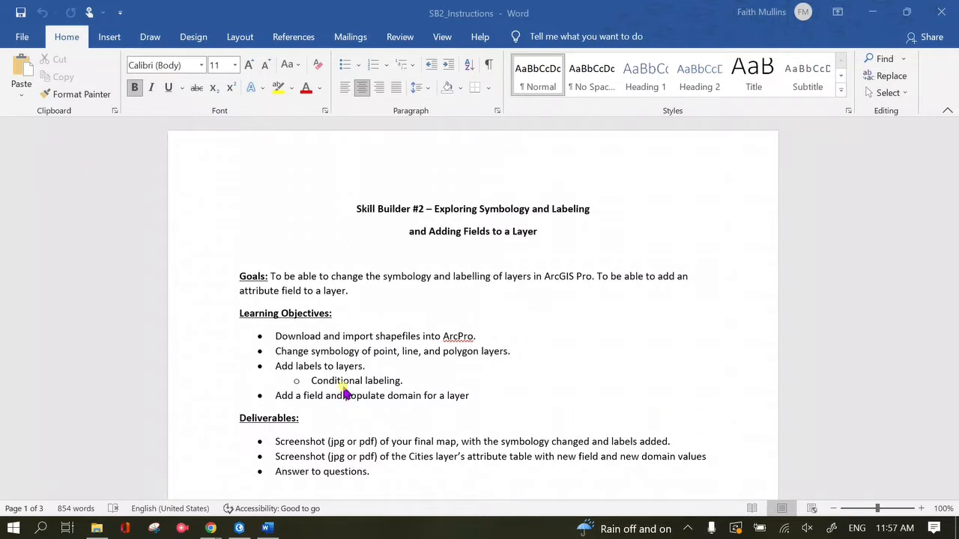
Step: Switch to the Arkansas GIS Office website in Chrome and open its Vector data repository
mouse_move(211, 528)
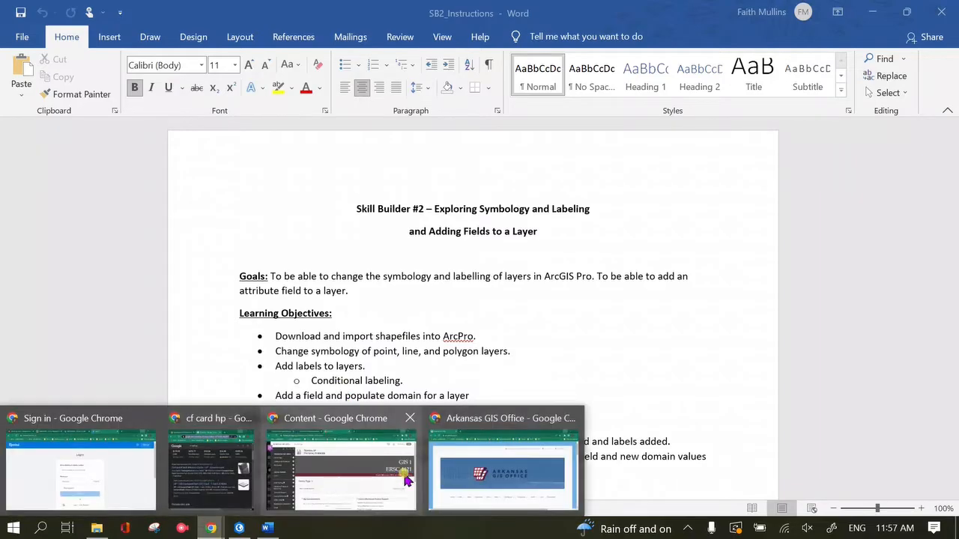
left_click(461, 468)
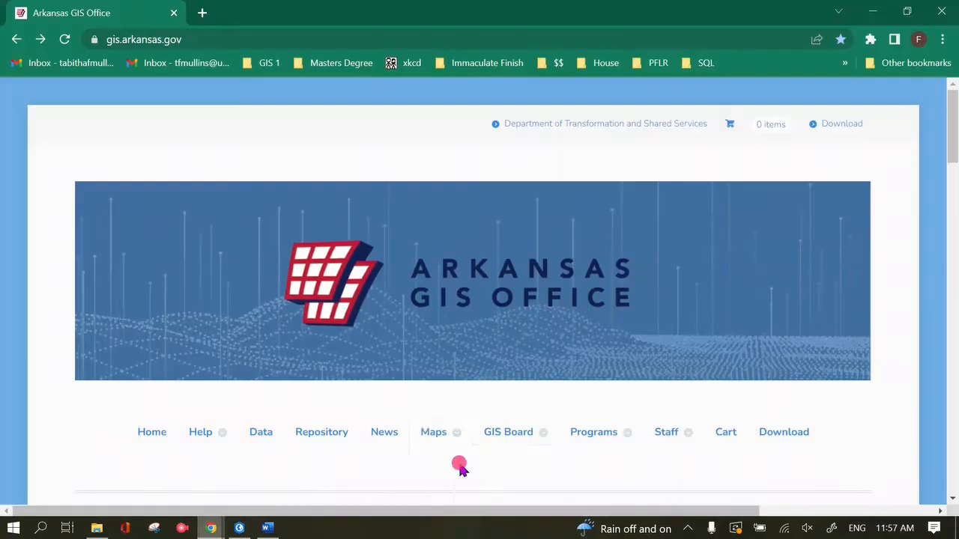
left_click(326, 438)
scroll(510, 255, "down", 4)
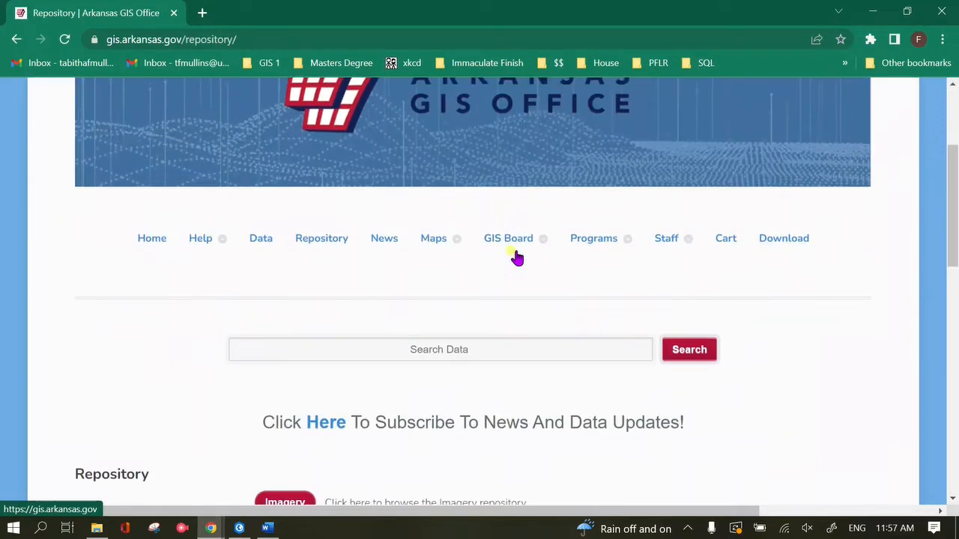
scroll(515, 257, "down", 3)
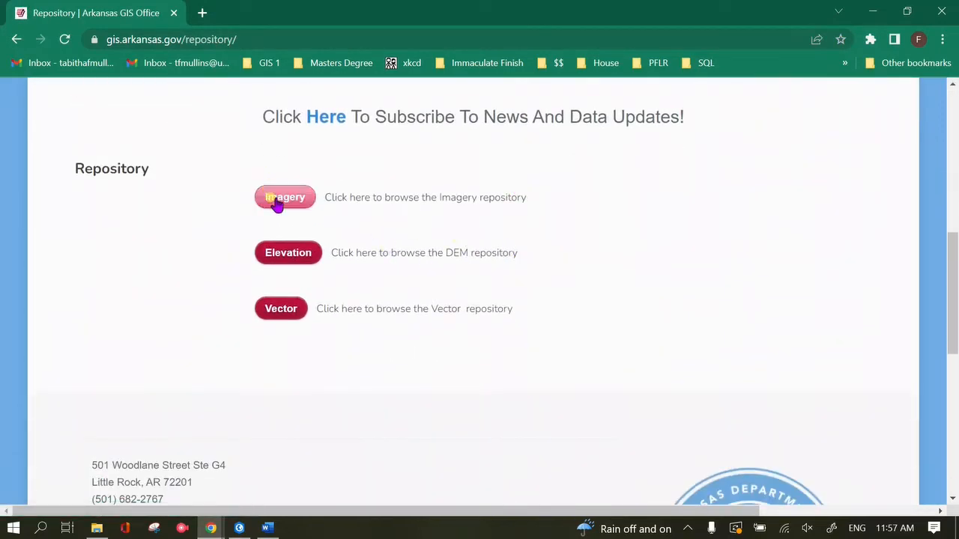
left_click(278, 312)
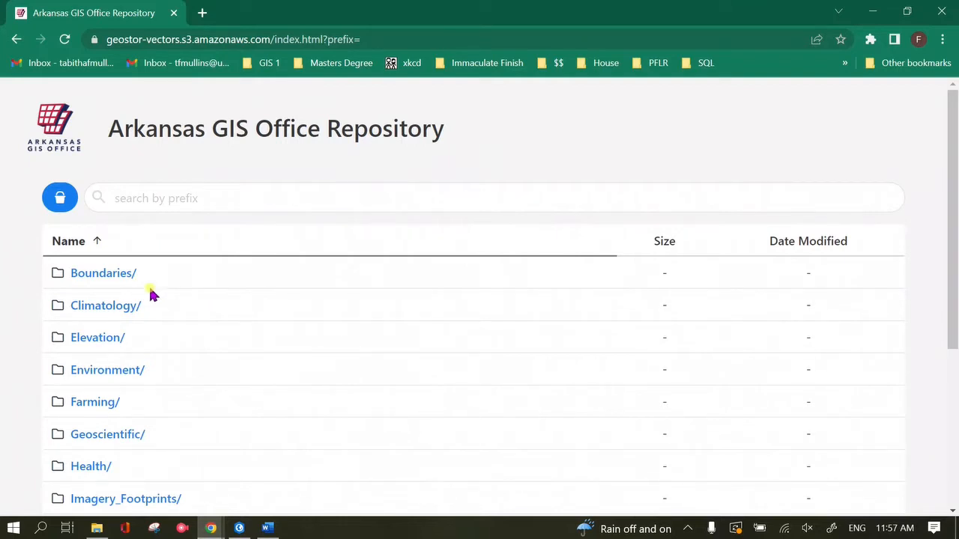
Step: Download COUNTY_BOUNDARY.zip from the repository's Boundaries/SHP folder and close the opened archive window
left_click(119, 277)
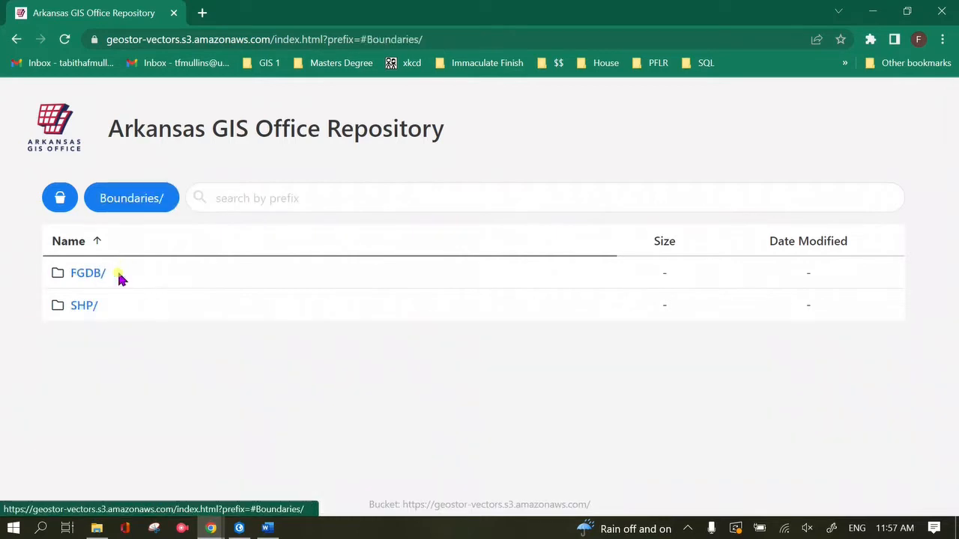
left_click(82, 311)
scroll(435, 285, "down", 1)
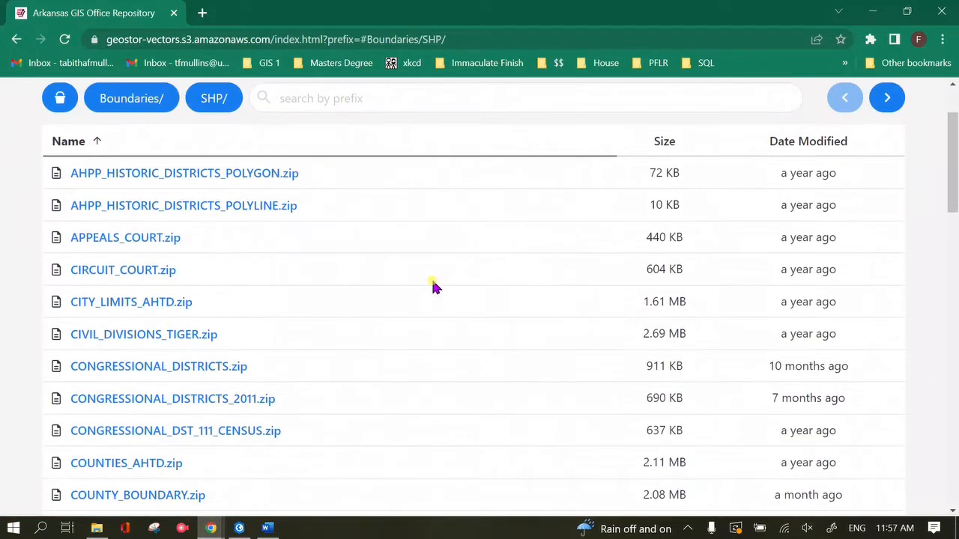
scroll(434, 285, "down", 1)
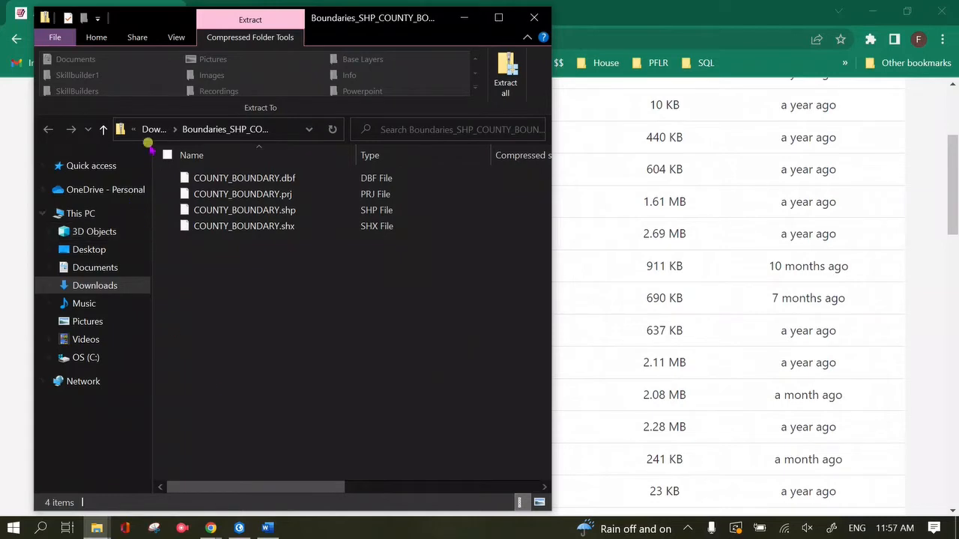
left_click(534, 17)
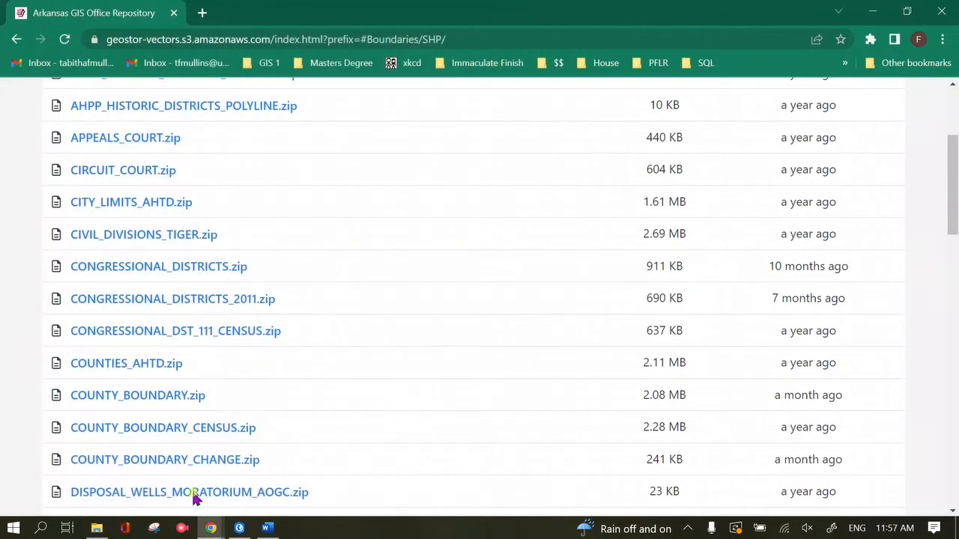
Step: Check the Downloads folder in File Explorer for the county boundary archive, then minimise the window
left_click(97, 528)
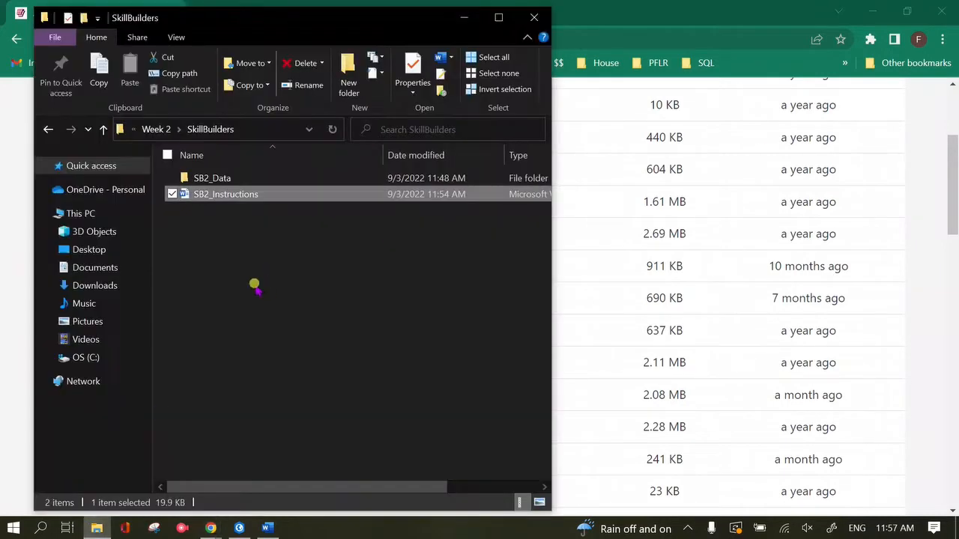
left_click(123, 283)
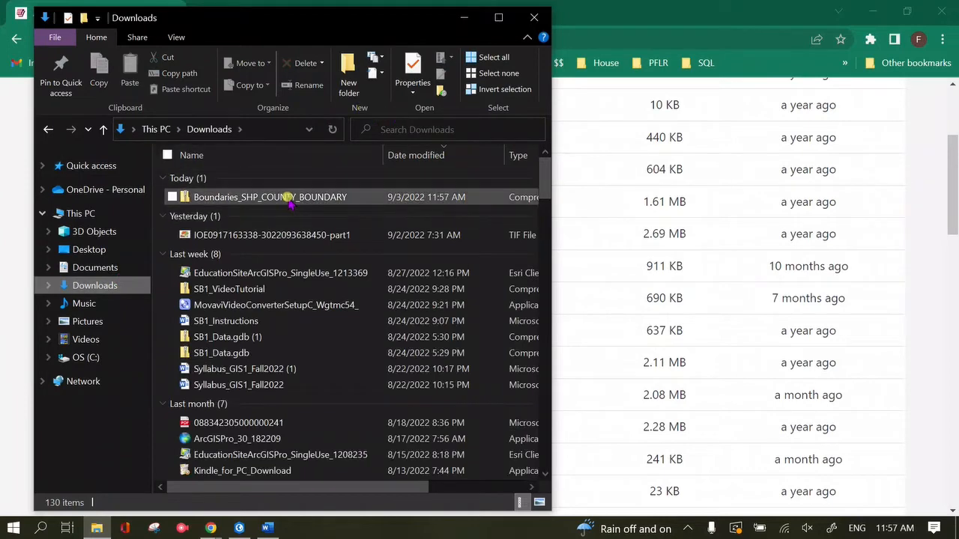
left_click(460, 17)
Step: Download WATER_BASE_LAYER_DEQ.zip from the repository's Water/SHP folder and close the opened archive window
scroll(129, 220, "up", 5)
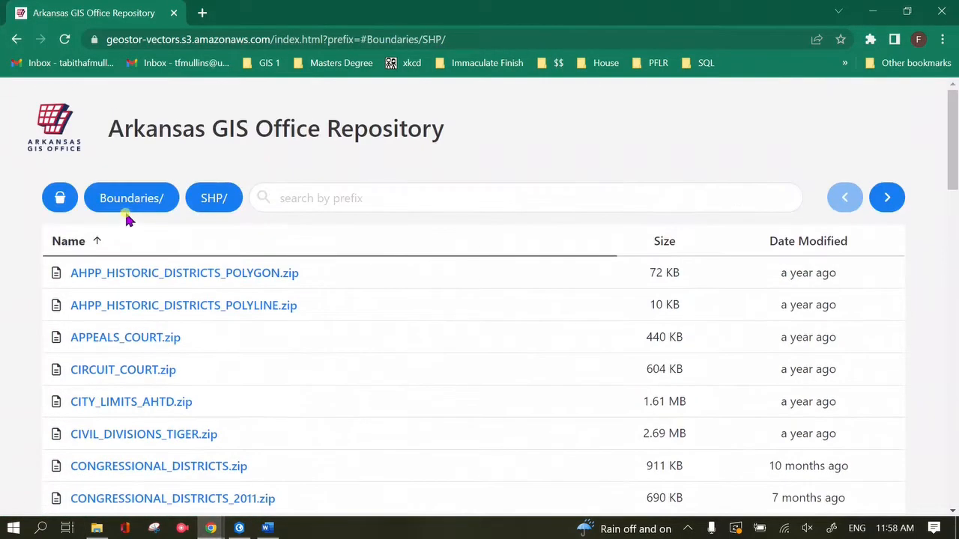
left_click(66, 201)
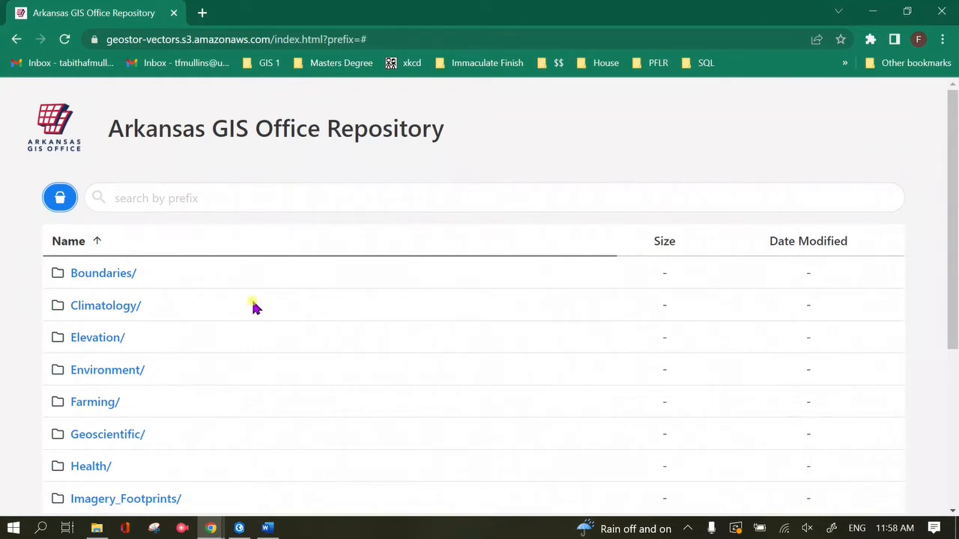
scroll(253, 306, "down", 4)
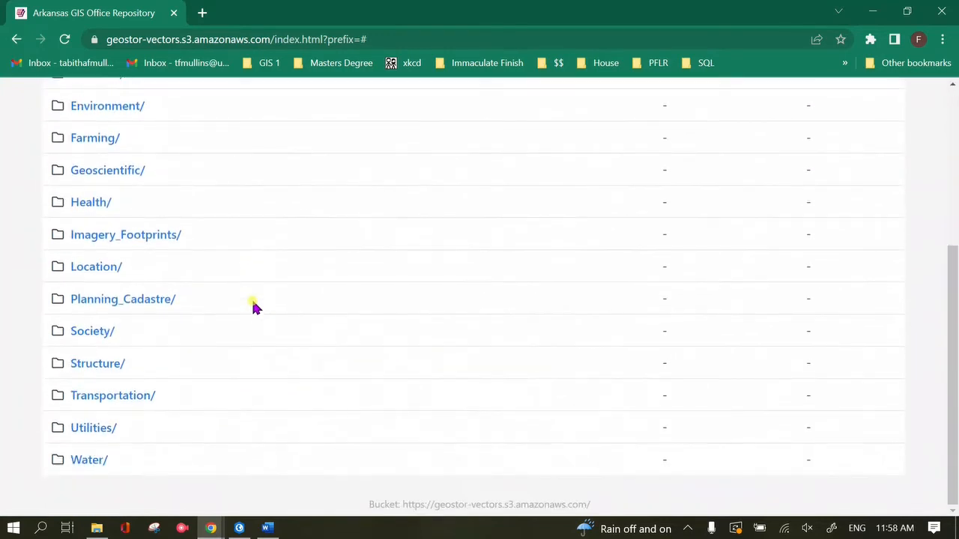
left_click(90, 459)
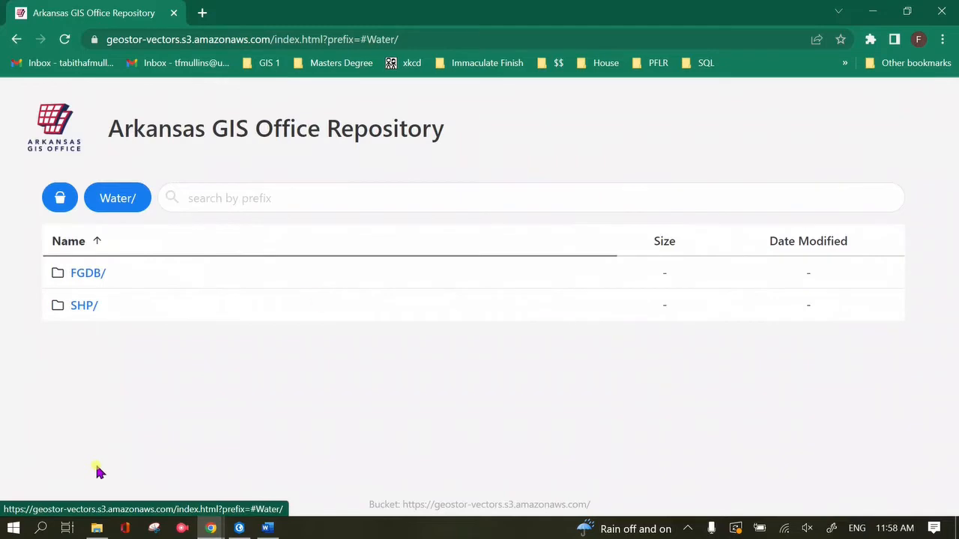
left_click(84, 305)
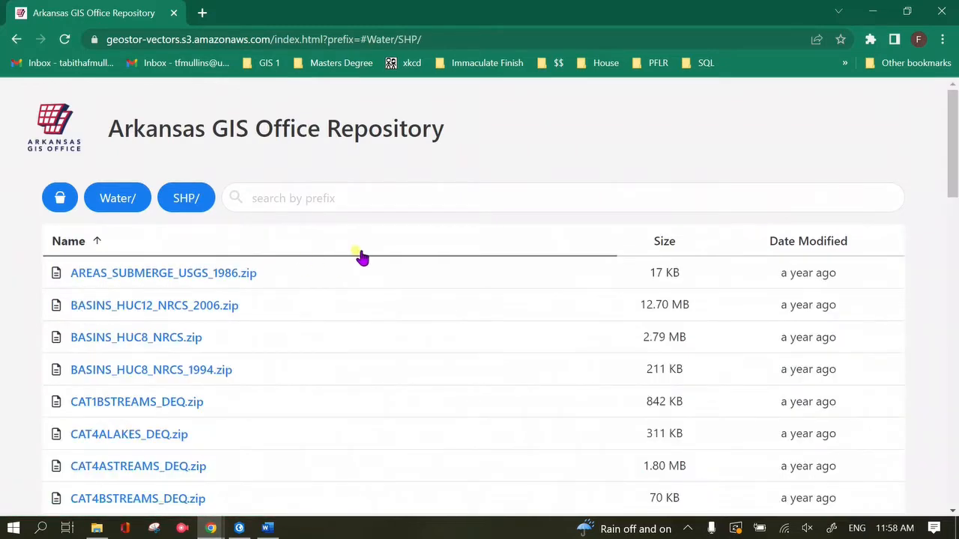
scroll(360, 257, "down", 7)
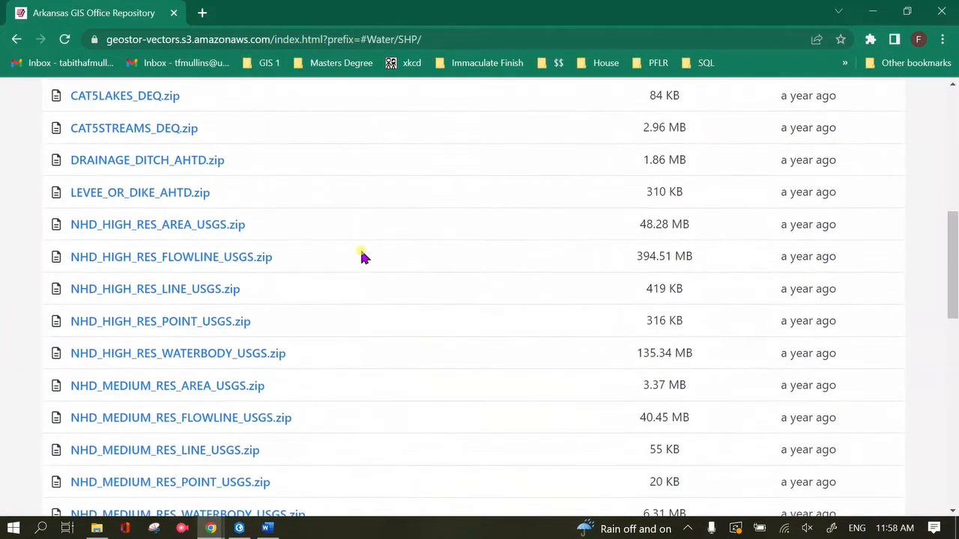
scroll(360, 257, "down", 12)
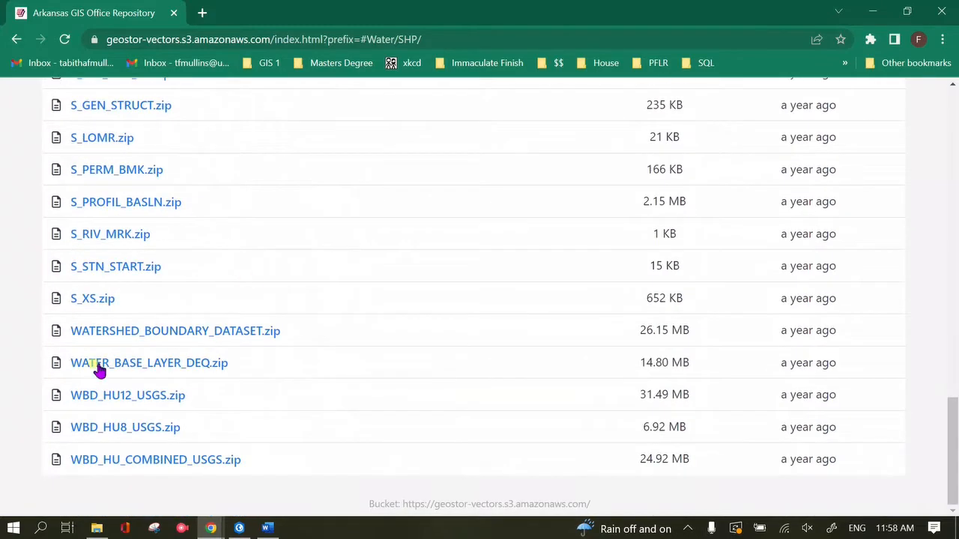
left_click(172, 365)
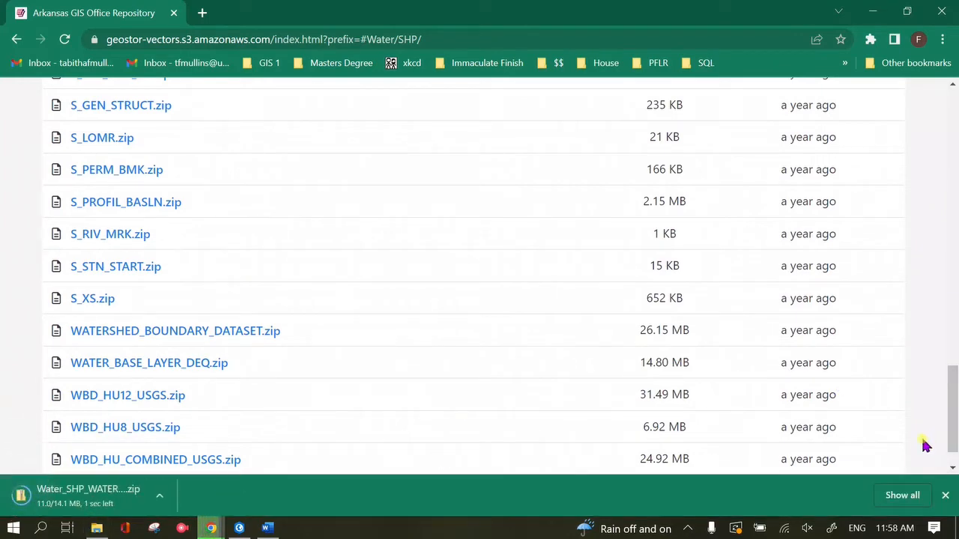
left_click(945, 496)
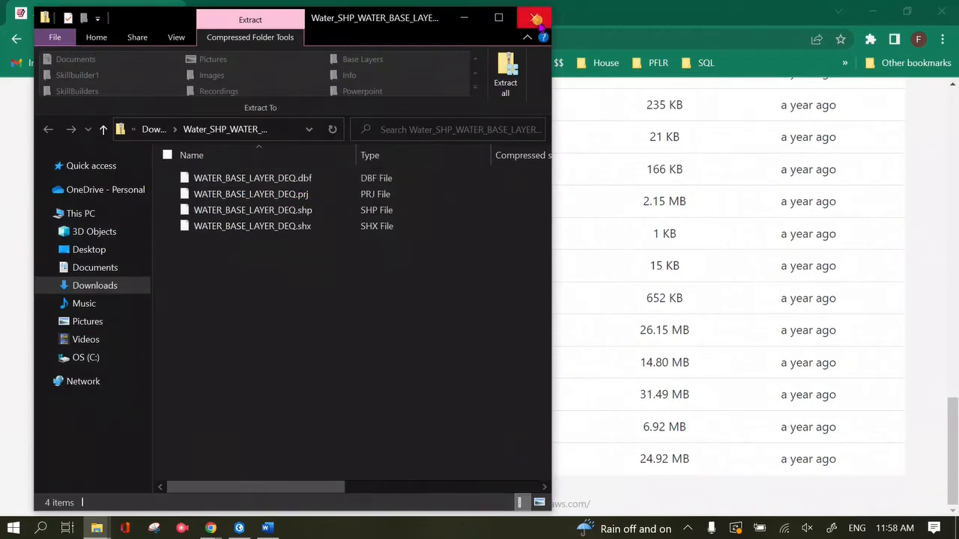
left_click(533, 17)
Step: Download COLLEGES_4YR_ADHE_2019.zip from the repository's Structure/SHP folder and close the opened archive window
scroll(203, 361, "up", 15)
left_click(59, 198)
scroll(292, 201, "down", 3)
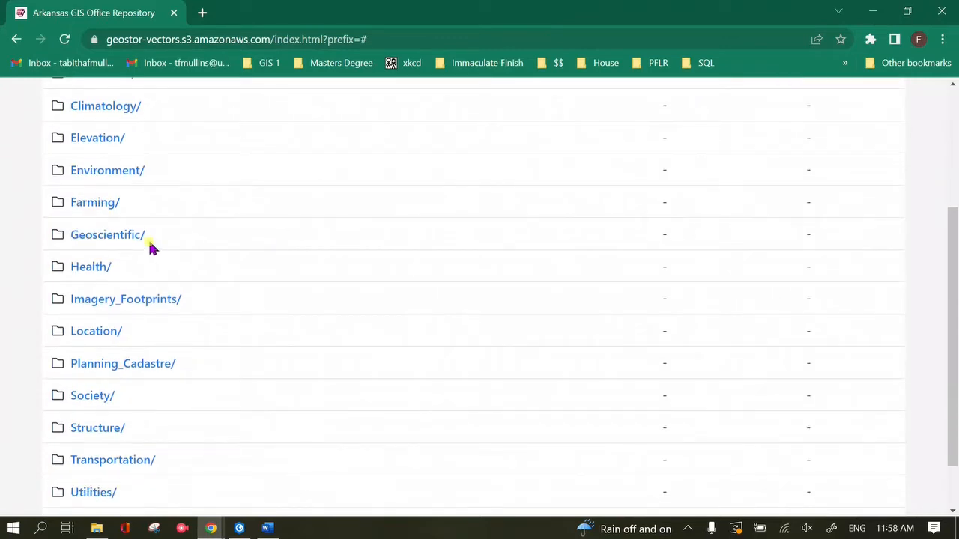
left_click(91, 433)
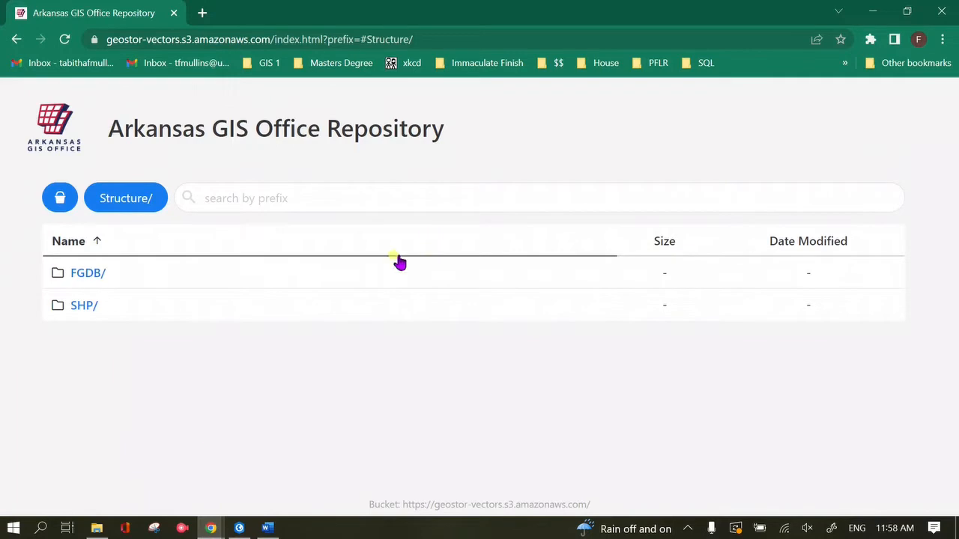
left_click(88, 305)
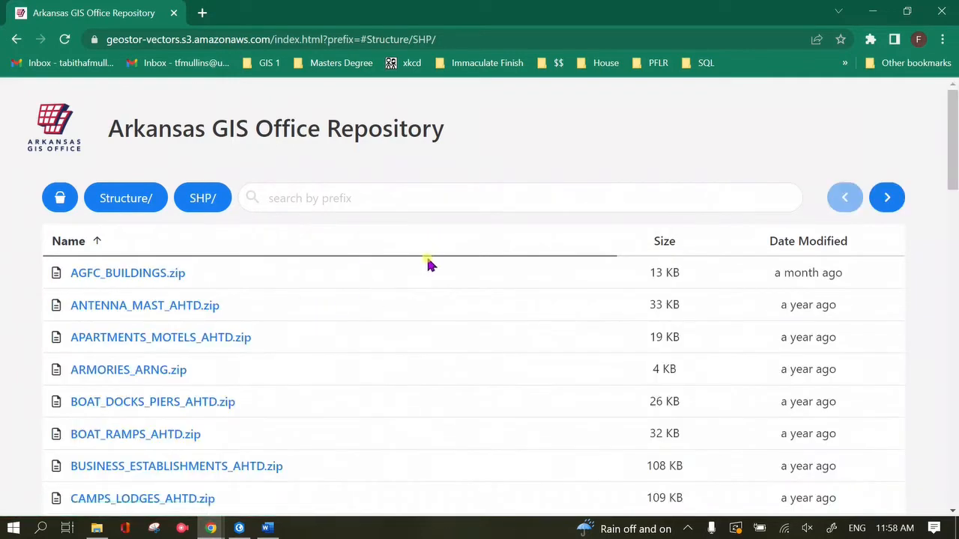
scroll(430, 264, "down", 3)
scroll(430, 263, "down", 3)
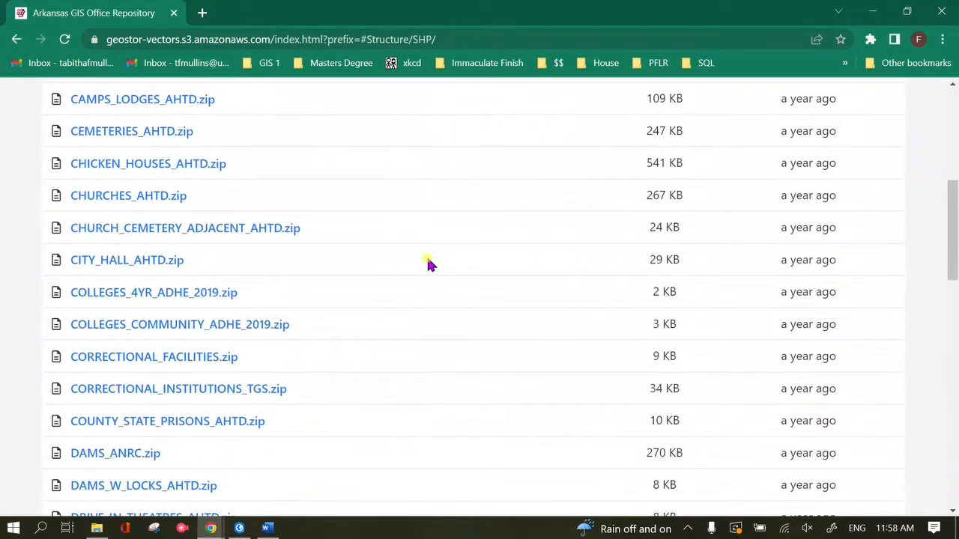
left_click(152, 300)
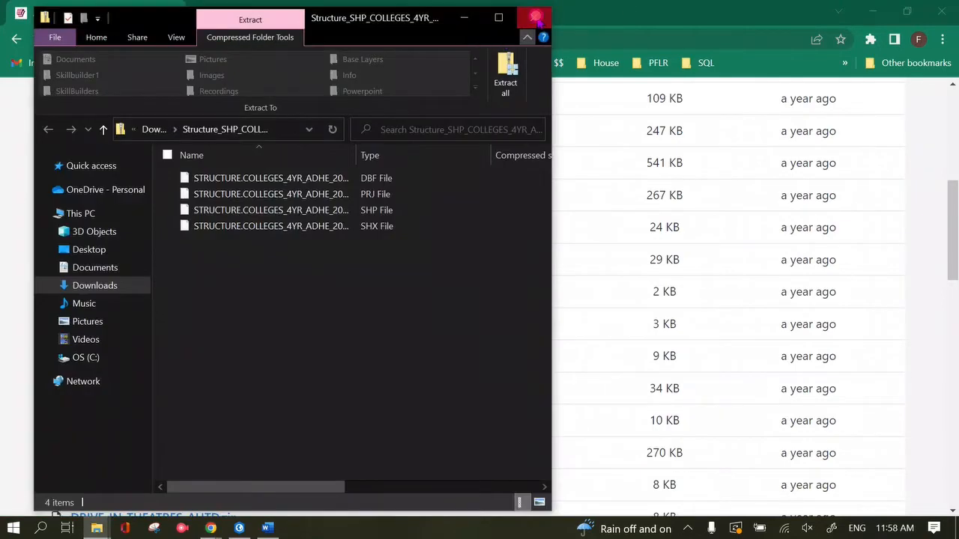
left_click(537, 18)
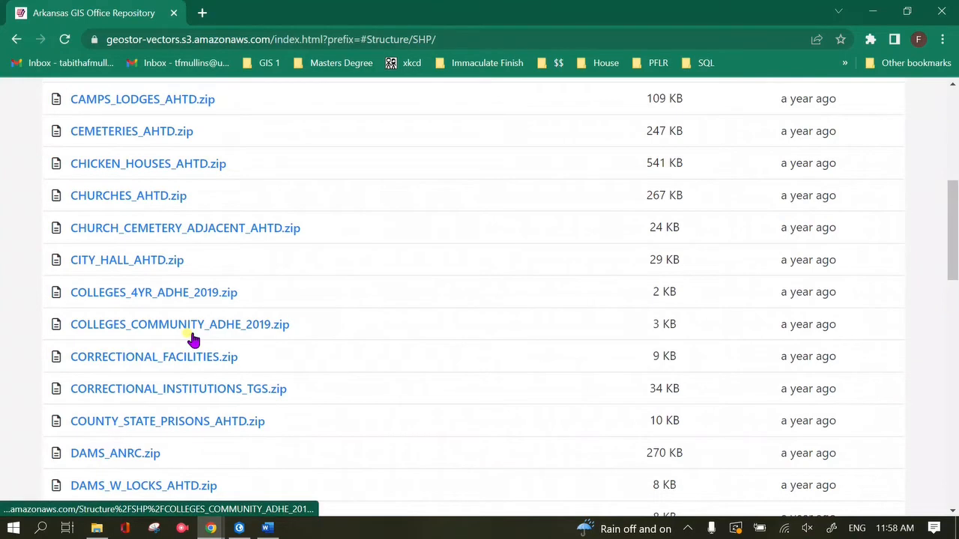
Step: Download HOSPITALS_ADH.zip from the repository's Health/SHP folder and close the opened archive window
scroll(193, 339, "up", 5)
left_click(49, 204)
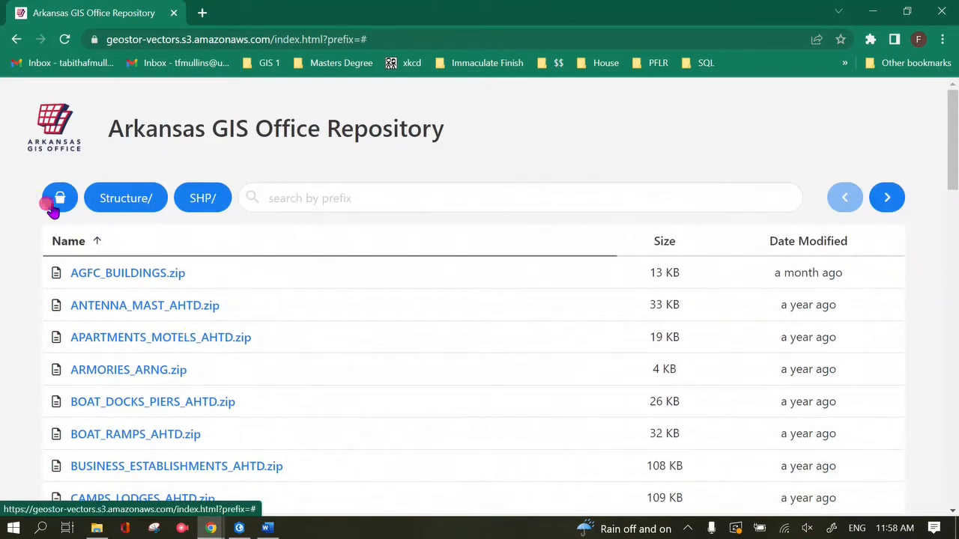
scroll(394, 325, "down", 3)
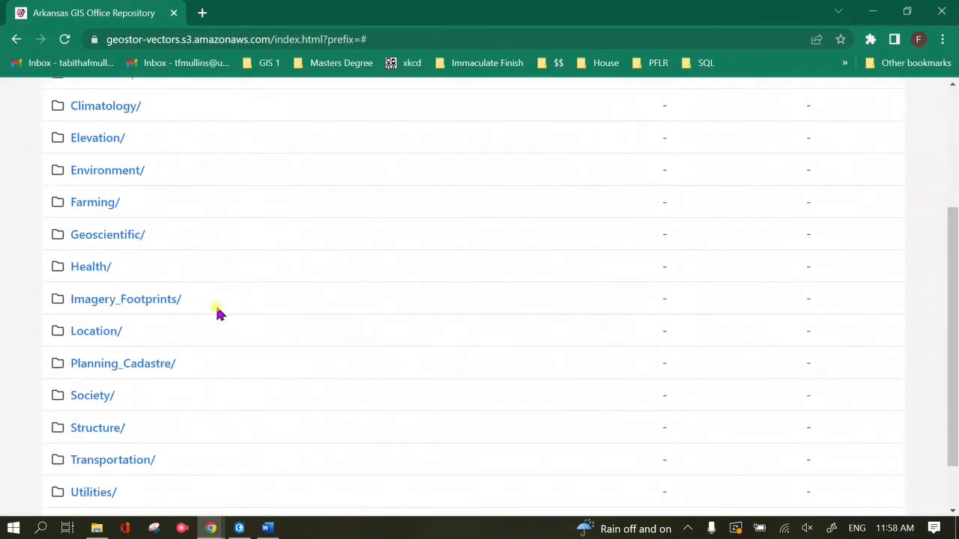
left_click(100, 269)
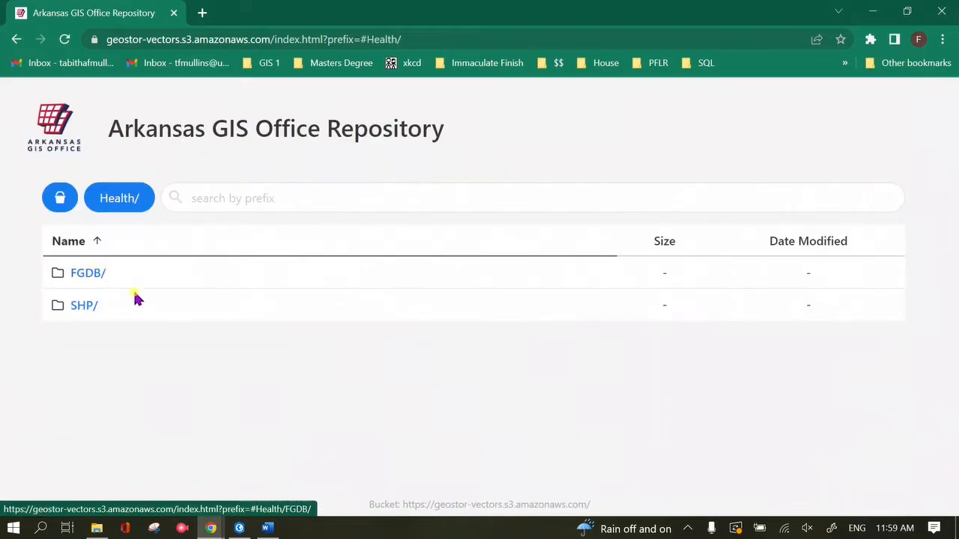
left_click(80, 305)
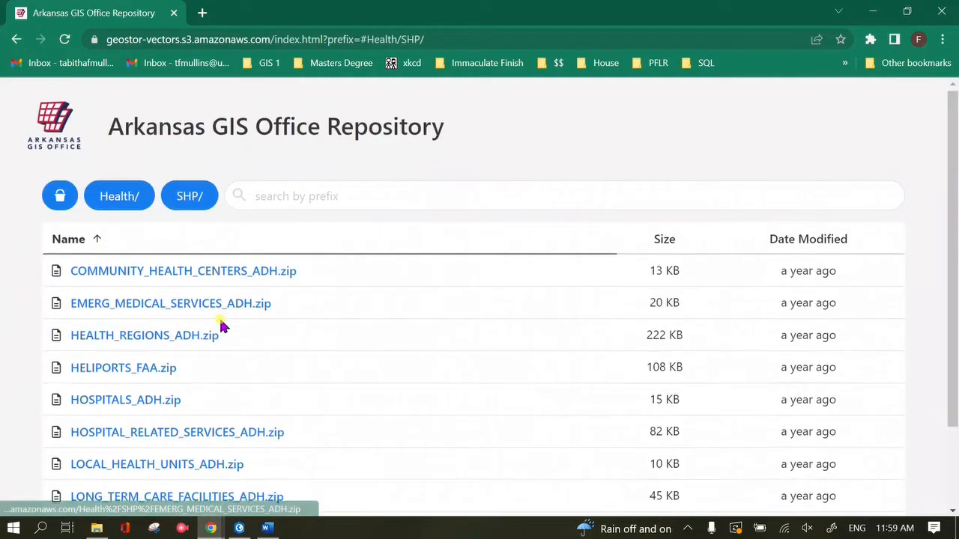
scroll(222, 327, "down", 2)
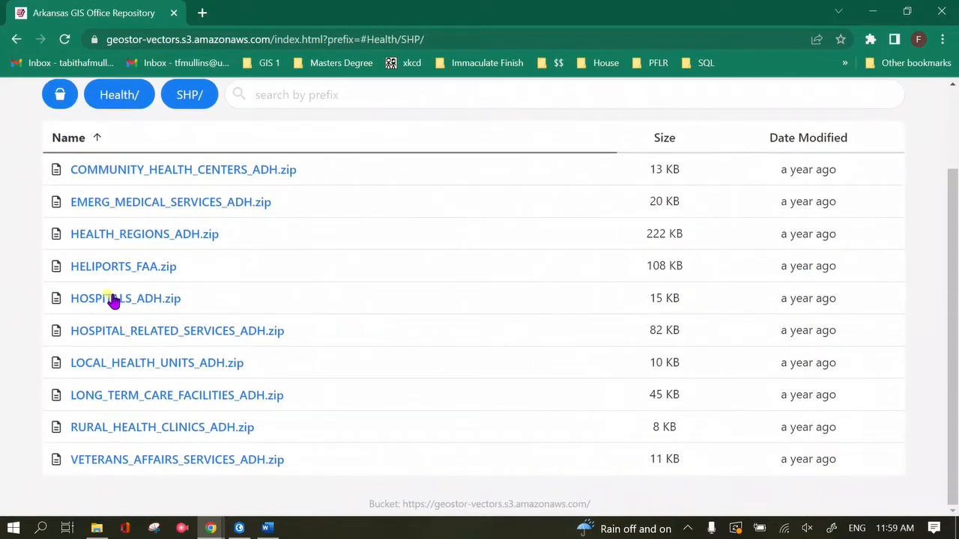
left_click(110, 305)
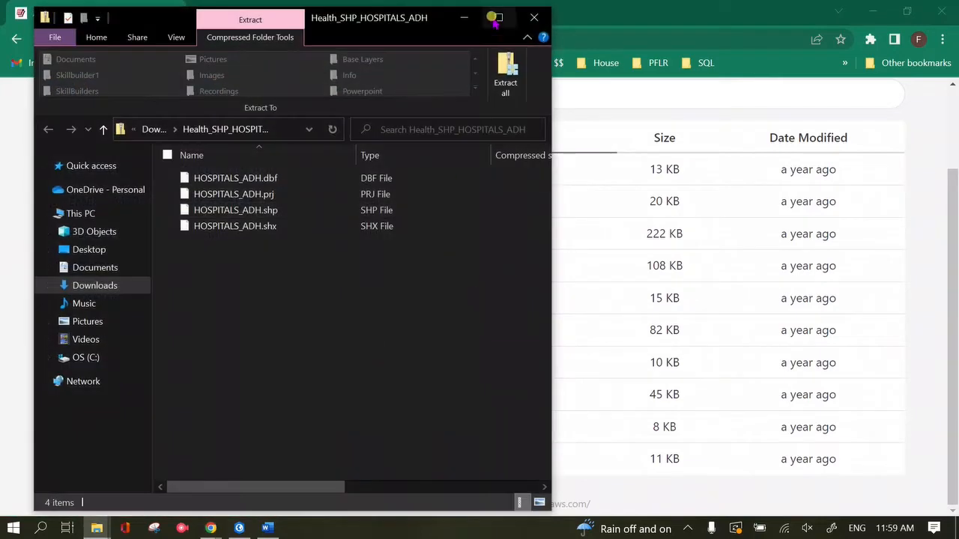
left_click(528, 21)
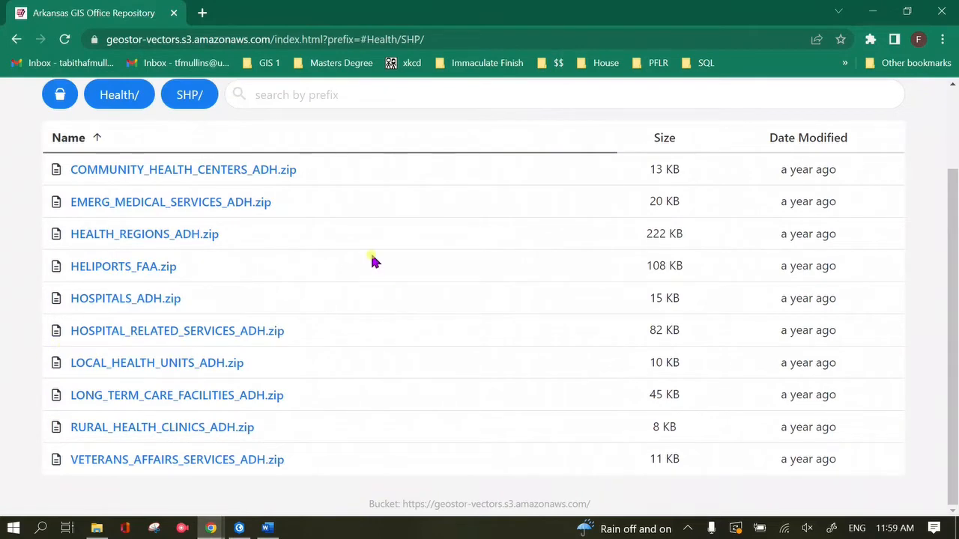
Step: Switch to the Downloads folder in File Explorer, clear the browser and Word windows away, and shift the Downloads window aside to reach the desktop
left_click(873, 12)
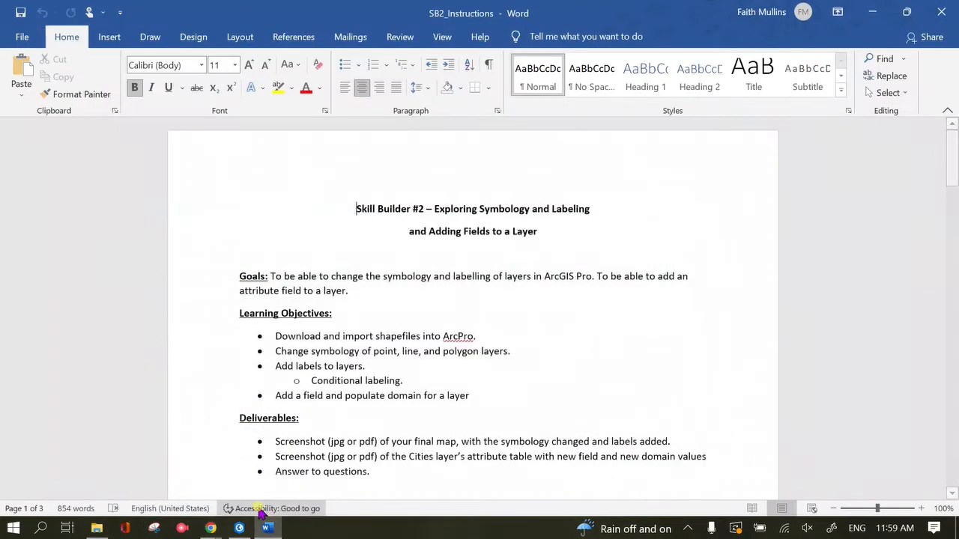
left_click(97, 528)
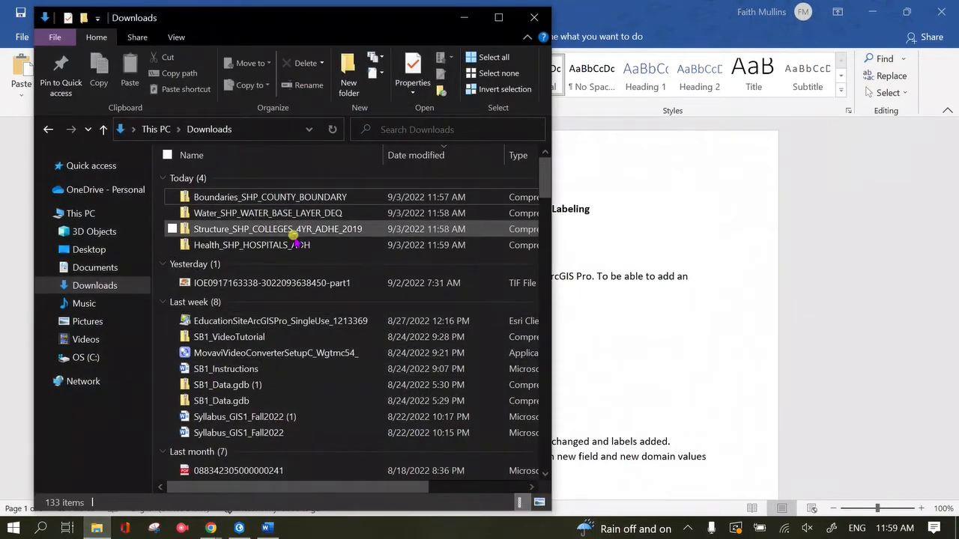
left_click(871, 11)
left_click_drag(347, 21, 792, 29)
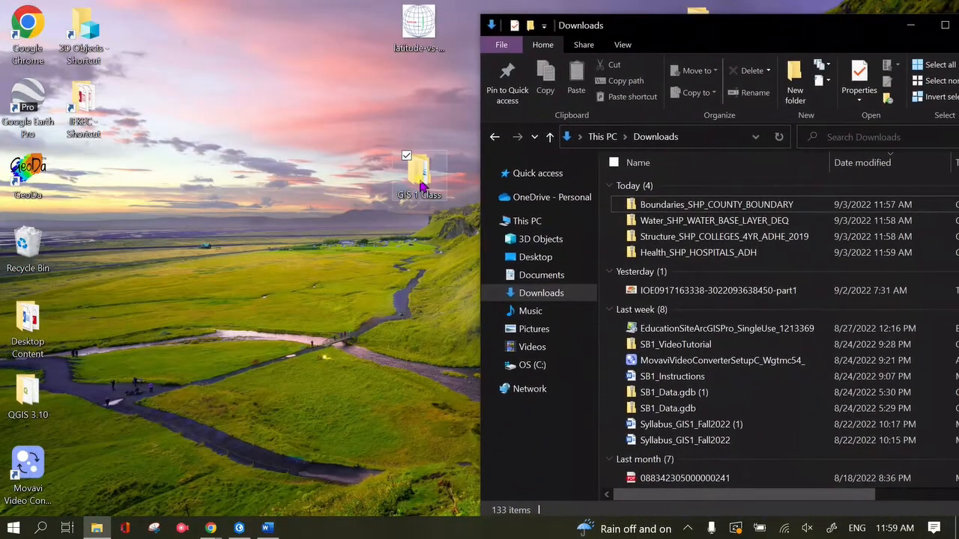
Step: Open the SB2_Data folder under GIS 1 Class, Unit 1, Week 2, SkillBuilders in a second File Explorer window
double_click(420, 182)
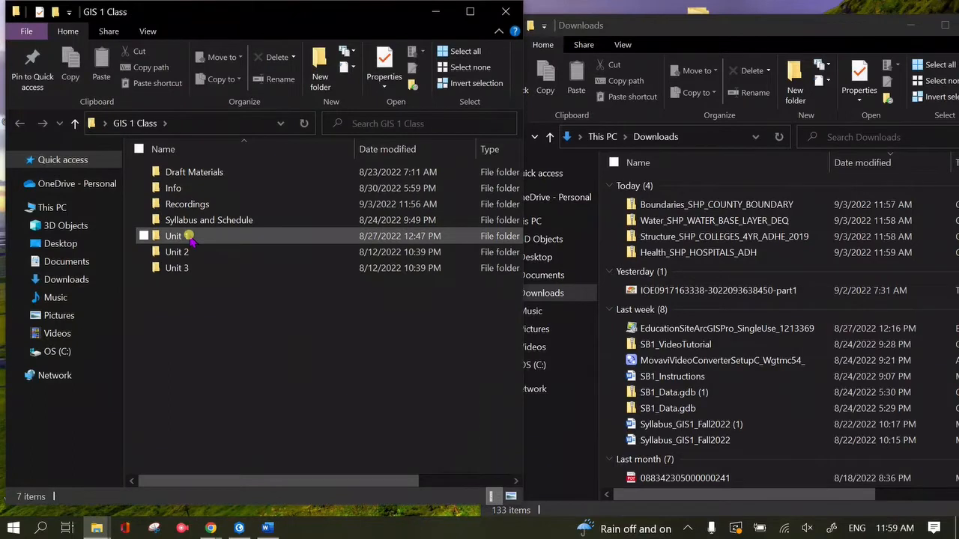
double_click(189, 236)
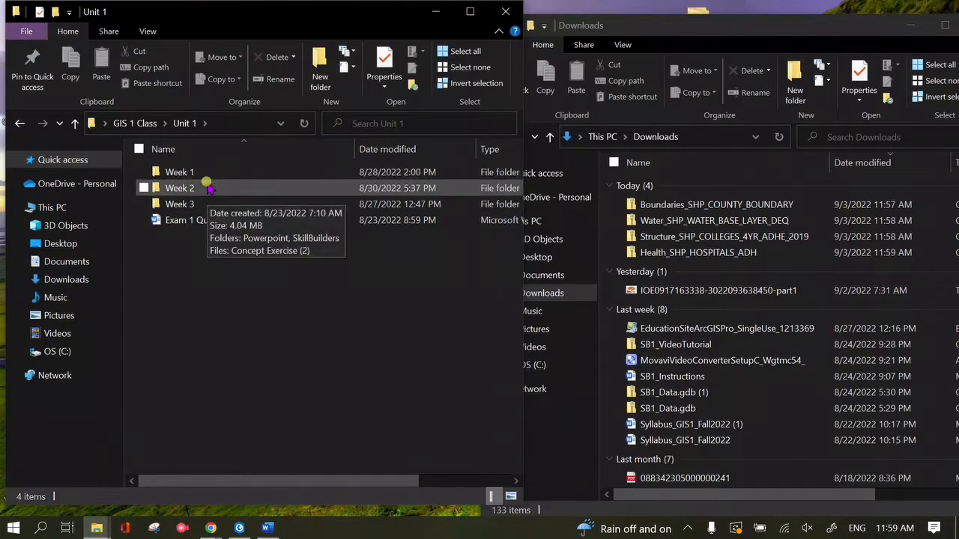
double_click(211, 187)
double_click(211, 188)
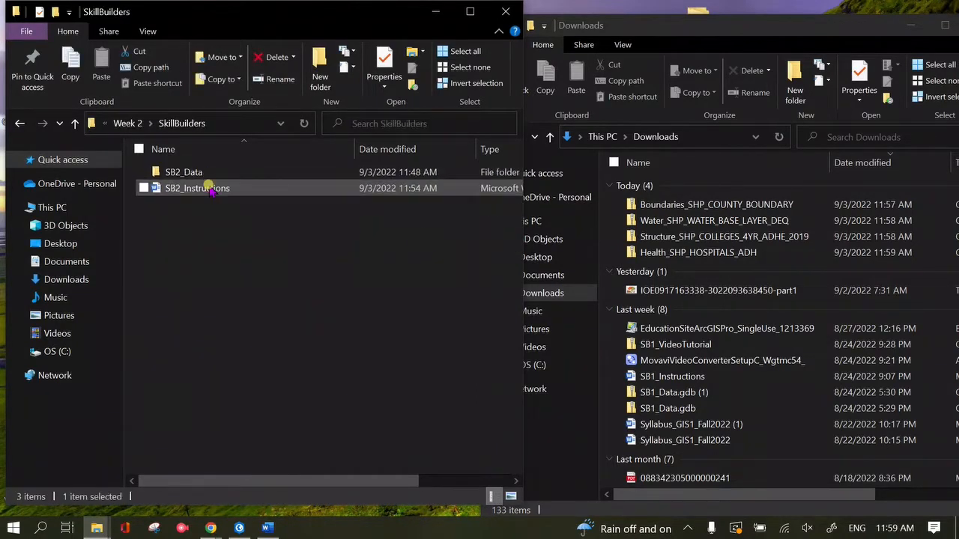
double_click(203, 172)
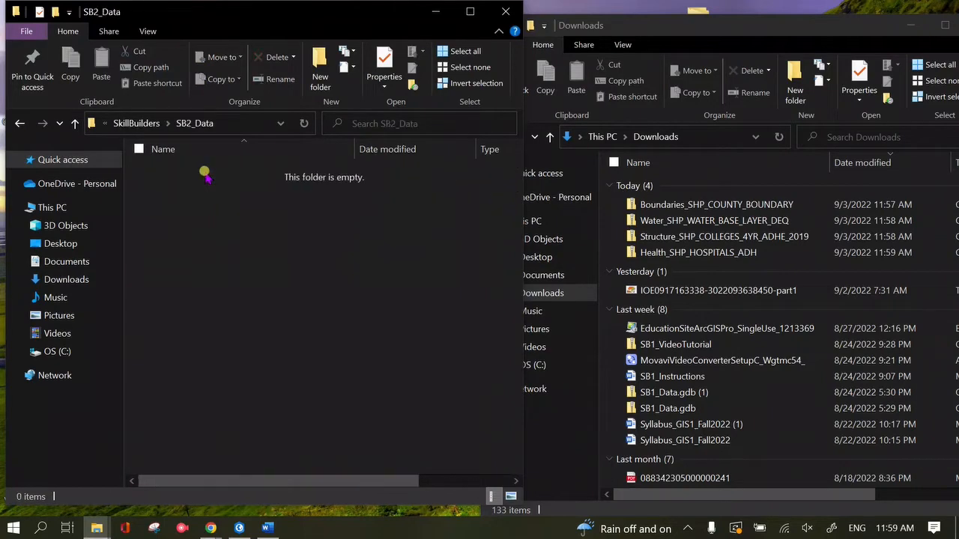
Step: Move the county boundary, water, colleges and hospitals archives from Downloads into SB2_Data, then close the Downloads window
left_click(720, 209)
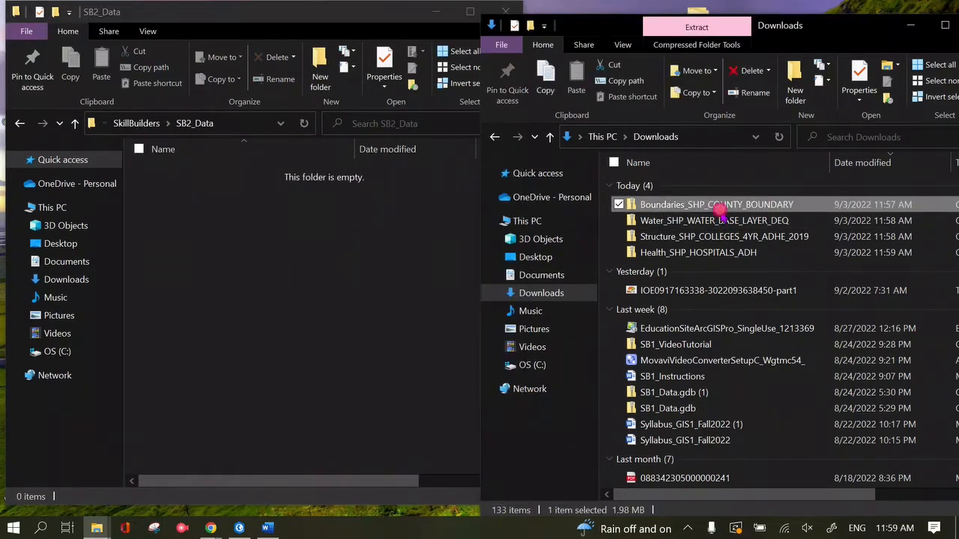
left_click(722, 253, "shift")
left_click_drag(704, 240, 262, 279)
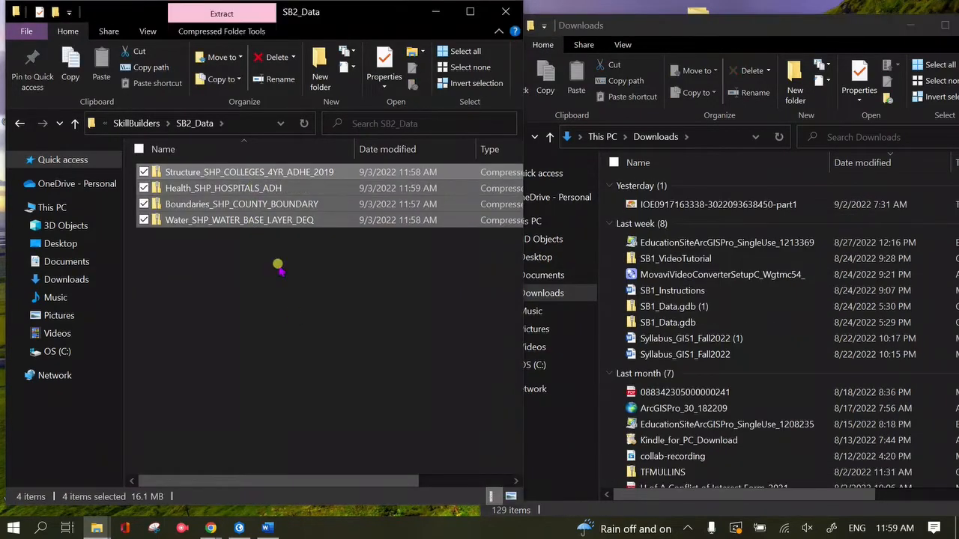
left_click(294, 315)
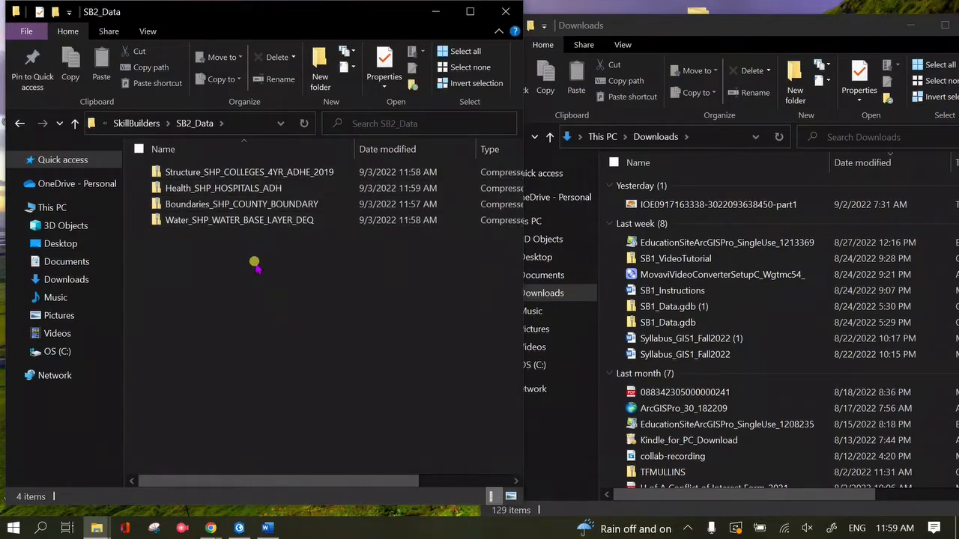
left_click_drag(891, 28, 812, 32)
left_click(905, 24)
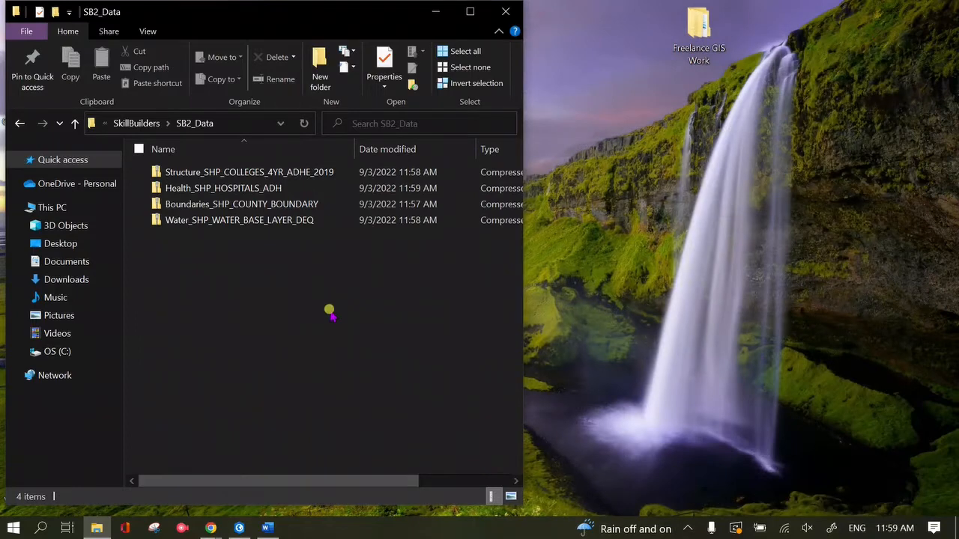
Step: Extract the Structure_SHP_COLLEGES_4YR_ADHE_2019 archive to its own folder within SB2_Data and delete the original zip file
left_click(214, 188)
left_click(213, 172)
right_click(214, 172)
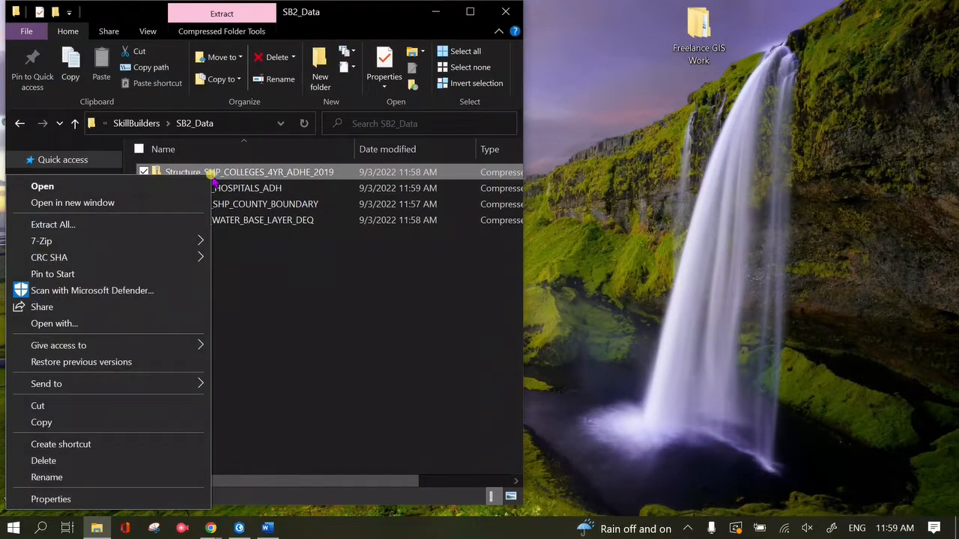
left_click(160, 226)
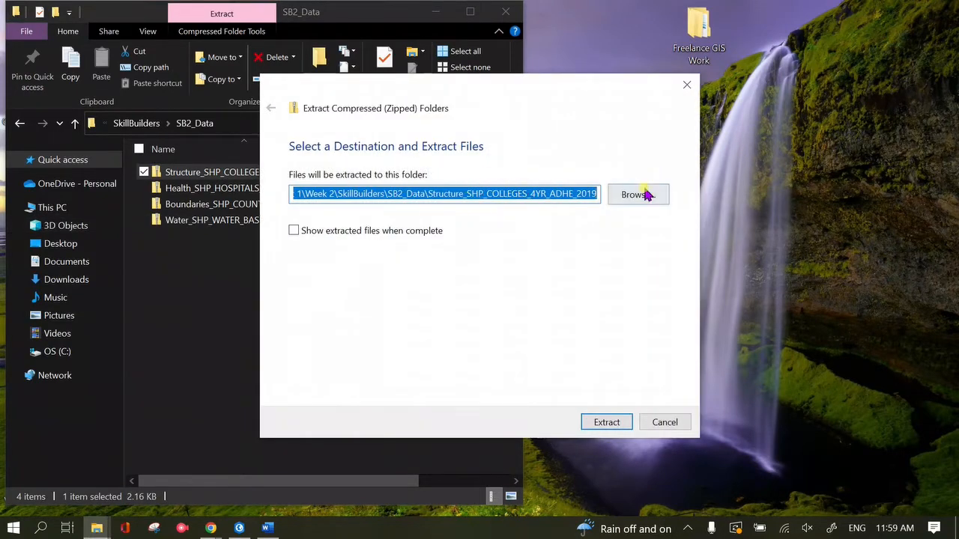
left_click(623, 423)
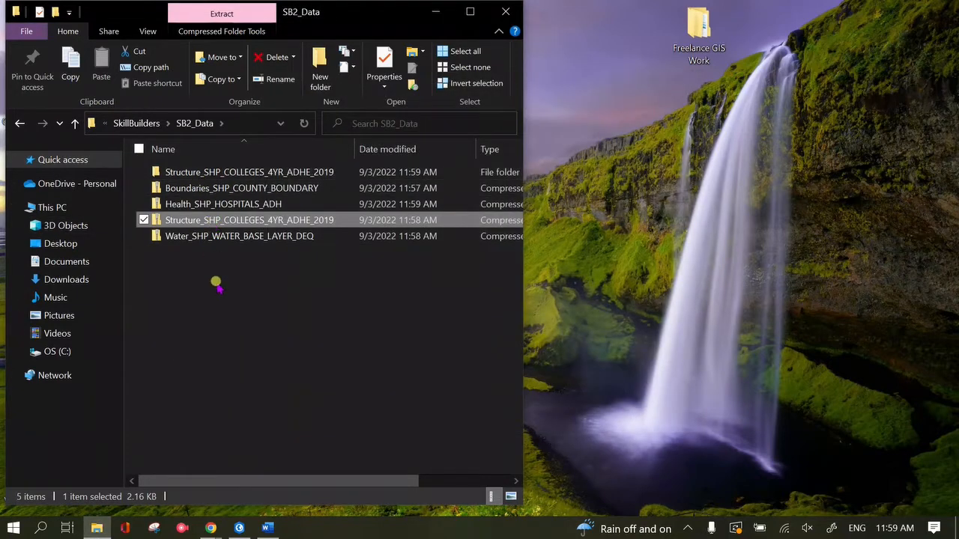
right_click(204, 222)
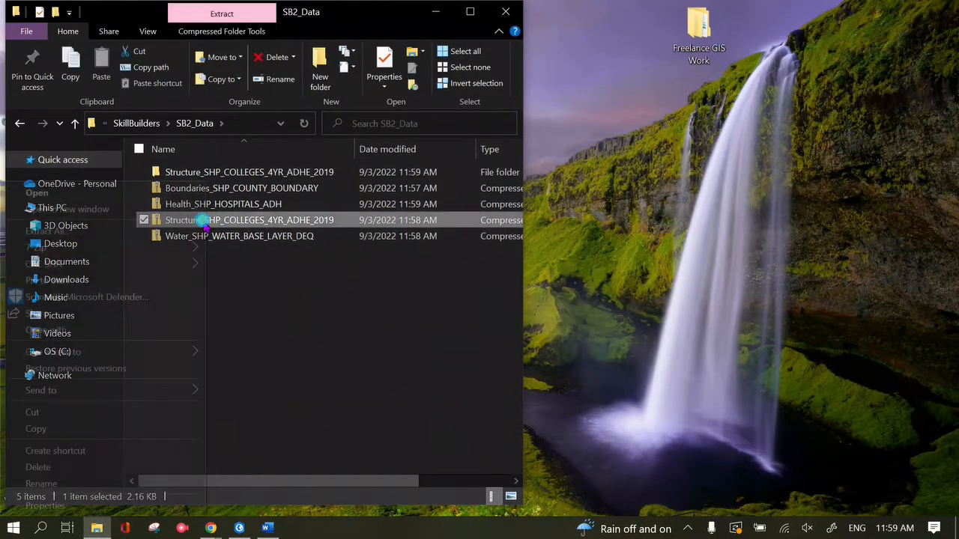
left_click(135, 467)
Step: Extract the Boundaries_SHP_COUNTY_BOUNDARY, Health_SHP_HOSPITALS_ADH and Water_SHP_WATER_BASE_LAYER_DEQ archives to their own folders within SB2_Data
right_click(211, 189)
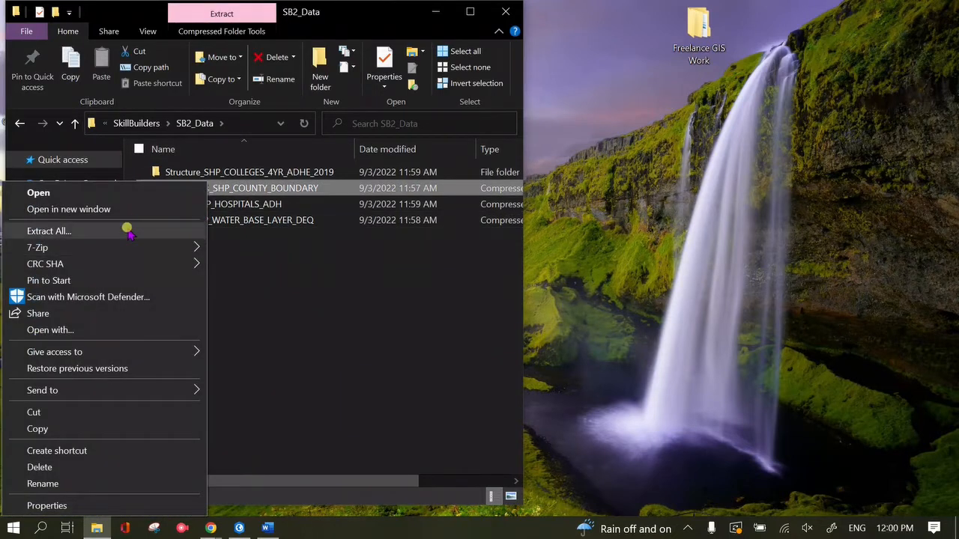
left_click(129, 233)
left_click(606, 420)
right_click(214, 219)
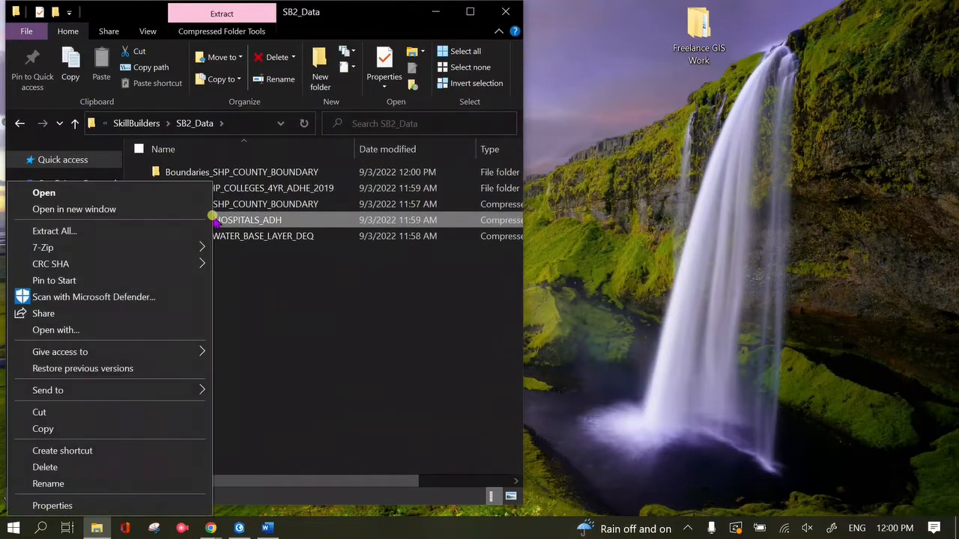
left_click(129, 231)
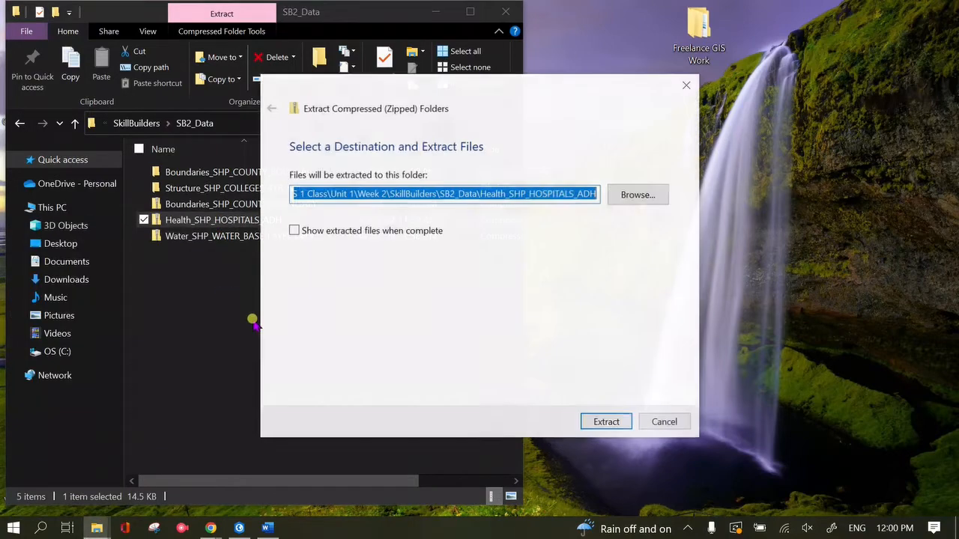
left_click(599, 422)
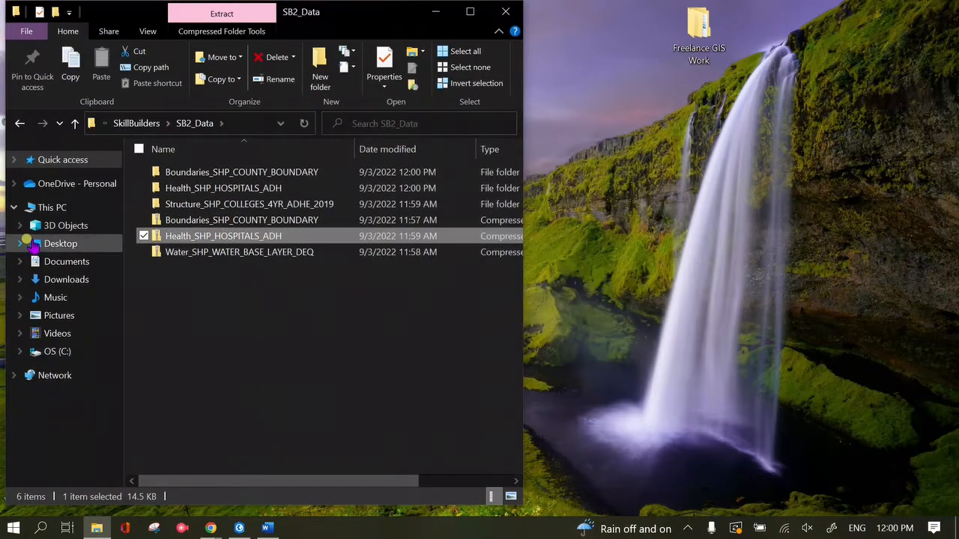
right_click(150, 252)
left_click(150, 231)
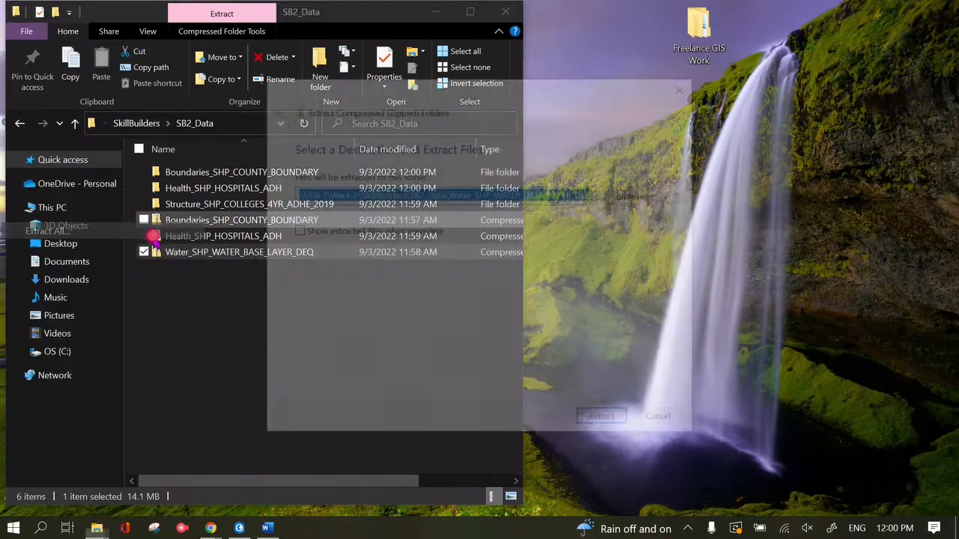
left_click(615, 422)
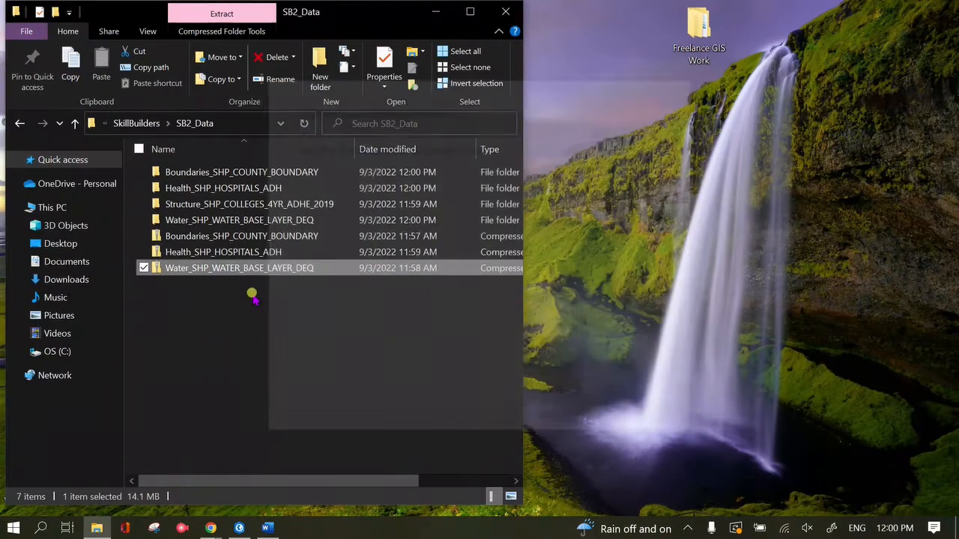
Step: Delete the remaining county boundary, hospitals and water zip files from SB2_Data, keeping the extracted folders
left_click(142, 236)
left_click(143, 251)
right_click(146, 252)
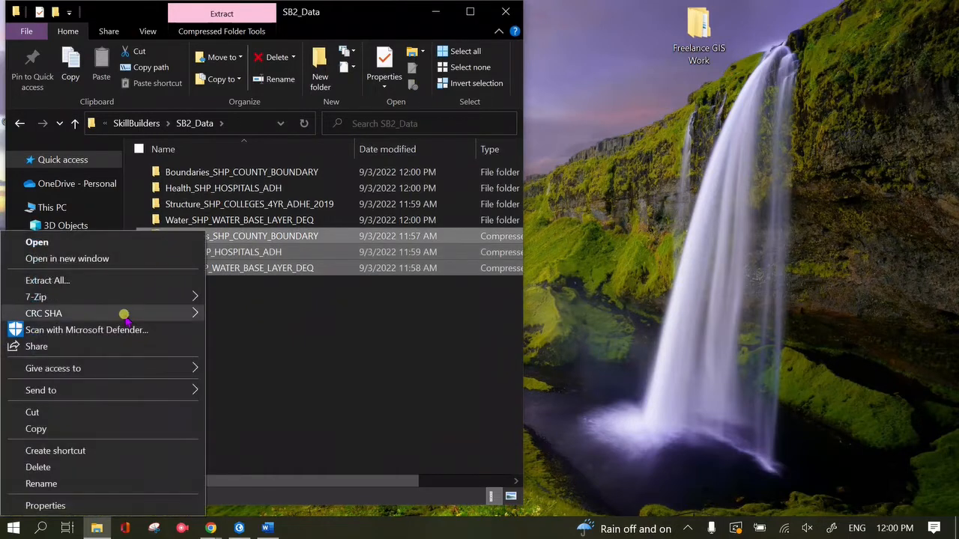
left_click(113, 466)
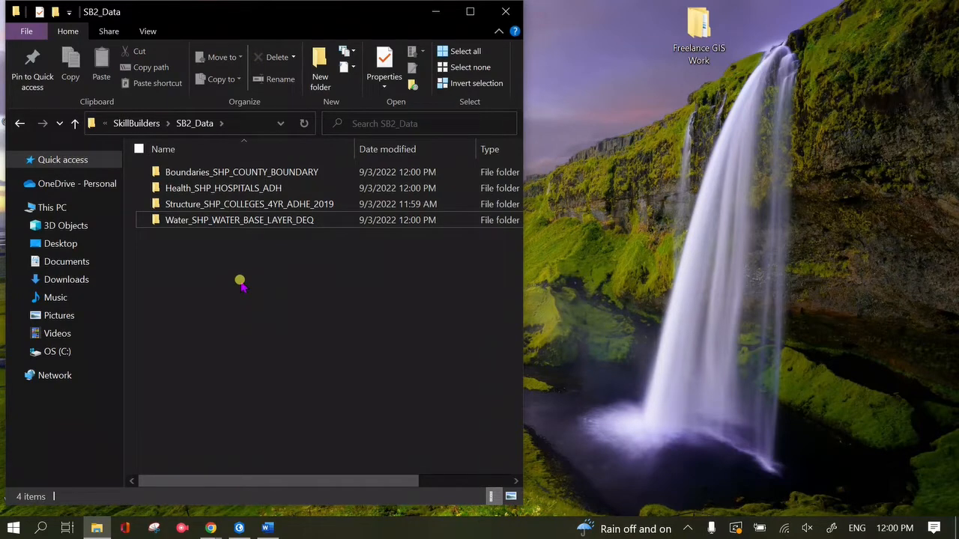
Step: Examine the component files of the county boundary shapefile inside the Boundaries_SHP_COUNTY_BOUNDARY folder
double_click(255, 171)
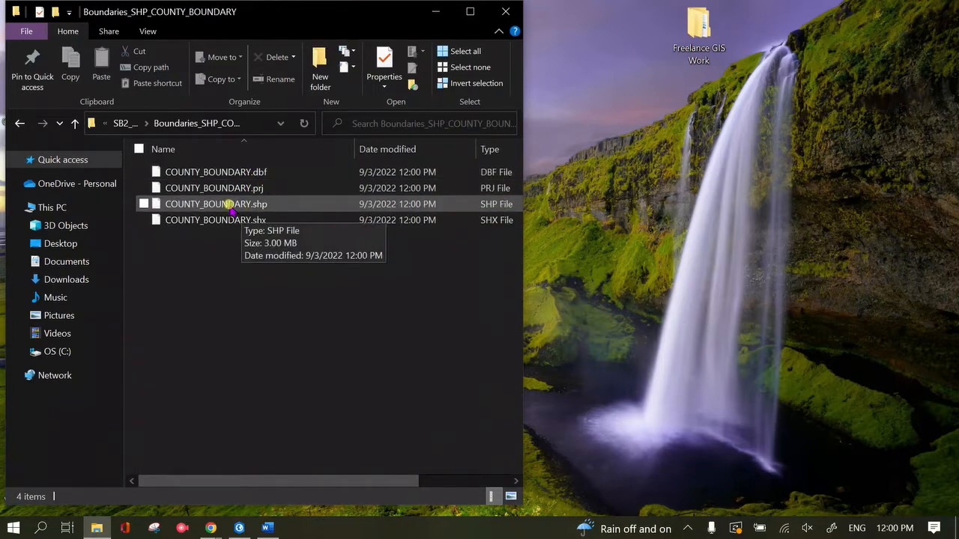
left_click(20, 124)
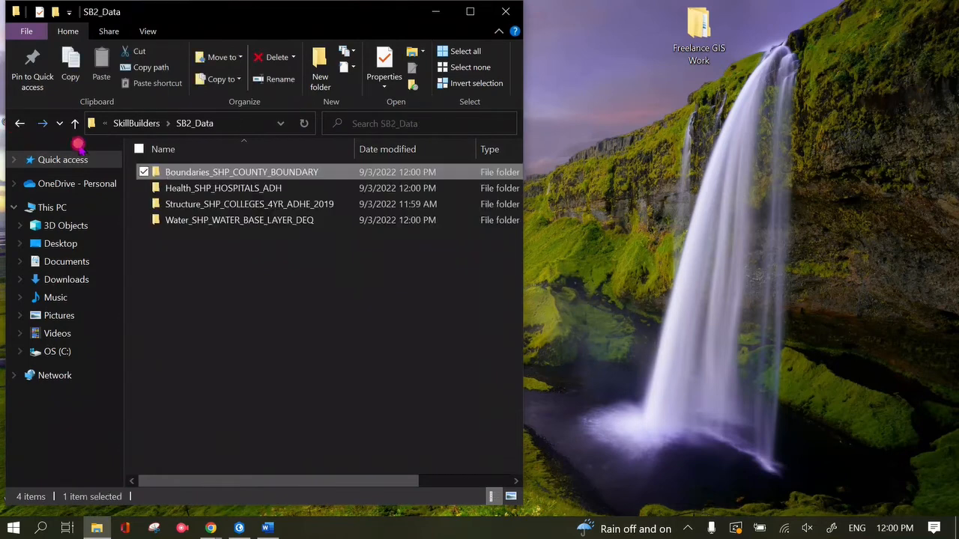
double_click(213, 173)
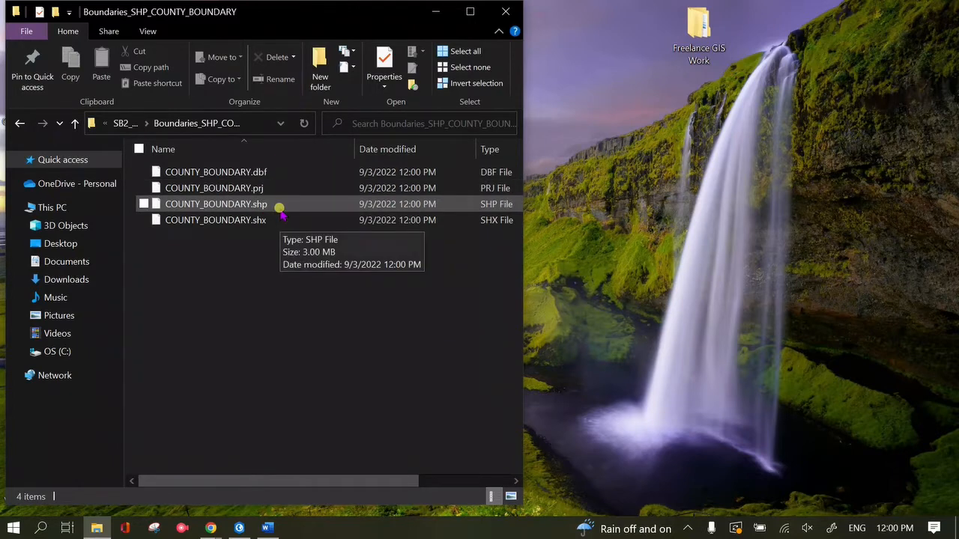
mouse_move(270, 222)
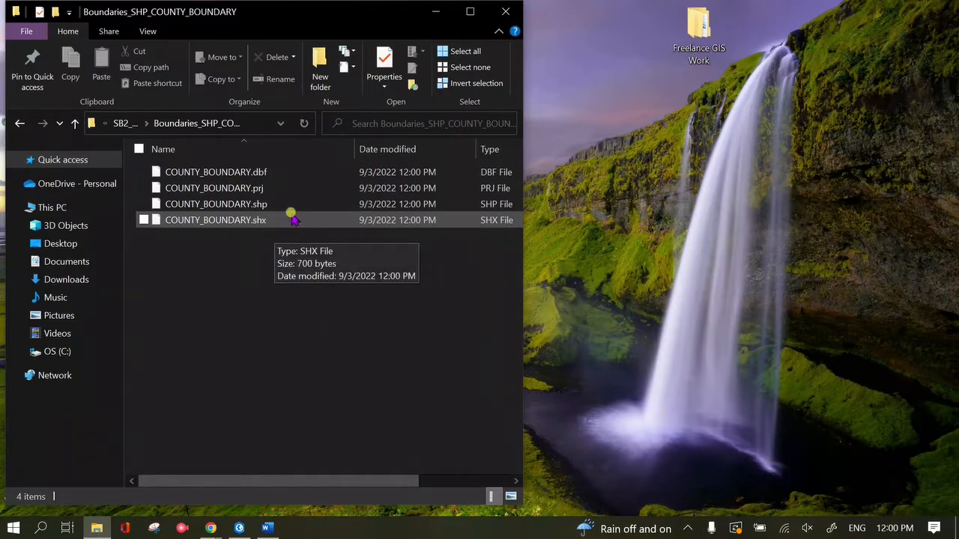
mouse_move(255, 189)
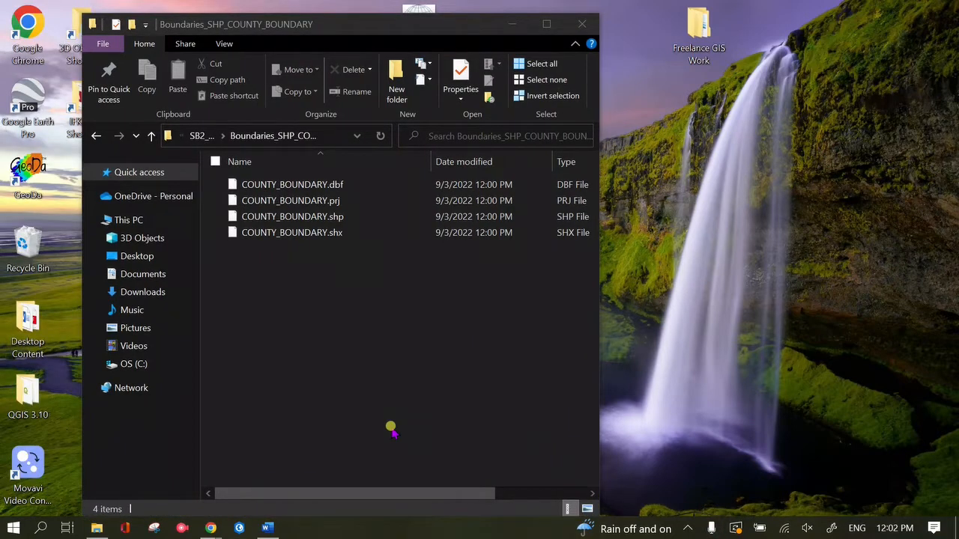
Step: Launch ArcGIS Pro, close the File Explorer window and dismiss the software update notification
left_click(13, 528)
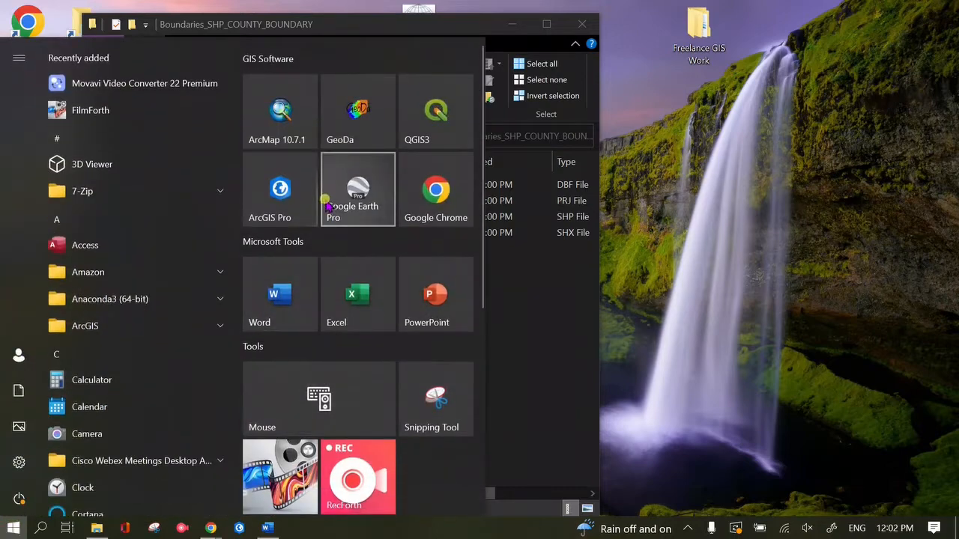
left_click(327, 206)
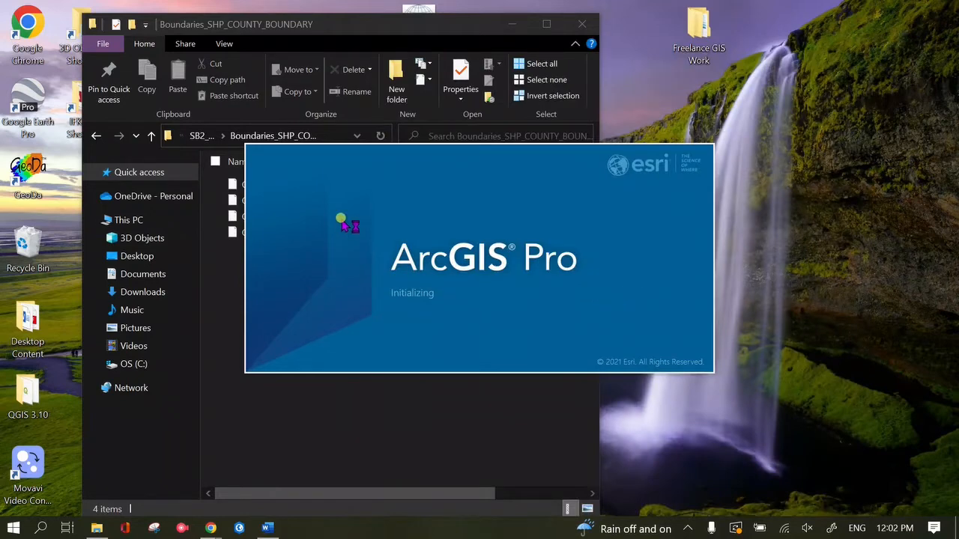
left_click(582, 24)
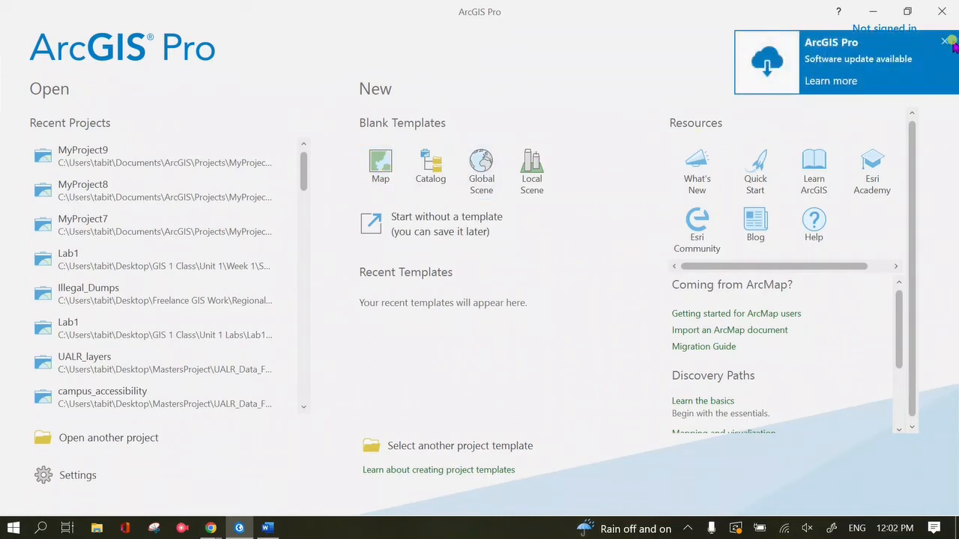
left_click(948, 41)
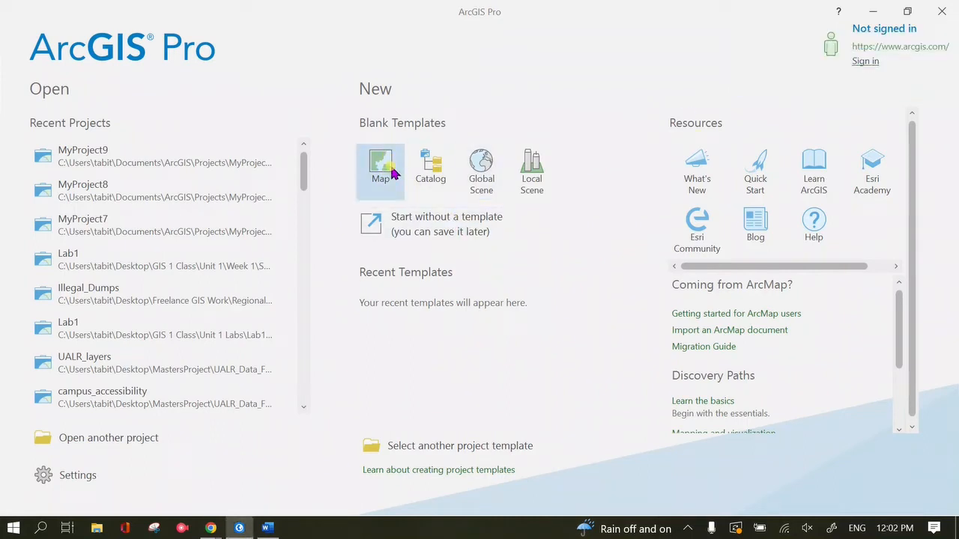
Step: Start a new project from the blank Map template and name it SB2_map
left_click(378, 172)
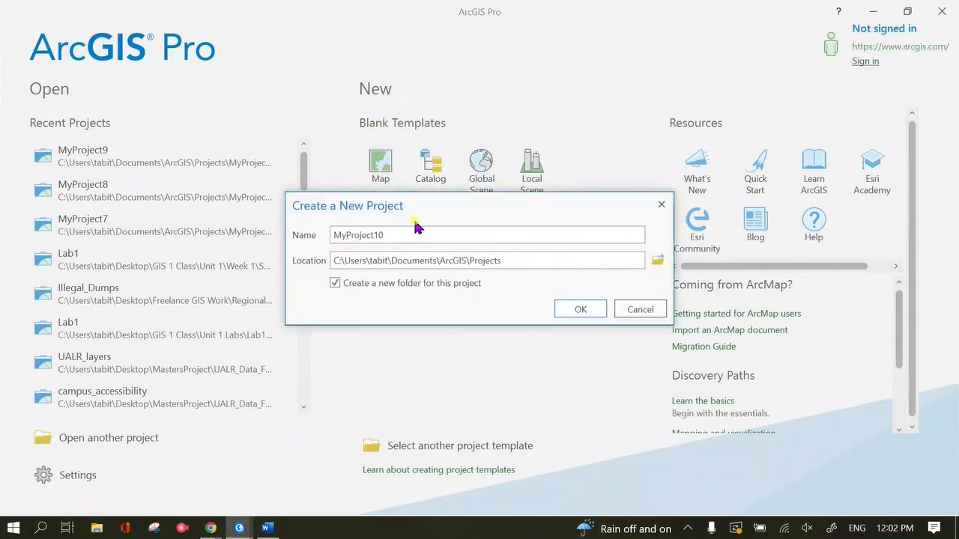
left_click_drag(391, 232, 319, 241)
type("SB2_map")
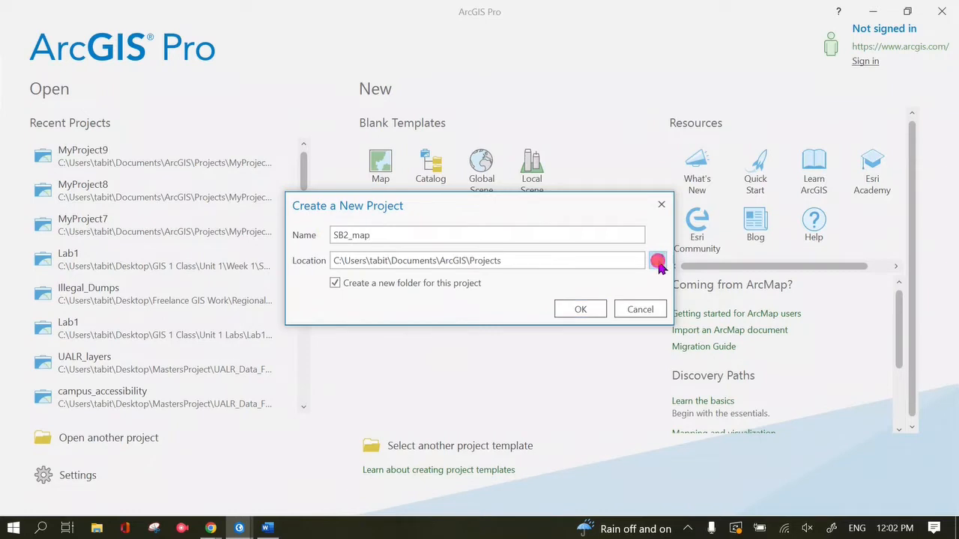
Step: Set the project location to the SkillBuilders folder under Desktop\GIS 1 Class\Unit 1\Week 2 and create the project
left_click(657, 260)
left_click(278, 242)
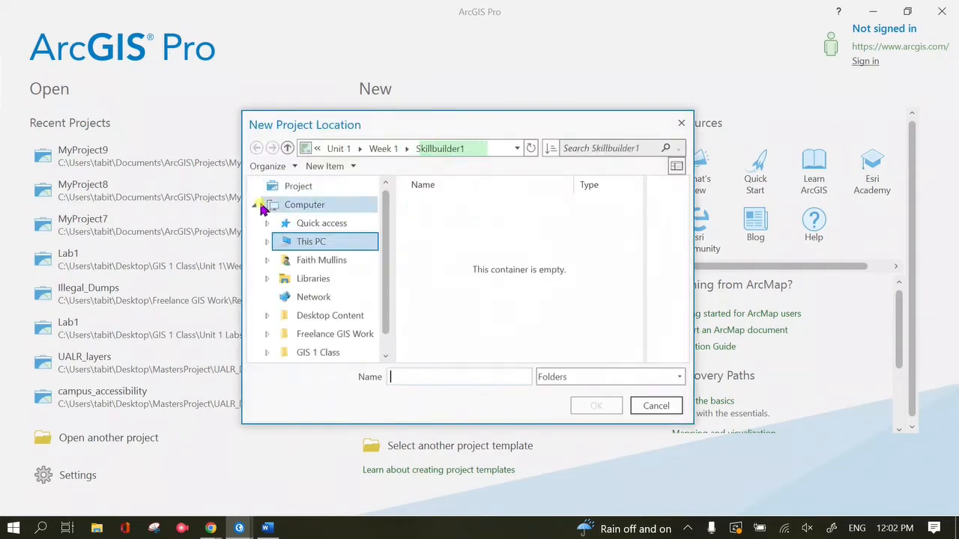
left_click(267, 242)
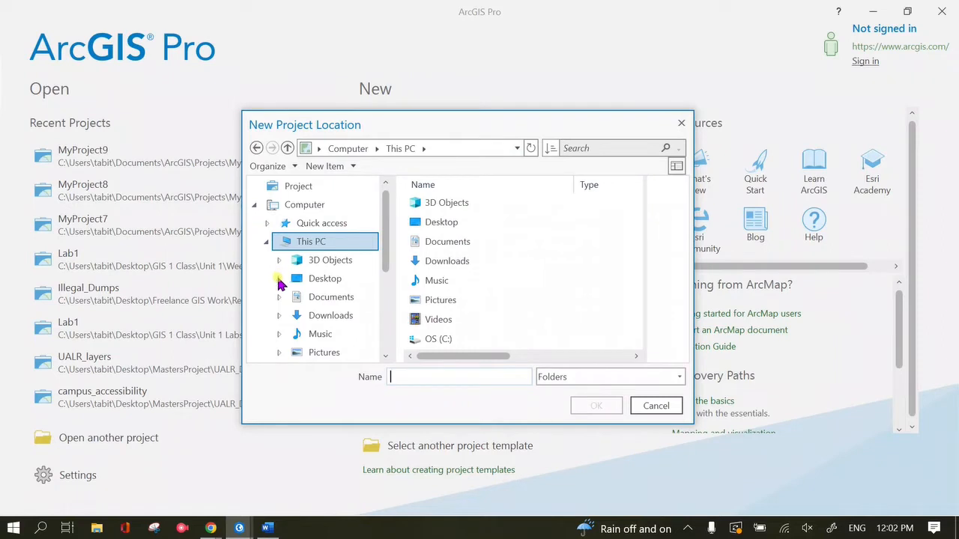
double_click(451, 223)
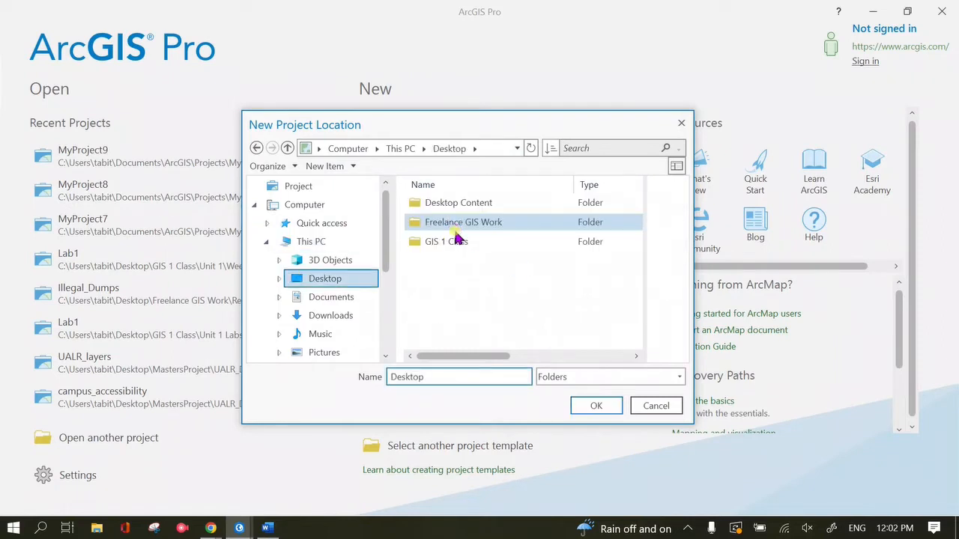
double_click(457, 242)
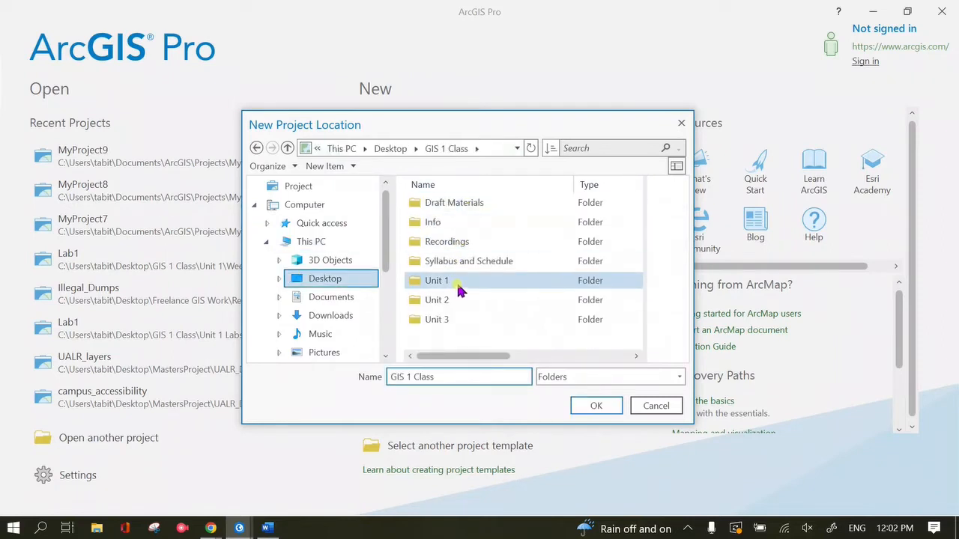
double_click(460, 287)
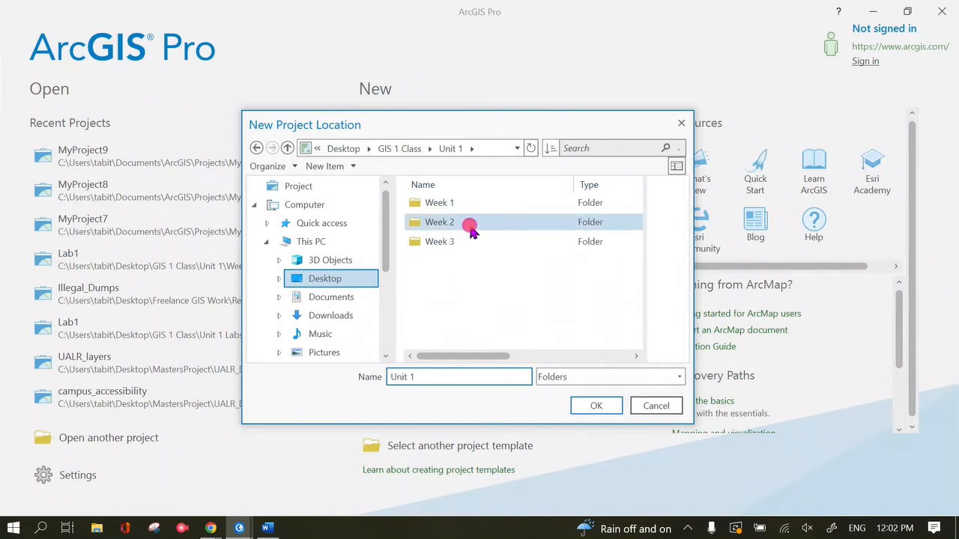
double_click(469, 222)
double_click(469, 222)
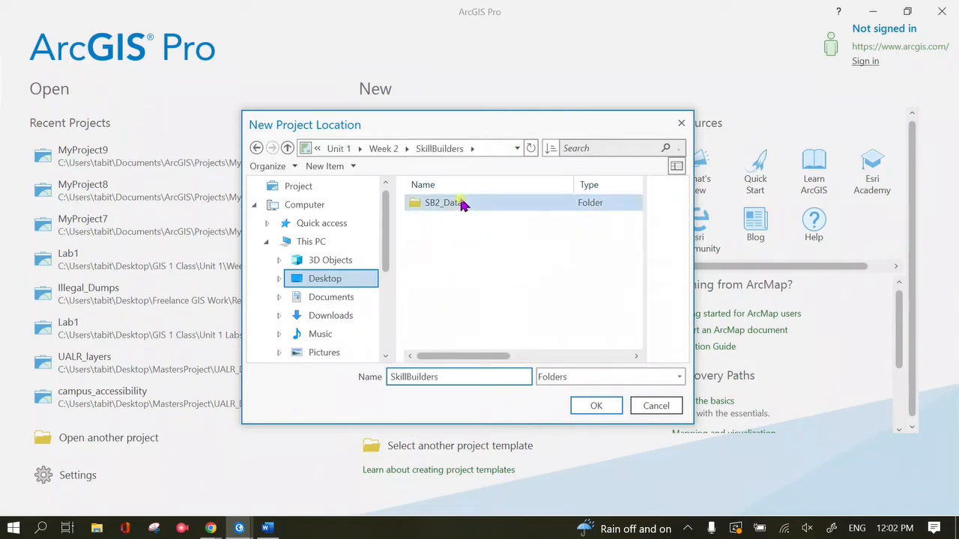
left_click(596, 405)
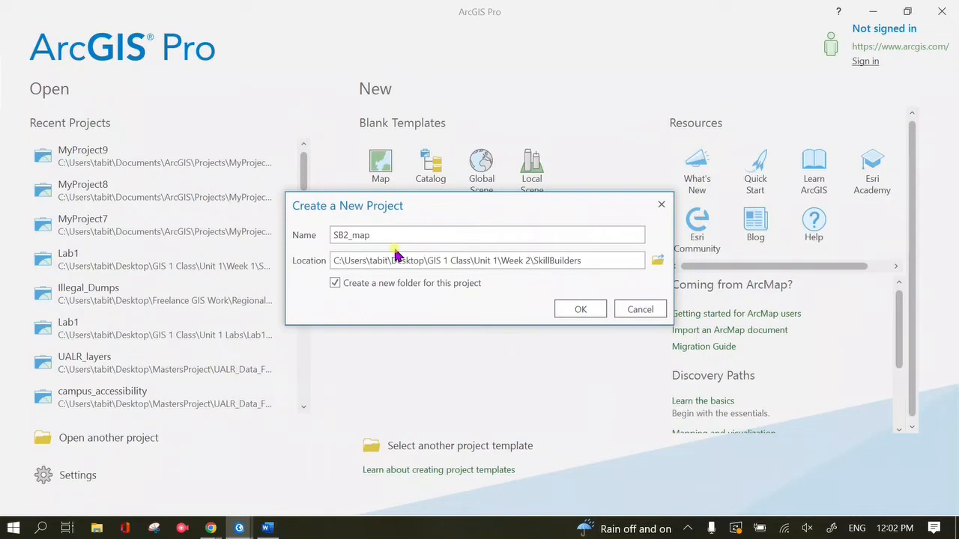
left_click(578, 310)
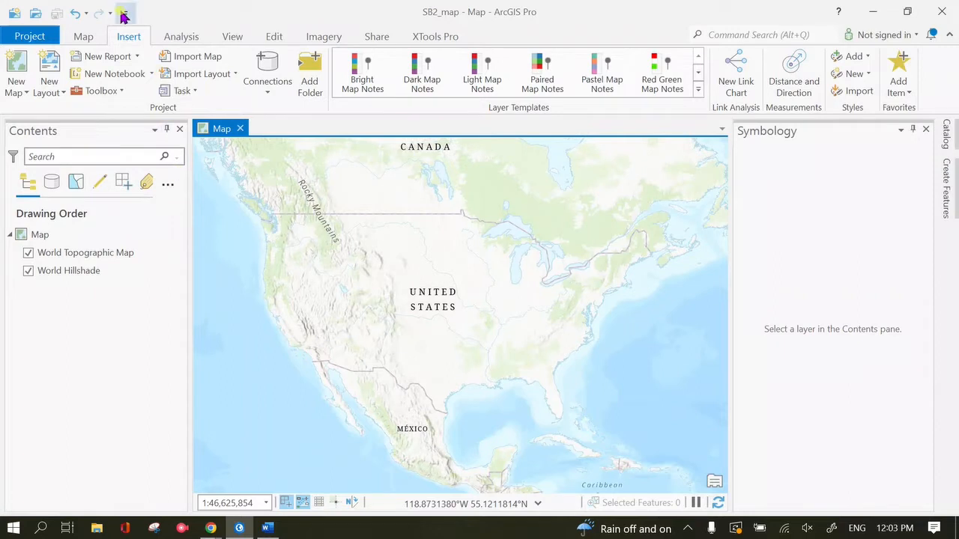
left_click(84, 39)
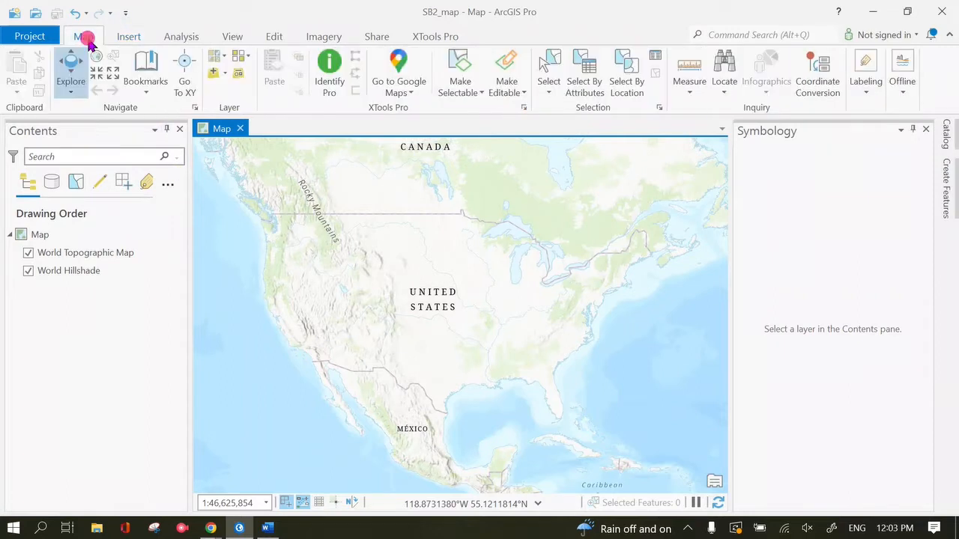
left_click(129, 39)
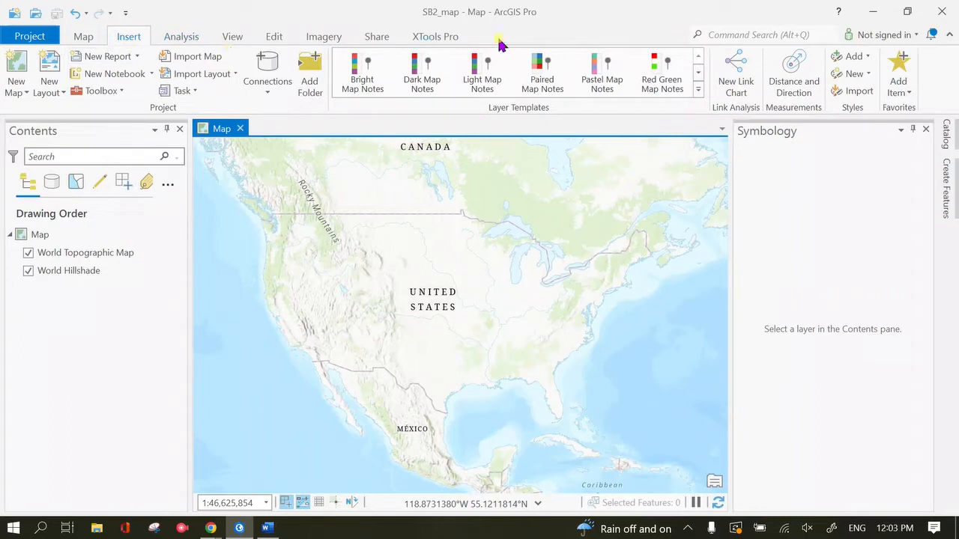
left_click(274, 99)
mouse_move(303, 113)
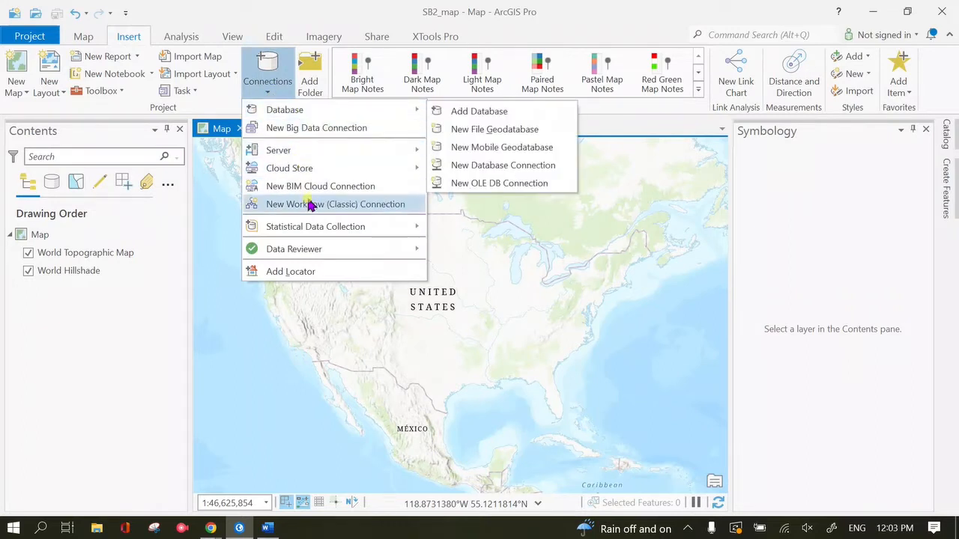
left_click(220, 98)
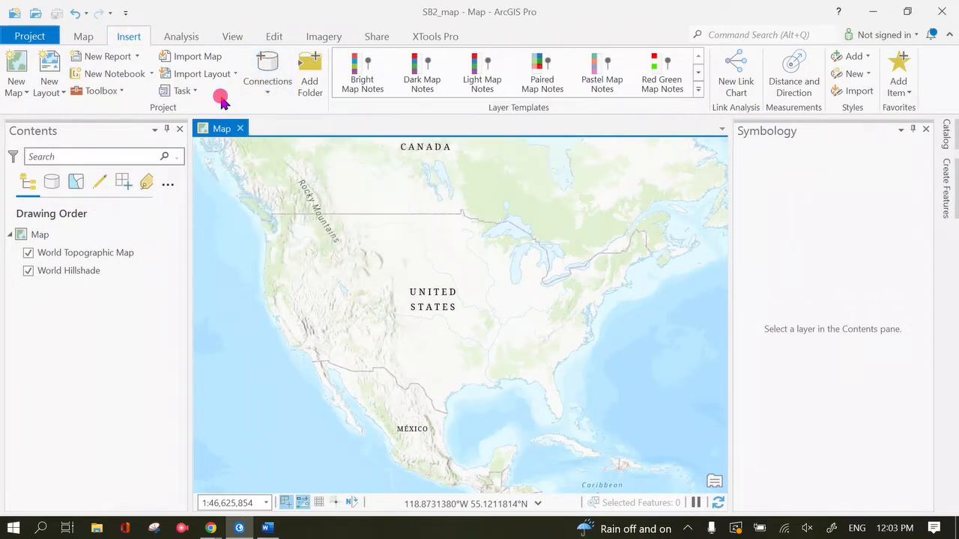
Step: Add a folder connection to SB2_Data, located in Desktop\GIS 1 Class\Unit 1\Week 2\SkillBuilders
left_click(311, 71)
left_click(338, 260)
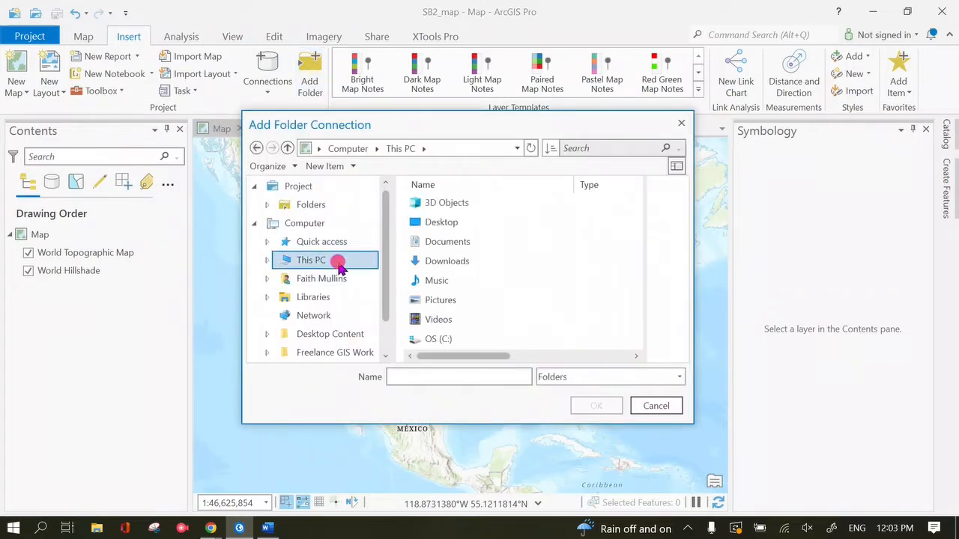
left_click(452, 224)
double_click(452, 224)
double_click(454, 242)
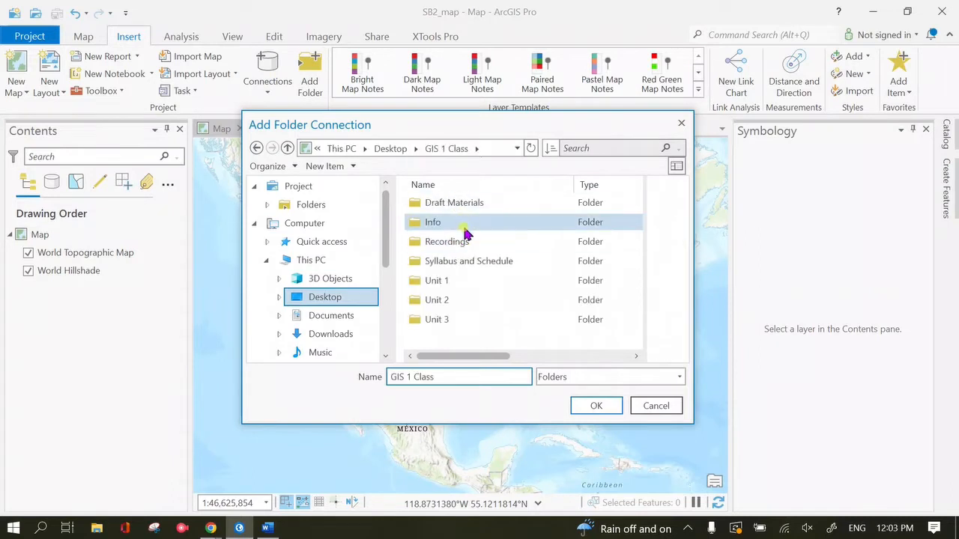
double_click(456, 283)
double_click(456, 221)
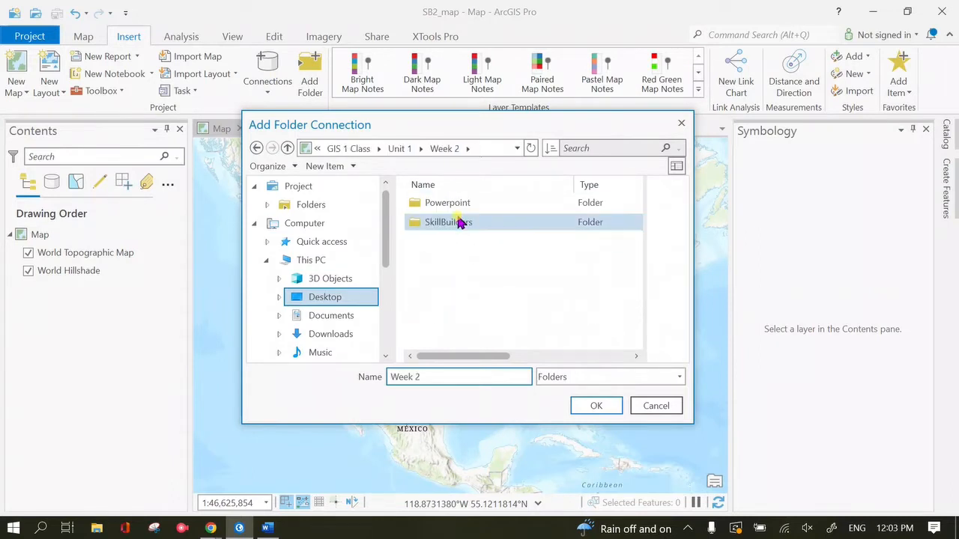
double_click(458, 224)
double_click(459, 223)
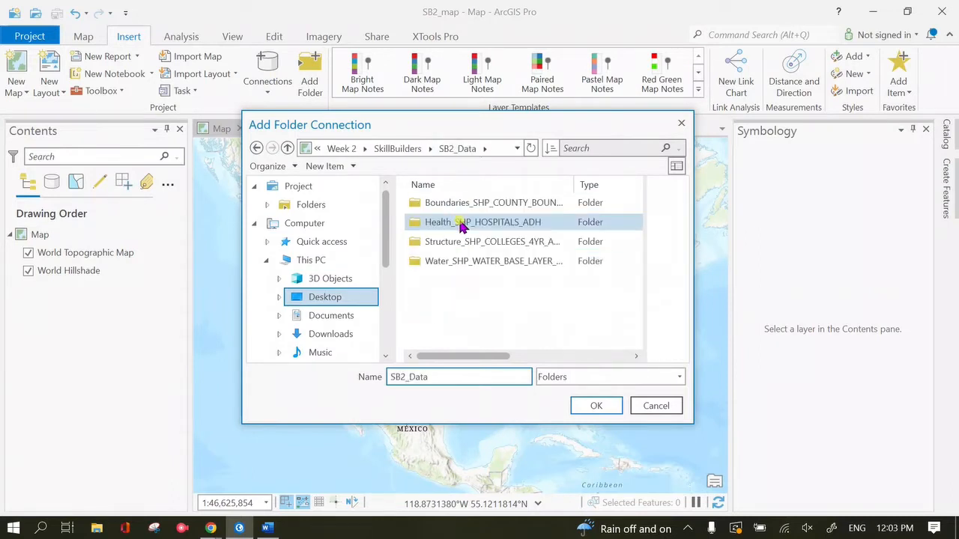
left_click(599, 406)
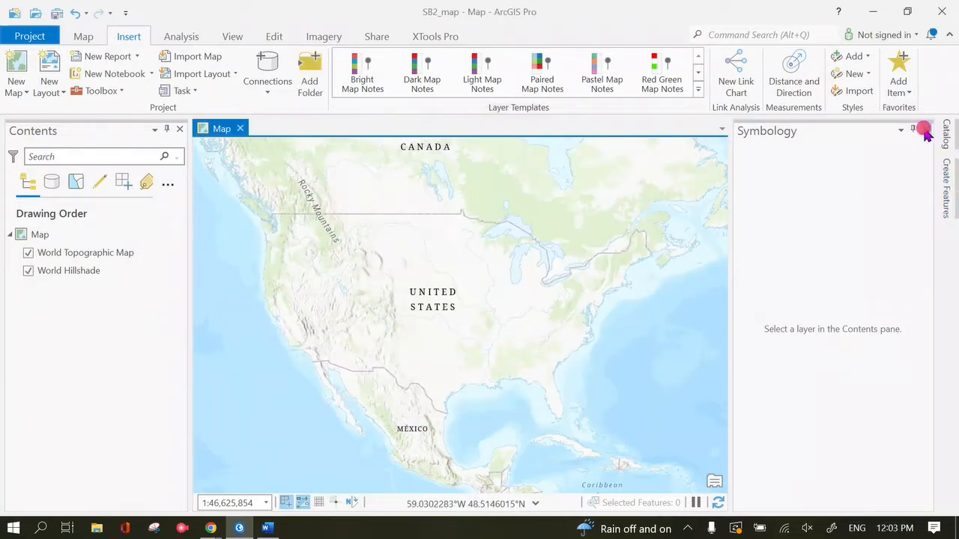
Step: Close the Symbology pane, show the Catalog pane and expand the connected SB2_Data folder
left_click(926, 129)
left_click(946, 135)
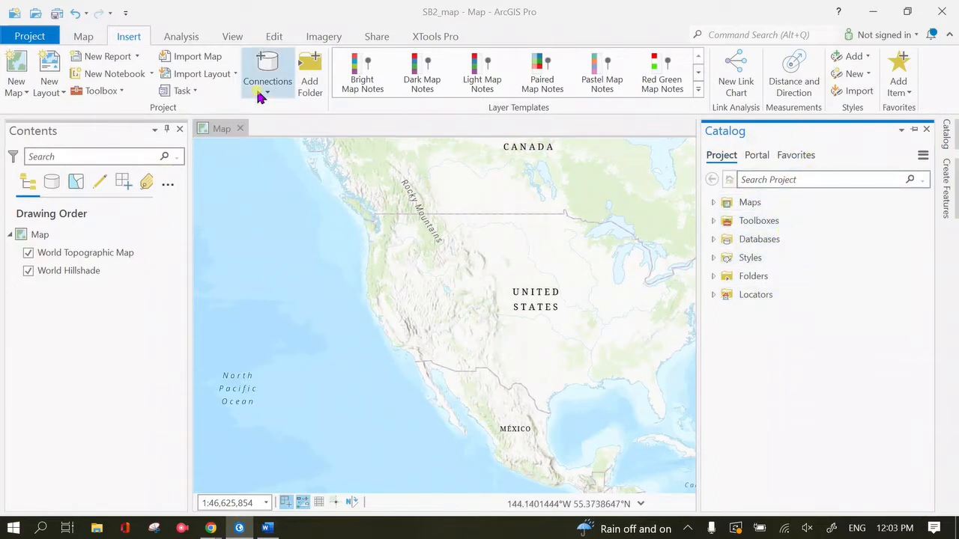
left_click(229, 37)
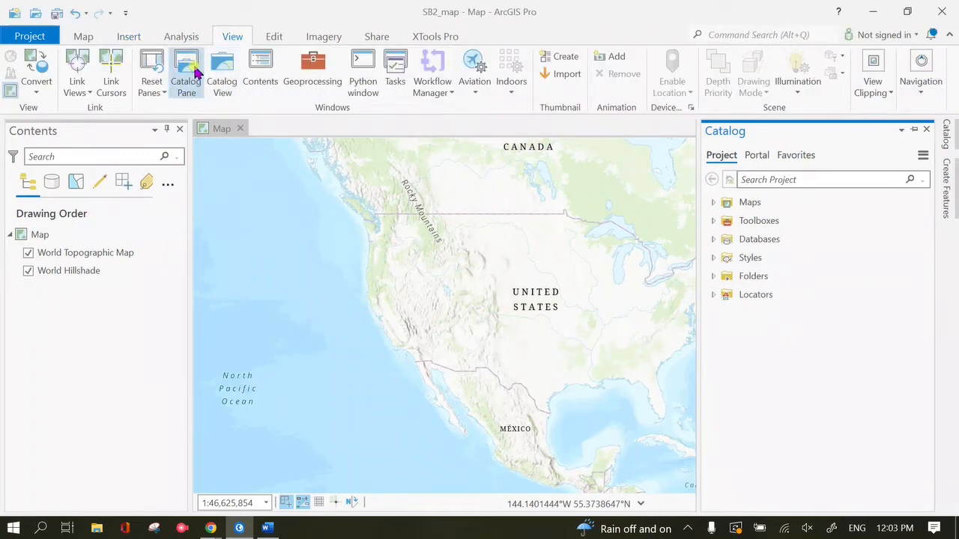
left_click(713, 277)
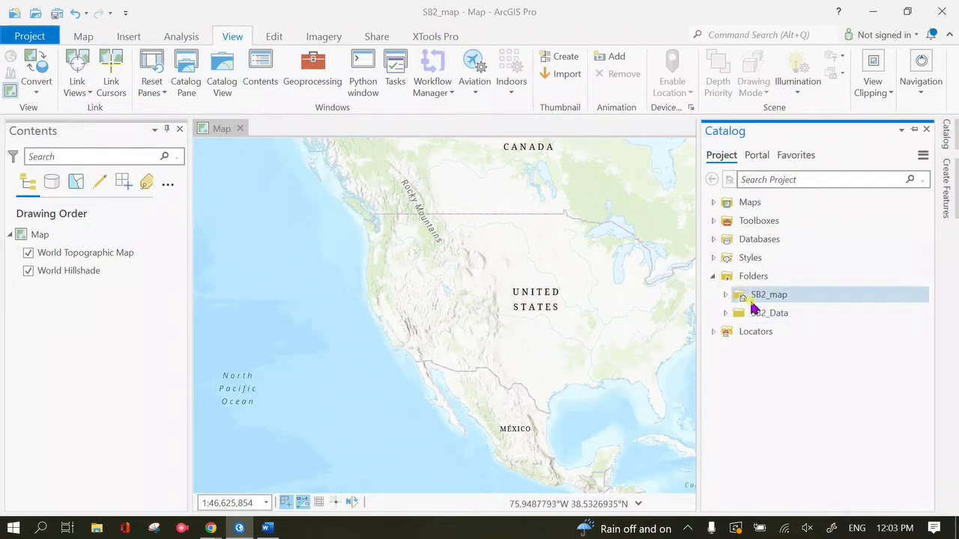
mouse_move(773, 318)
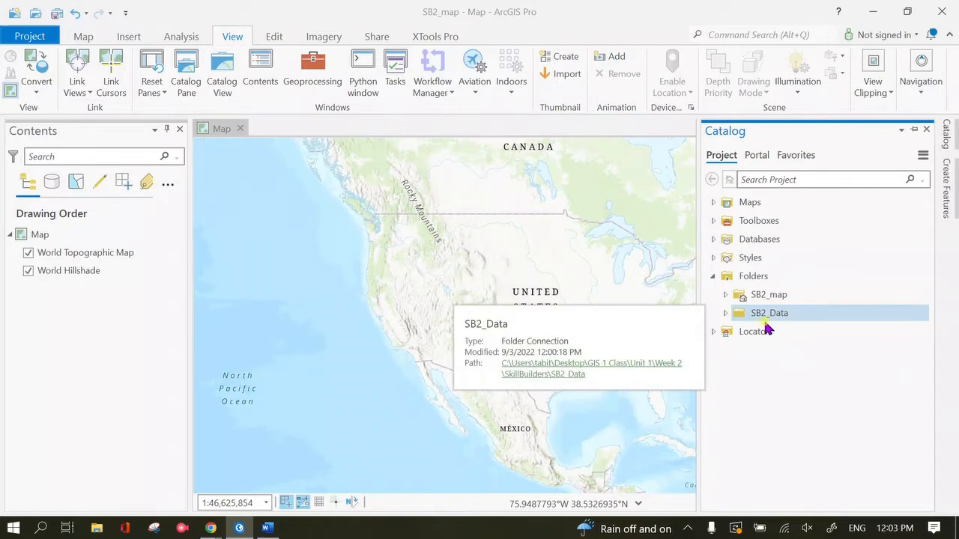
left_click(723, 315)
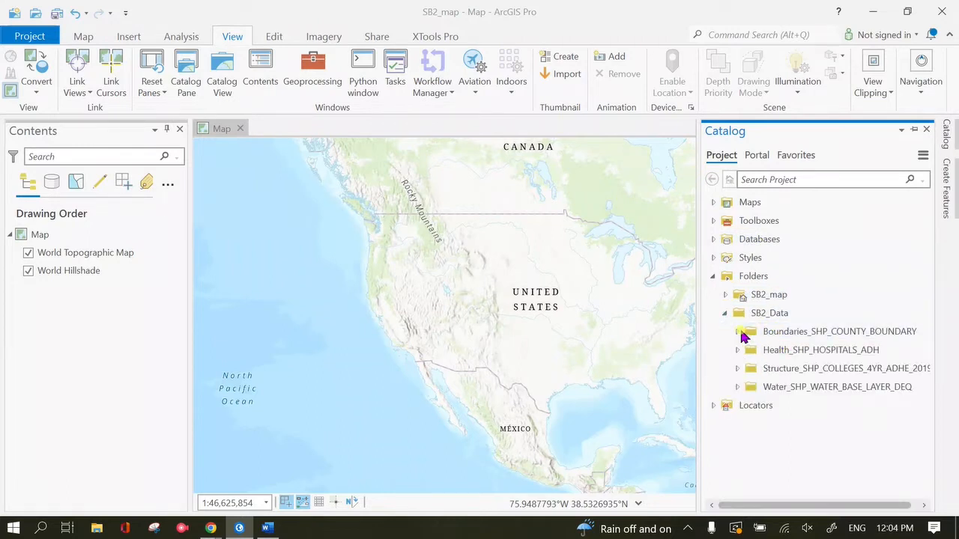
Step: Add the COUNTY_BOUNDARY.shp and HOSPITALS_ADH.shp shapefiles from their SB2_Data subfolders to the current map
left_click(745, 334)
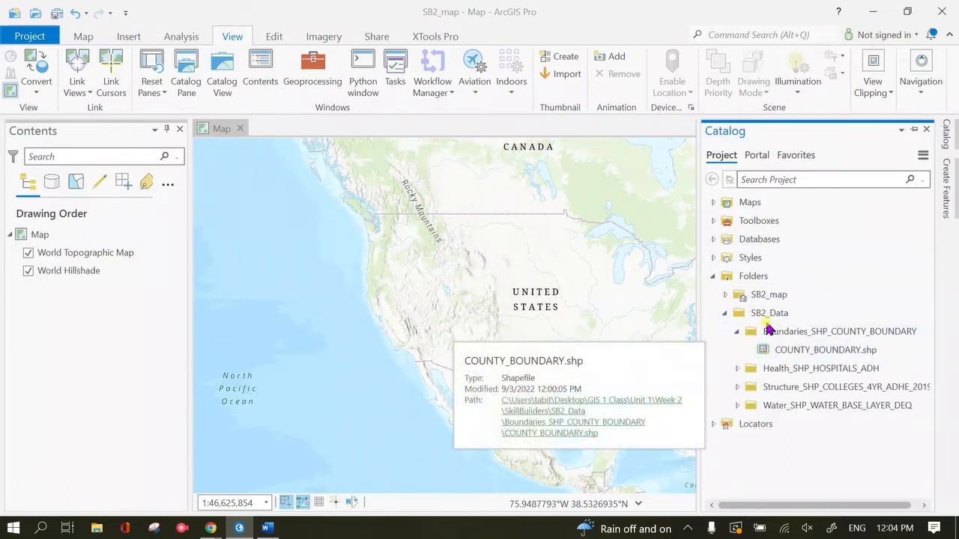
left_click(738, 369)
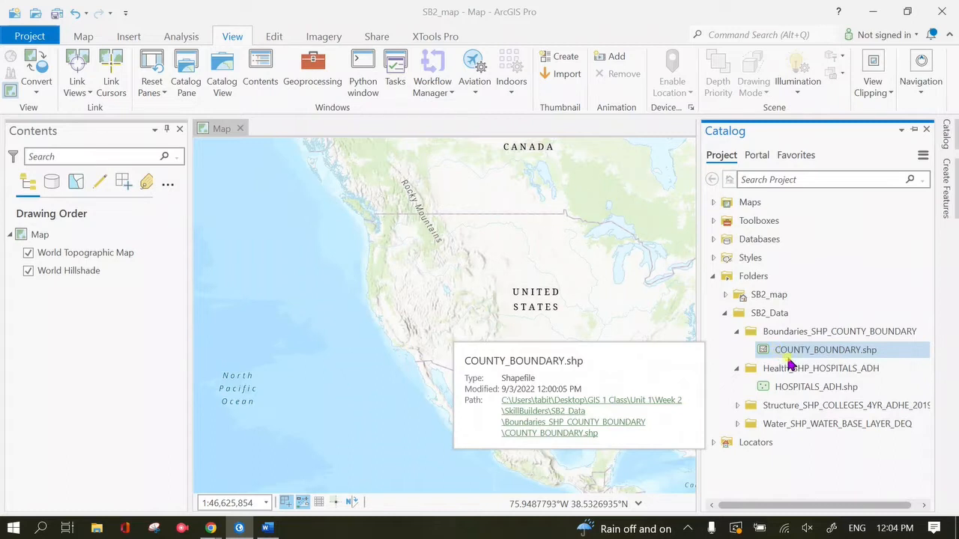
left_click_drag(790, 355, 580, 270)
mouse_move(946, 133)
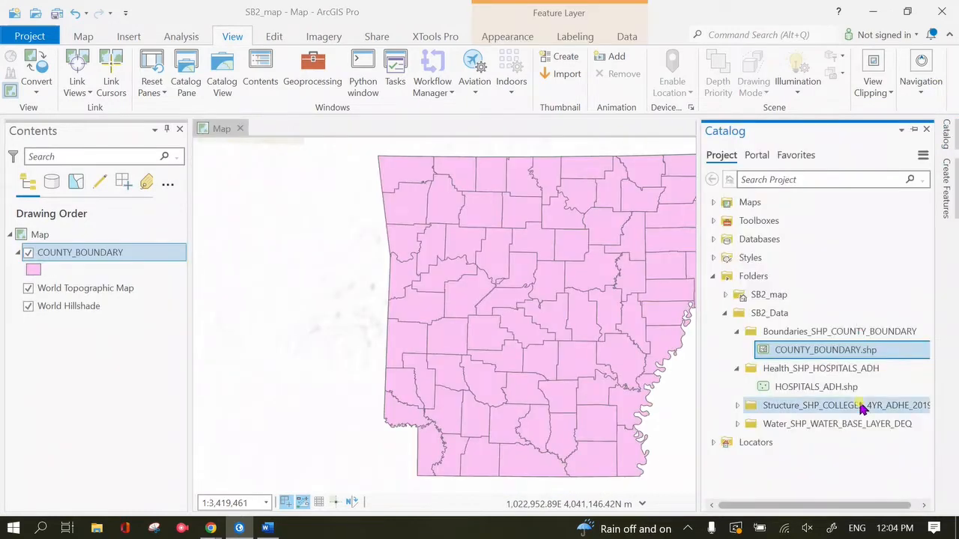
left_click(839, 387)
right_click(839, 388)
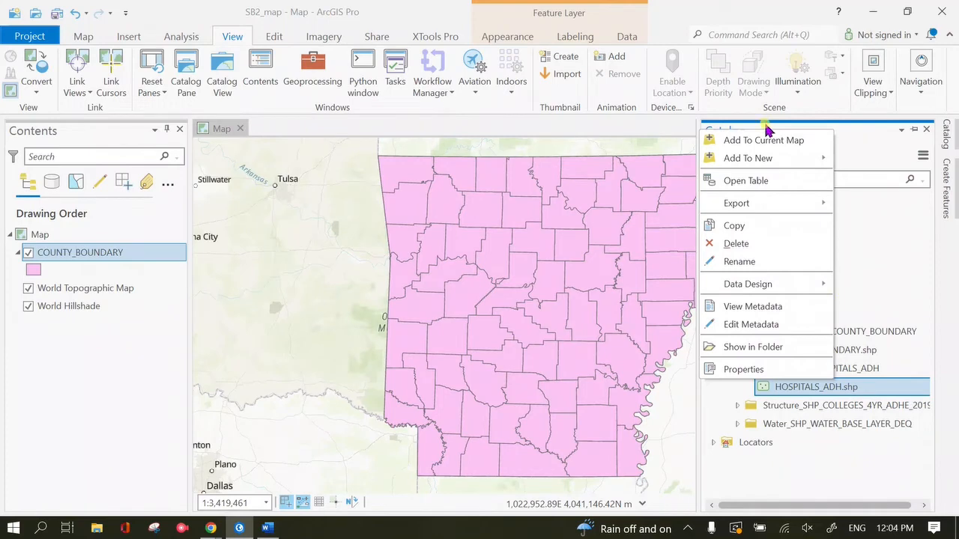
left_click(764, 141)
Step: Add the four-year colleges shapefile and WATER_BASE_LAYER_DEQ.shp from their SB2_Data subfolders to the current map
left_click(737, 406)
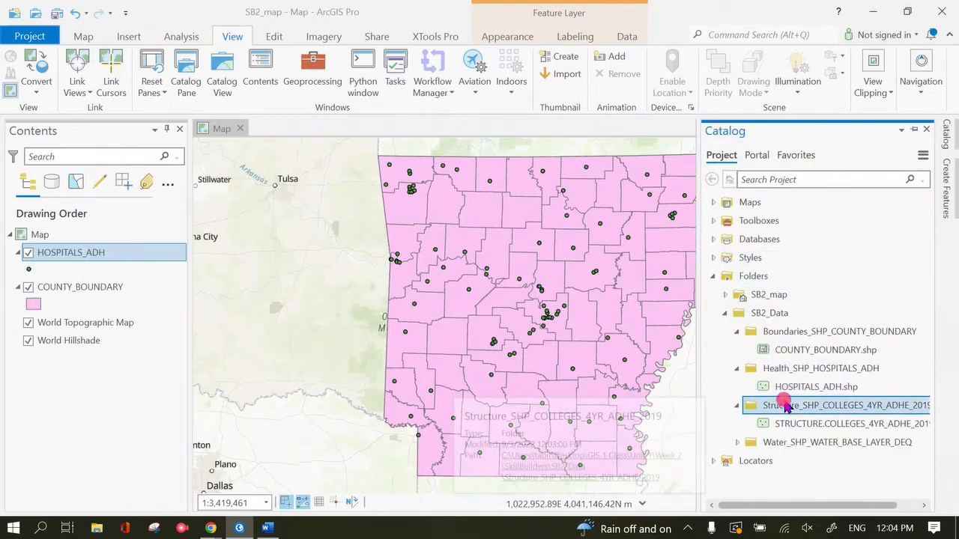
right_click(787, 424)
left_click(852, 182)
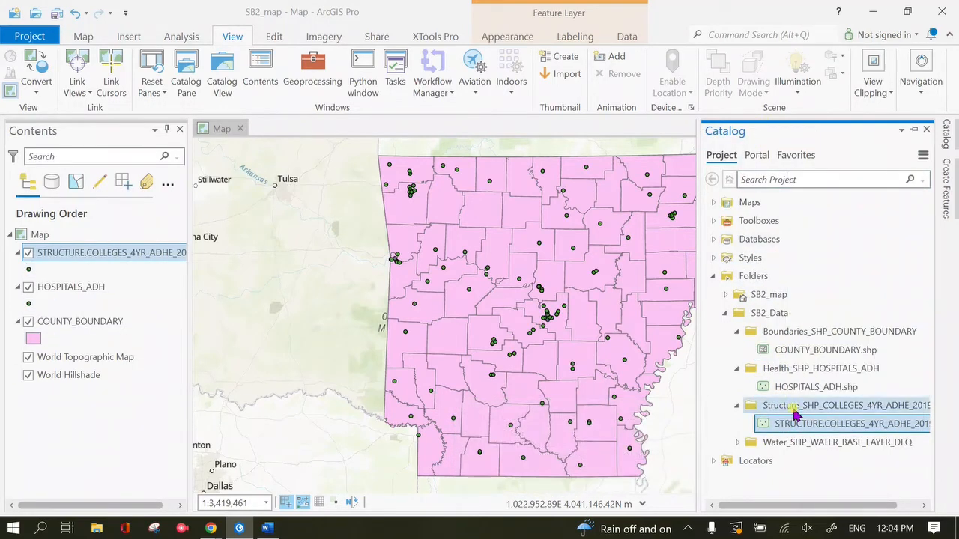
left_click(738, 442)
right_click(794, 461)
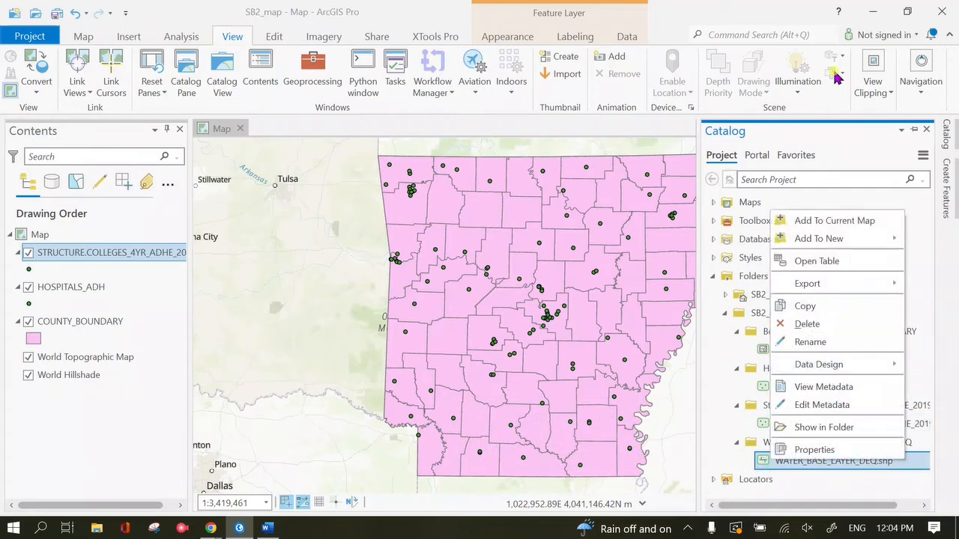
left_click(833, 224)
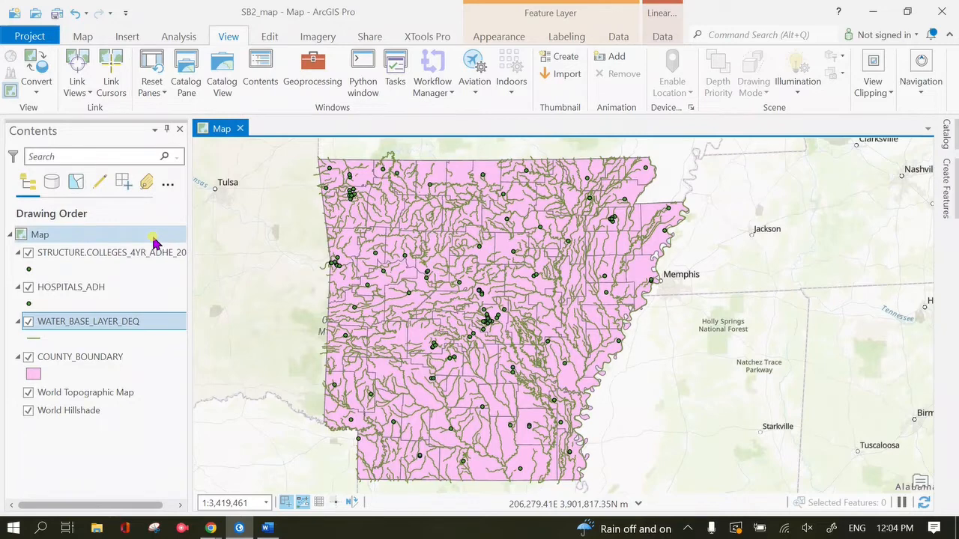
Step: Rename the STRUCTURE.COLLEGES_4YR_ADHE_2019 layer to 4YR College directly in the layer list
left_click(187, 240)
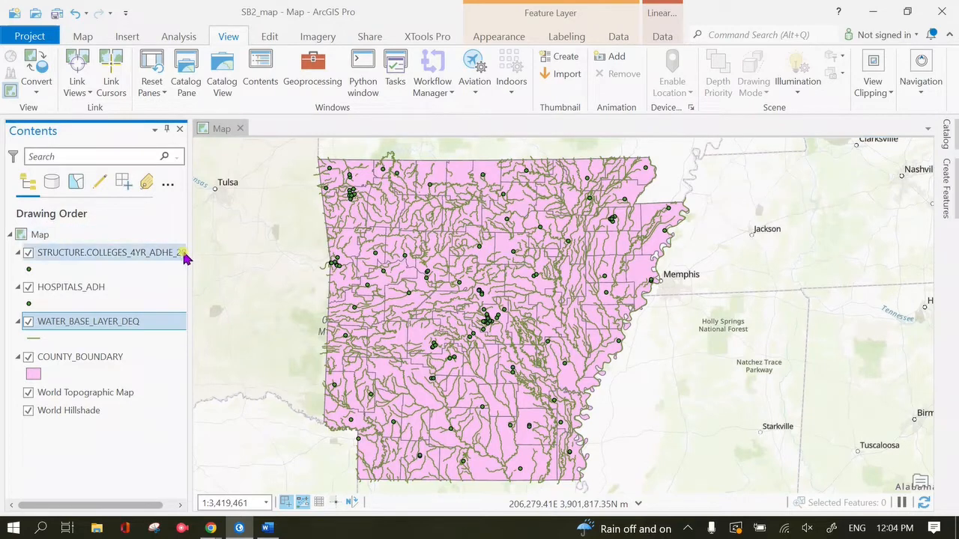
left_click(173, 253)
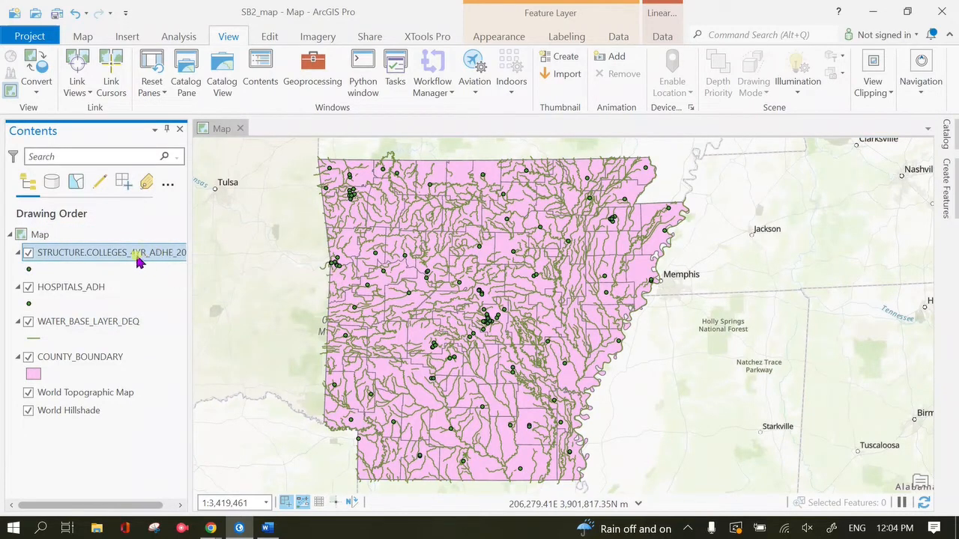
left_click(83, 255)
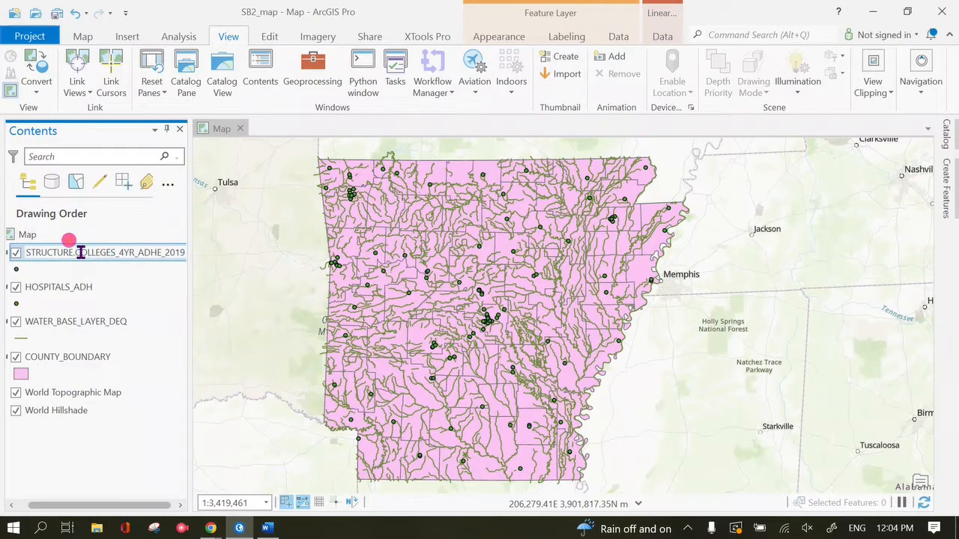
left_click_drag(27, 254, 200, 252)
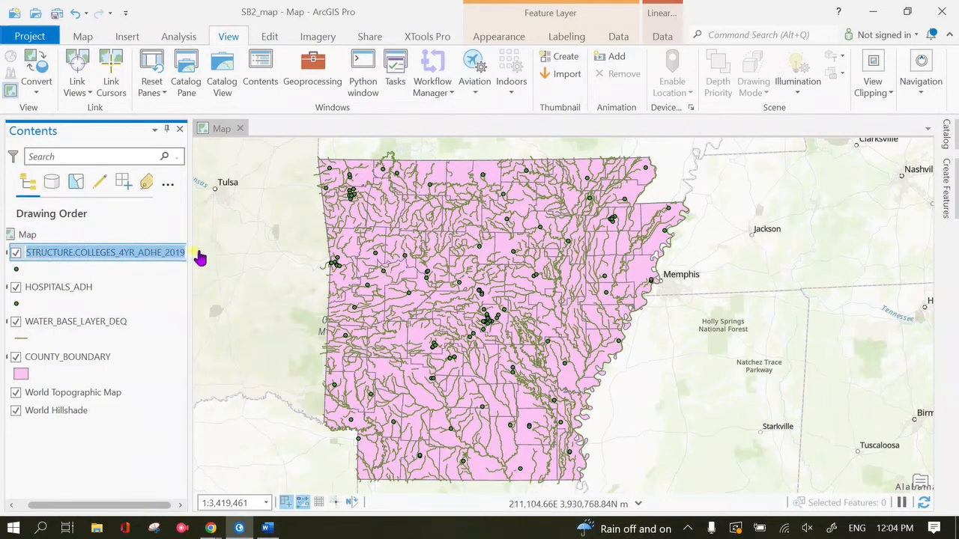
type("4")
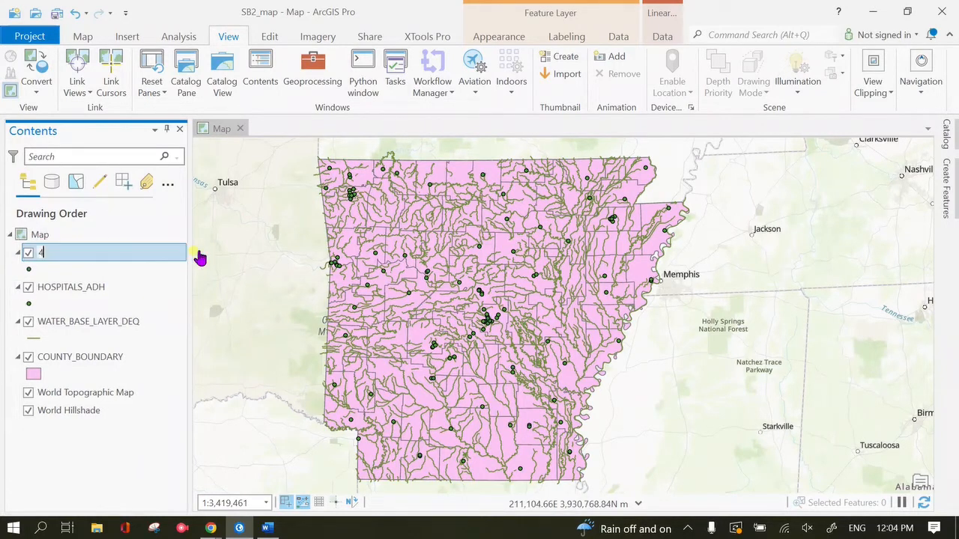
type("YR College")
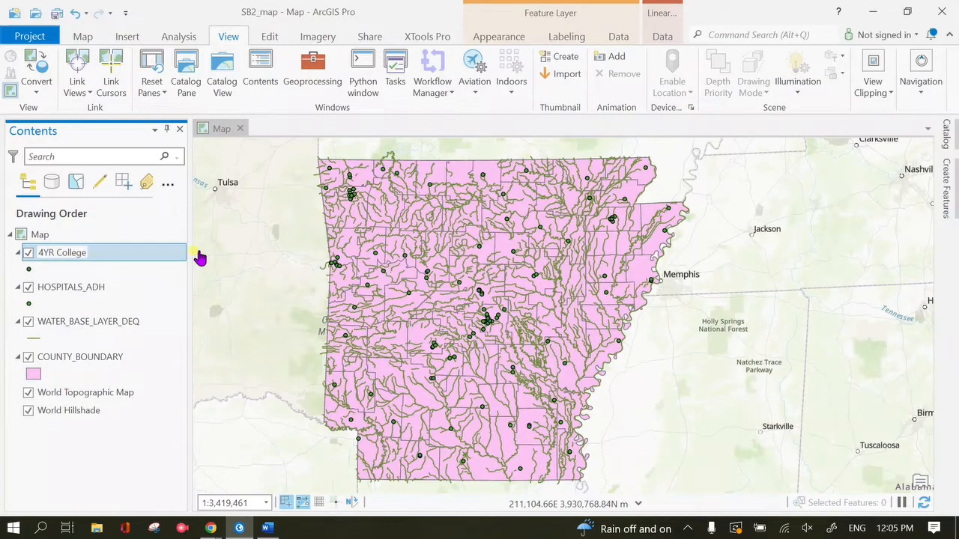
key("Return")
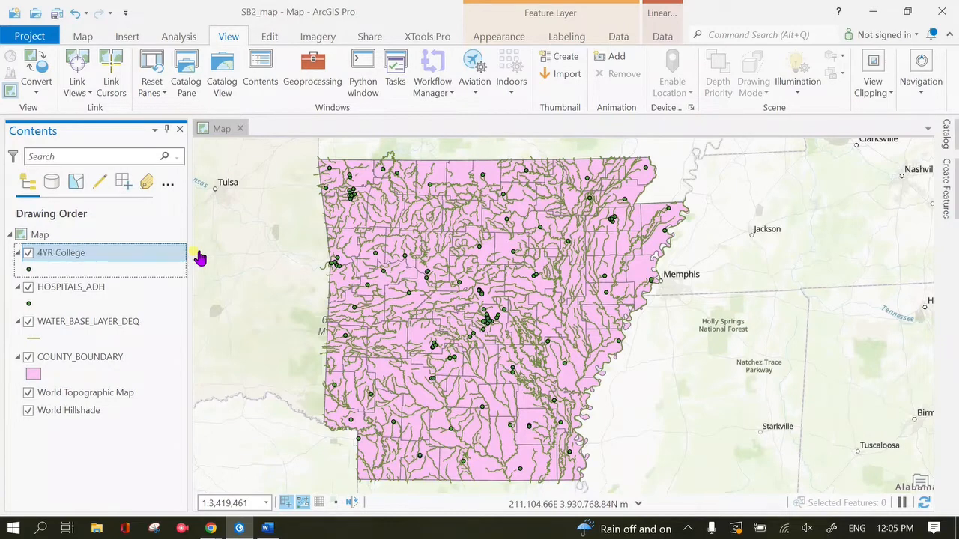
Step: Rename the HOSPITALS_ADH layer to Hospitals in Arkansas in its layer properties
left_click(94, 285)
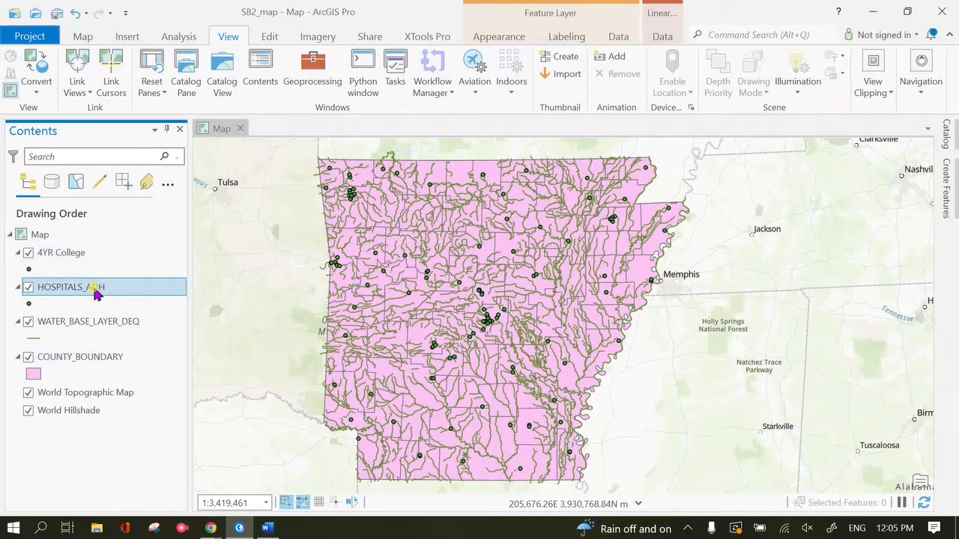
right_click(96, 295)
scroll(170, 393, "down", 3)
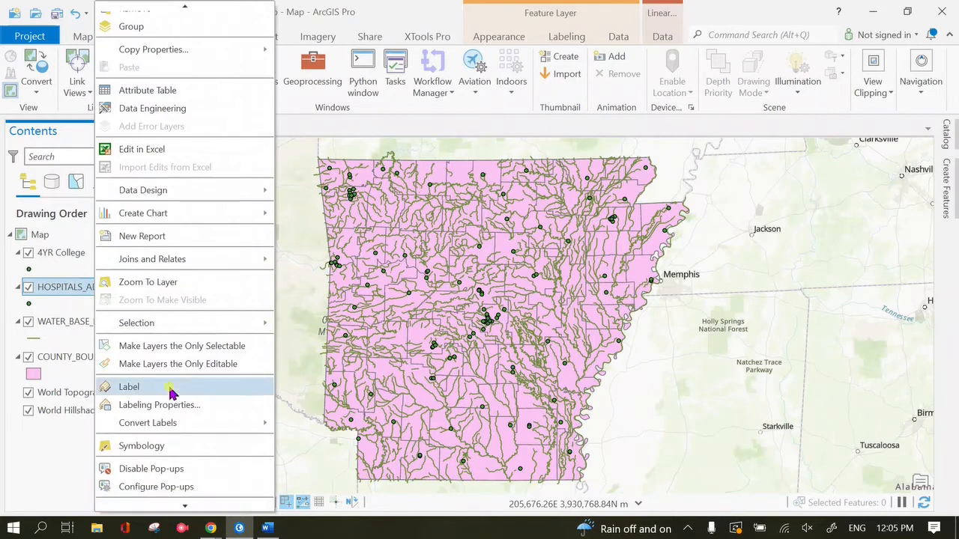
left_click(167, 502)
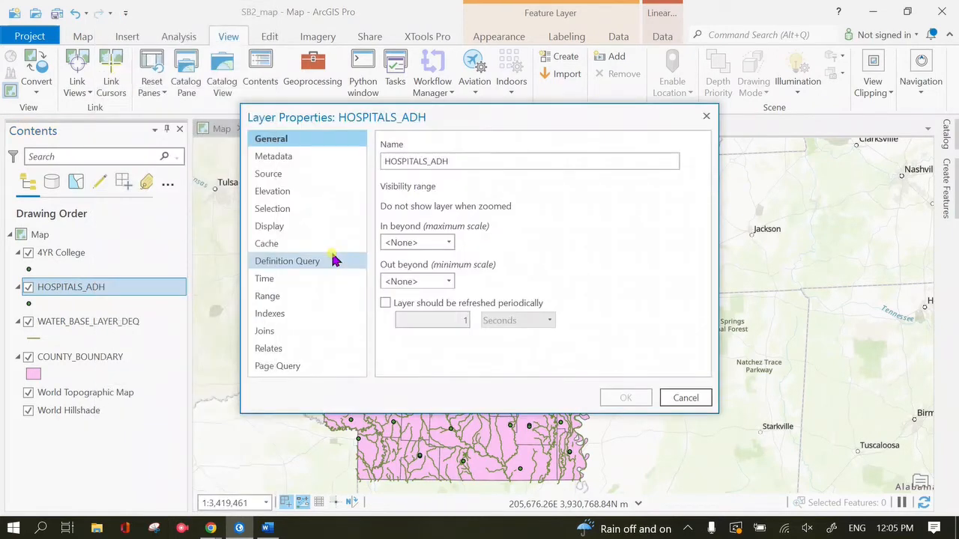
left_click_drag(459, 158, 349, 167)
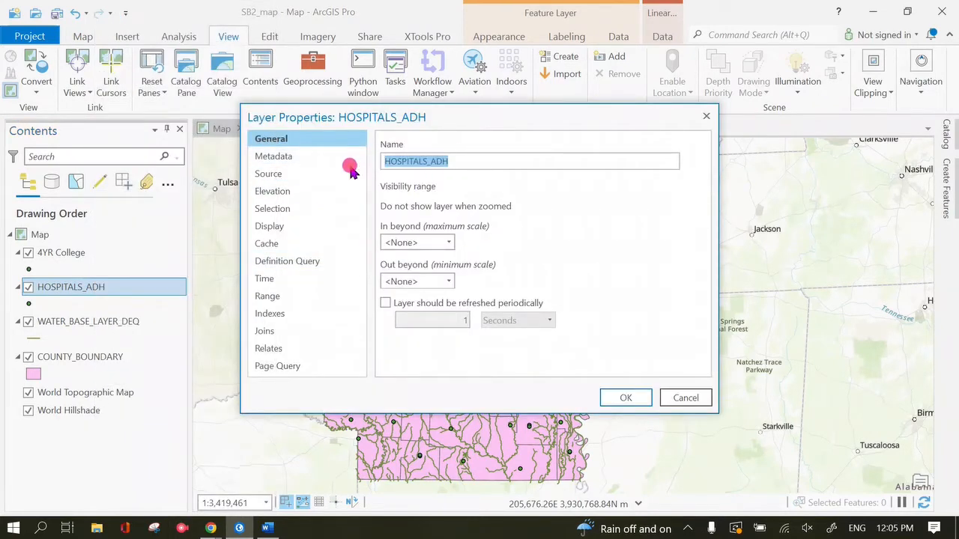
type("HOsp")
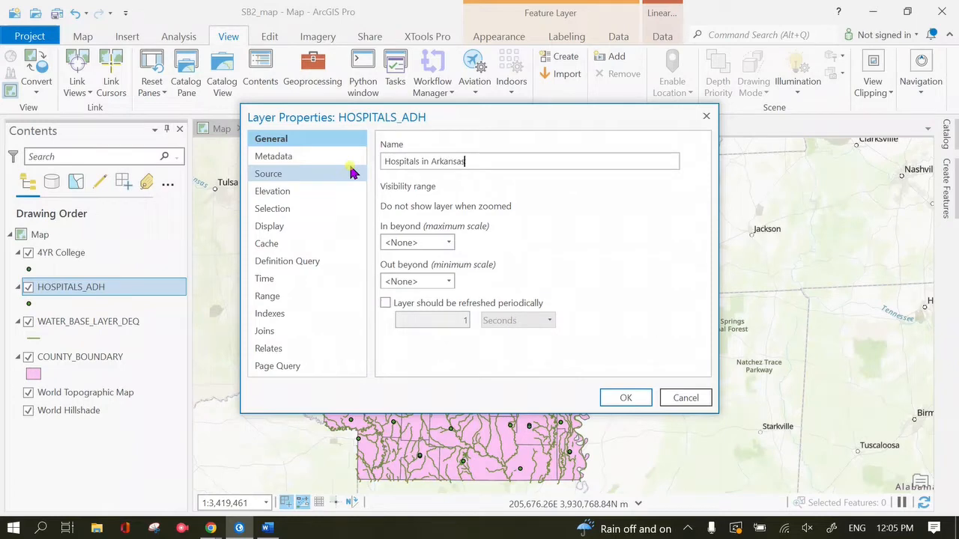
key("Return")
Step: Rename the 4YR College layer to Four Year Colleges in Arkansas in its layer properties
right_click(84, 253)
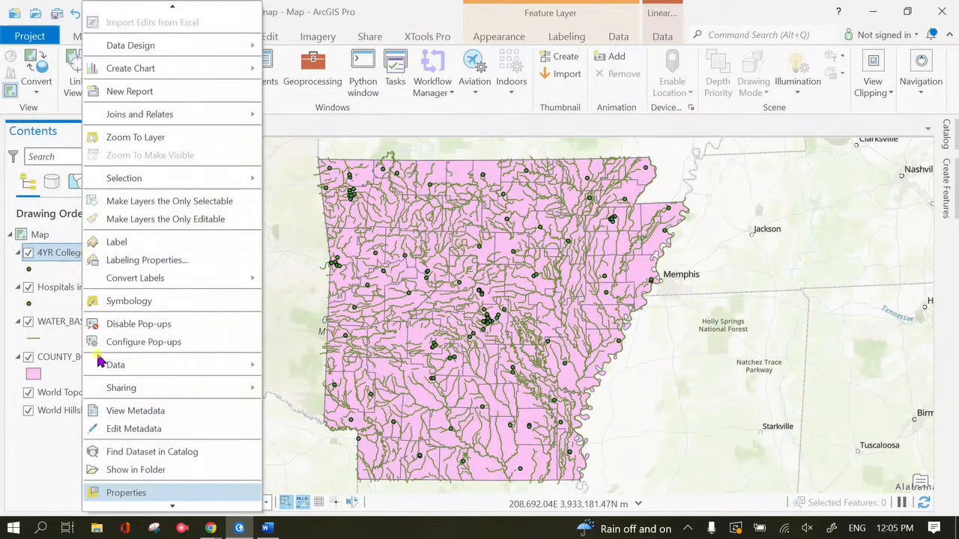
left_click(127, 494)
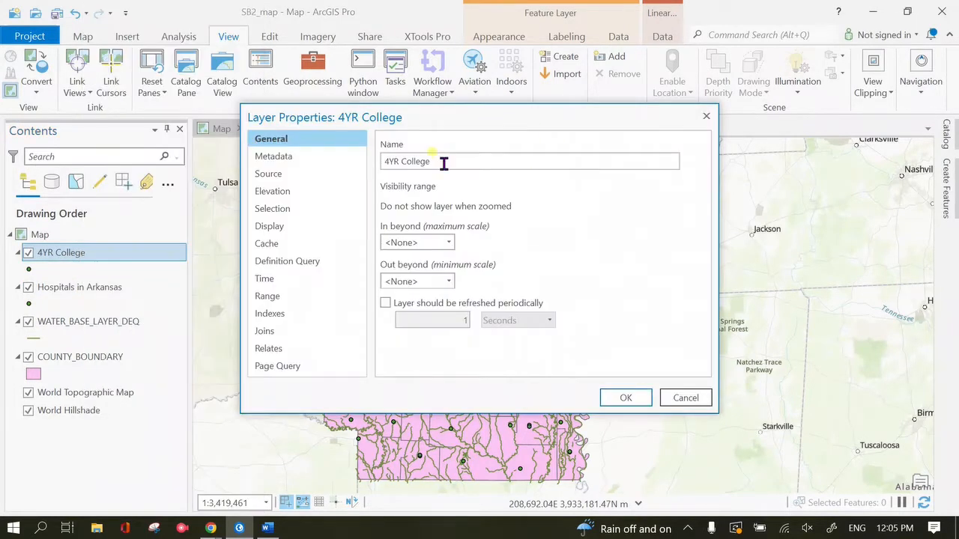
type("Four Year")
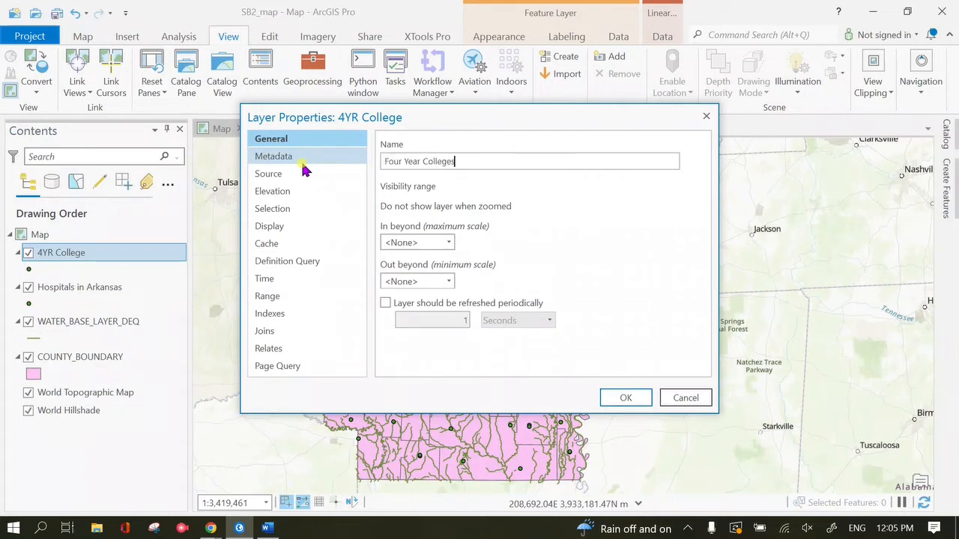
type(" Colleges in")
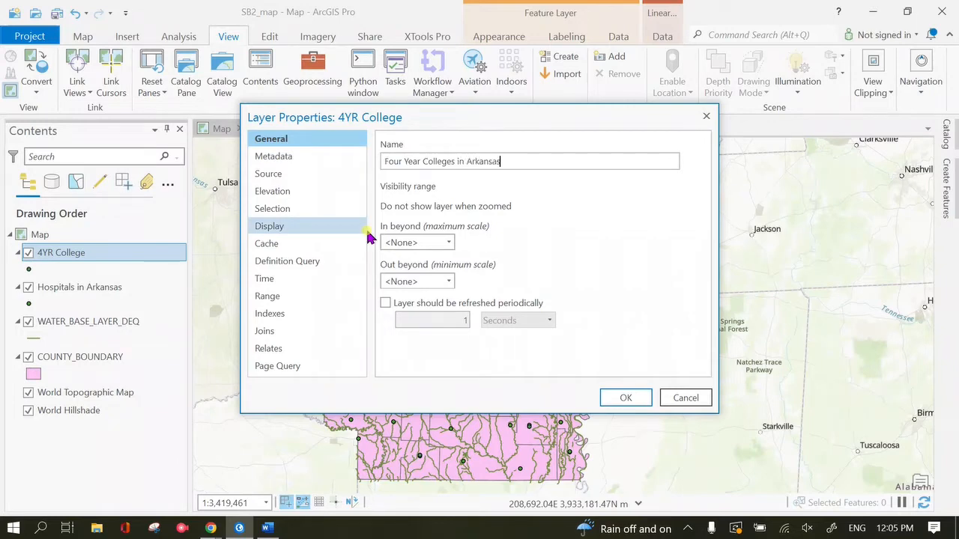
type(" Arkansas")
key("Return")
Step: Rename the WATER_BASE_LAYER_DEQ layer to Waterways in Arkansas in its layer properties
right_click(132, 323)
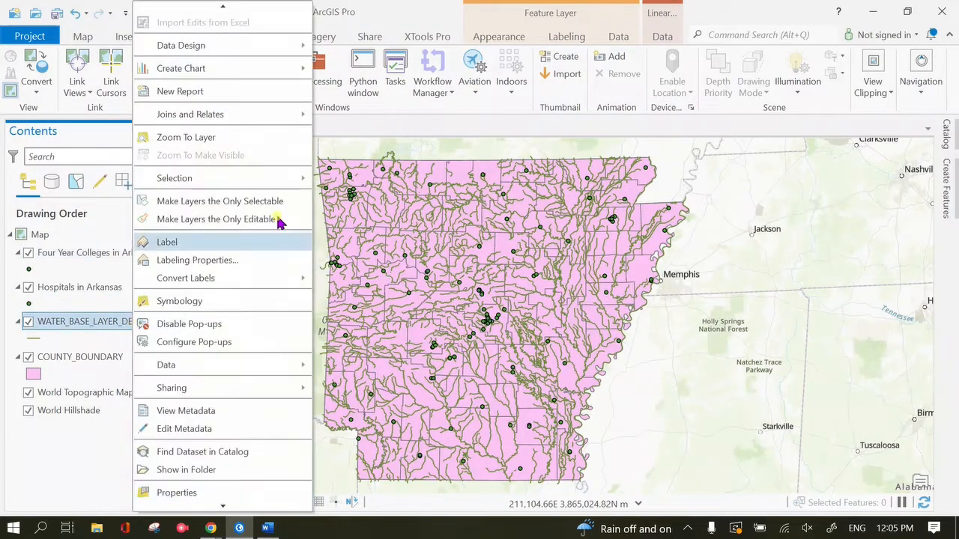
left_click(217, 492)
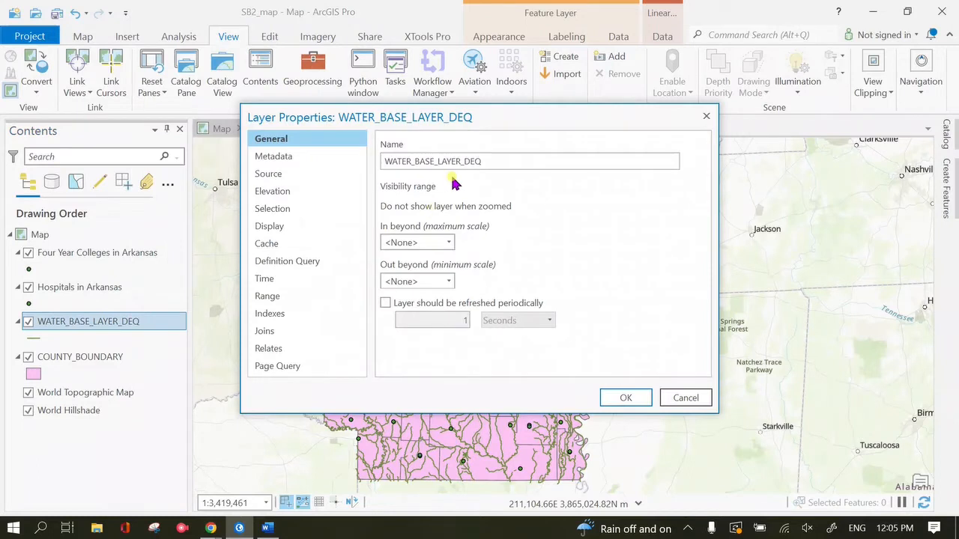
left_click_drag(483, 160, 374, 163)
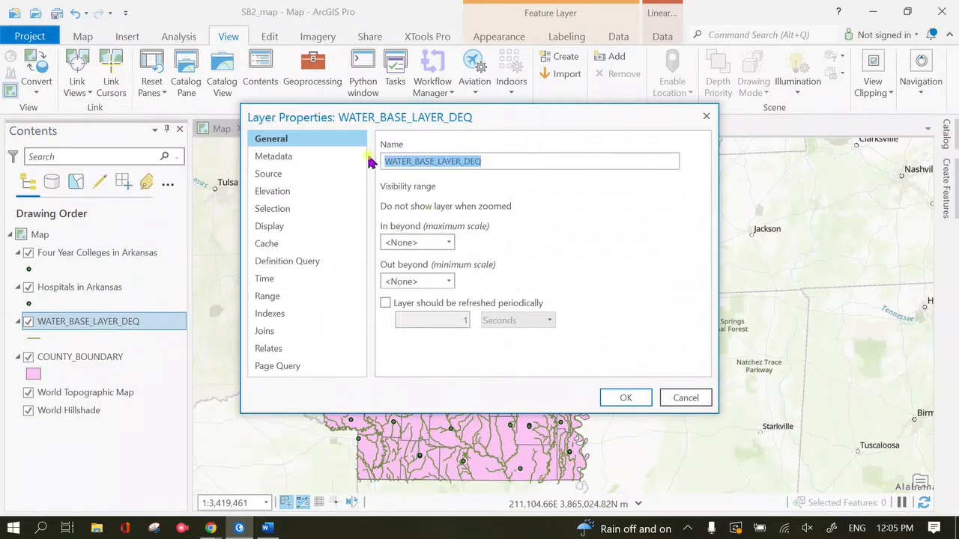
type("Waterways in")
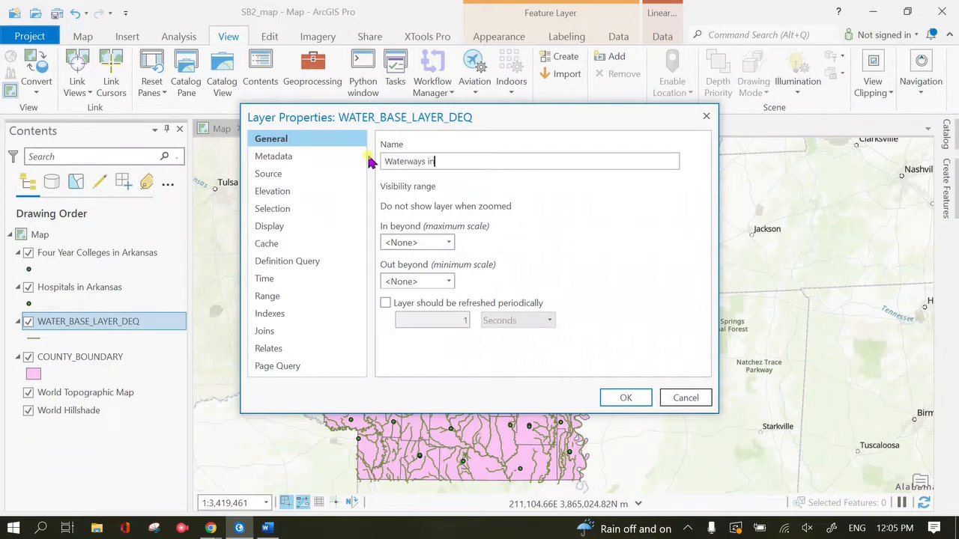
type(" Arkansas")
key("Return")
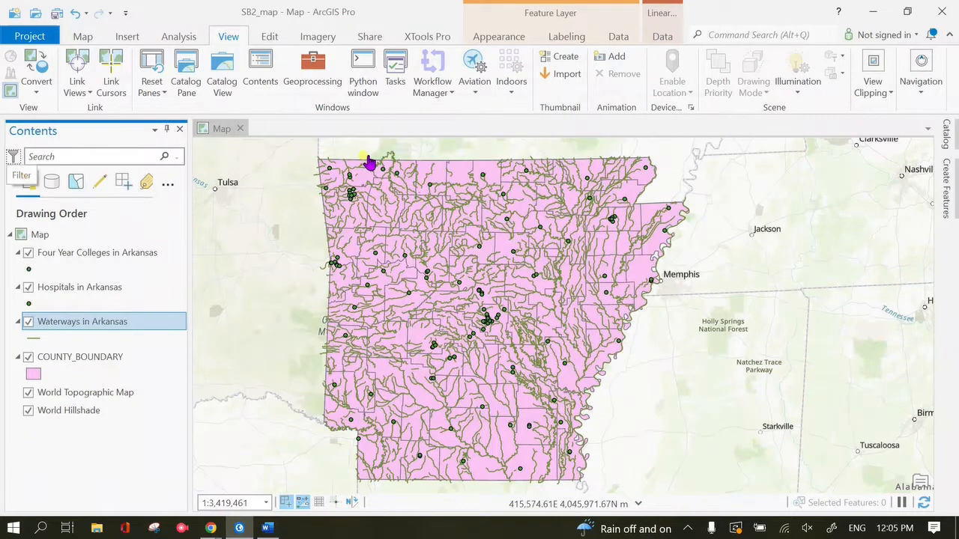
Step: Rename the COUNTY_BOUNDARY layer to Arkansas Counties in its layer properties
double_click(91, 358)
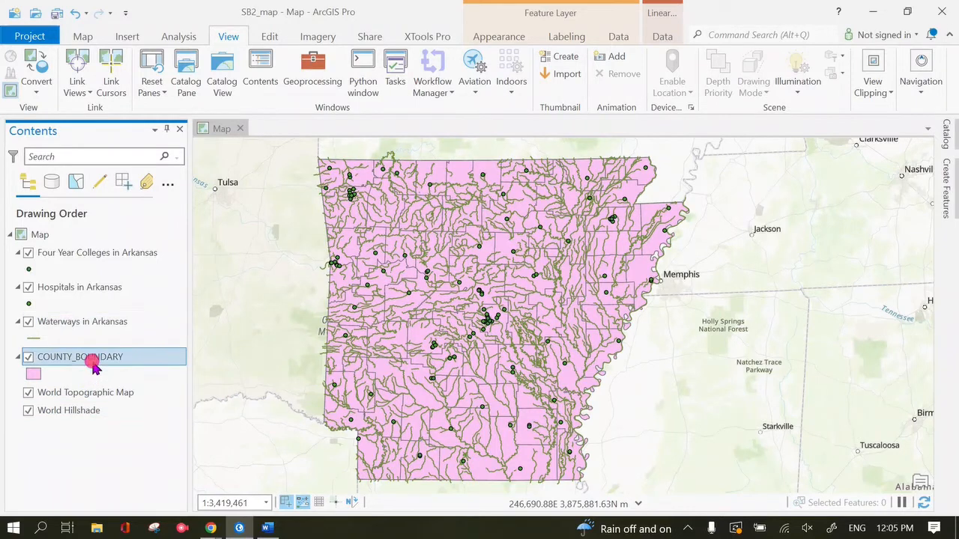
double_click(490, 160)
type("Arkansas Counties")
key("Return")
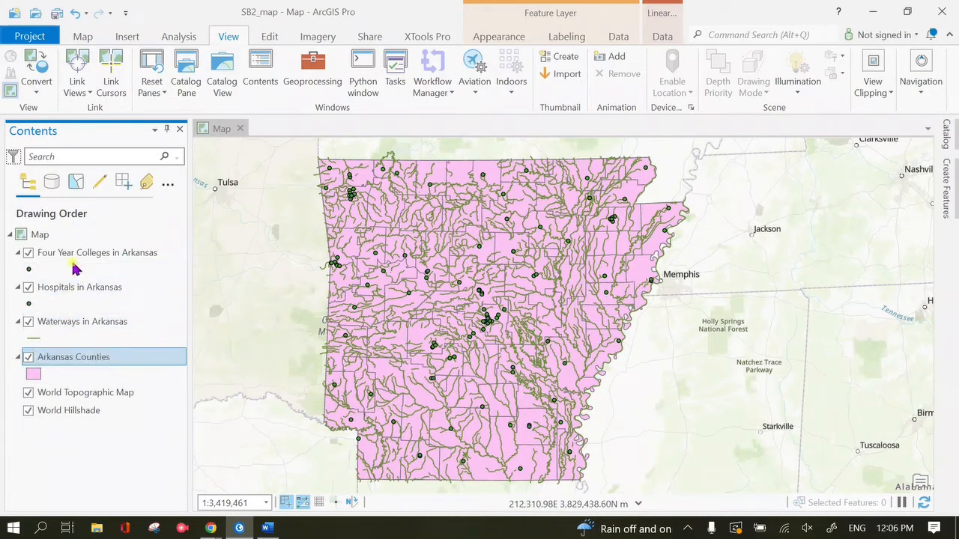
left_click(685, 529)
left_click(717, 501)
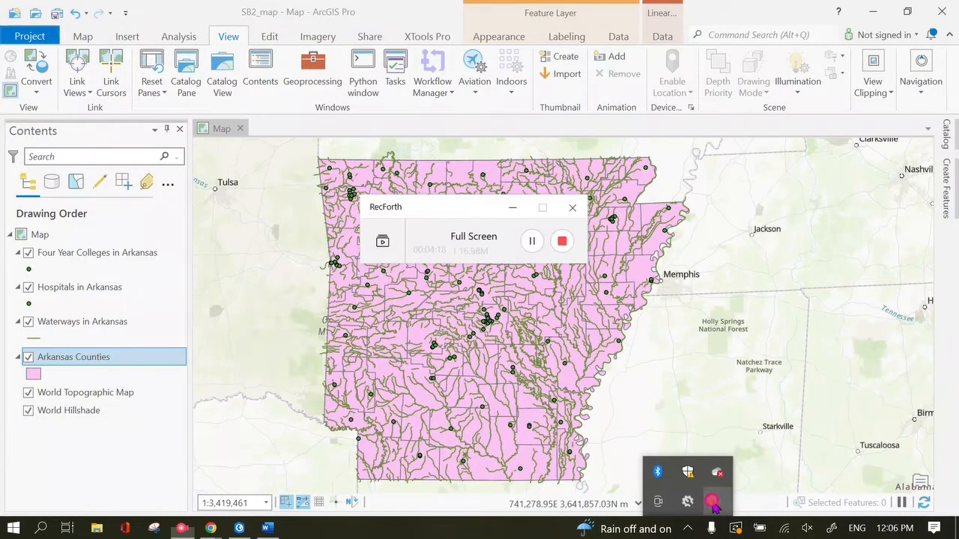
left_click(560, 244)
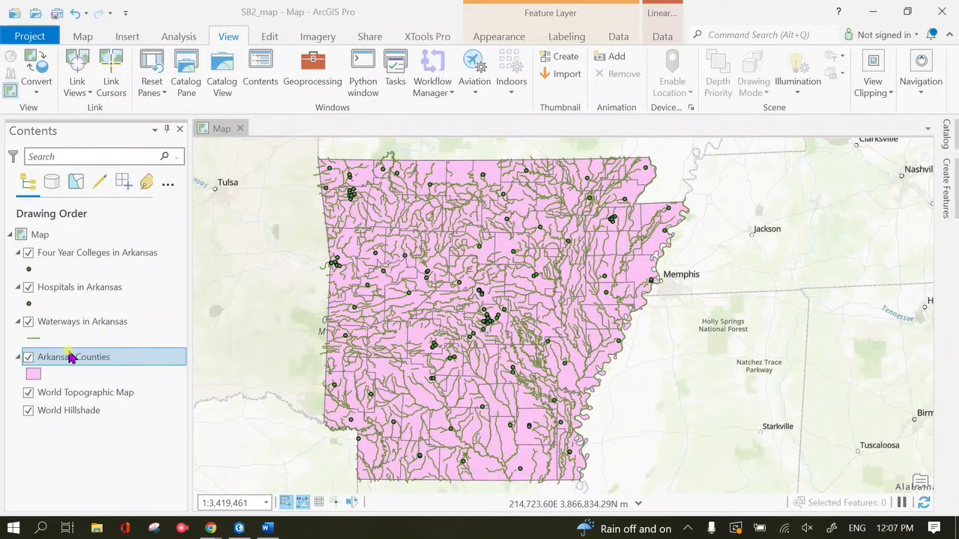
Step: Show the primary symbology settings of the Hospitals in Arkansas layer and close them again
left_click(87, 291)
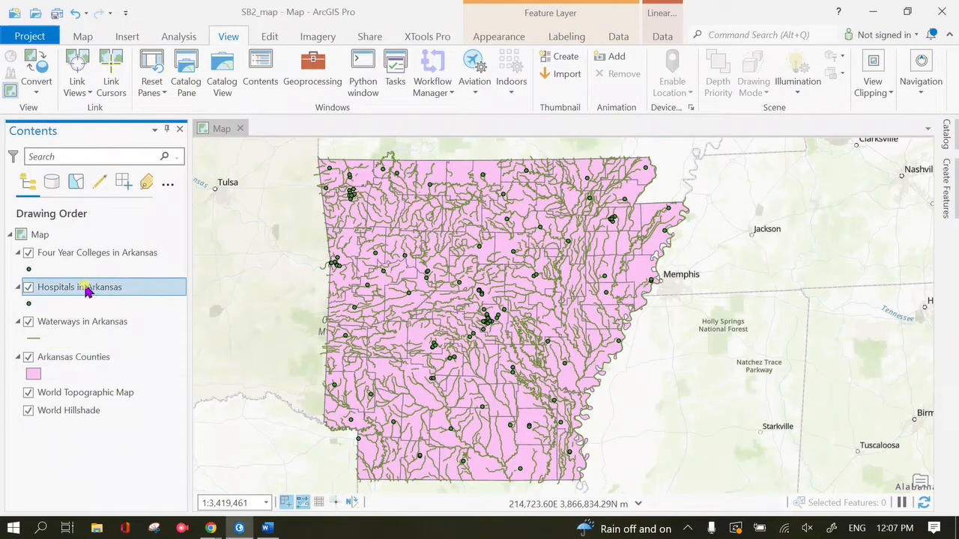
right_click(86, 290)
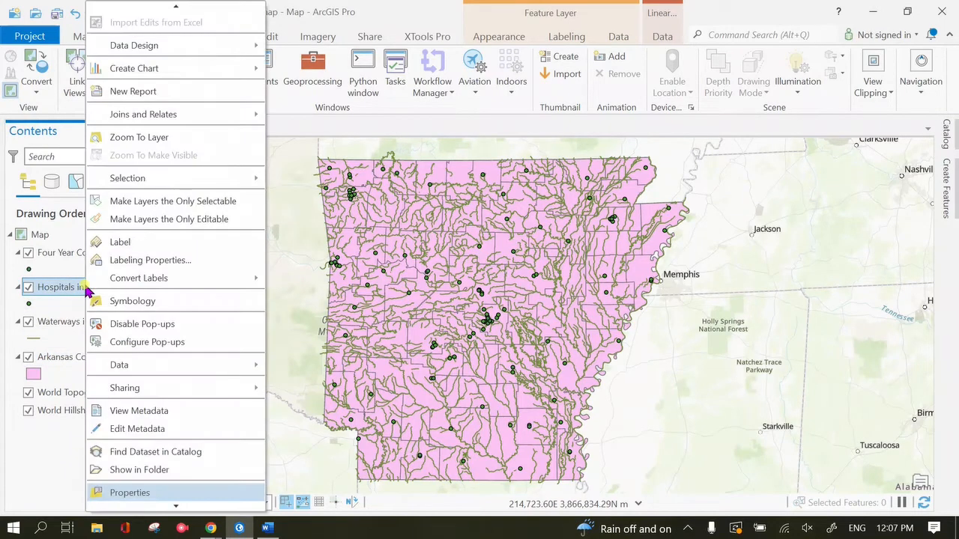
left_click(135, 302)
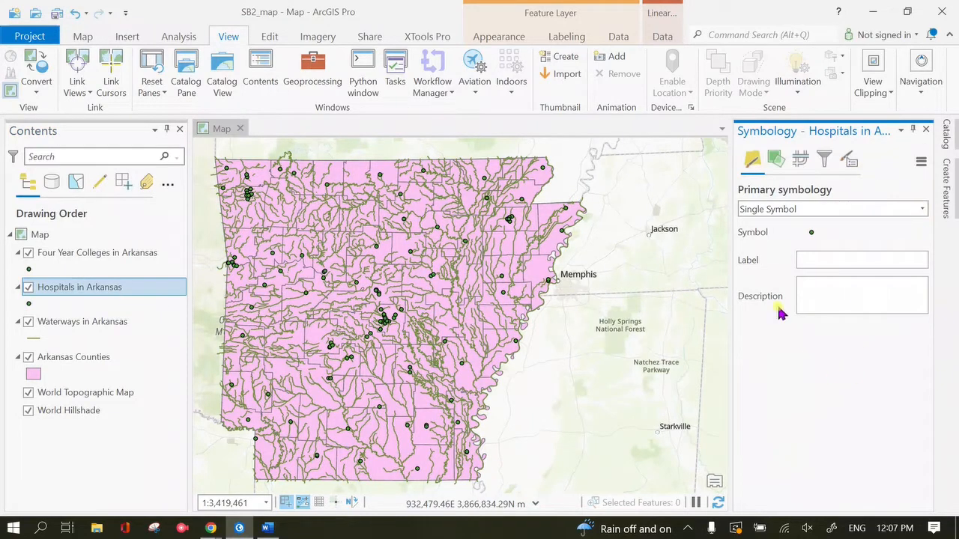
left_click(926, 131)
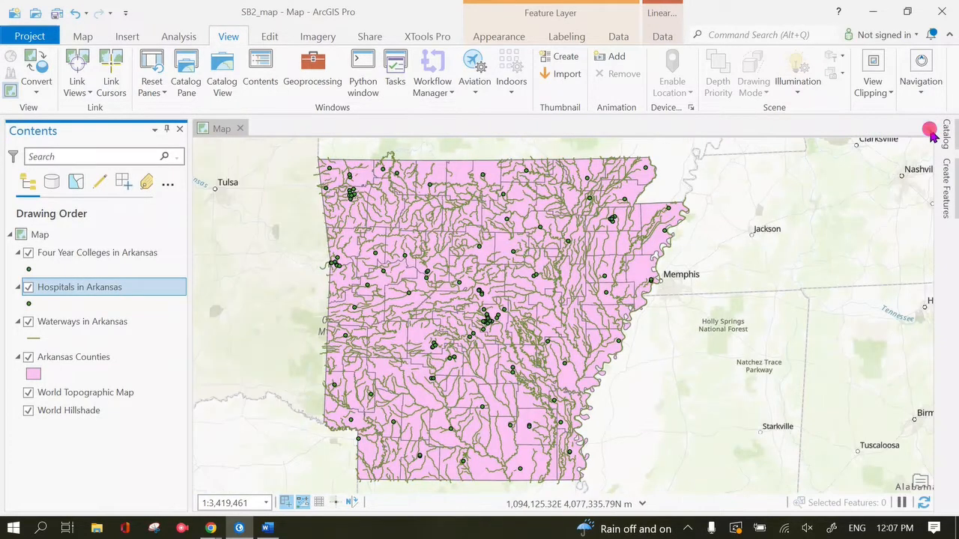
Step: Show the point symbol gallery for the Hospitals in Arkansas symbol, return to the primary symbology and close the Symbology pane
left_click(27, 307)
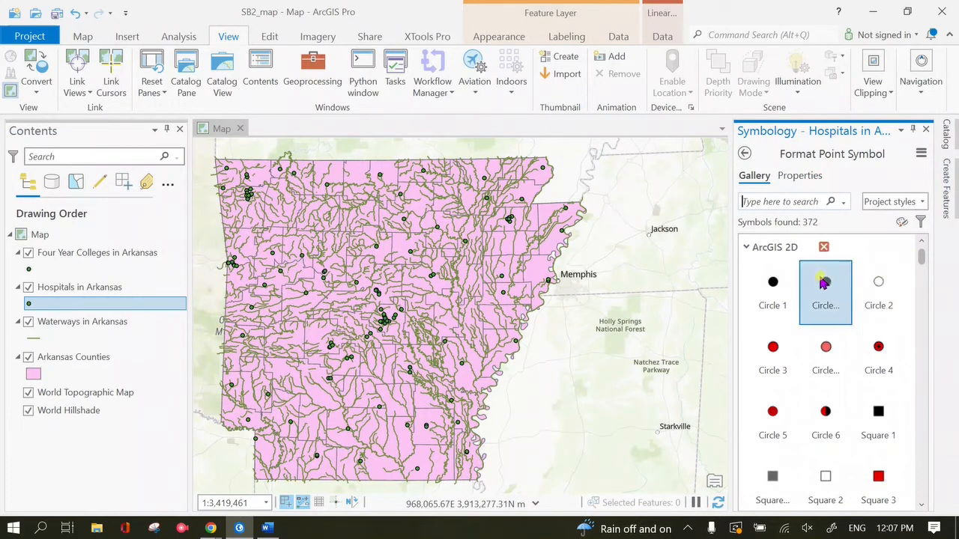
left_click(744, 152)
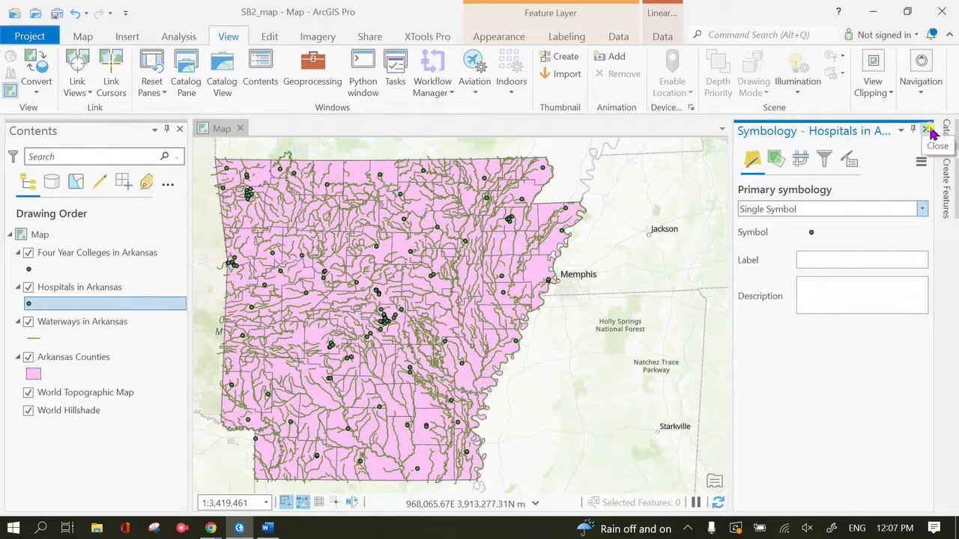
left_click(929, 131)
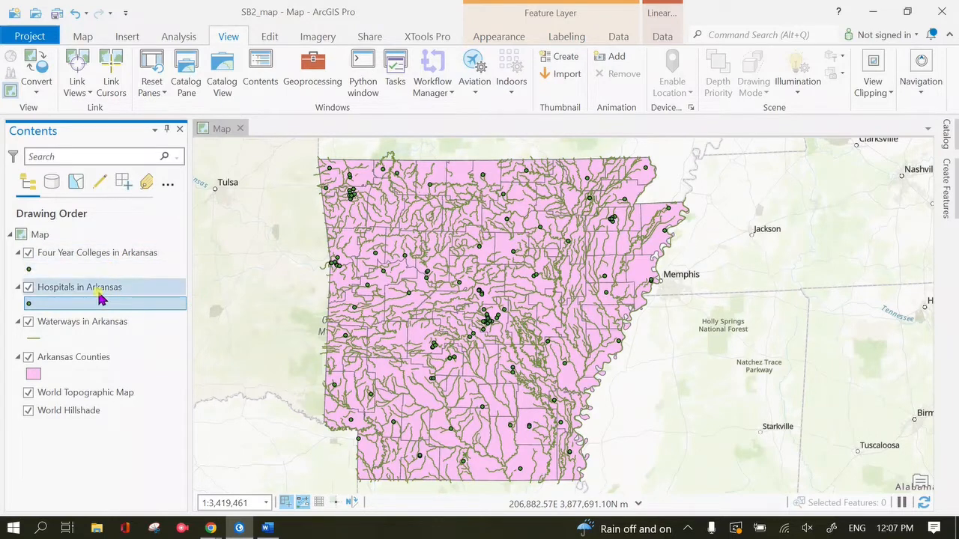
Step: Open the primary symbology settings for the Hospitals in Arkansas layer
left_click(499, 37)
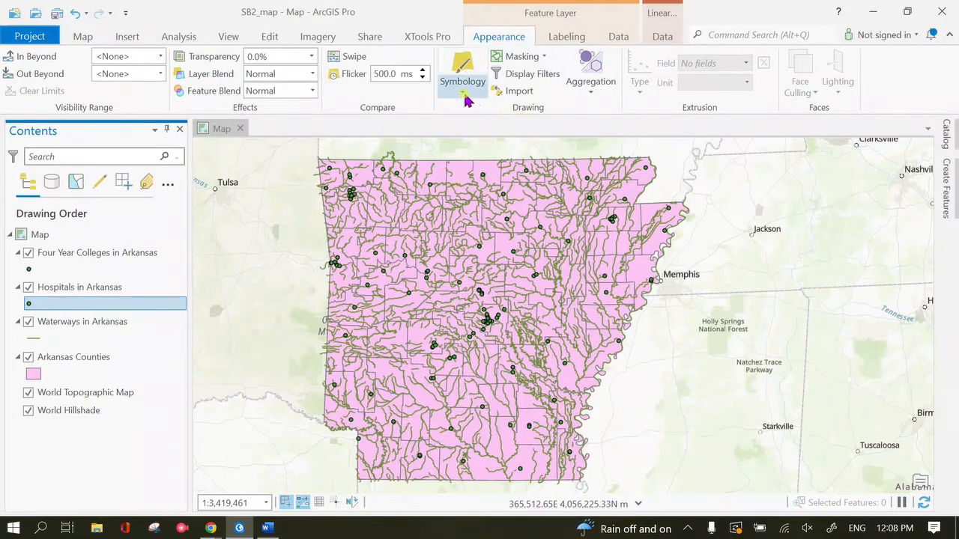
left_click(465, 69)
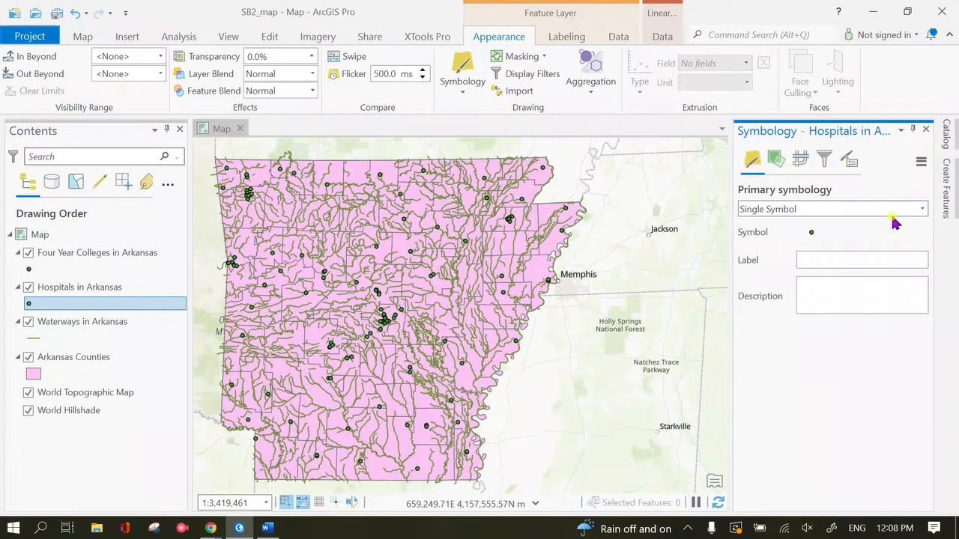
left_click(689, 529)
left_click(715, 500)
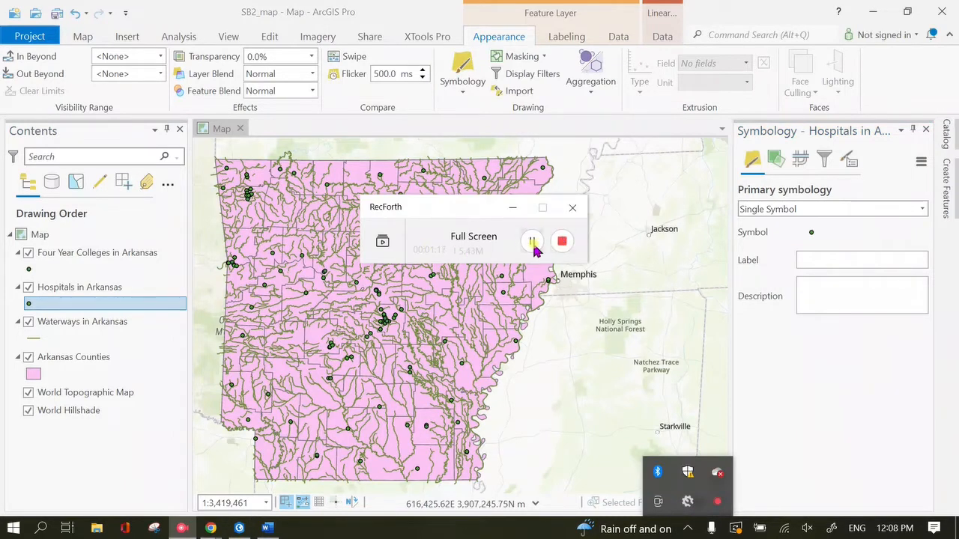
left_click(565, 240)
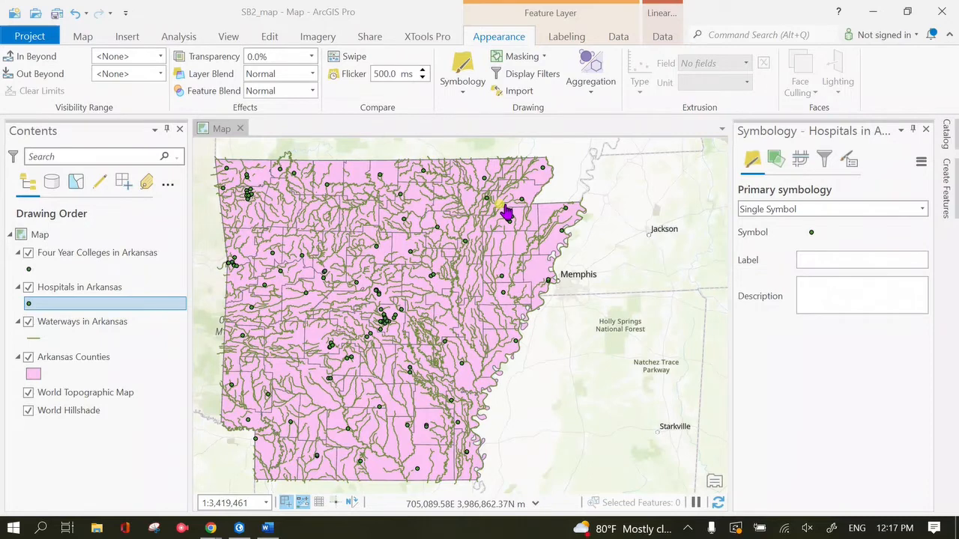
Step: Look through the available symbology types for the Hospitals in Arkansas layer, from Single Symbol down to Dictionary
left_click(462, 91)
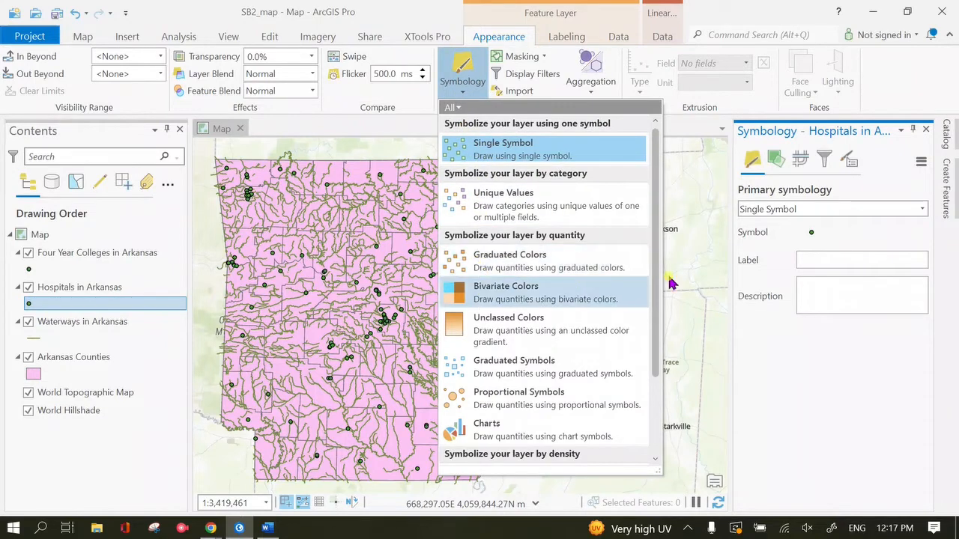
left_click(659, 245)
mouse_move(658, 245)
left_mouse_down()
mouse_move(652, 323)
mouse_move(648, 240)
left_mouse_up()
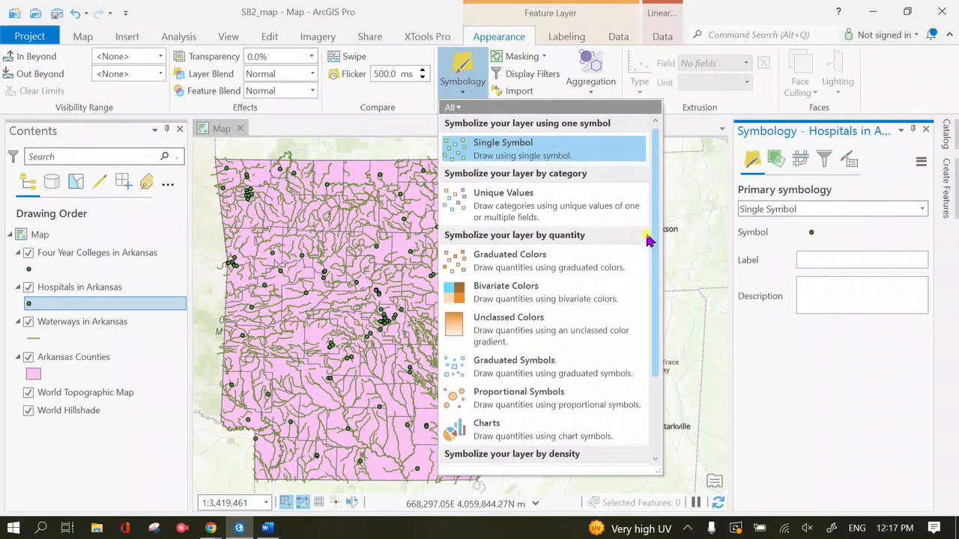
scroll(476, 433, "down", 3)
scroll(484, 437, "up", 3)
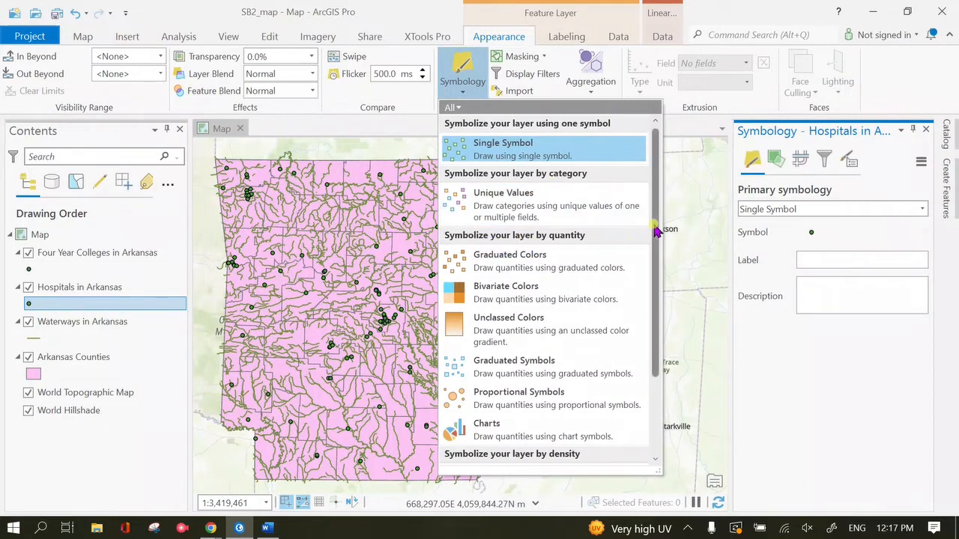
scroll(637, 247, "down", 3)
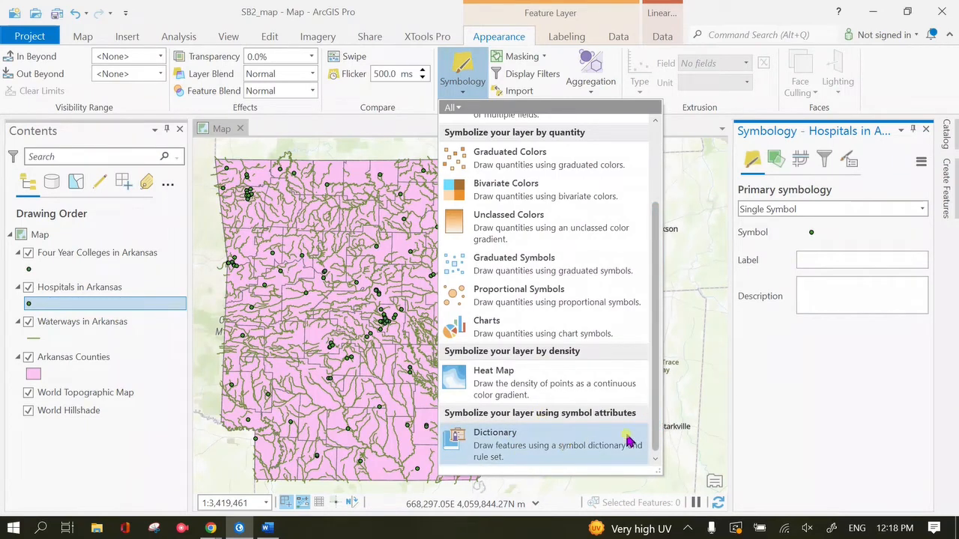
left_click_drag(657, 454, 659, 372)
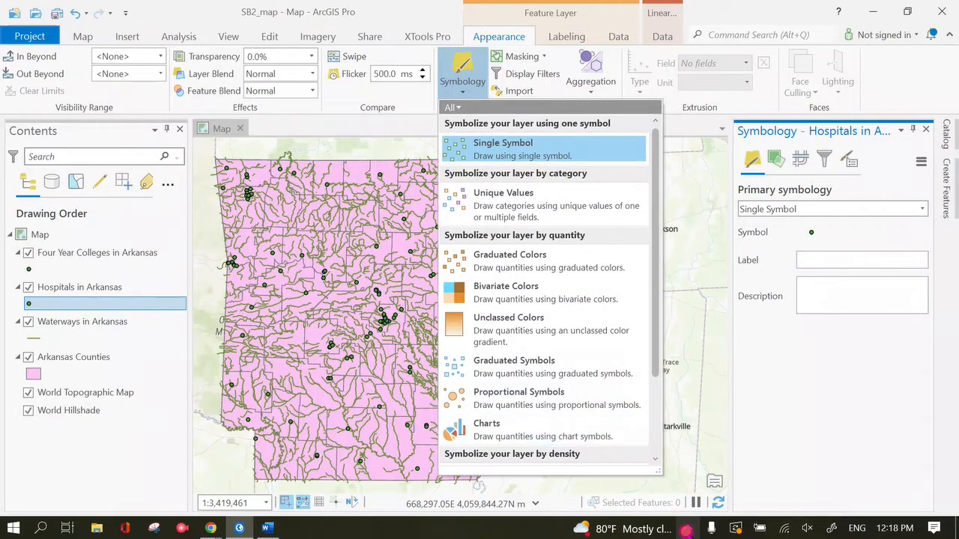
left_click(688, 528)
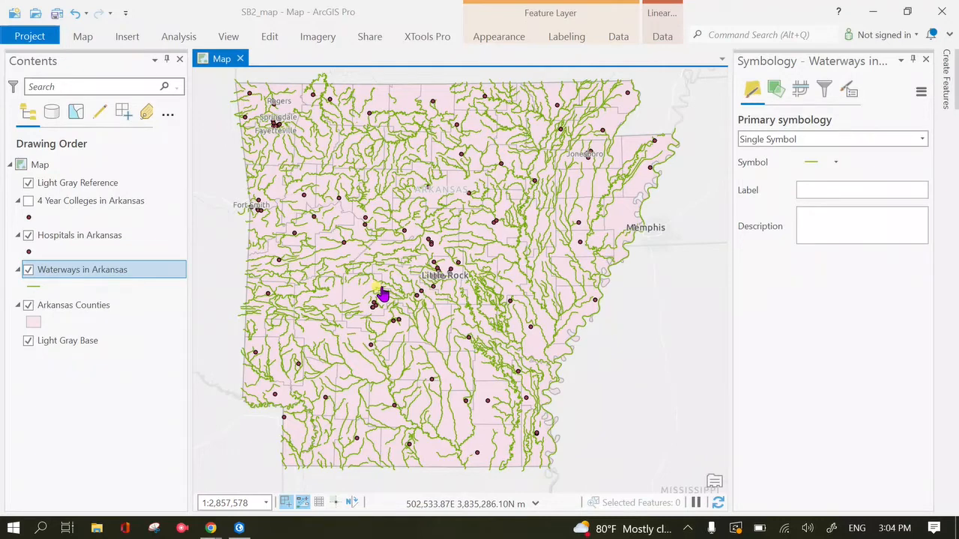
Step: Hide the Arkansas Counties and Waterways in Arkansas layers and show the 4 Year Colleges in Arkansas layer
left_click(23, 202)
left_click(28, 305)
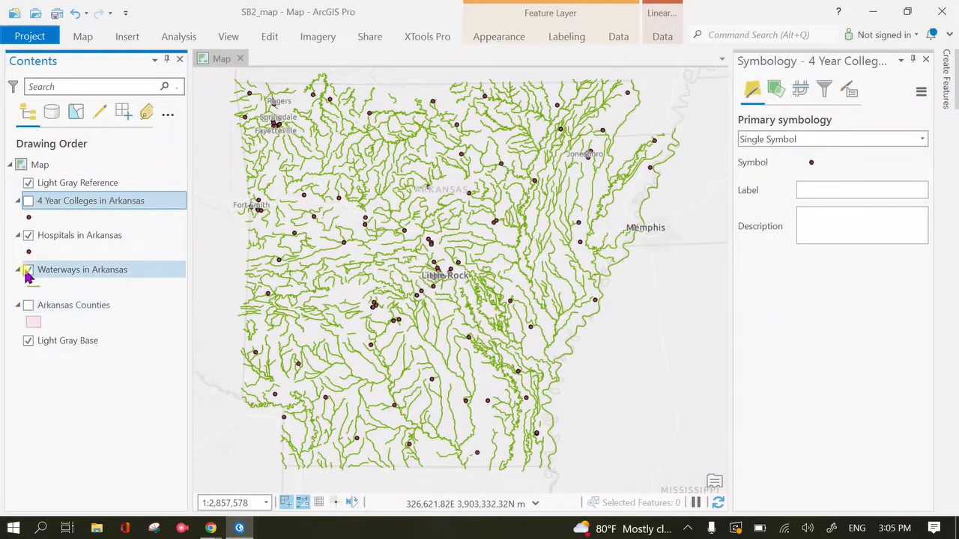
left_click(28, 270)
left_click(28, 200)
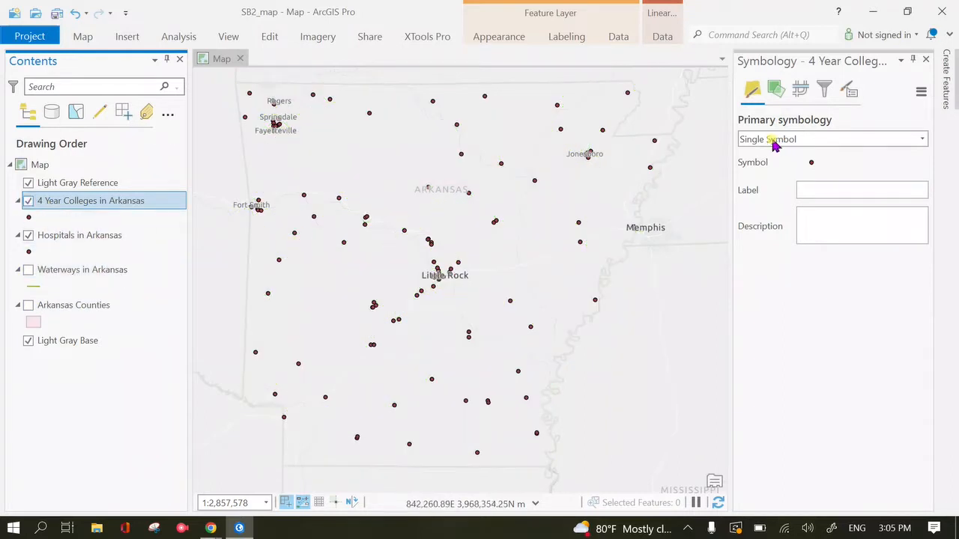
Step: Move the Light Gray Reference layer between Arkansas Counties and Light Gray Base, and close the Symbology pane
left_click_drag(64, 185, 66, 344)
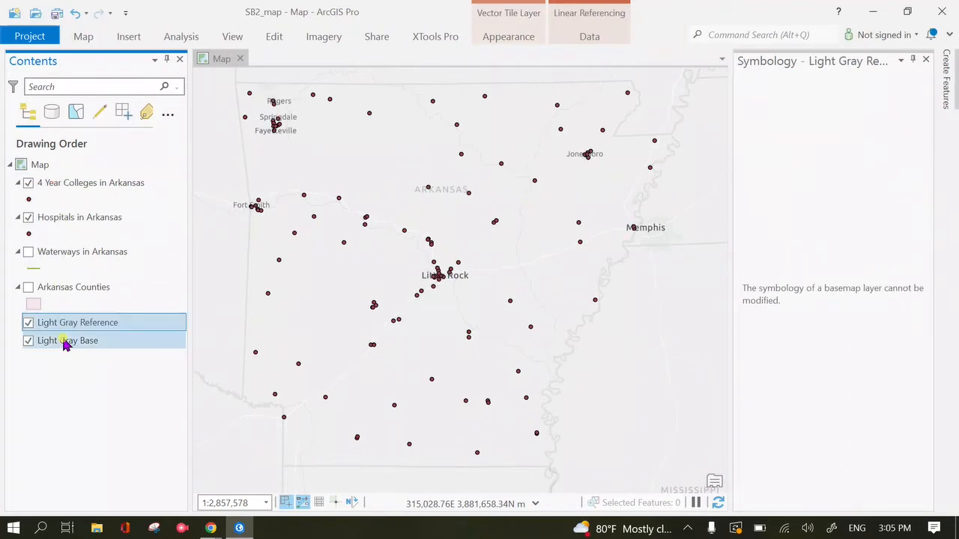
left_click(122, 183)
mouse_move(54, 345)
left_mouse_down()
mouse_move(52, 304)
mouse_move(66, 351)
left_mouse_up()
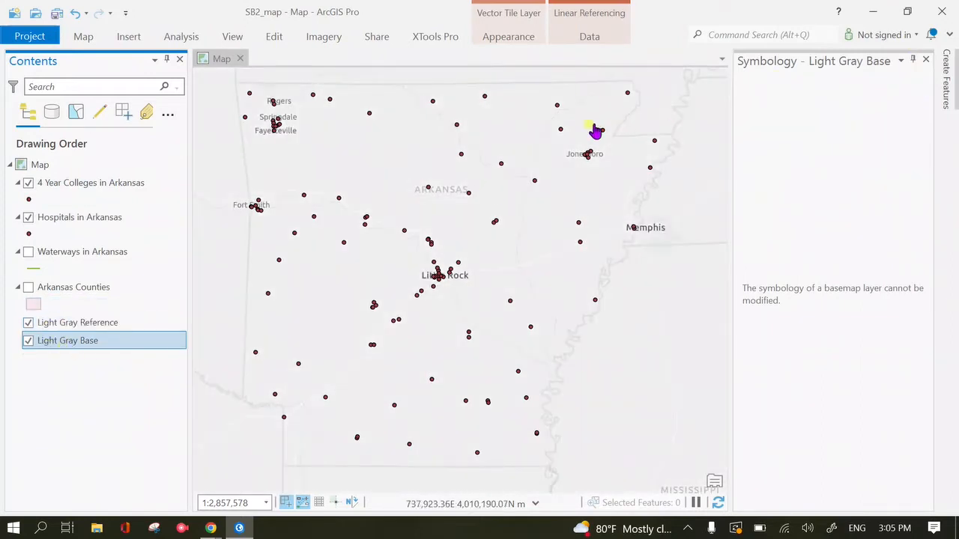
left_click(926, 60)
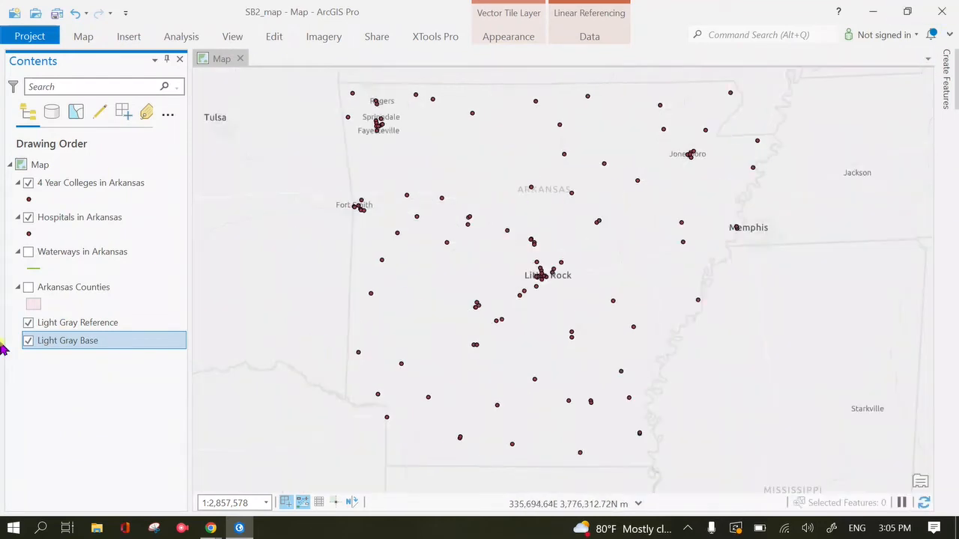
Step: Show the point symbol gallery for the Hospitals in Arkansas layer and set its search scope to All styles
left_click(30, 233)
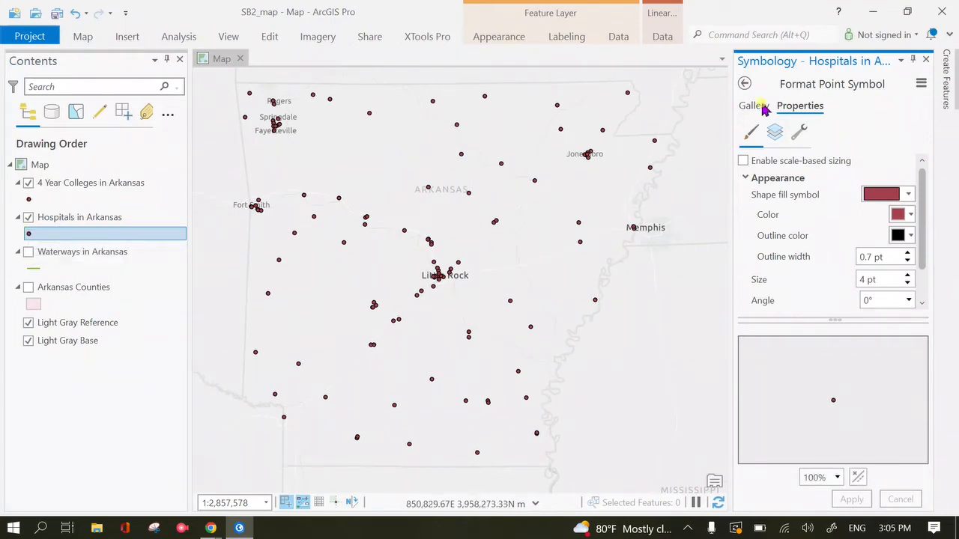
left_click(745, 83)
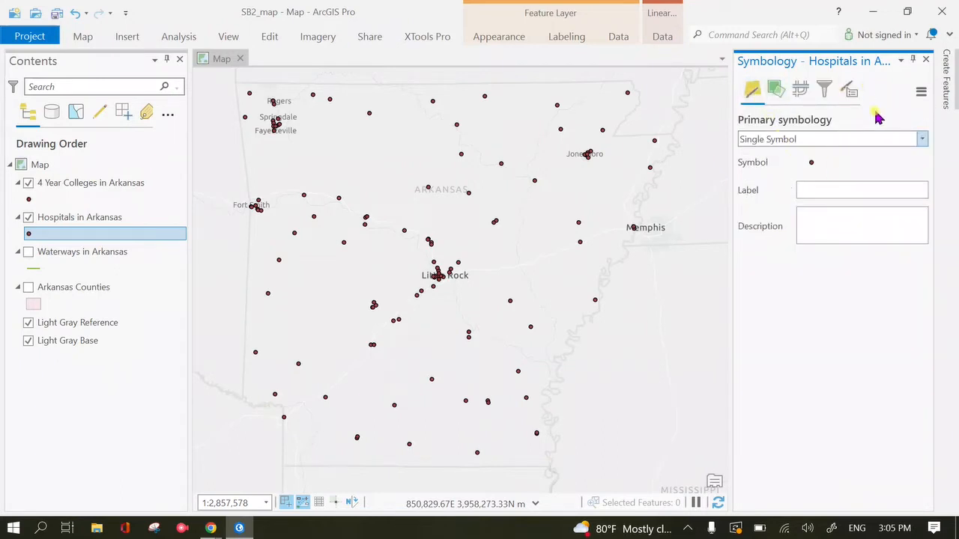
left_click(814, 167)
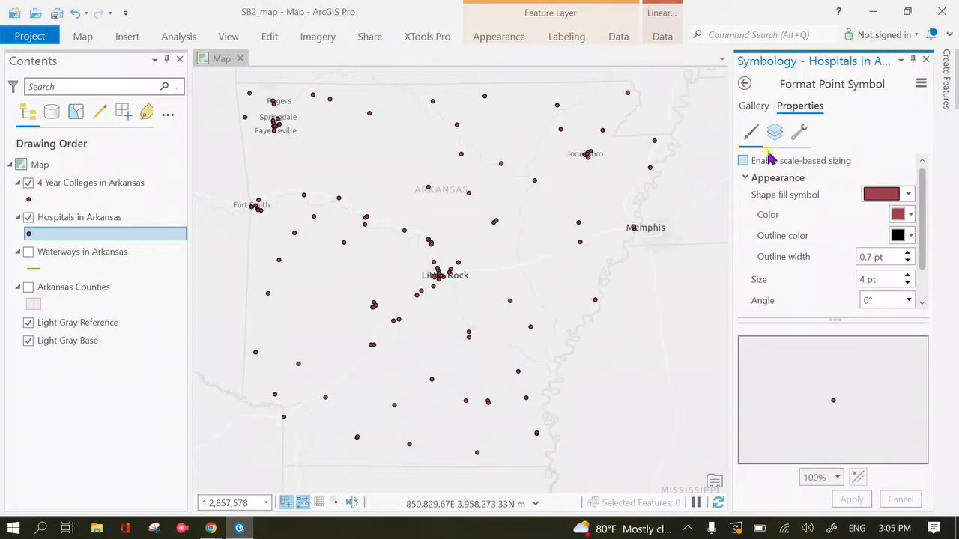
left_click(754, 108)
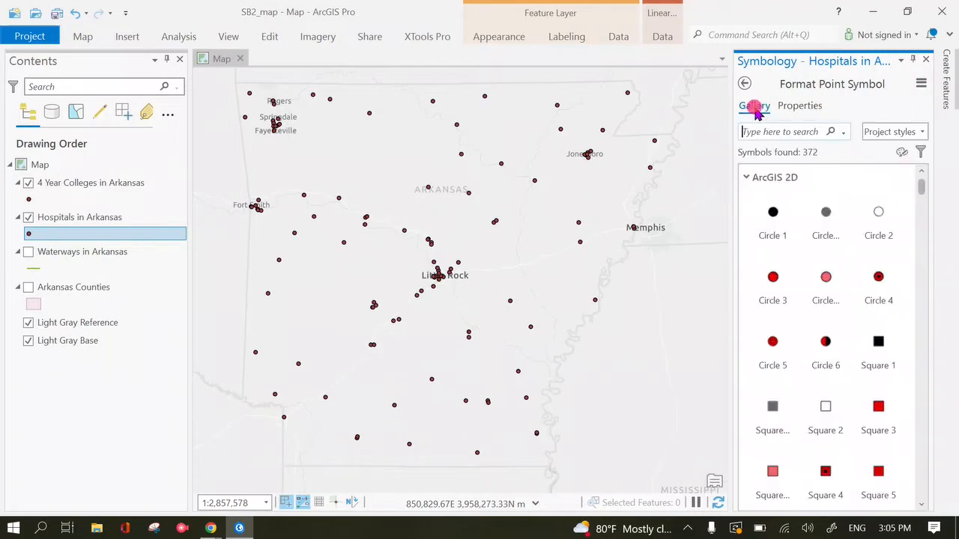
left_click(923, 133)
left_click(888, 165)
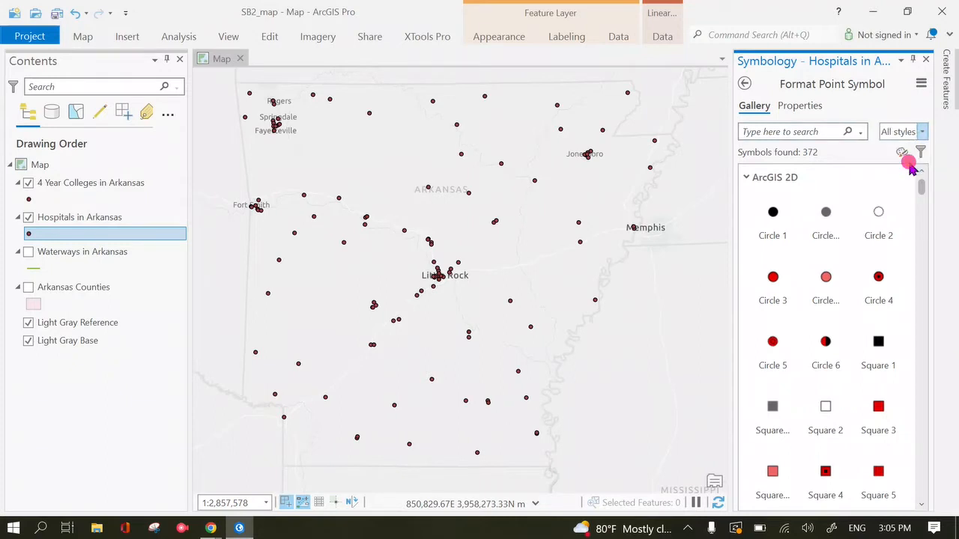
Step: Search the point symbol gallery for "health" and look through the matching symbols
left_click(794, 132)
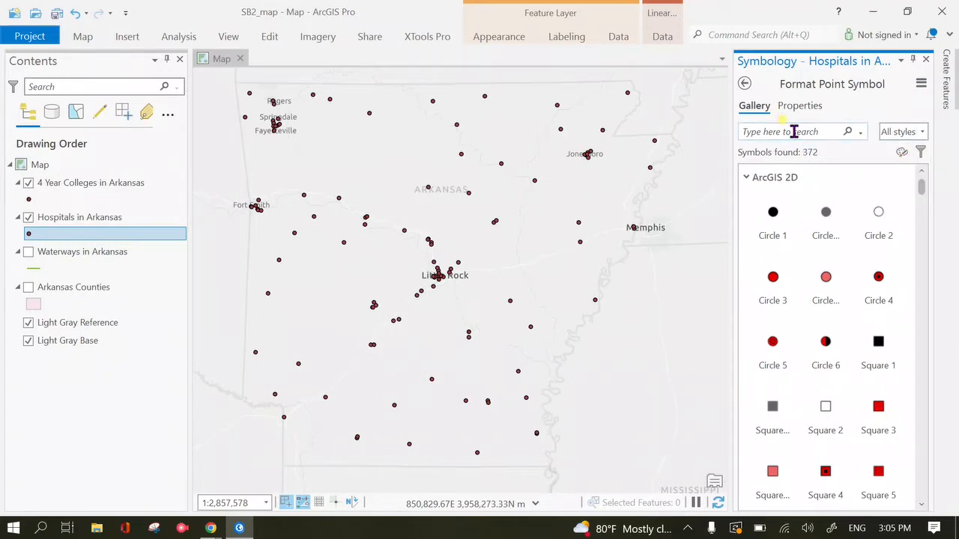
type("health")
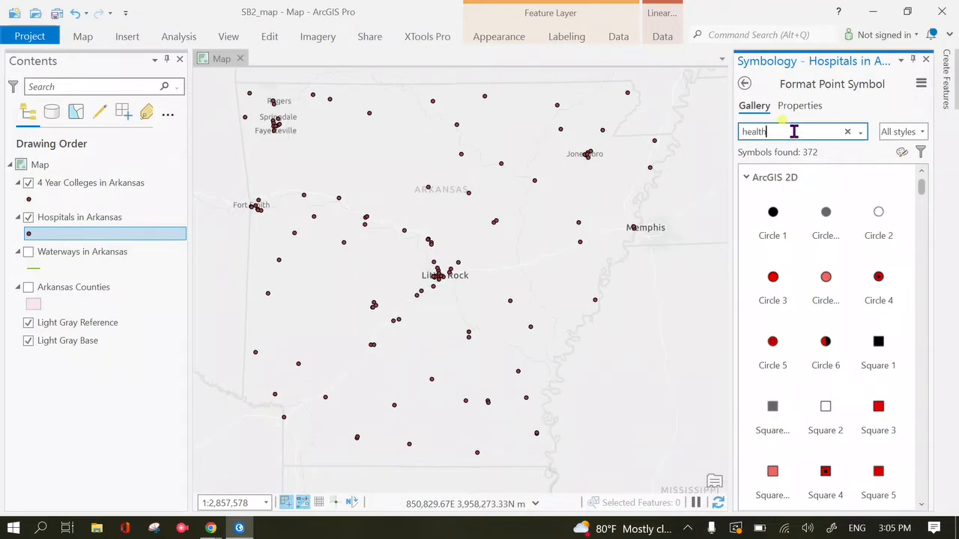
key("Return")
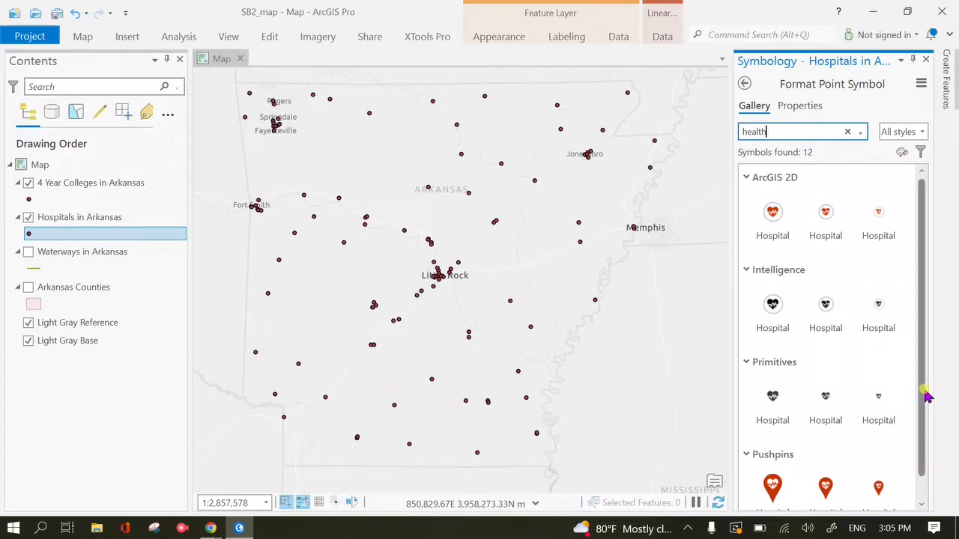
left_click_drag(923, 405, 924, 431)
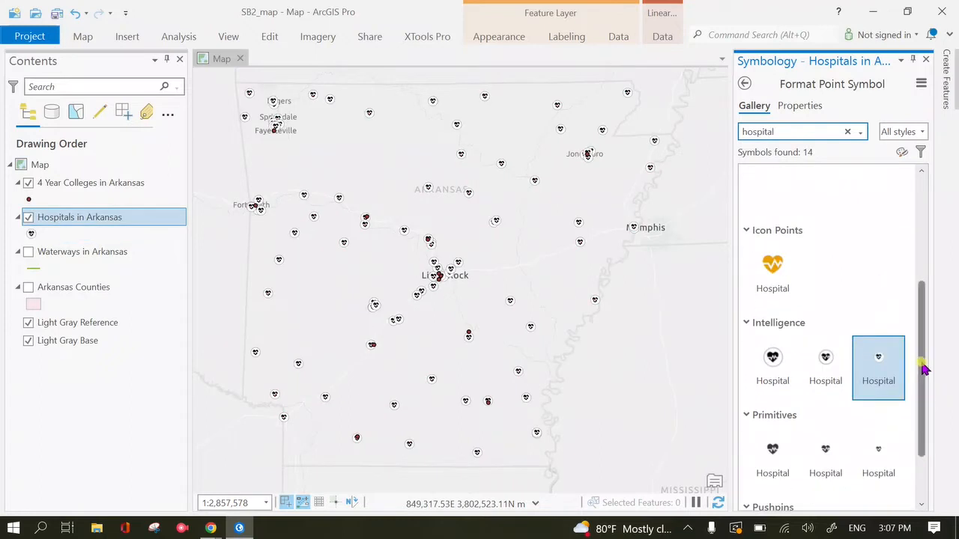
Step: Assign the smallest Hospital symbol from the Pushpins group to the Hospitals in Arkansas layer
left_click_drag(924, 368, 933, 425)
left_click(881, 480)
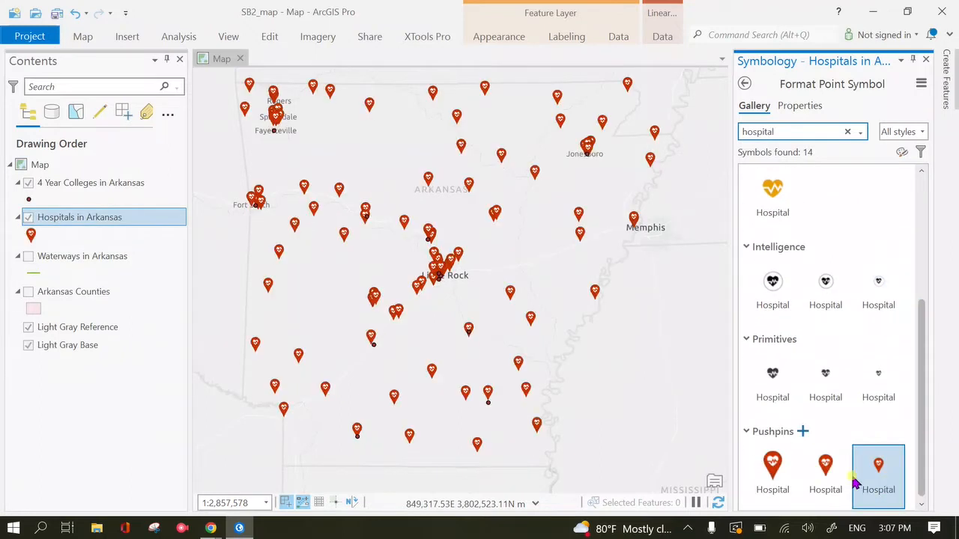
scroll(915, 238, "up", 3)
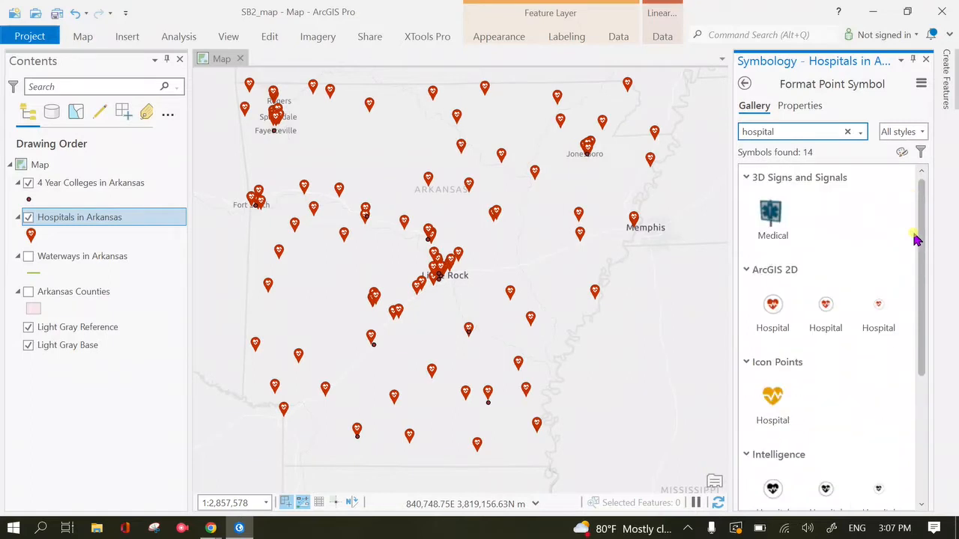
Step: Change the hospital pushpin symbol's color to blue, save the project and apply the color to the layer
left_click(804, 107)
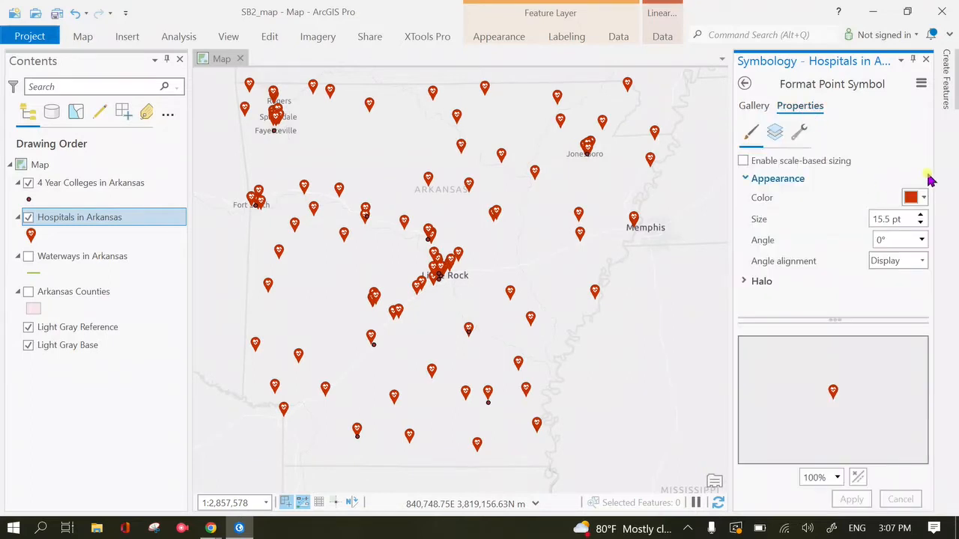
left_click(914, 197)
left_click(835, 129)
left_click(926, 197)
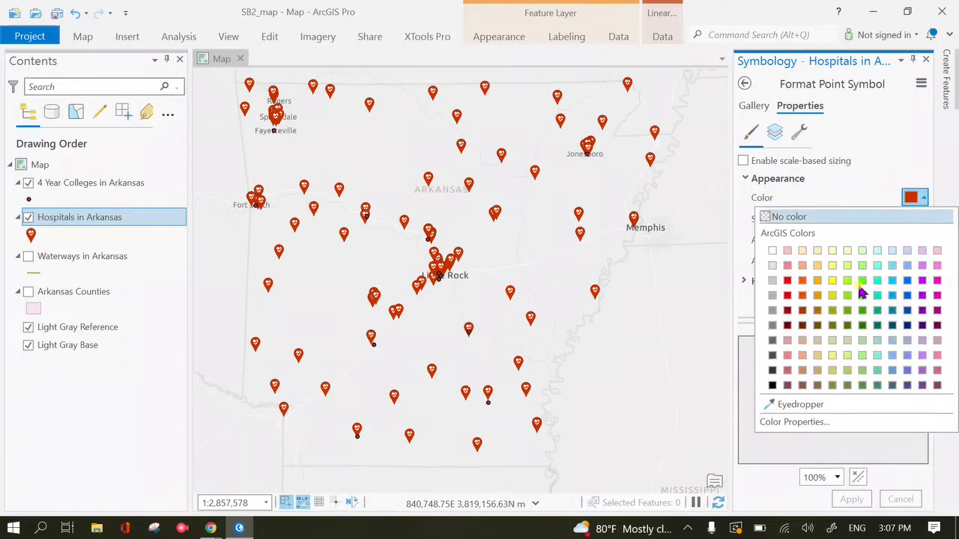
left_click(907, 281)
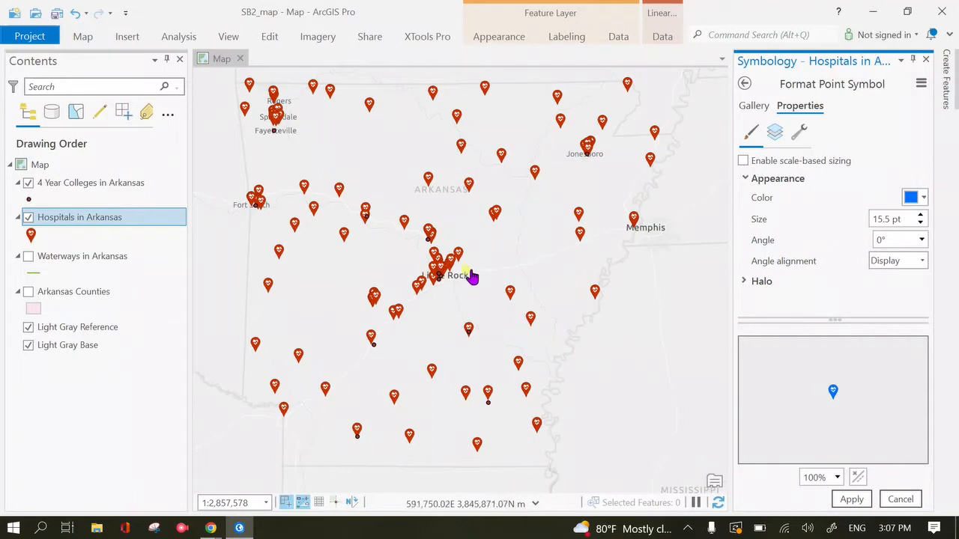
left_click(57, 13)
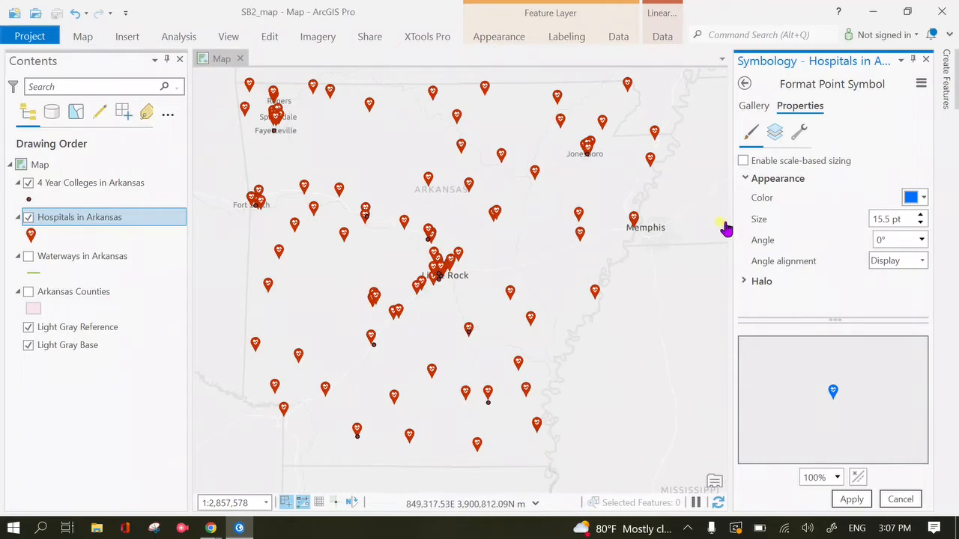
left_click(852, 499)
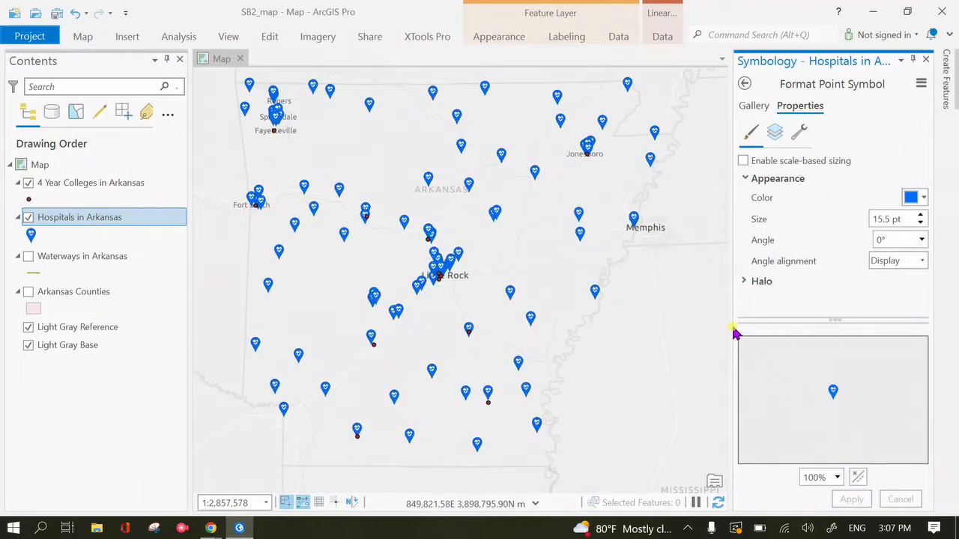
Step: Set the hospital pushpin symbol's size to 9 pt and apply it to the layer
left_click(919, 223)
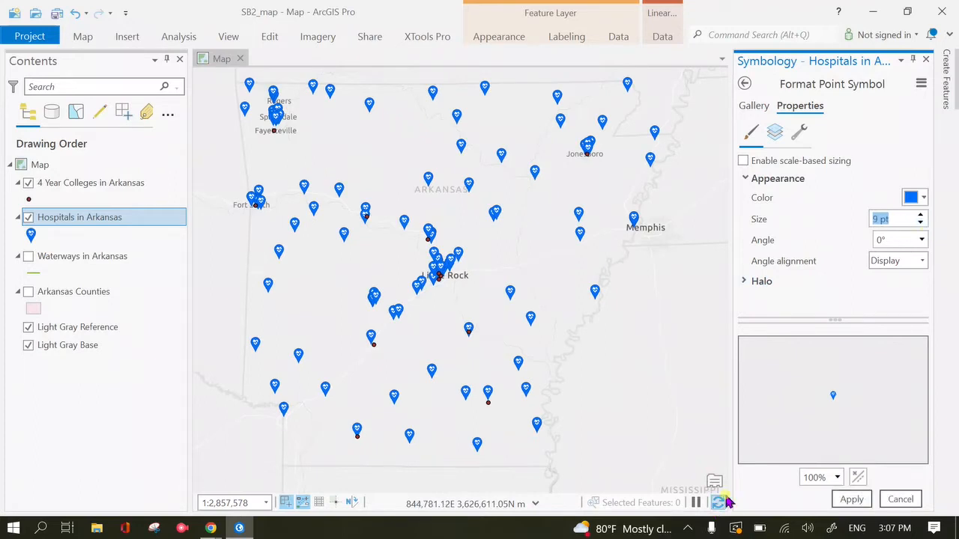
left_click(851, 498)
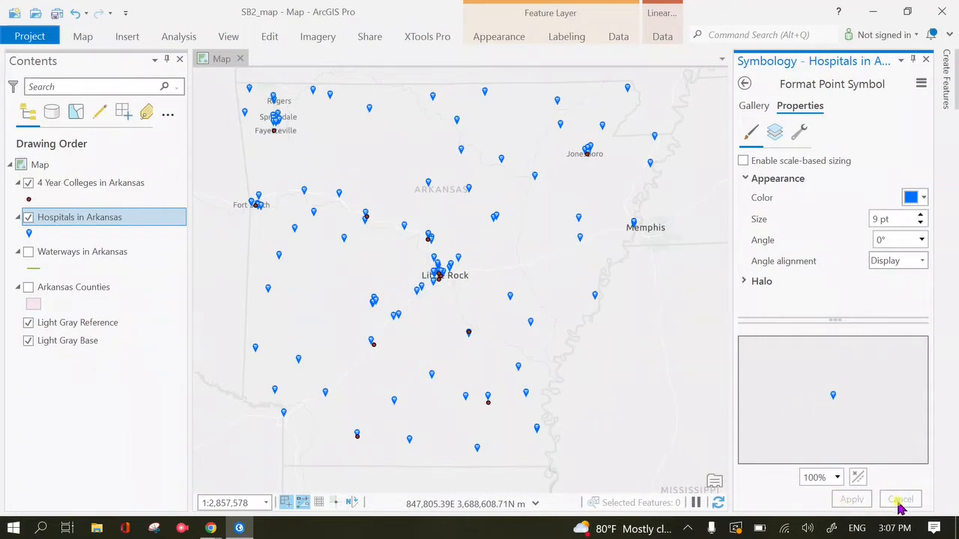
Step: Show the list of undoable actions, undo the last hospital symbology update and redo it
left_click(87, 12)
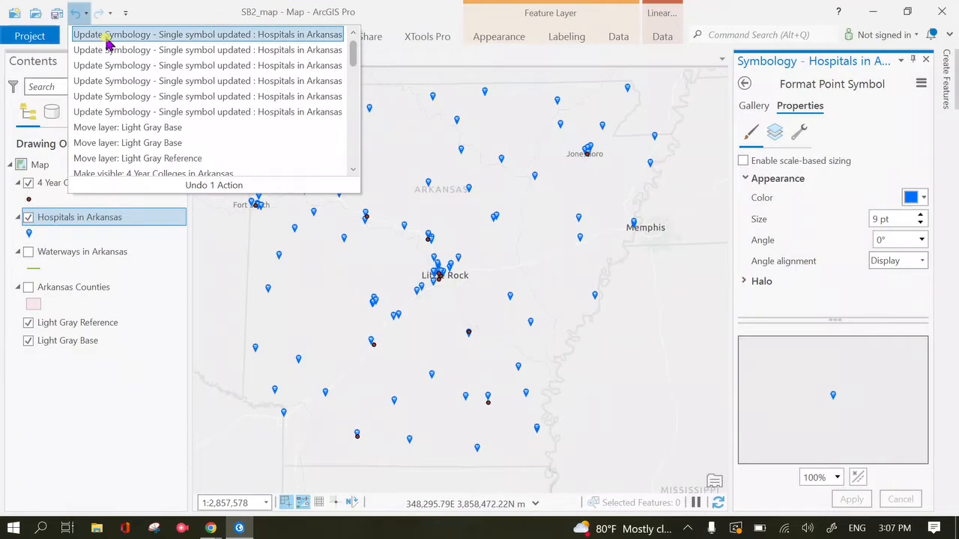
left_click(77, 15)
left_click(99, 14)
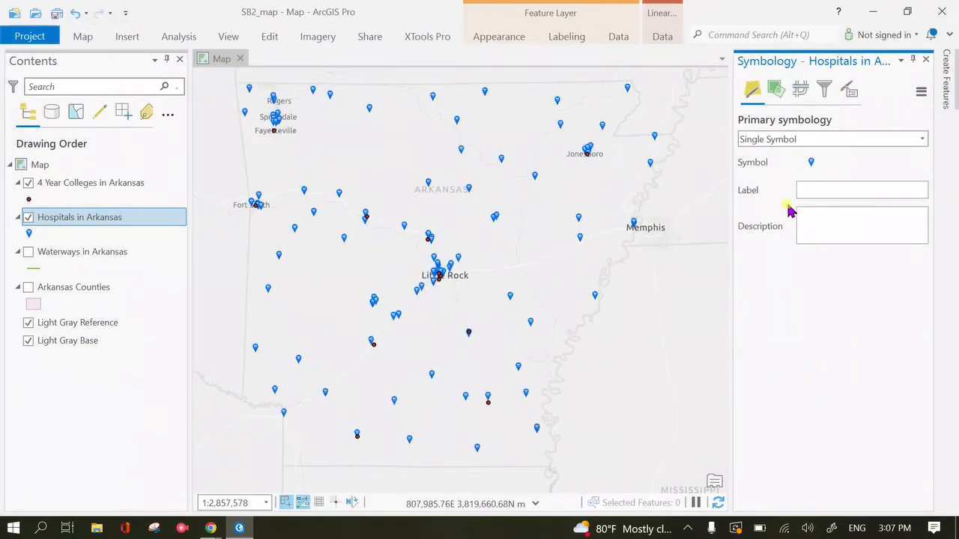
Step: Examine the symbol layers of the Hospitals in Arkansas pushpin and return to the primary symbology settings
left_click(811, 163)
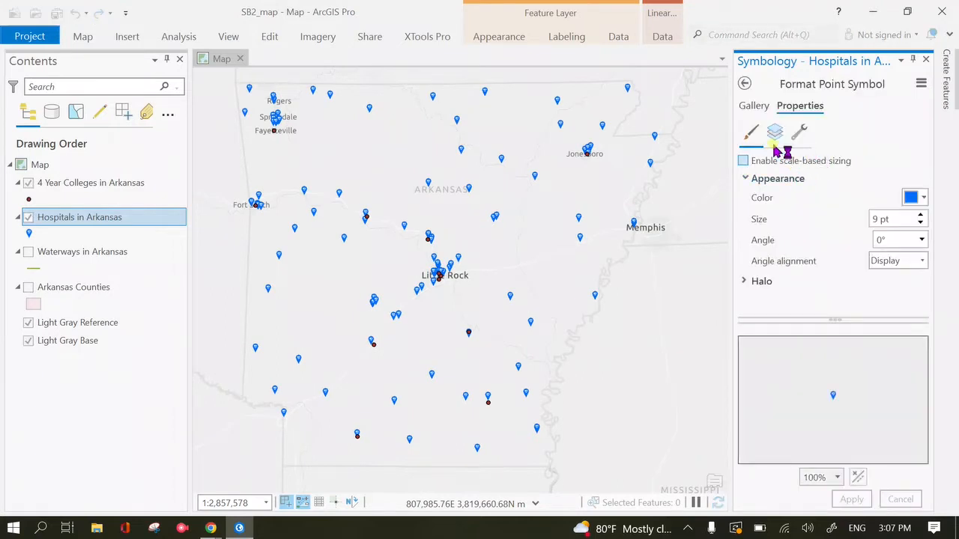
left_click(774, 134)
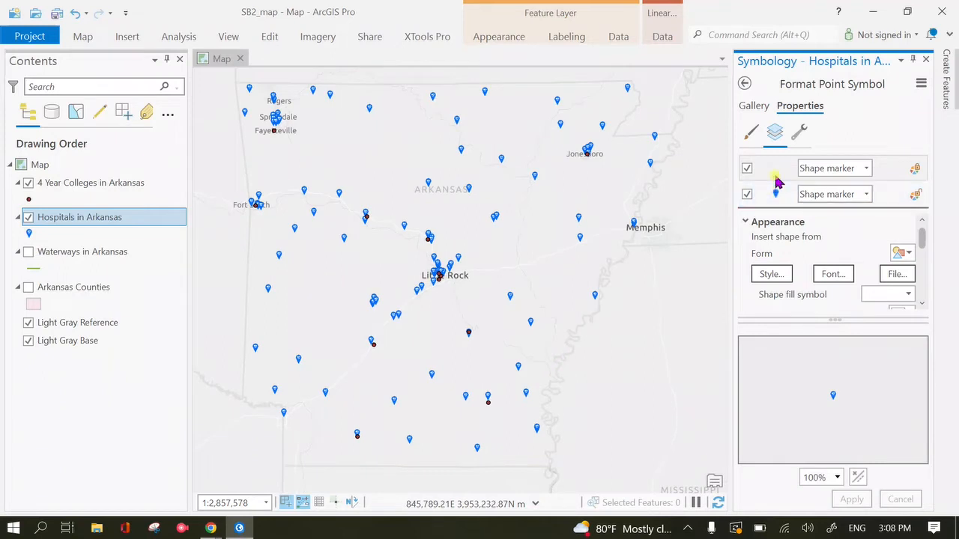
left_click(744, 84)
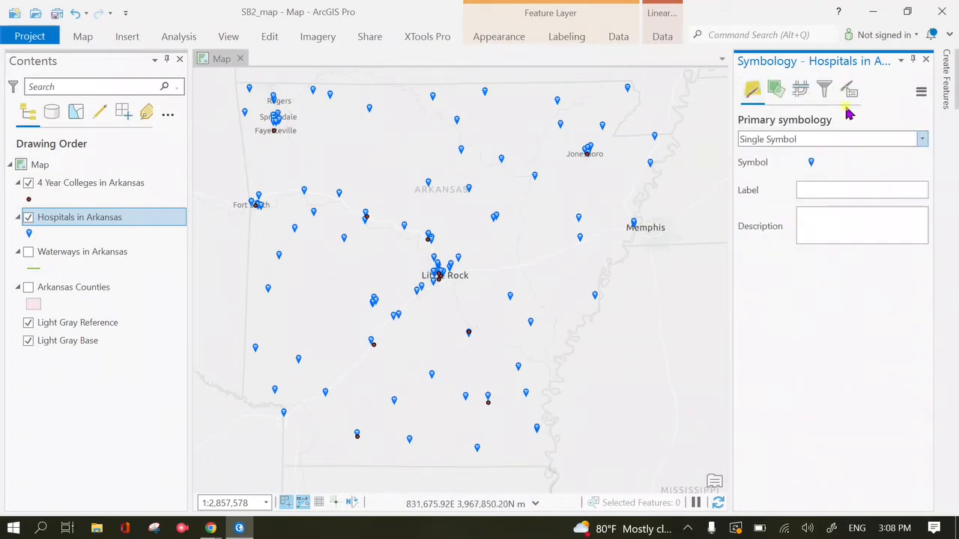
Step: Search the symbol gallery for education and give the 4 Year Colleges in Arkansas layer the University symbol from Icon Points
left_click(27, 200)
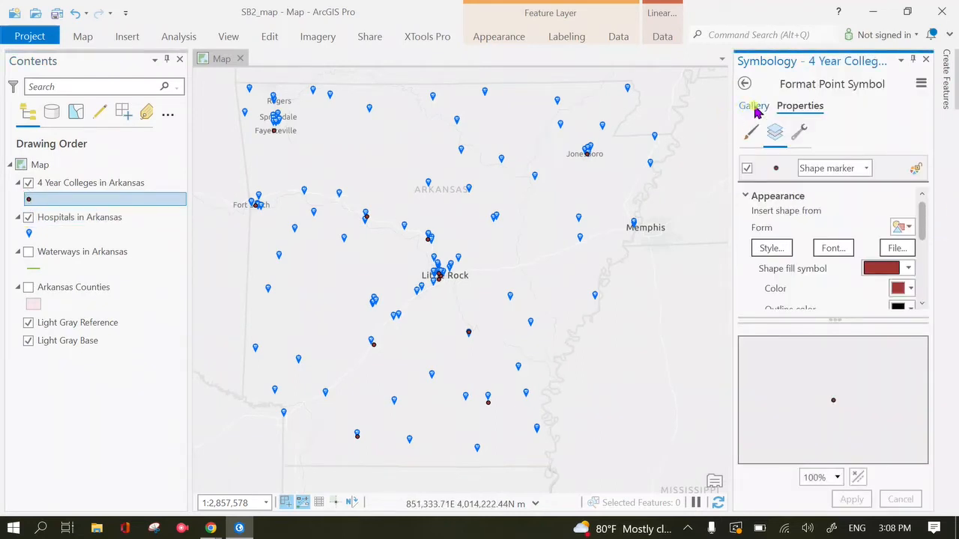
left_click(757, 110)
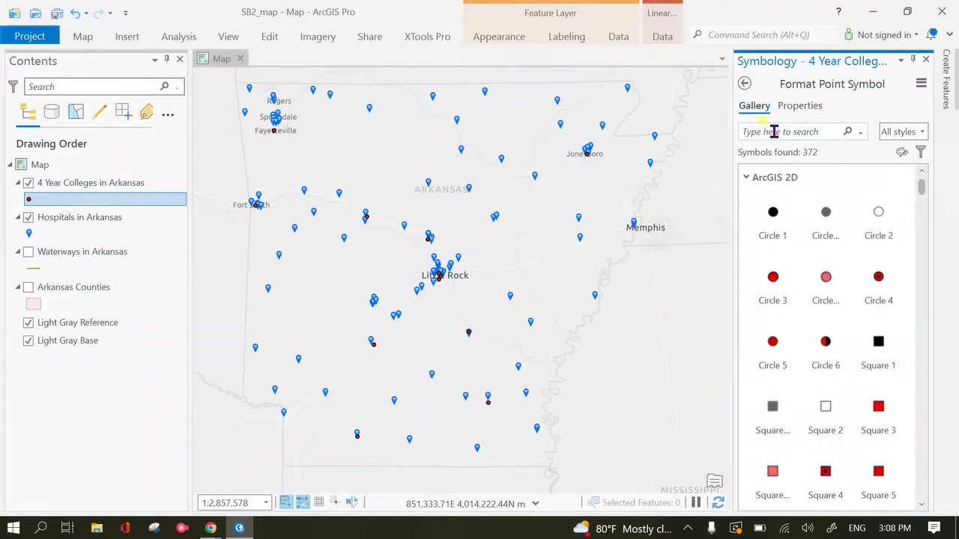
left_click(779, 135)
type("education")
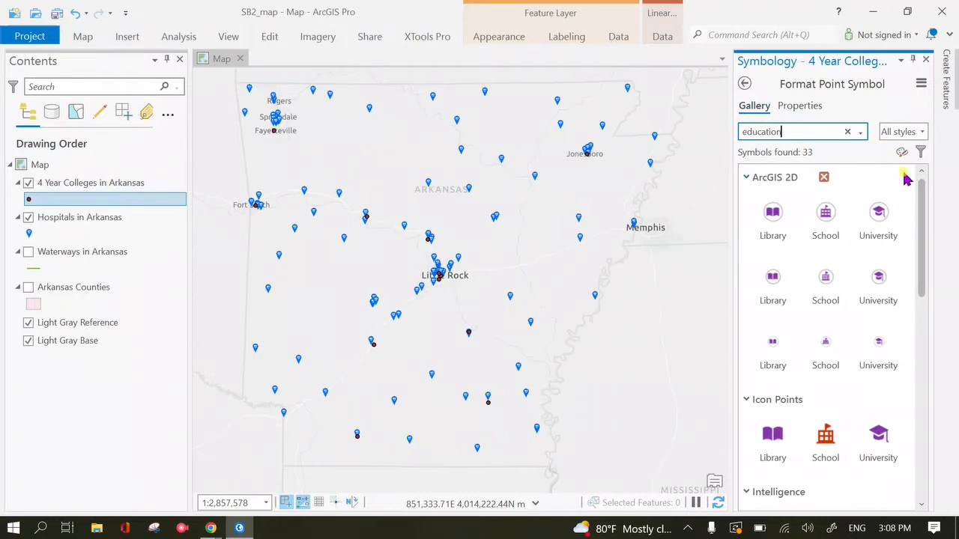
left_click_drag(926, 208, 927, 246)
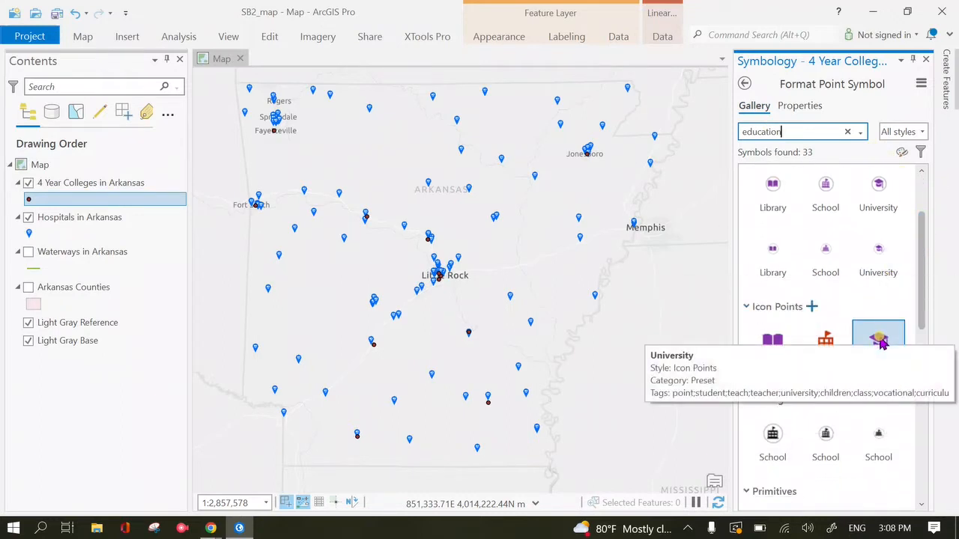
left_click(879, 342)
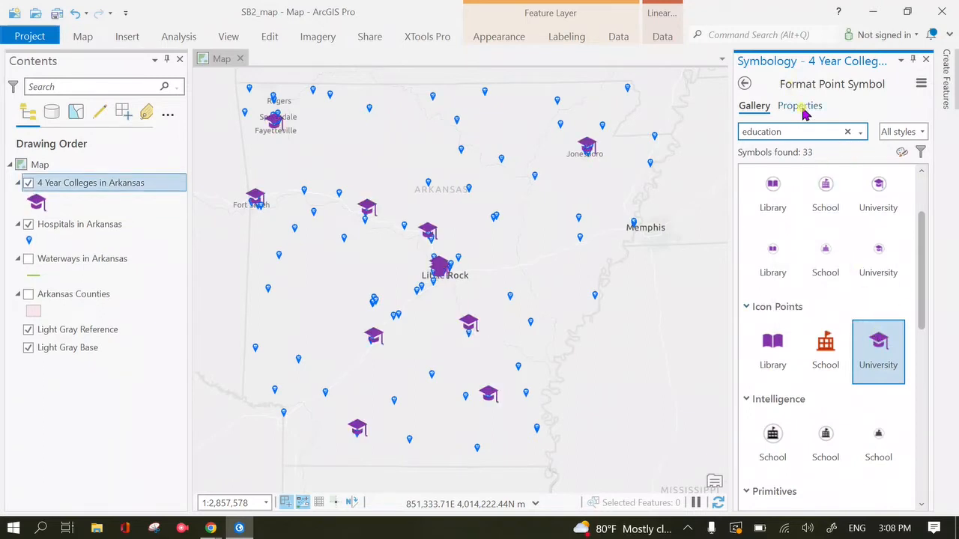
left_click(875, 252)
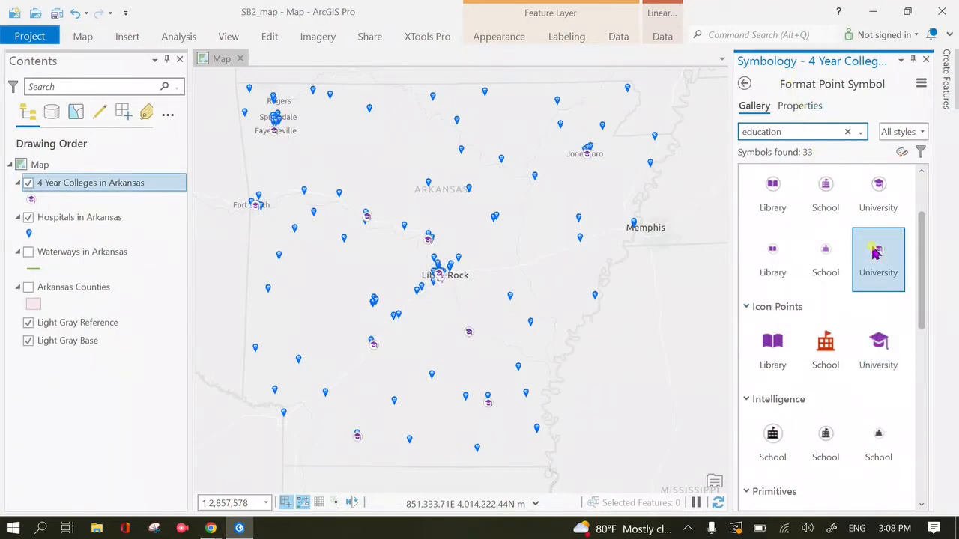
left_click(899, 341)
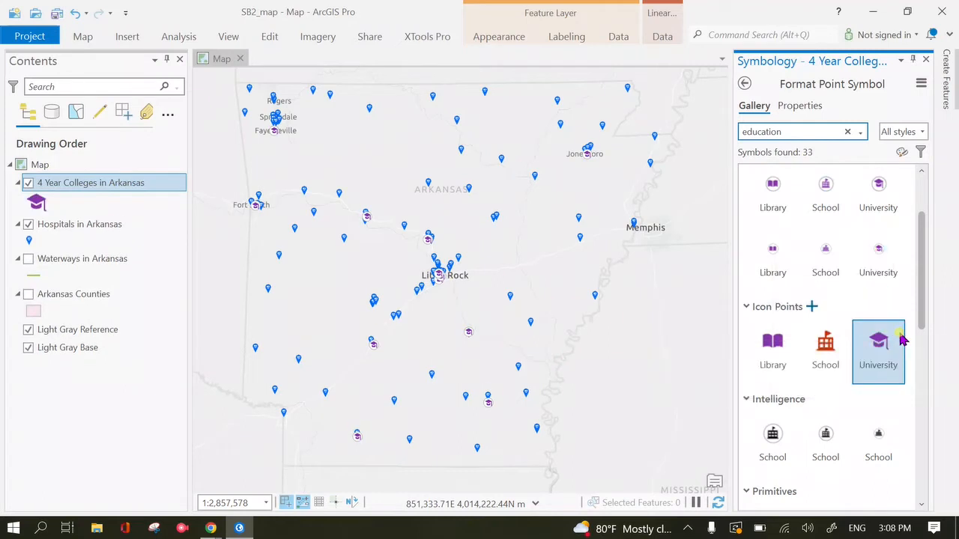
Step: Change the fill color of the colleges' University symbol to orange
left_click(800, 106)
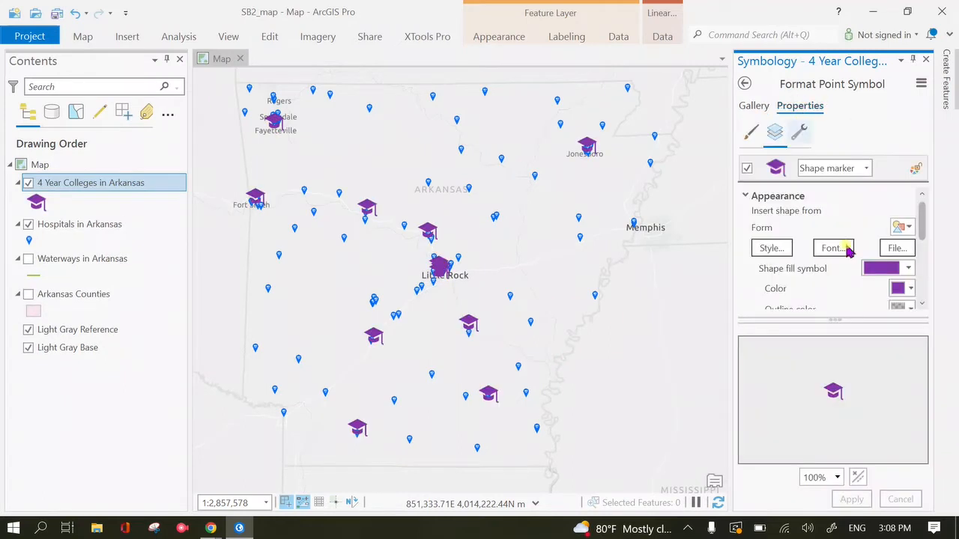
left_click(907, 290)
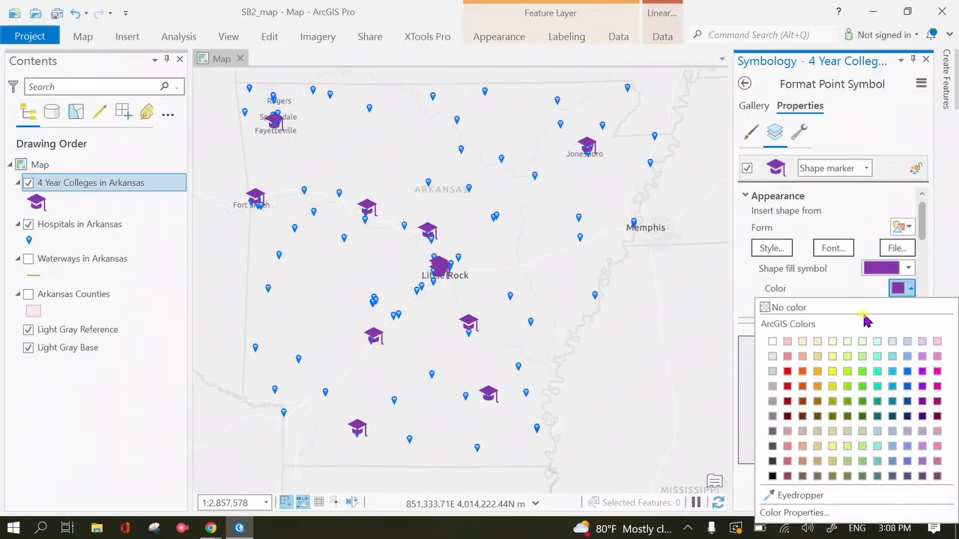
left_click(800, 371)
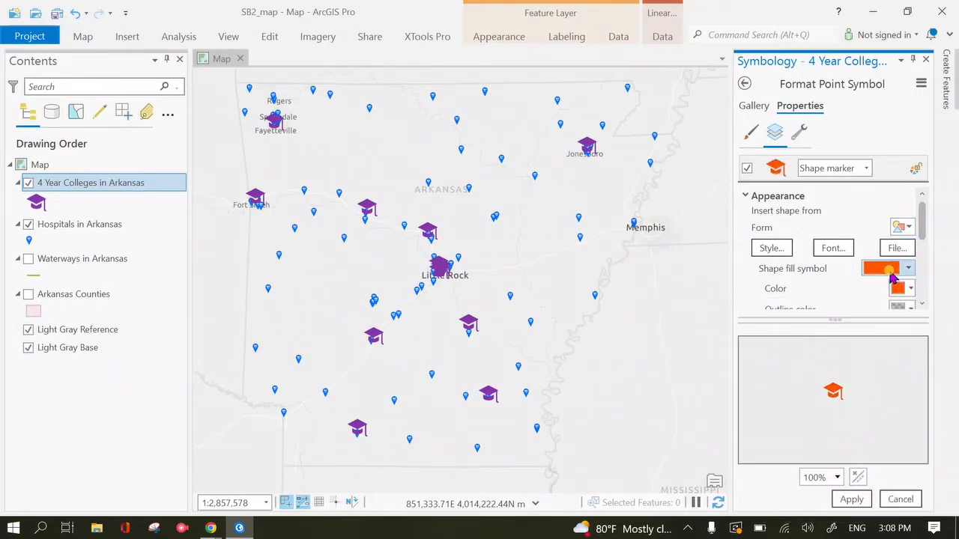
Step: Set the University symbol's size to 9 pt, apply it to the colleges layer and return to the primary symbology
left_click(750, 133)
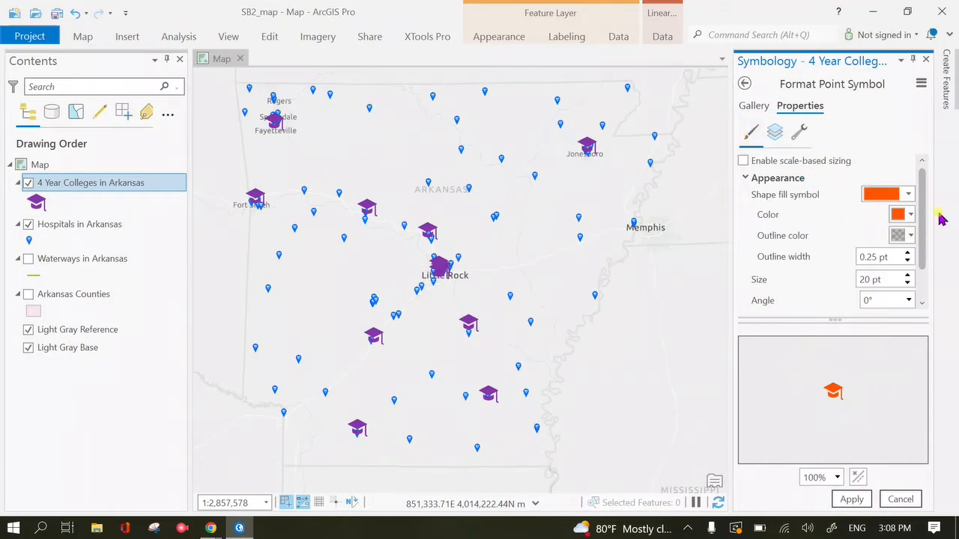
left_click(907, 283)
left_click(908, 283)
left_click(907, 283)
left_click(907, 283)
left_click(907, 283)
left_click(907, 283)
left_click(907, 284)
left_click(907, 284)
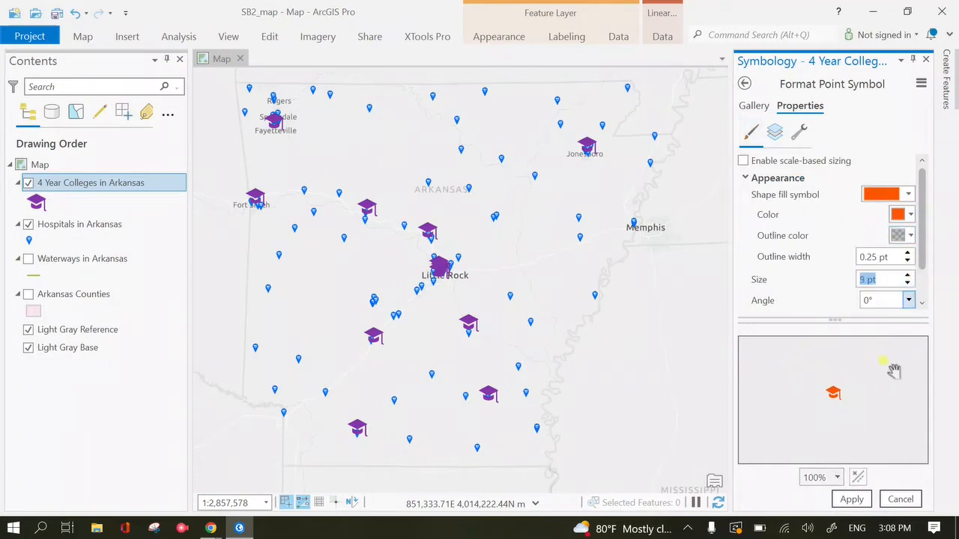
left_click(850, 500)
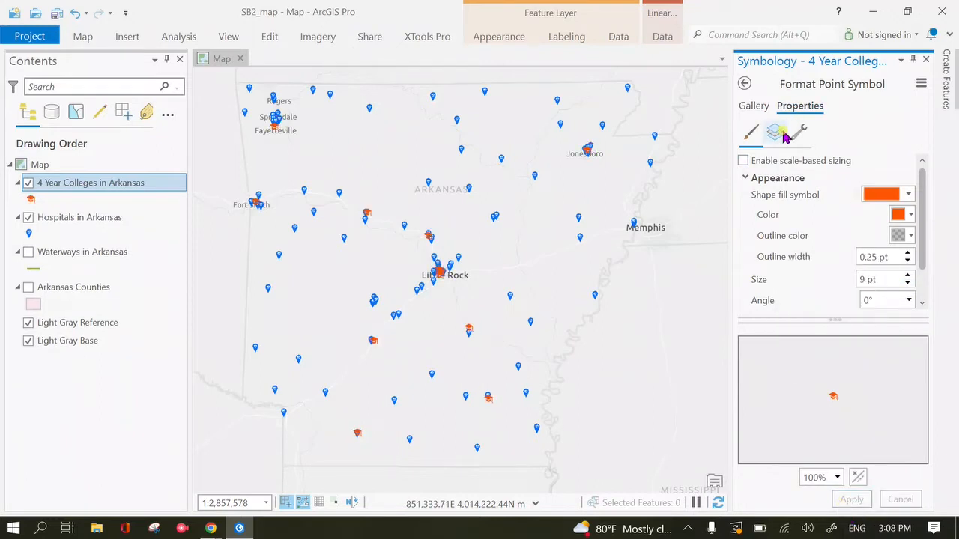
left_click(744, 83)
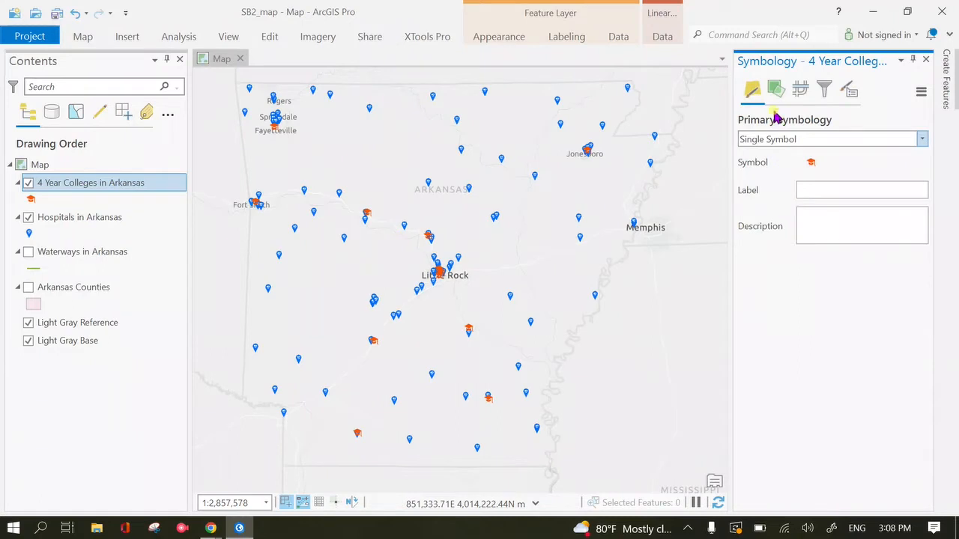
Step: Search the gallery for education again and give the colleges layer the smallest circled University symbol from ArcGIS 2D
left_click(807, 163)
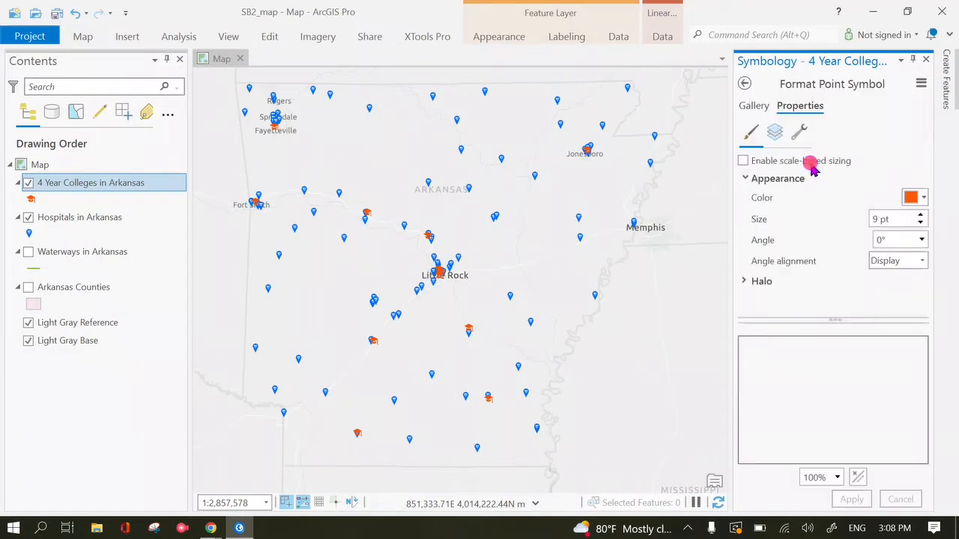
left_click(754, 106)
left_click(801, 133)
type("education")
key("Return")
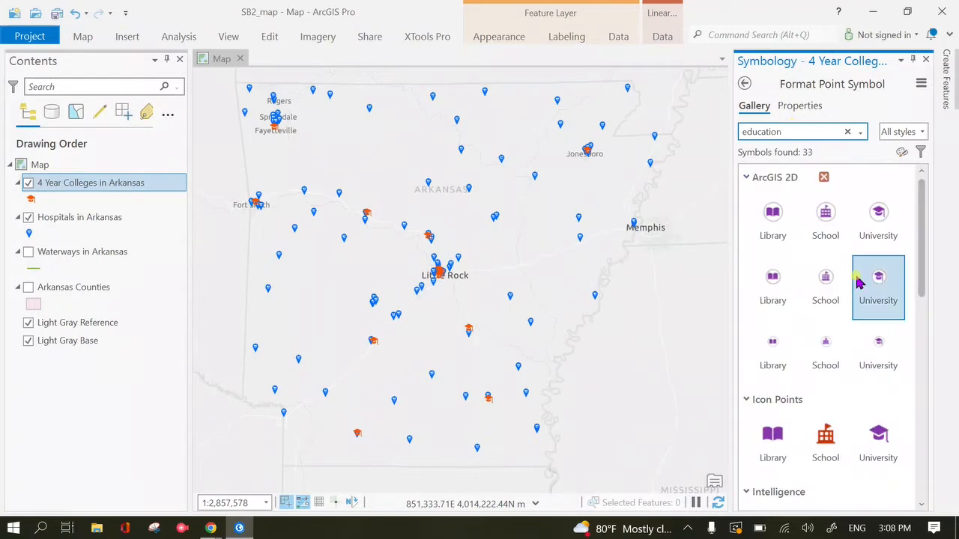
left_click(892, 339)
Step: Set the circled University symbol's size to 9 pt and apply it to the colleges layer
left_click(803, 106)
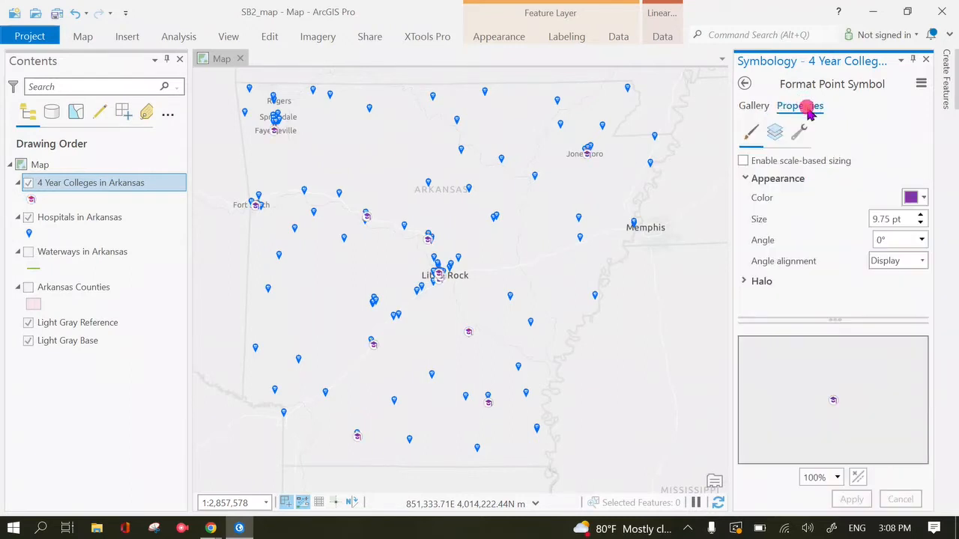
left_click(920, 223)
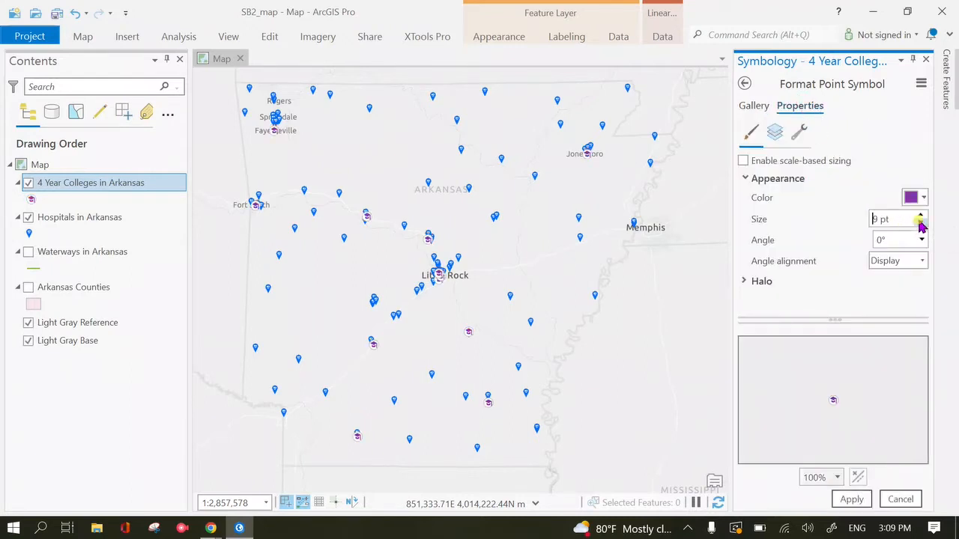
left_click(851, 499)
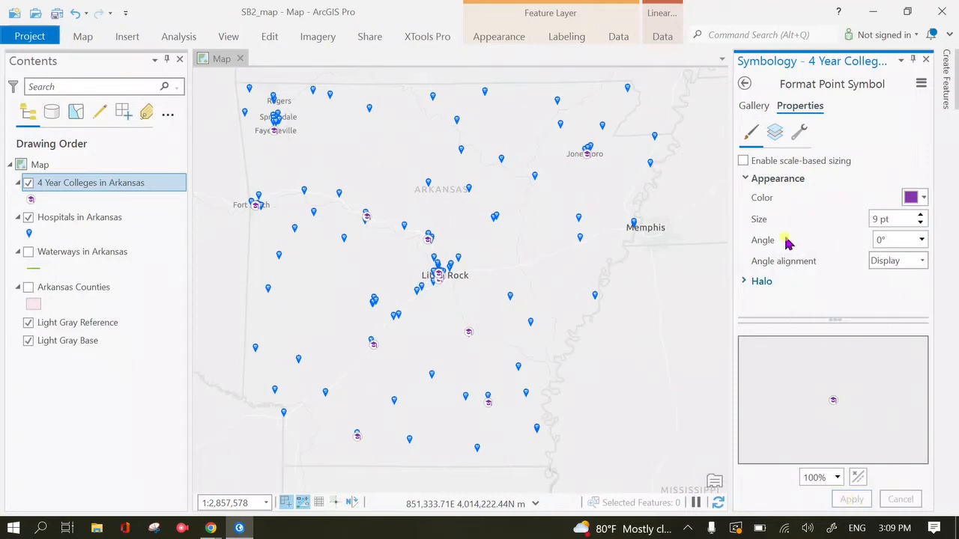
Step: Change the color of the University symbol's background circle layer to black and apply it to the colleges layer
left_click(774, 133)
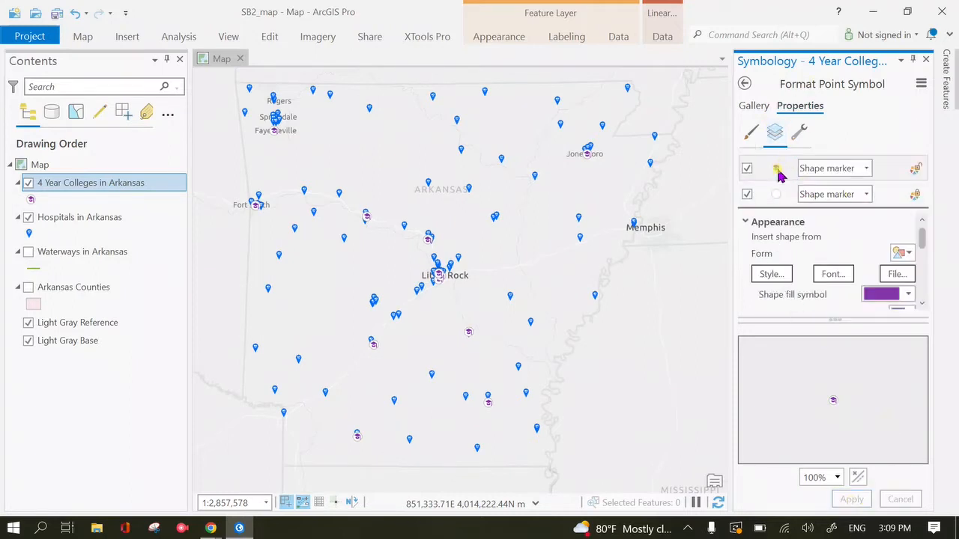
left_click(779, 194)
left_click(779, 195)
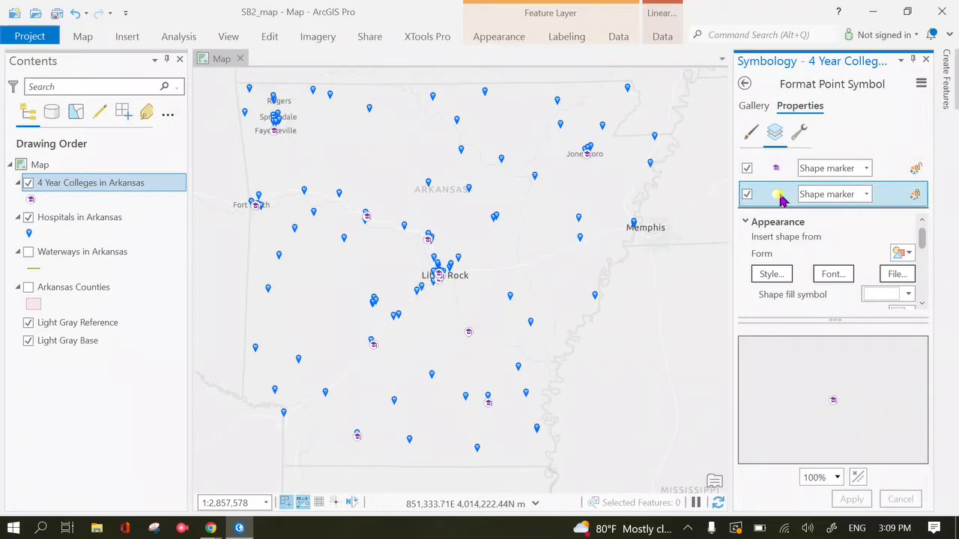
left_click(919, 237)
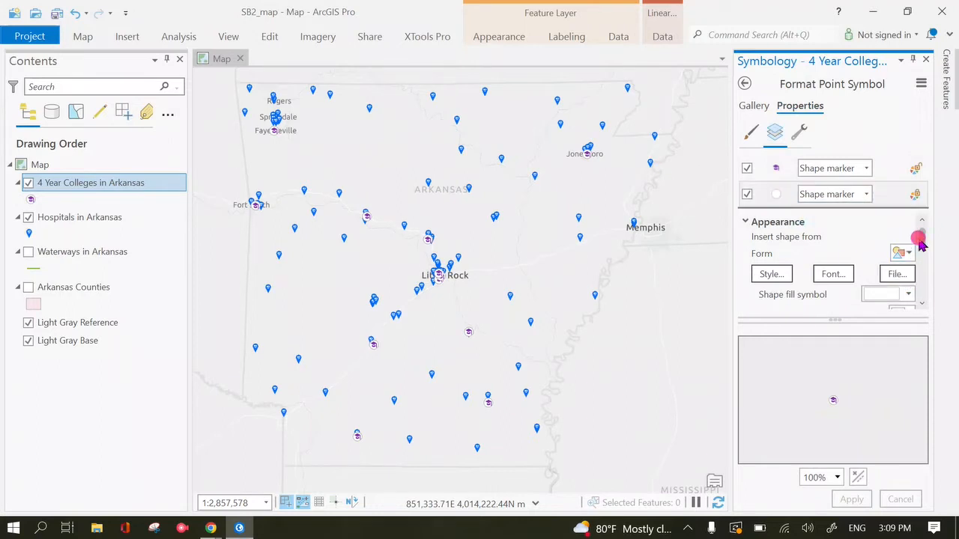
left_click(917, 197)
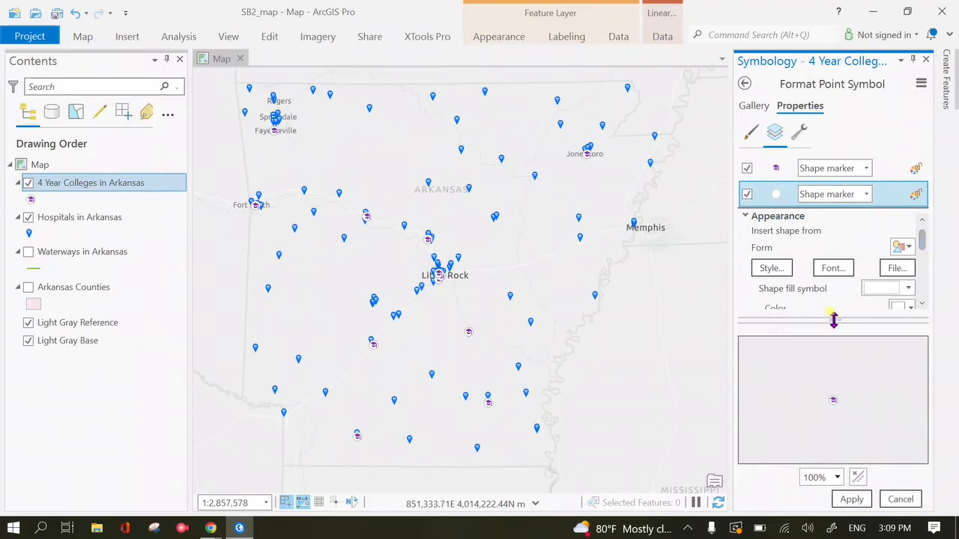
left_click_drag(835, 320, 835, 364)
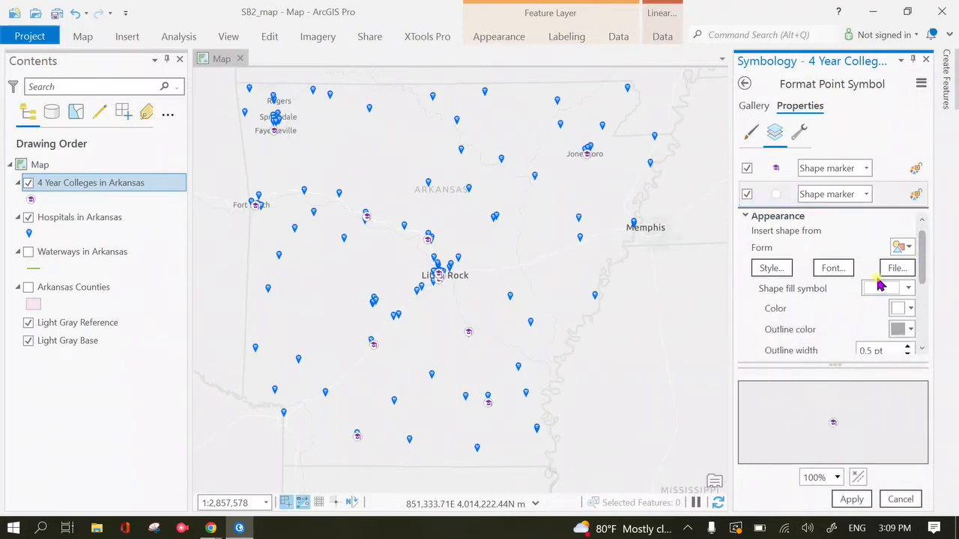
left_click(908, 308)
left_click(773, 252)
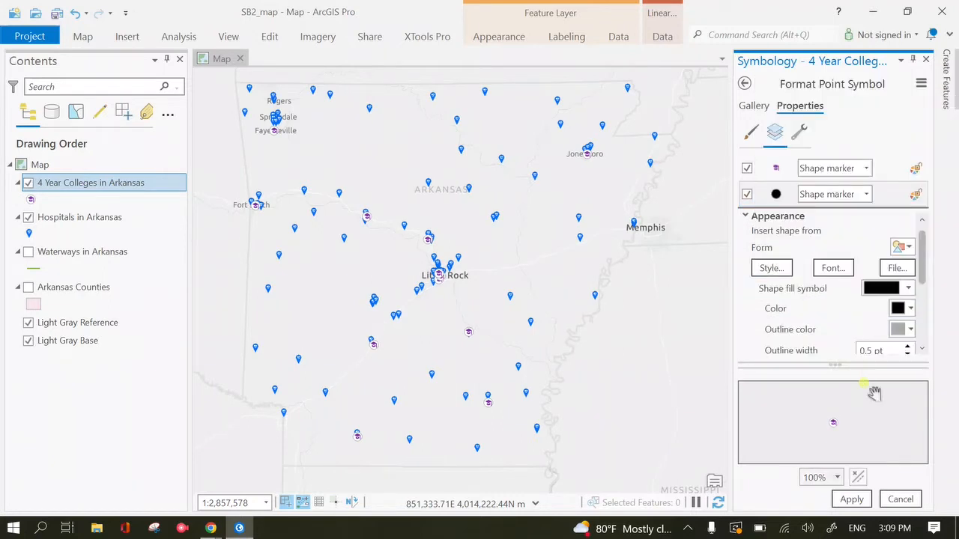
left_click(851, 501)
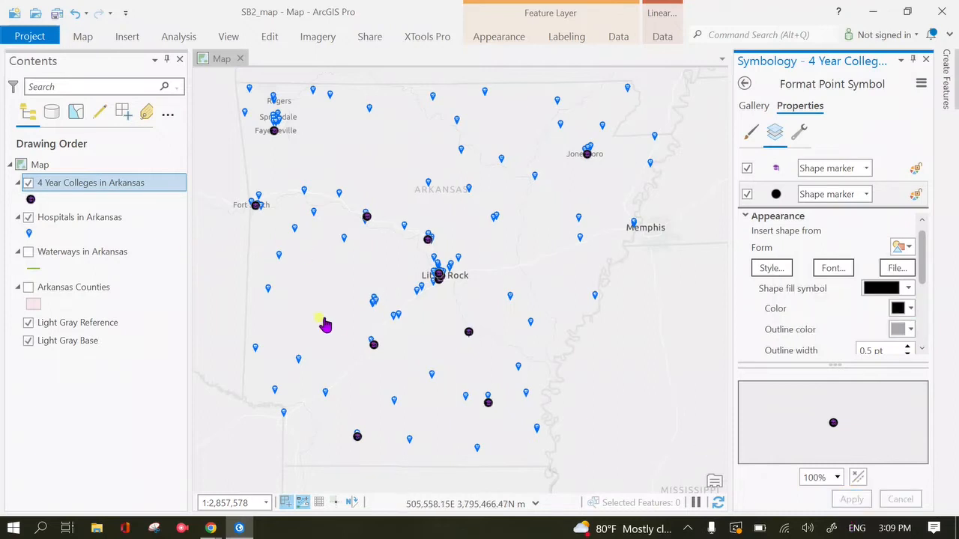
Step: Set the University symbol's background circle color to white
left_click(866, 194)
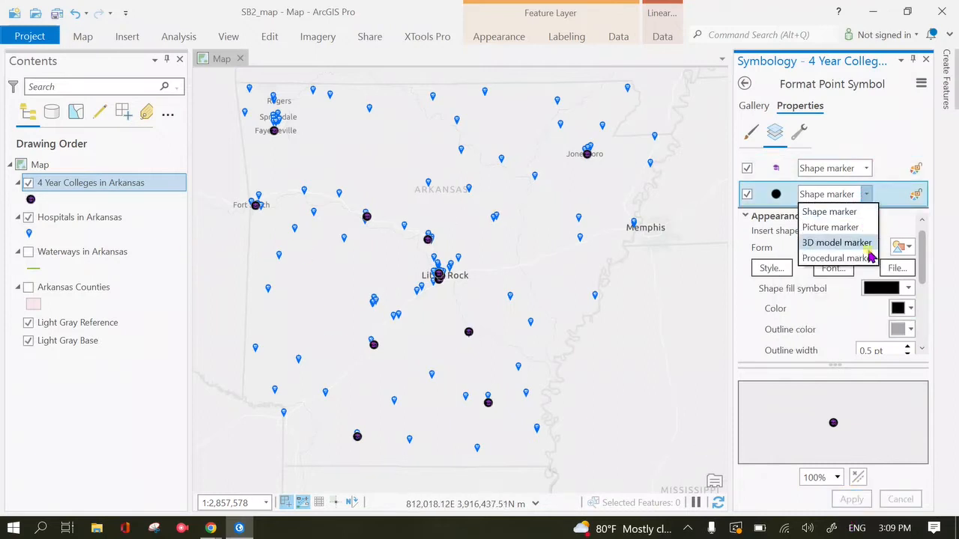
left_click(910, 311)
left_click(911, 313)
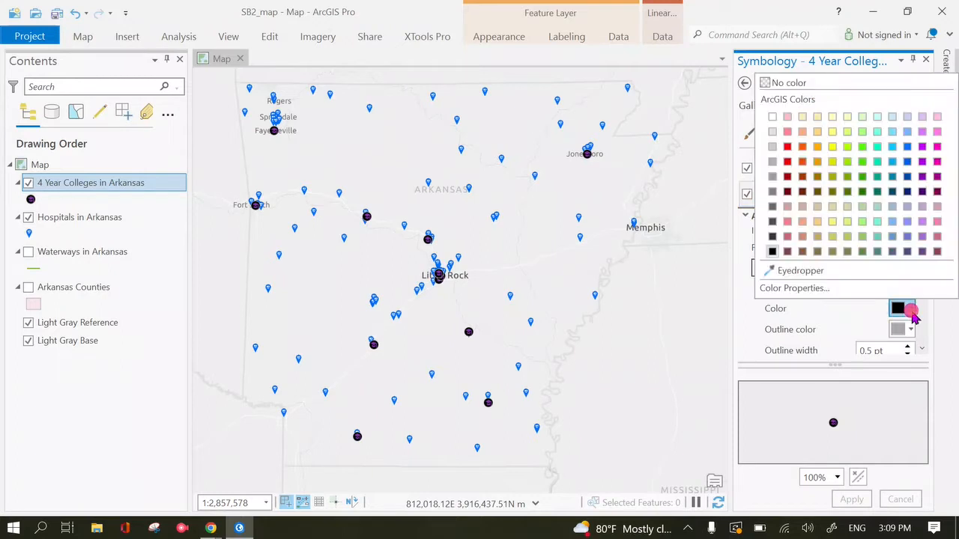
left_click(772, 117)
Step: Change the graduation cap shape marker's color to red, apply it to the colleges layer and return to the primary symbology
left_click(779, 174)
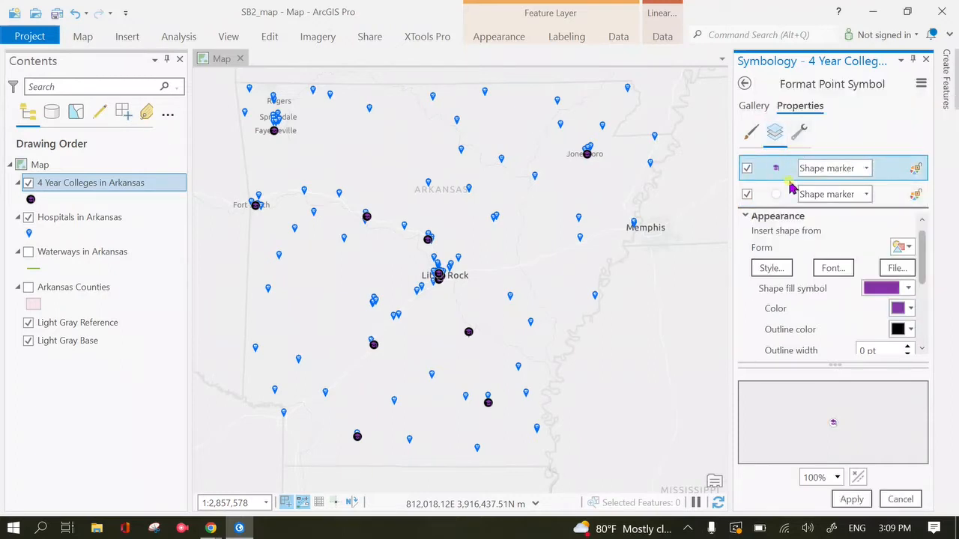
left_click(898, 305)
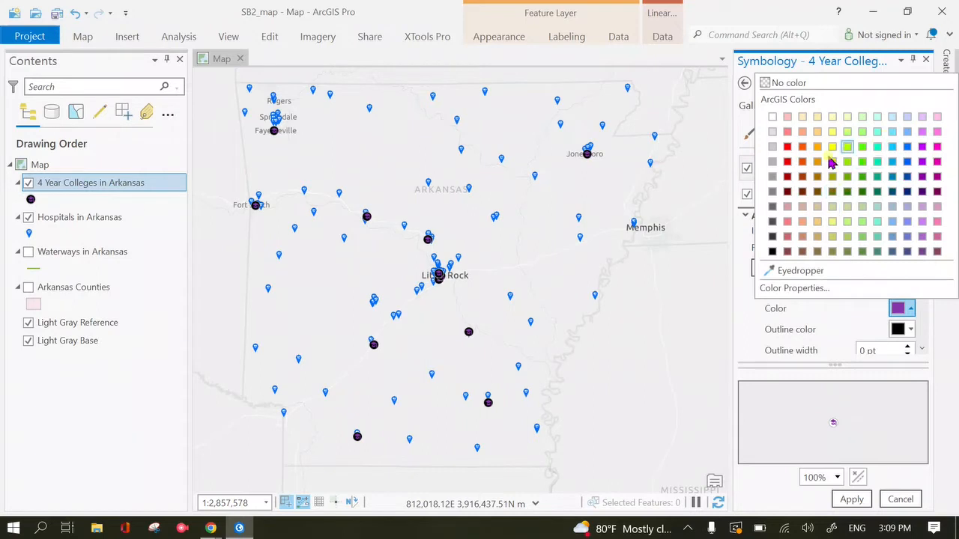
left_click(784, 151)
left_click(852, 499)
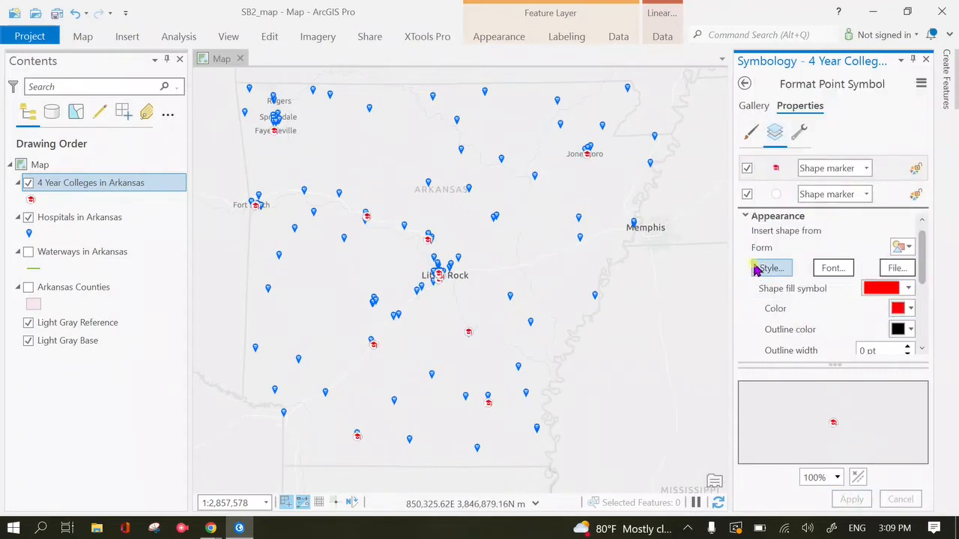
left_click(743, 85)
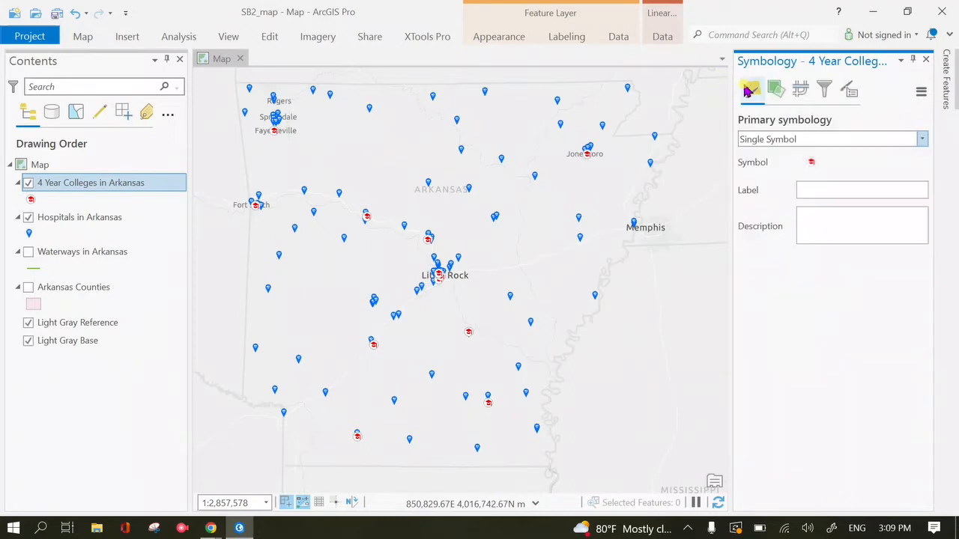
left_click(687, 528)
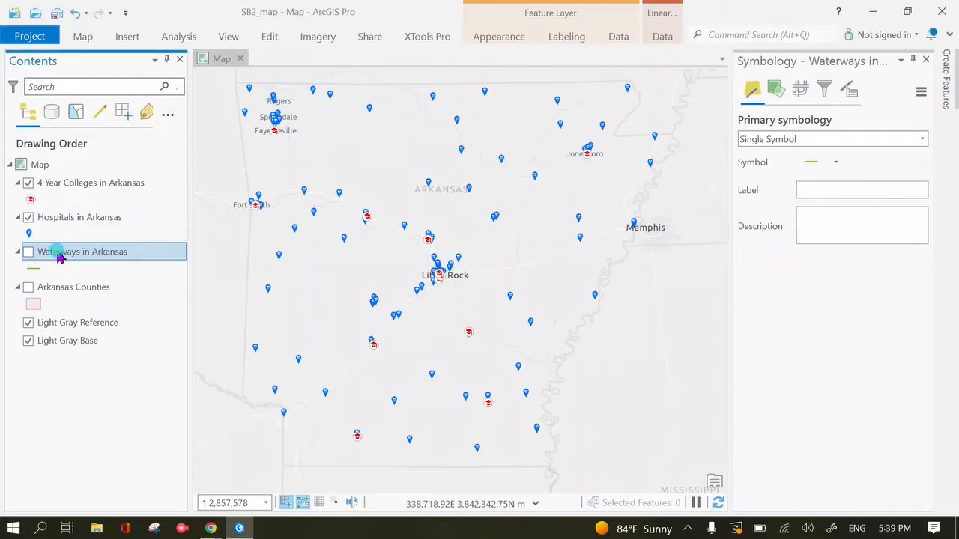
right_click(59, 254)
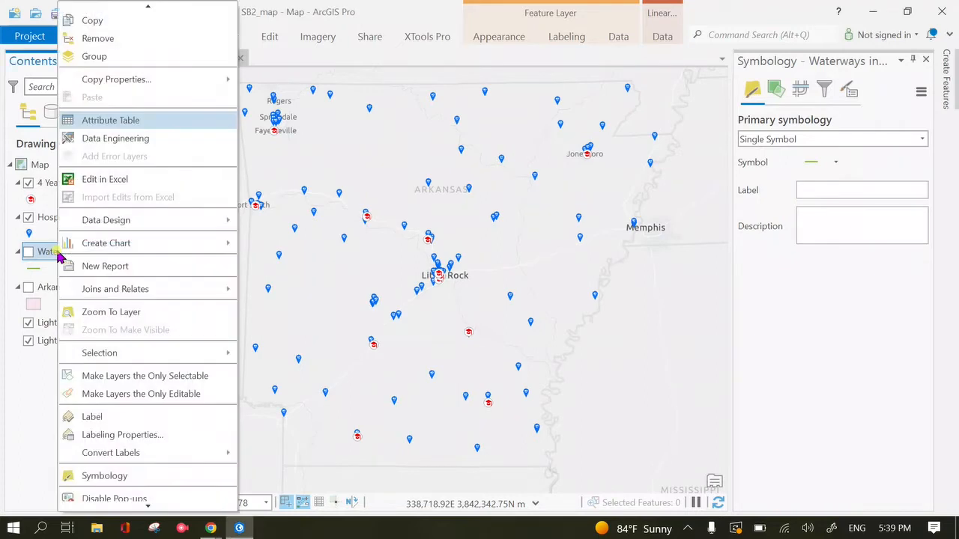
Step: Hide the 4 Year Colleges in Arkansas and Hospitals in Arkansas layers and show the Waterways in Arkansas layer
left_click(21, 215)
left_click(28, 182)
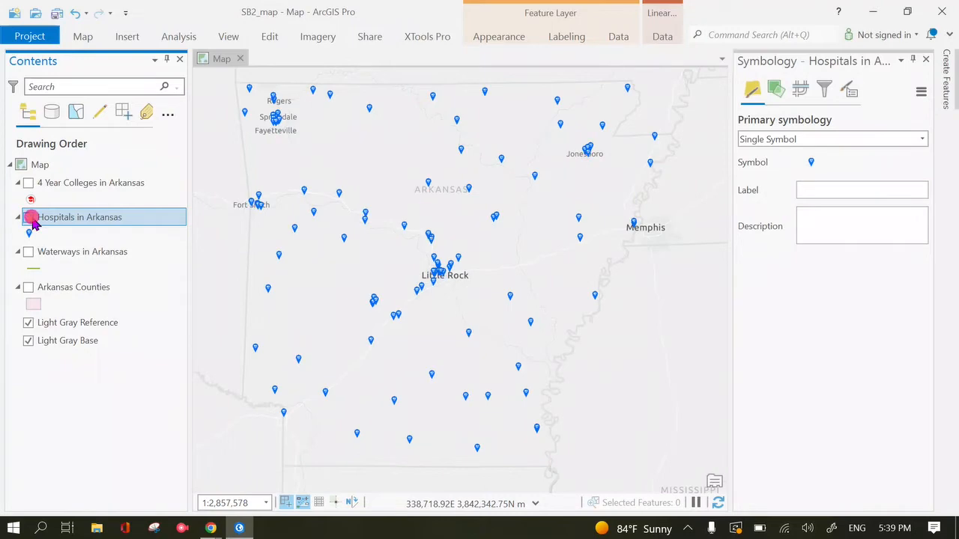
left_click(30, 217)
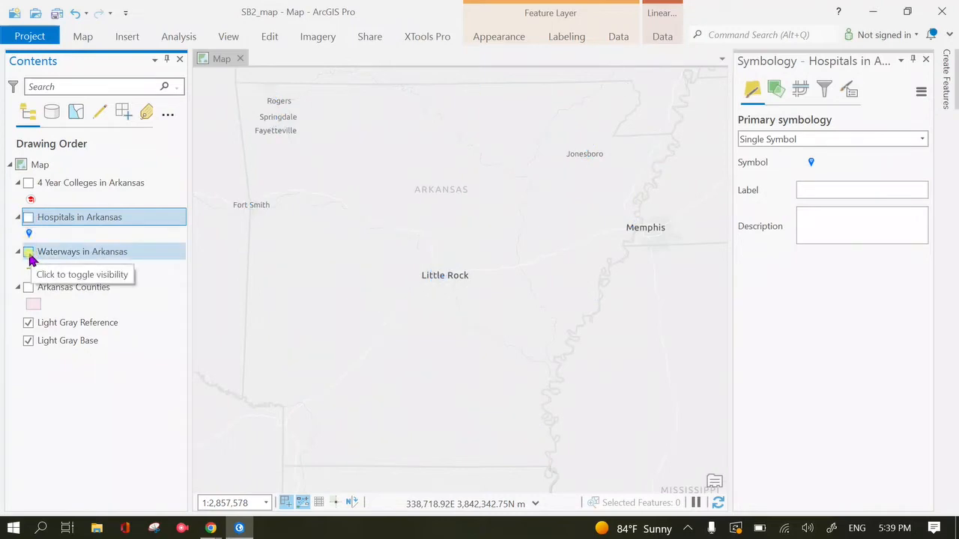
left_click(29, 252)
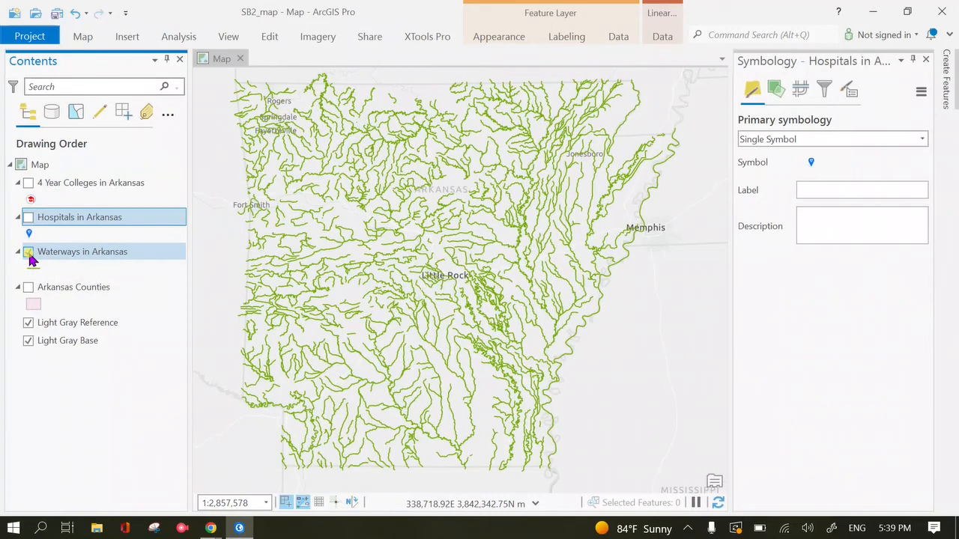
Step: Open the attribute table of the Waterways in Arkansas layer, undock it and enlarge it to fill the screen
right_click(101, 253)
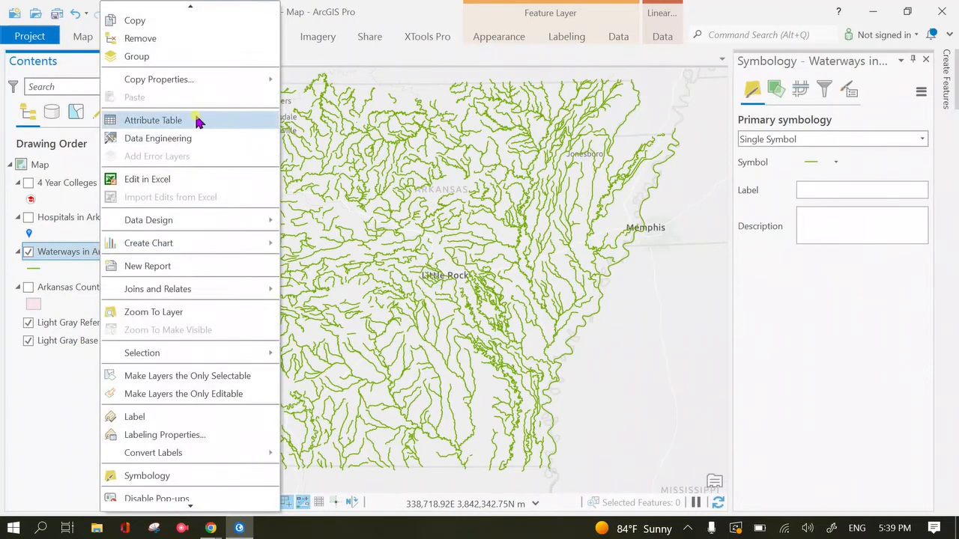
left_click(153, 119)
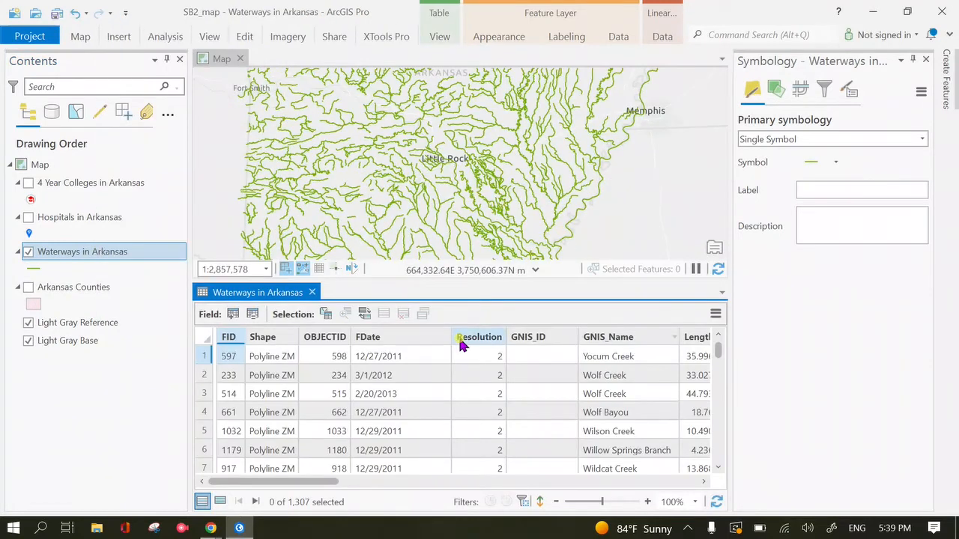
left_click_drag(283, 292, 131, 129)
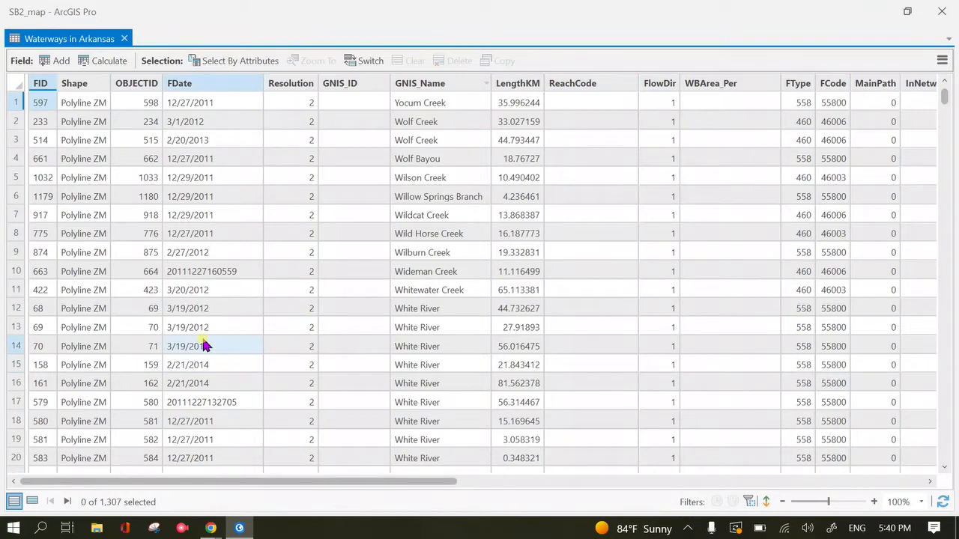
Step: Review the waterways table's fields and sort the records by GNIS_Name in ascending order to examine the first rows
mouse_move(66, 89)
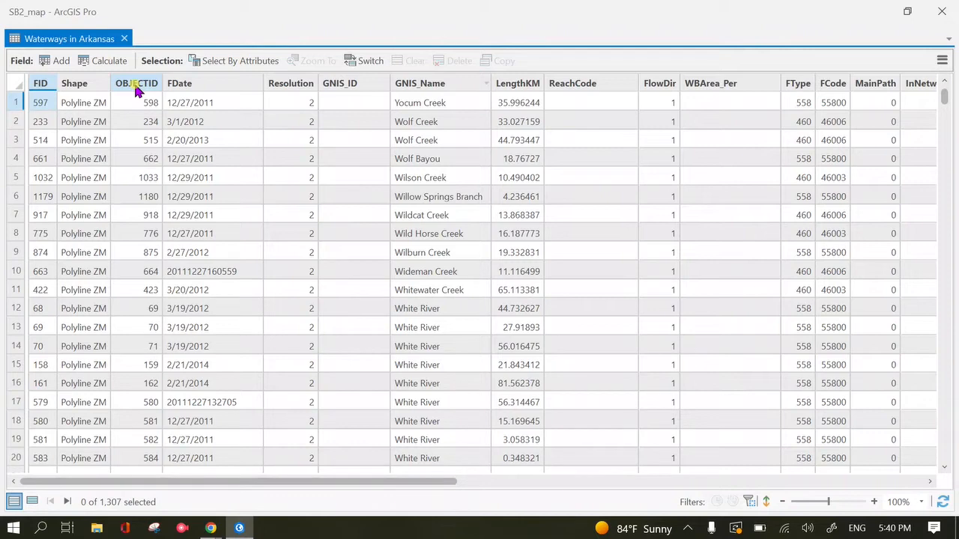
left_click(157, 214)
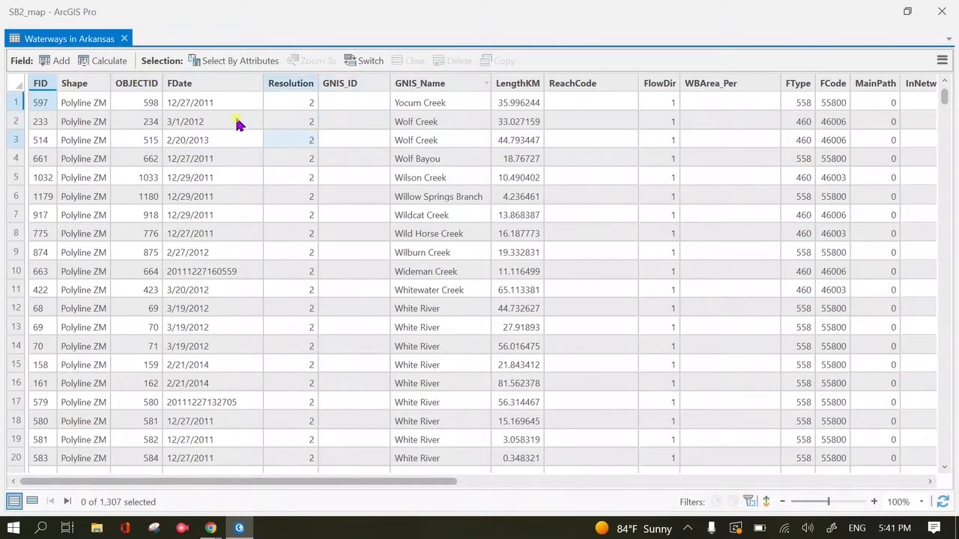
mouse_move(220, 90)
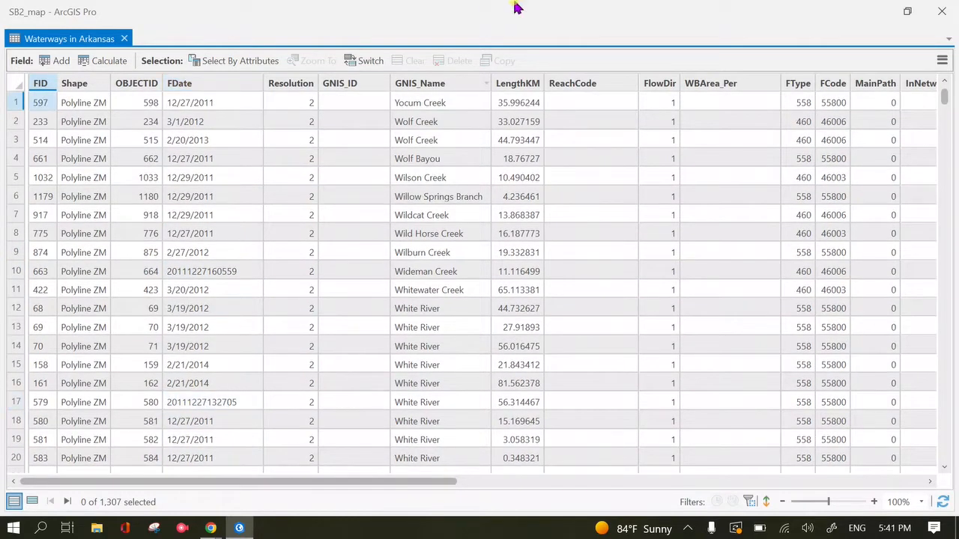
mouse_move(443, 88)
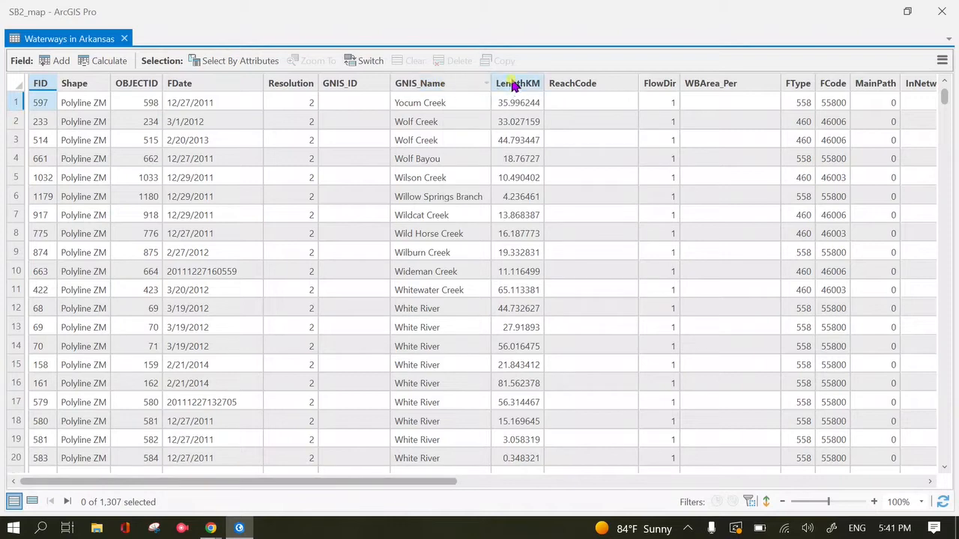
mouse_move(514, 86)
mouse_move(298, 88)
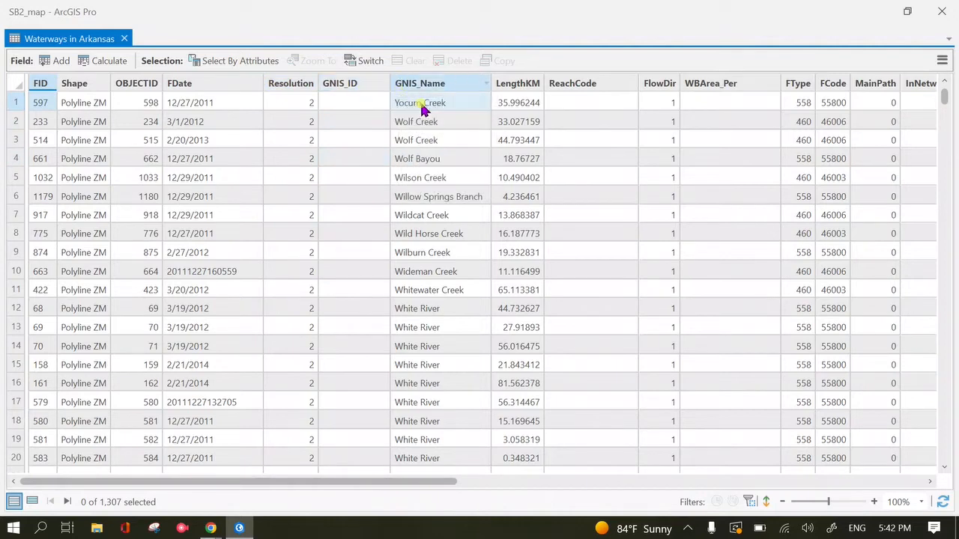
double_click(437, 86)
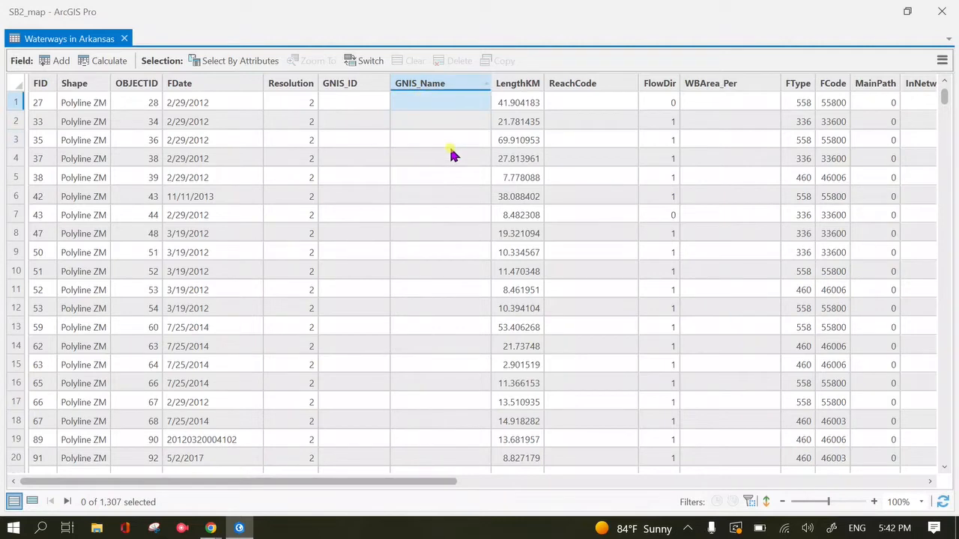
scroll(435, 150, "down", 5)
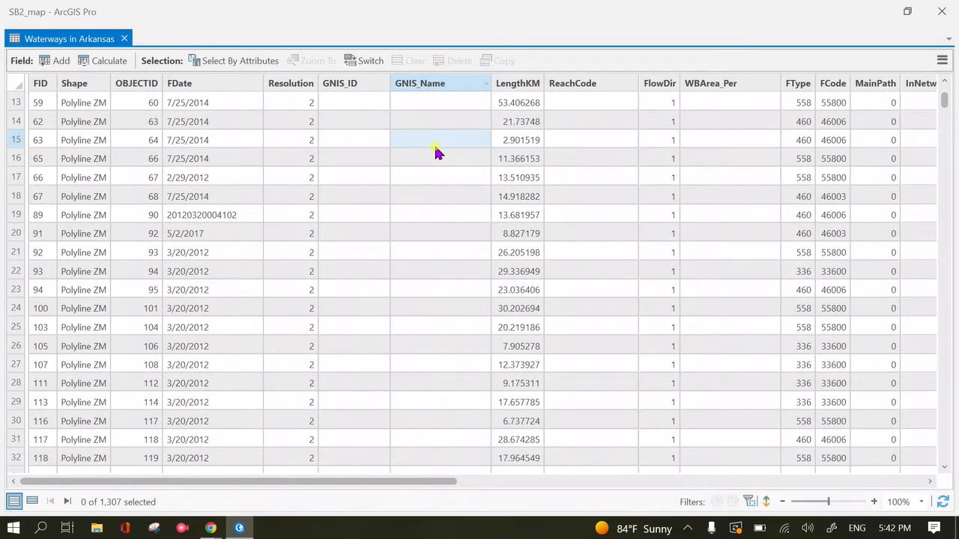
scroll(438, 152, "up", 5)
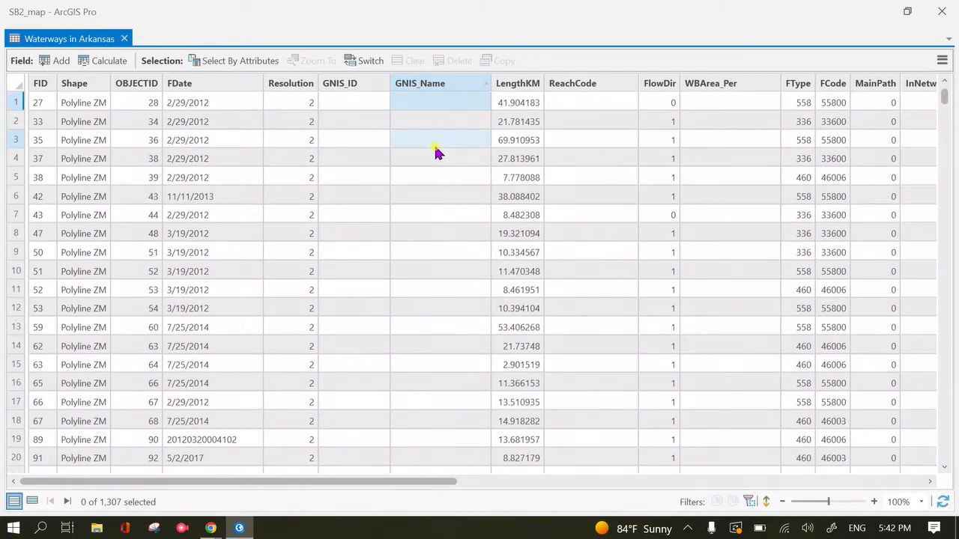
Step: Sort the waterways table by GNIS_Name in descending order and look through the waterway names
double_click(439, 84)
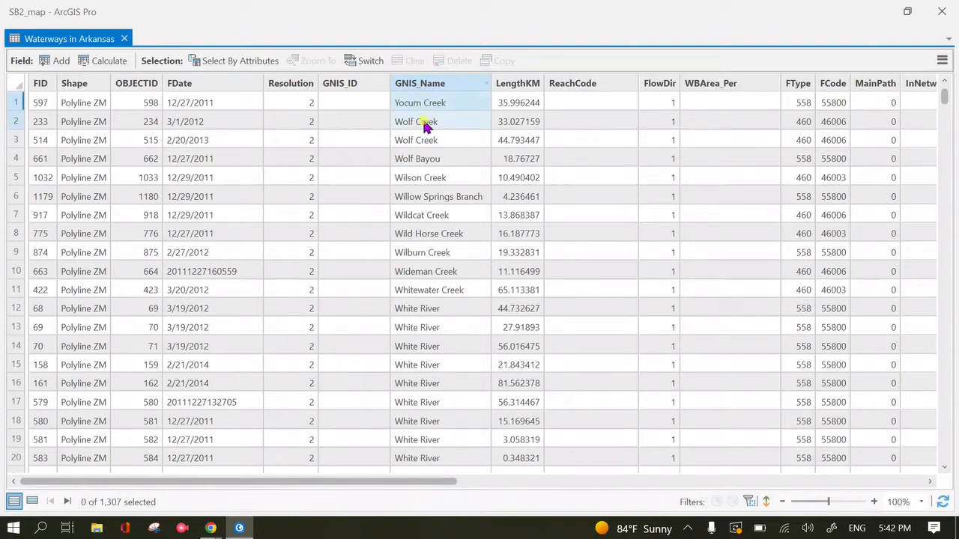
scroll(438, 154, "down", 13)
scroll(439, 154, "down", 15)
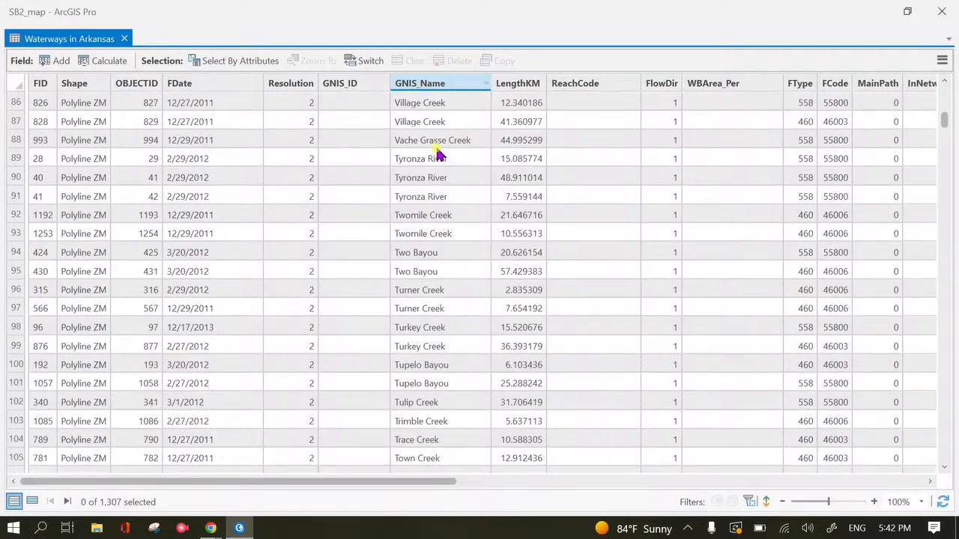
scroll(438, 154, "down", 2)
scroll(438, 153, "up", 9)
scroll(438, 153, "up", 19)
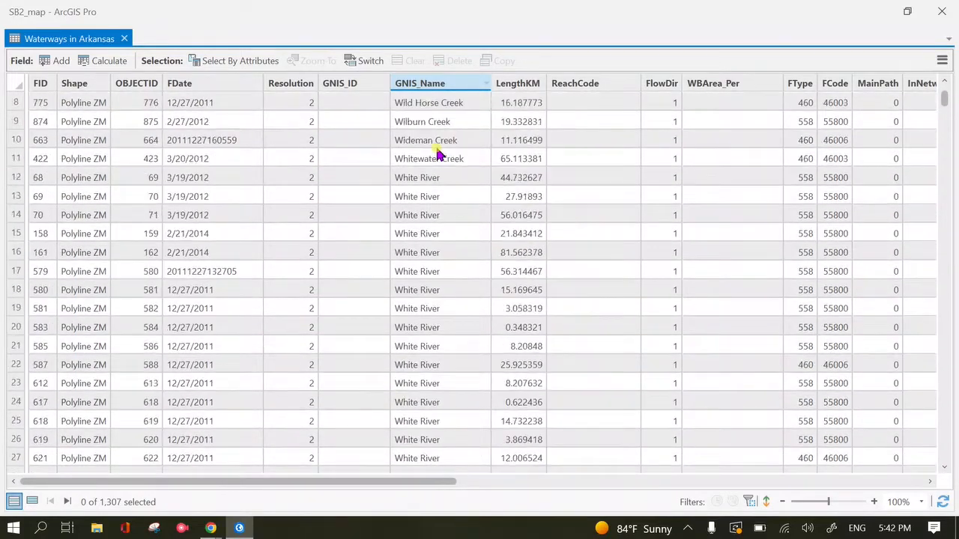
scroll(438, 154, "up", 3)
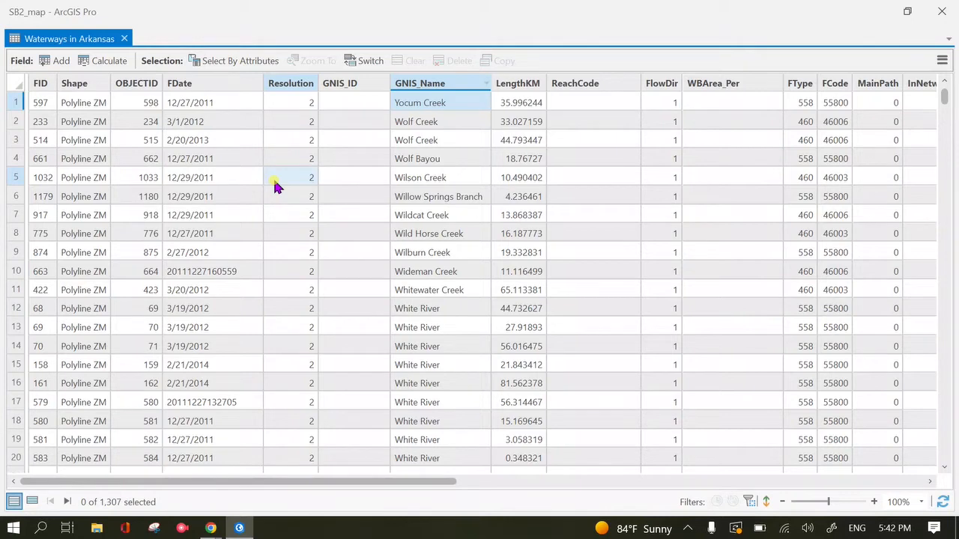
Step: Try a Select By Attributes clause on the waterways comparing GNIS_ID with another field, and remove the clause
left_click(237, 62)
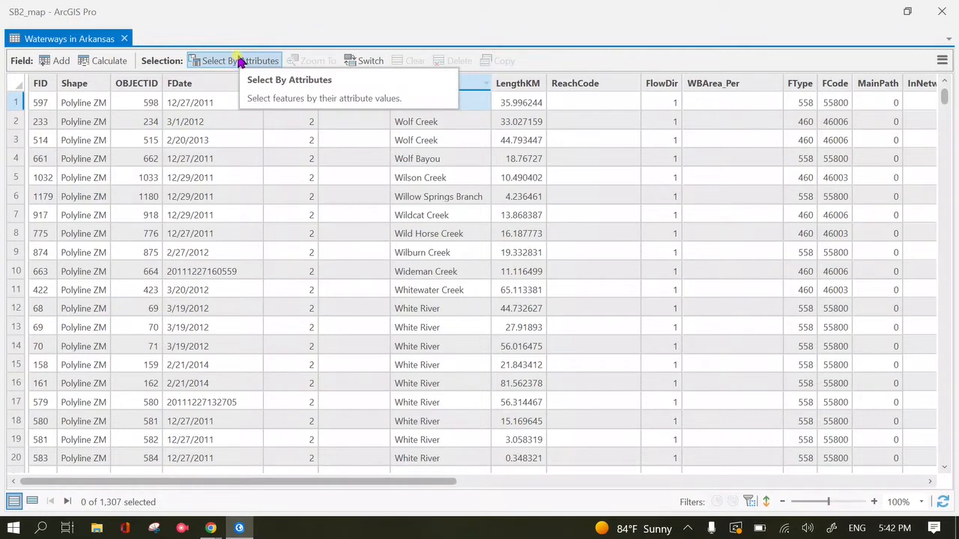
left_click(240, 62)
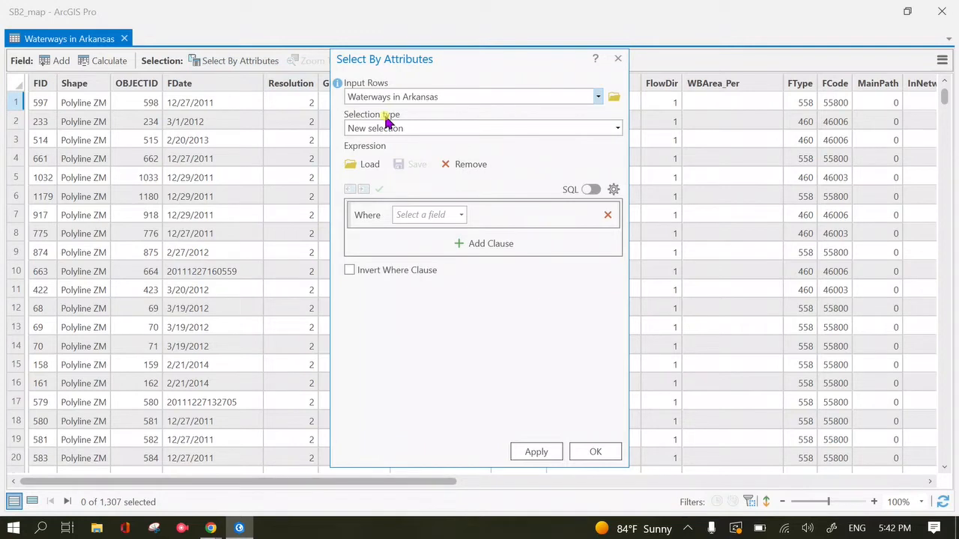
left_click(598, 97)
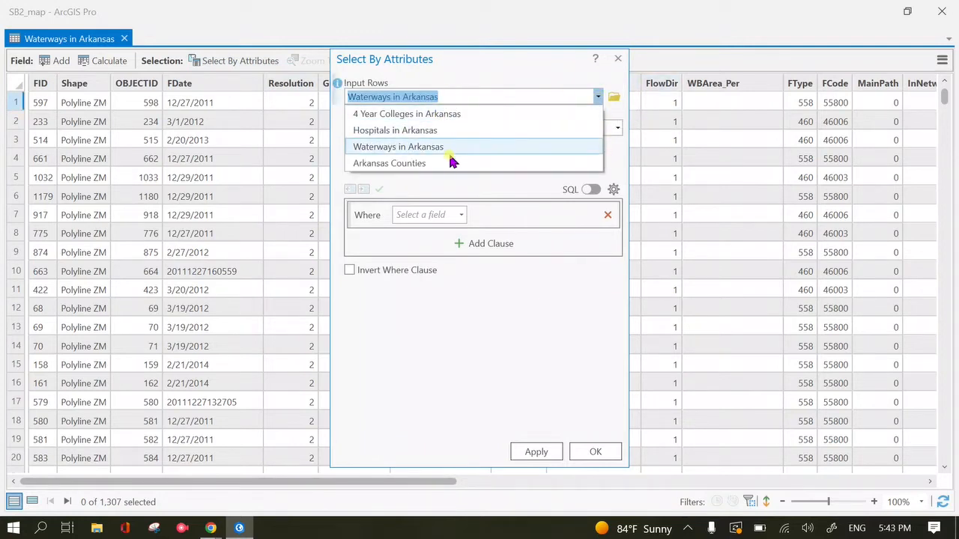
left_click(469, 95)
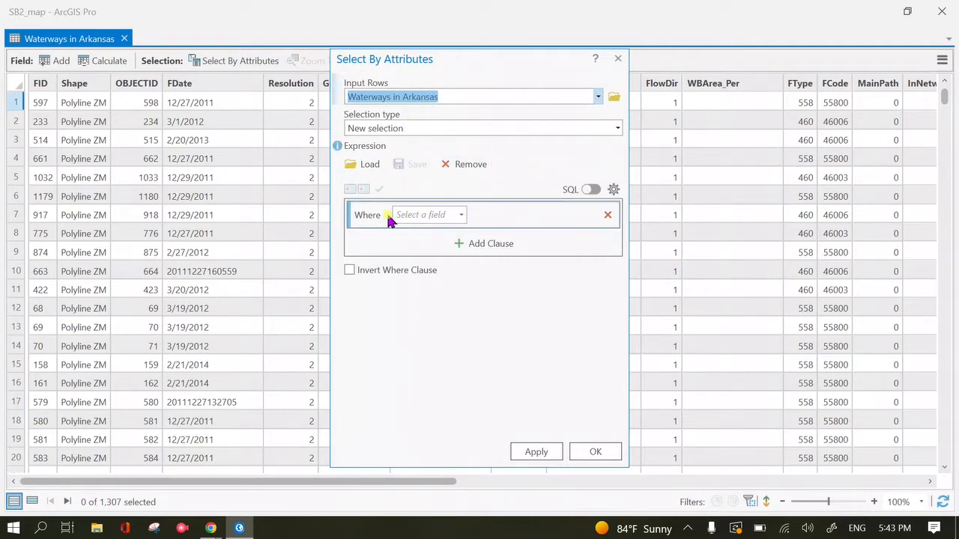
left_click(461, 215)
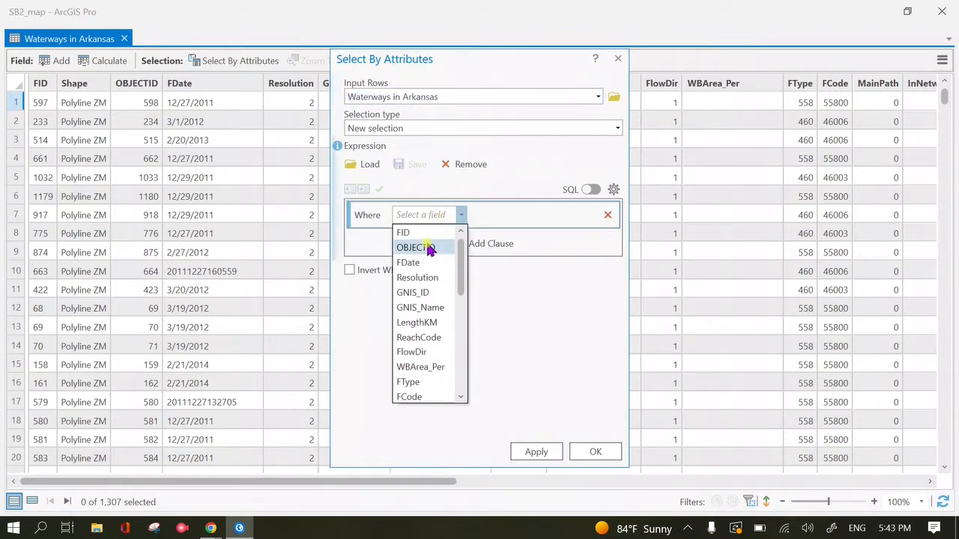
left_click(433, 293)
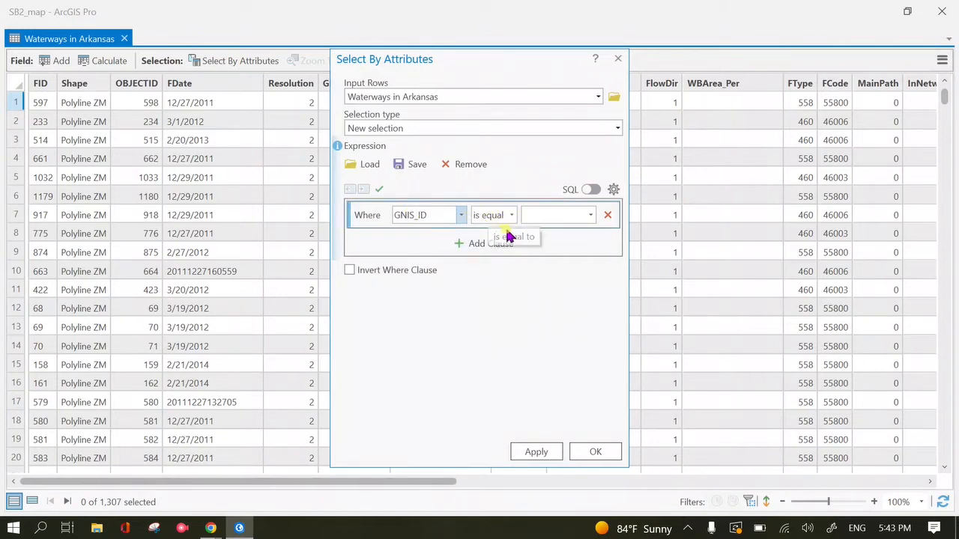
left_click(593, 216)
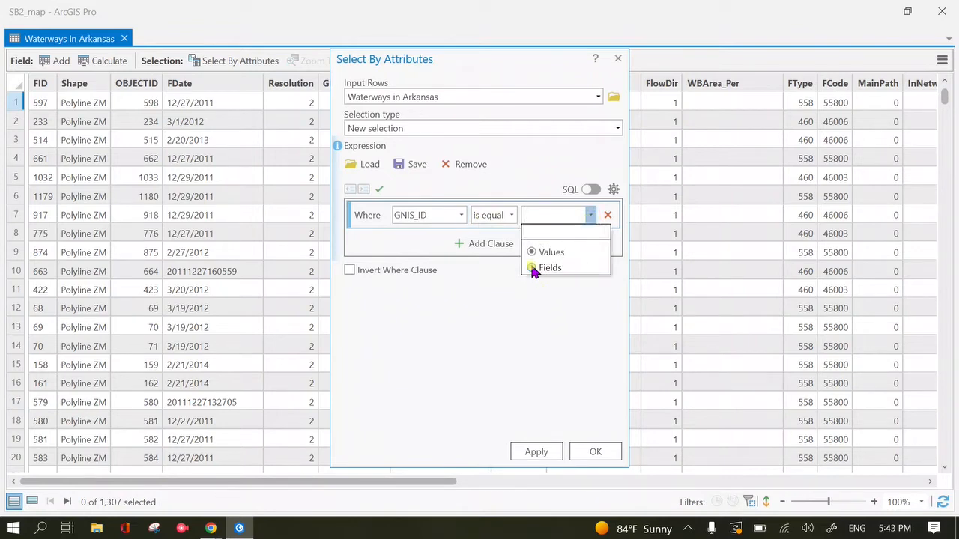
left_click(534, 269)
left_click(590, 216)
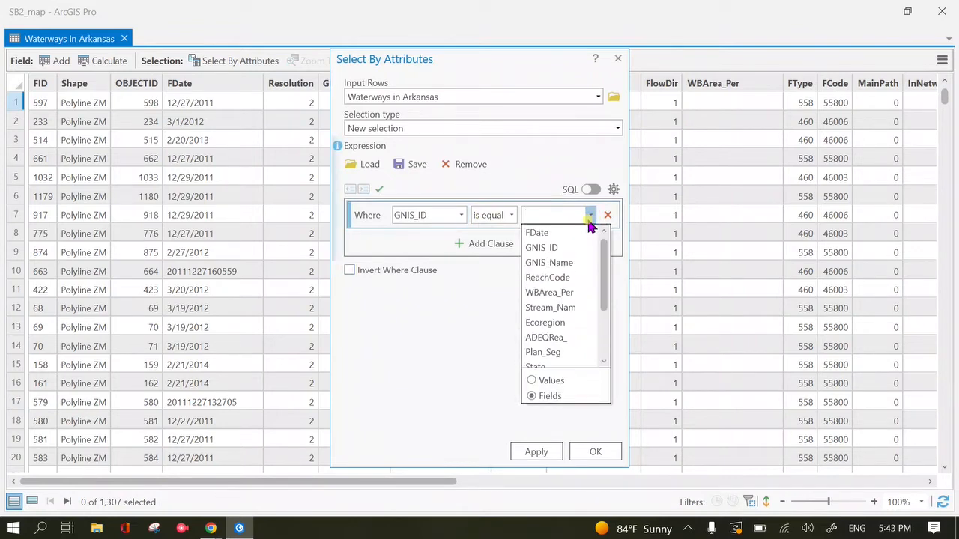
left_click_drag(604, 285, 587, 263)
left_click(458, 245)
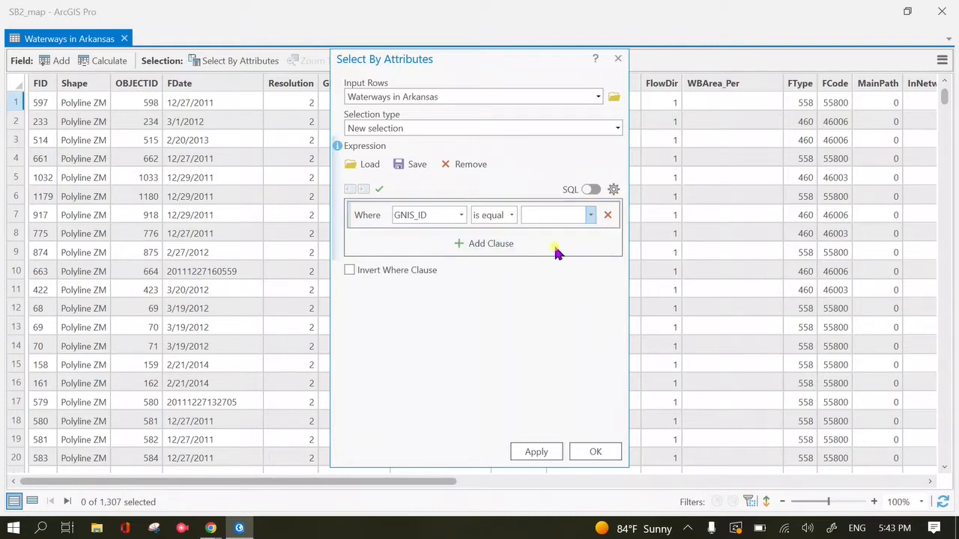
left_click(608, 215)
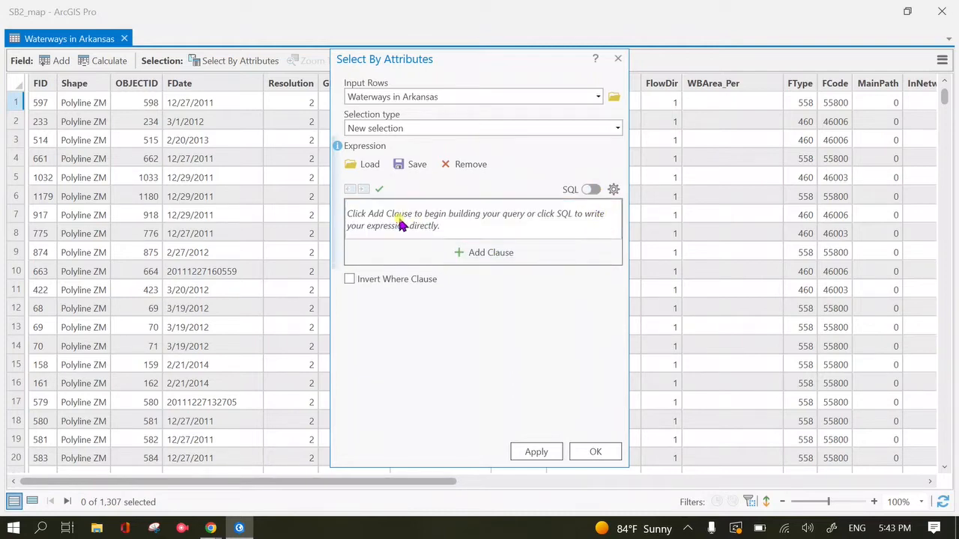
left_click(479, 253)
left_click(459, 215)
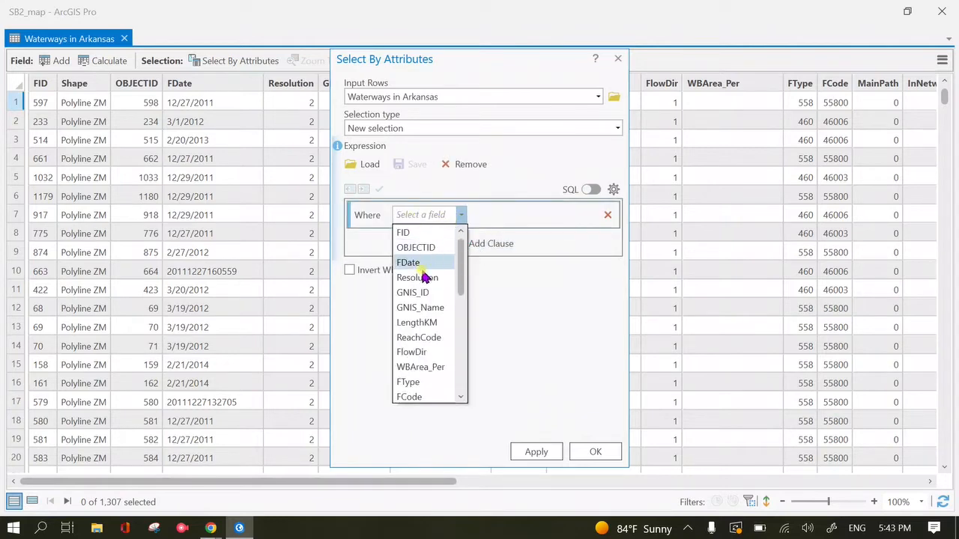
left_click(425, 307)
left_click(590, 215)
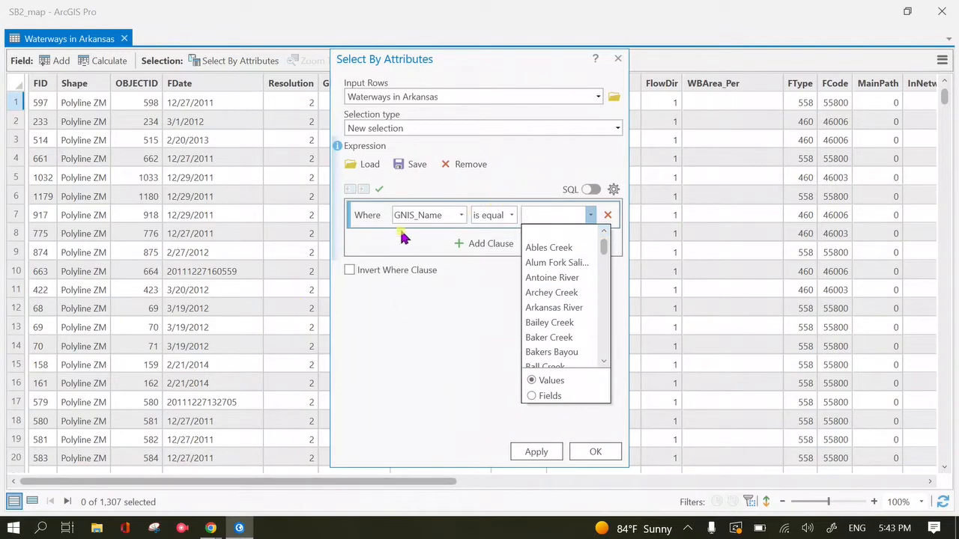
left_click(474, 57)
left_click_drag(484, 58, 706, 57)
left_click(347, 250)
Step: Start a Select By Attributes clause on the waterways where GNIS_Name is equal to a value, browse the available names and close the dialog
scroll(347, 250, "down", 5)
scroll(347, 250, "up", 3)
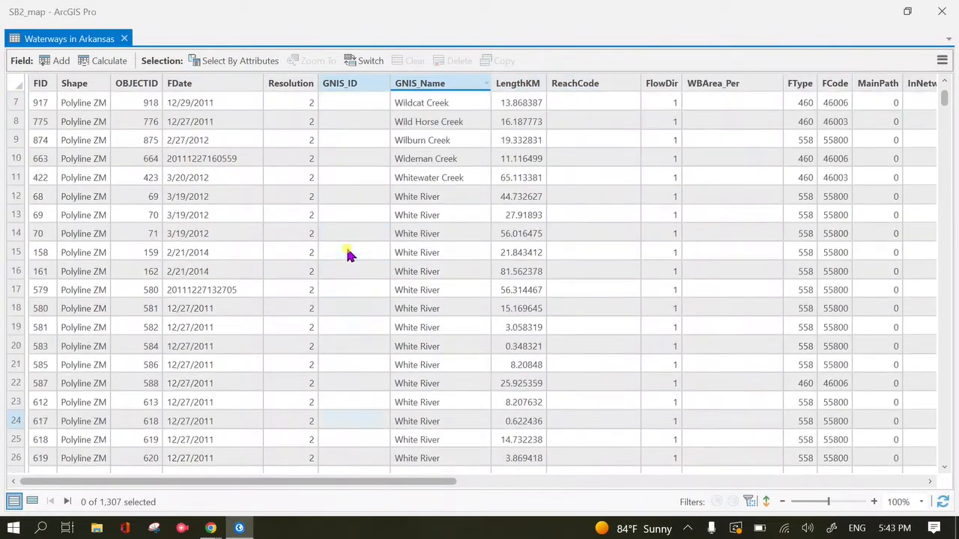
scroll(346, 253, "up", 3)
left_click(234, 61)
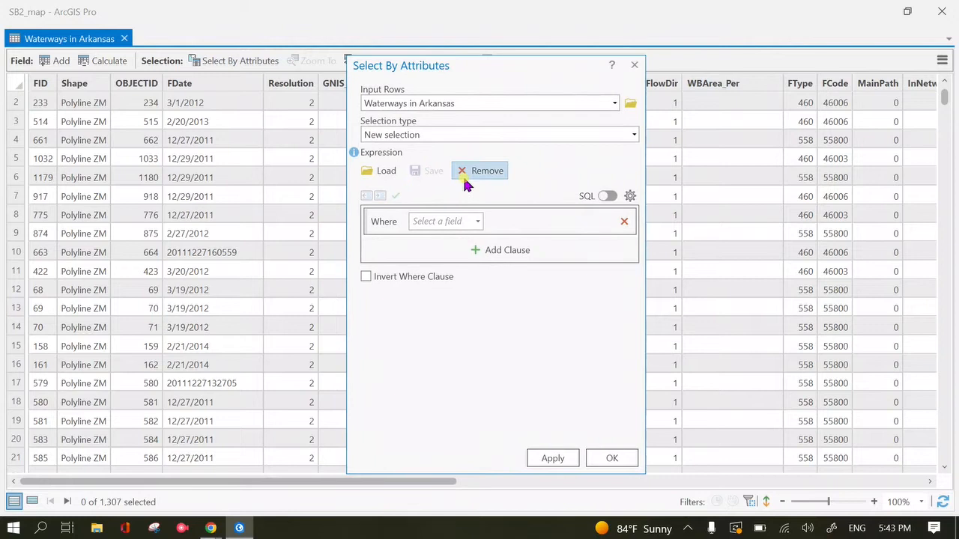
left_click(477, 221)
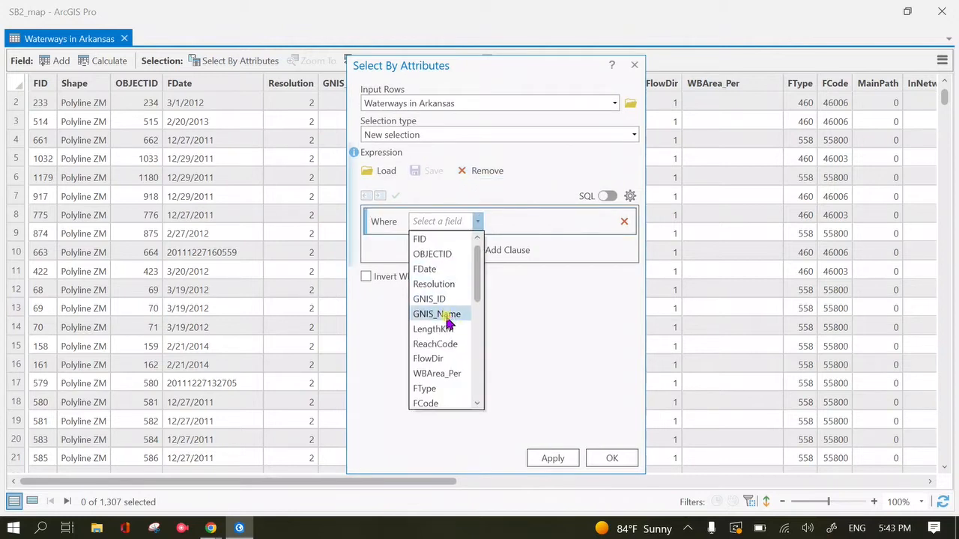
left_click(447, 318)
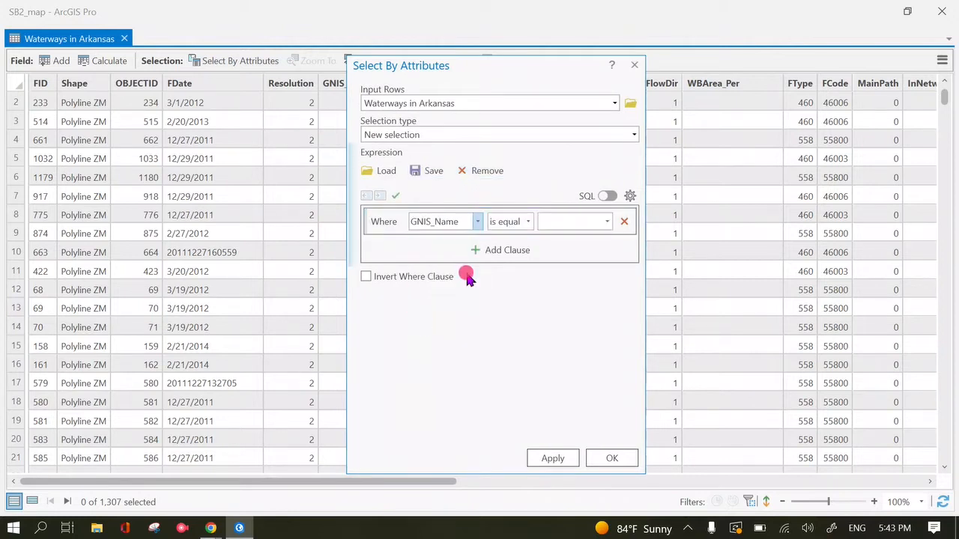
left_click(607, 222)
left_click_drag(622, 255, 606, 434)
left_click(606, 434)
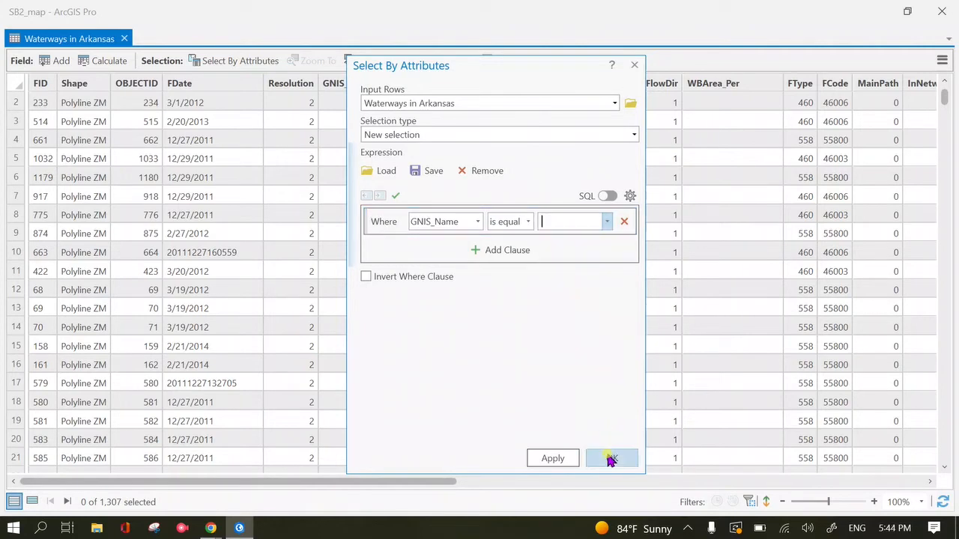
left_click(635, 65)
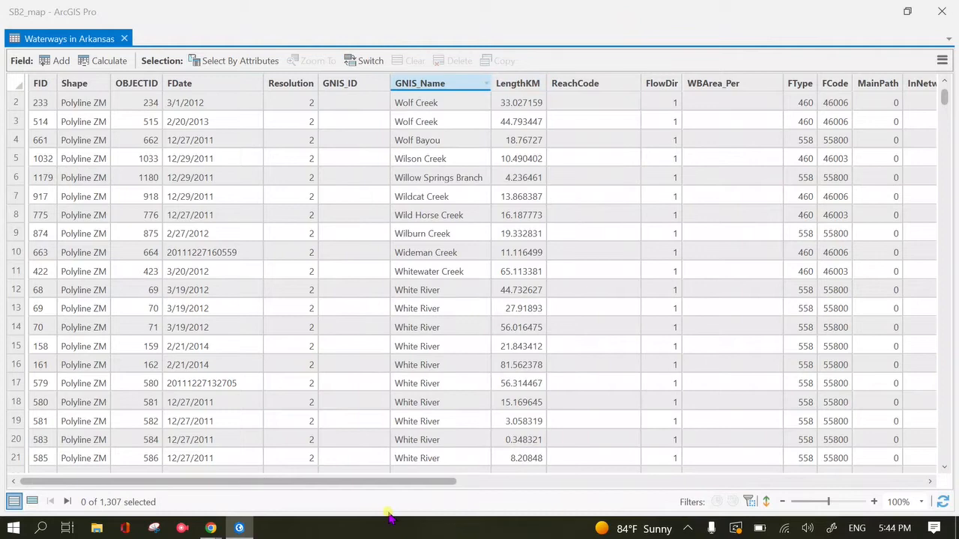
Step: Review the remaining fields of the waterways table and sort the records by Ecoregion in ascending order
left_click_drag(392, 483, 867, 484)
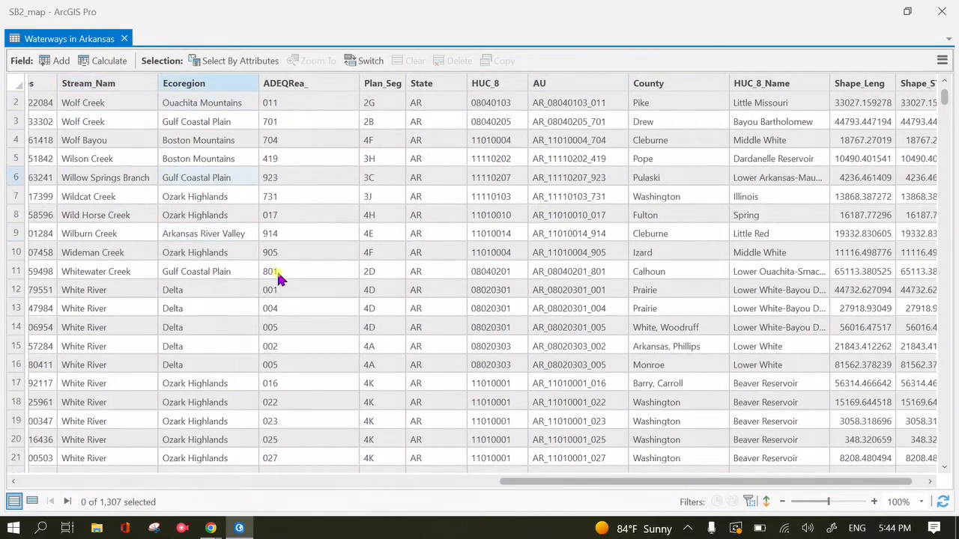
left_click(530, 485)
left_click_drag(530, 485, 562, 529)
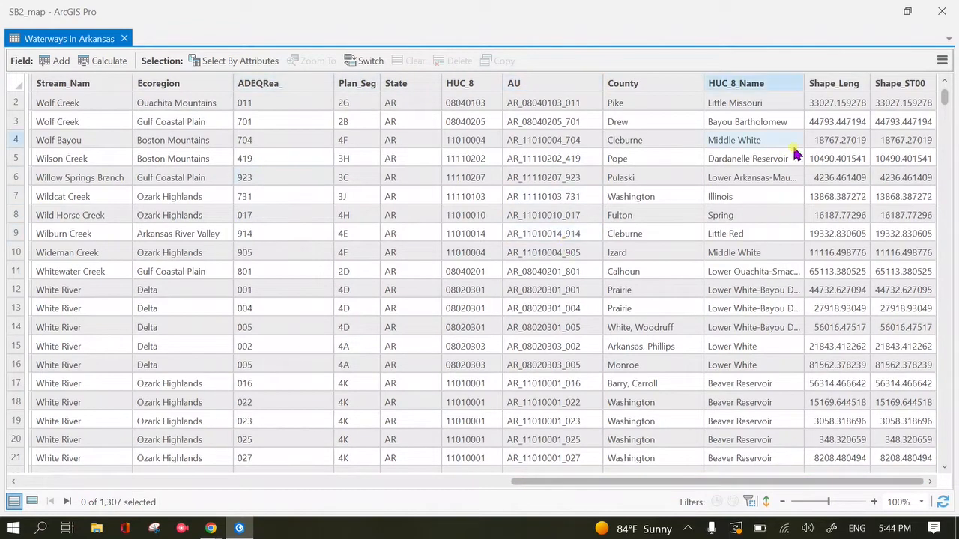
double_click(167, 83)
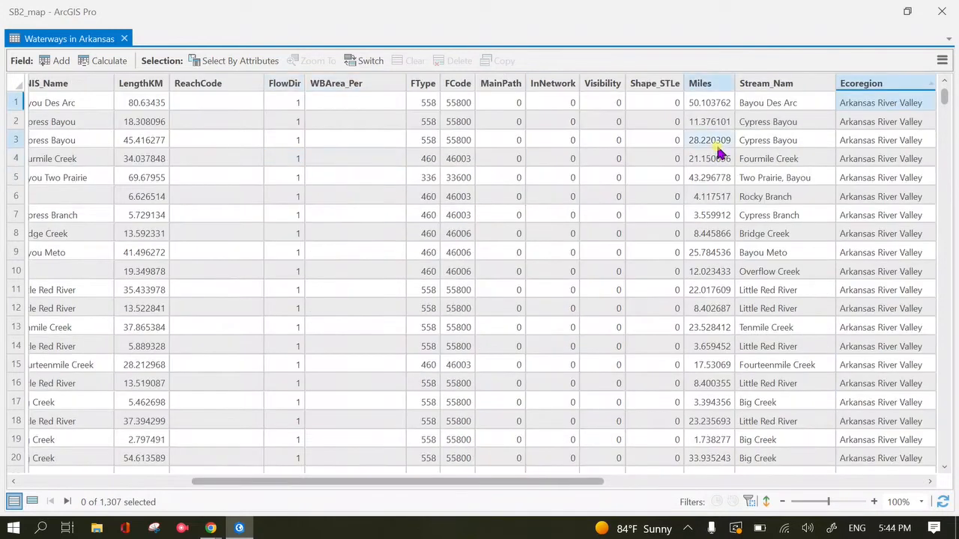
left_click(538, 481)
left_click_drag(538, 481, 622, 481)
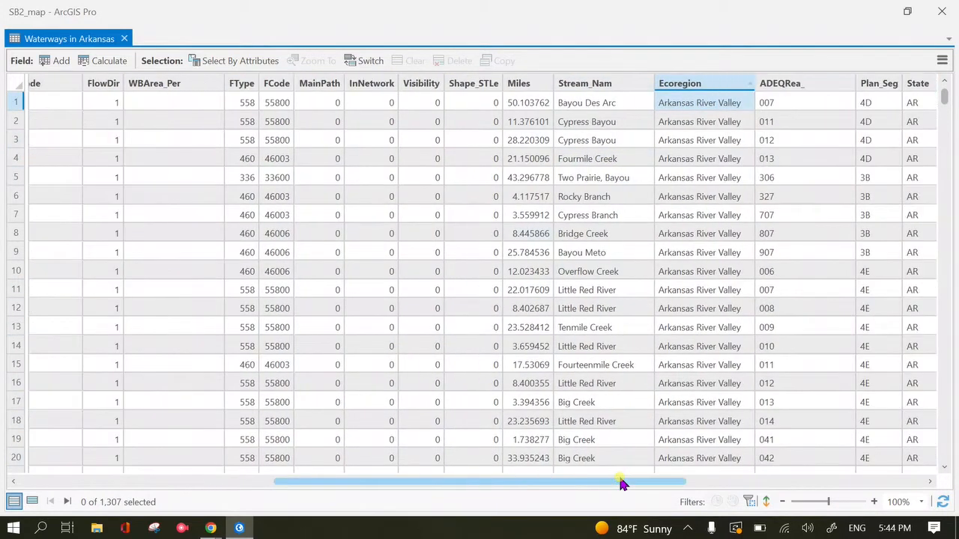
Step: Start a Select By Attributes clause on the waterways where Ecoregion is equal to a value, examine the available fields and ecoregions, and close the dialog
left_click(259, 63)
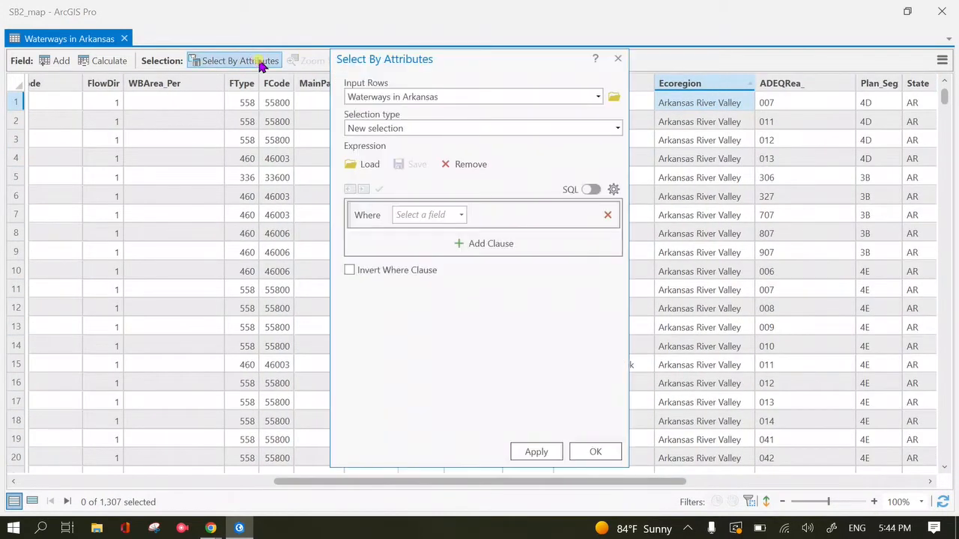
left_click(459, 216)
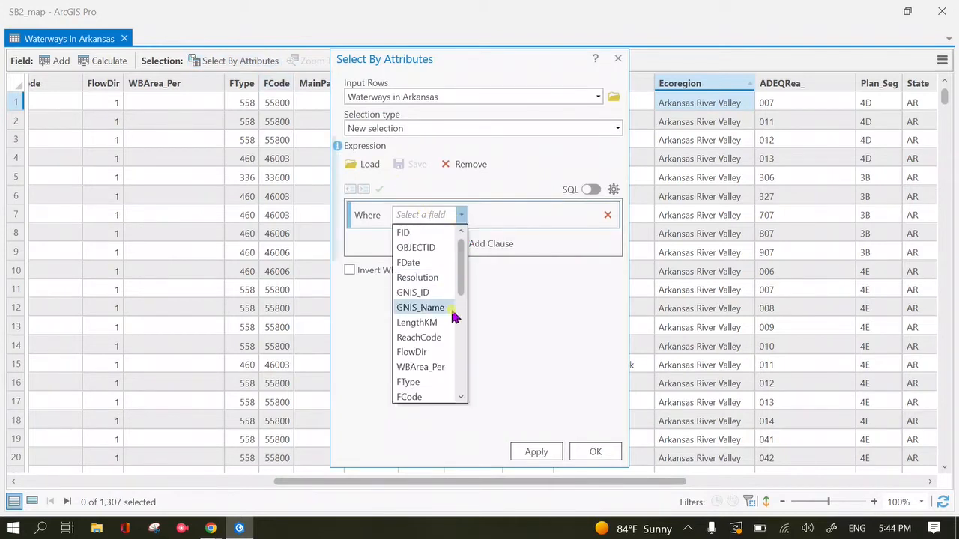
left_click_drag(460, 274, 439, 338)
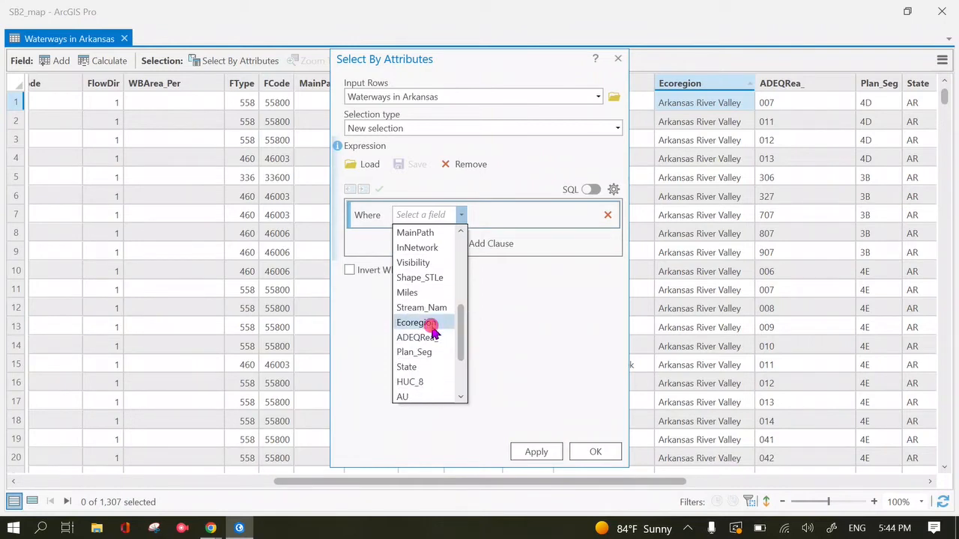
left_click(426, 322)
left_click(460, 215)
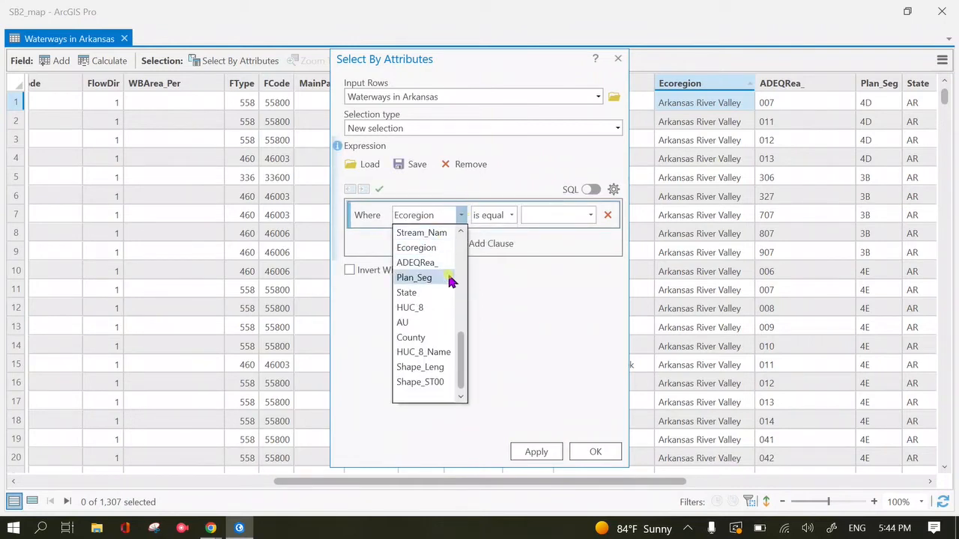
left_click_drag(464, 368, 464, 268)
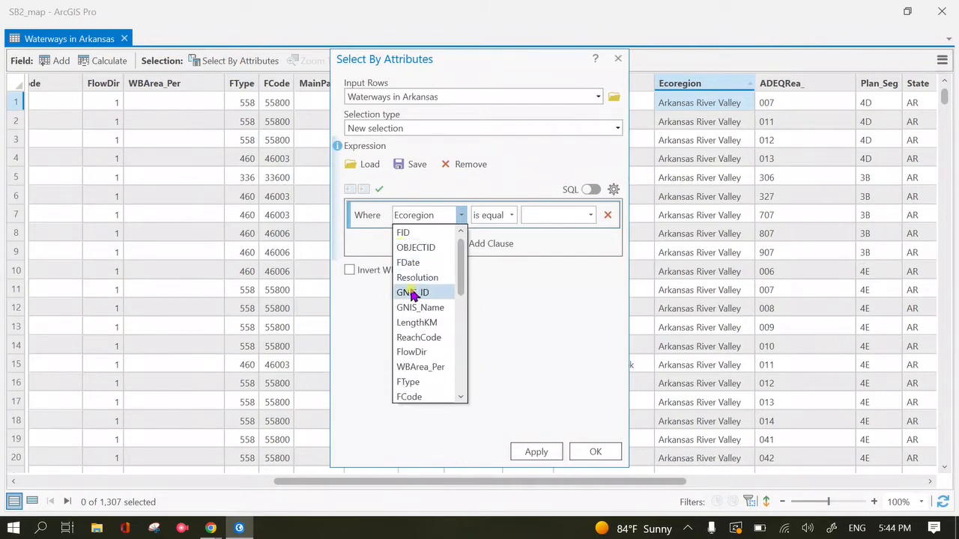
left_click(593, 218)
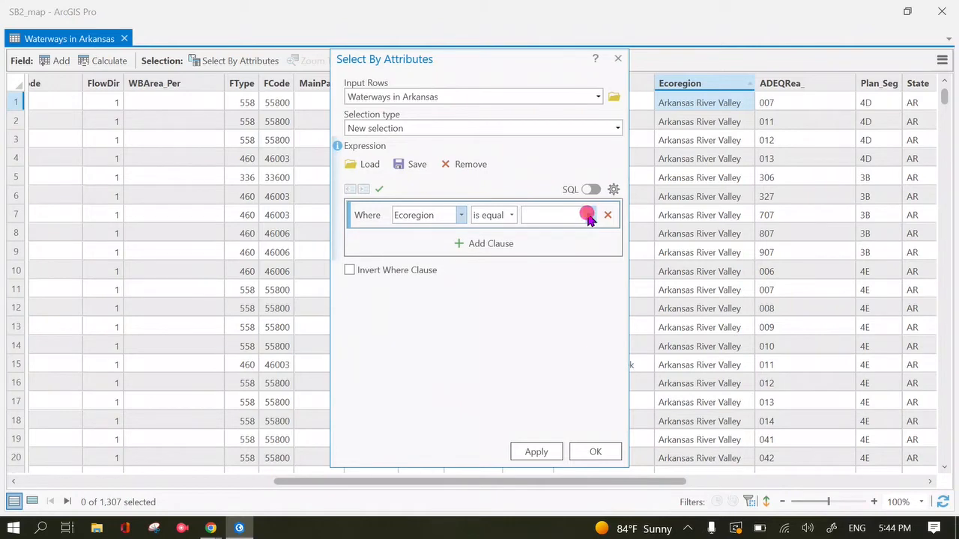
left_click(588, 215)
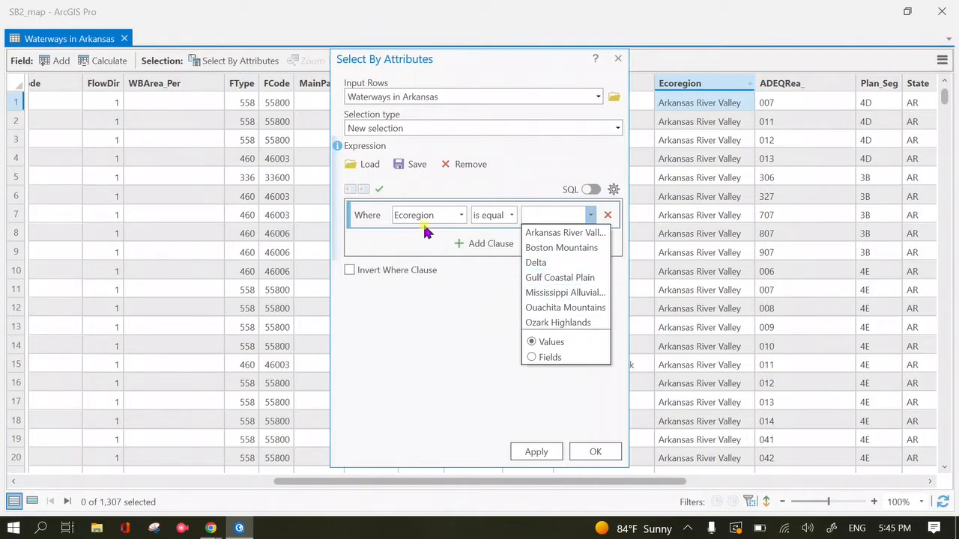
left_click(430, 358)
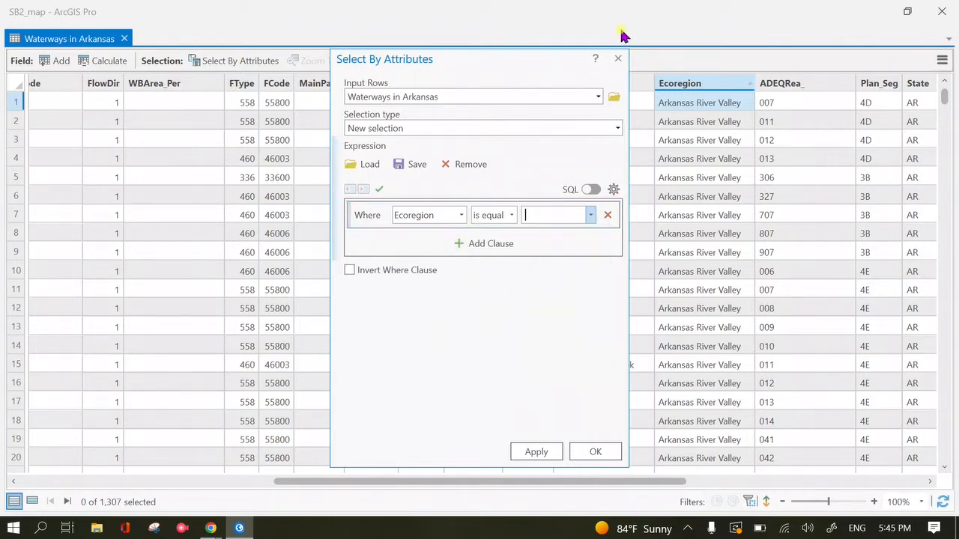
left_click(619, 57)
left_click(688, 529)
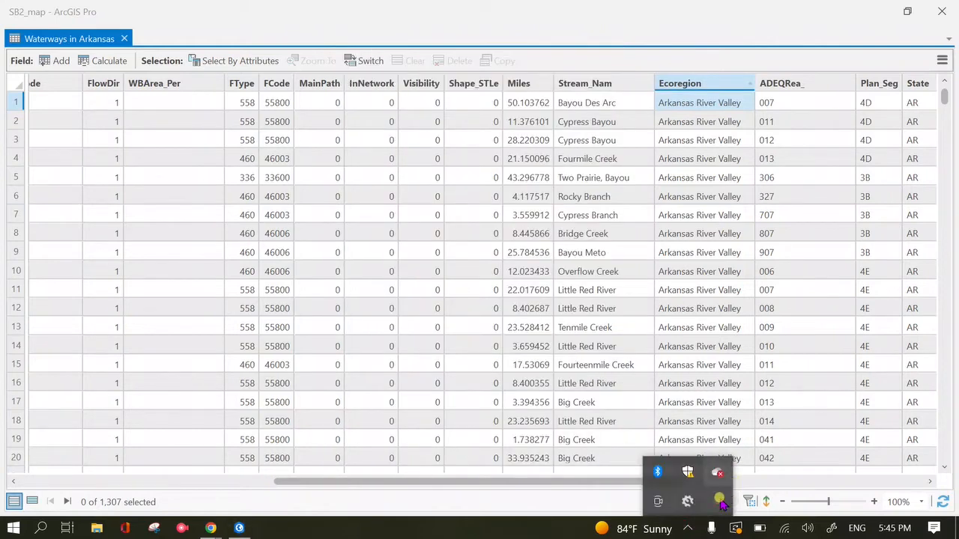
left_click(717, 501)
left_click(567, 243)
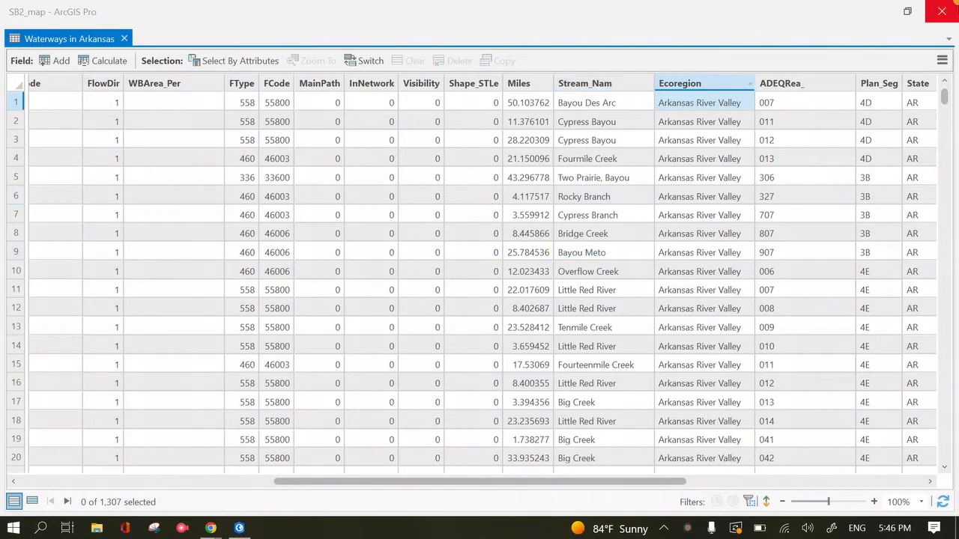
Step: Close the waterways attribute table, the remaining Select By Attributes dialog and the Symbology pane to return to the full map
left_click(941, 11)
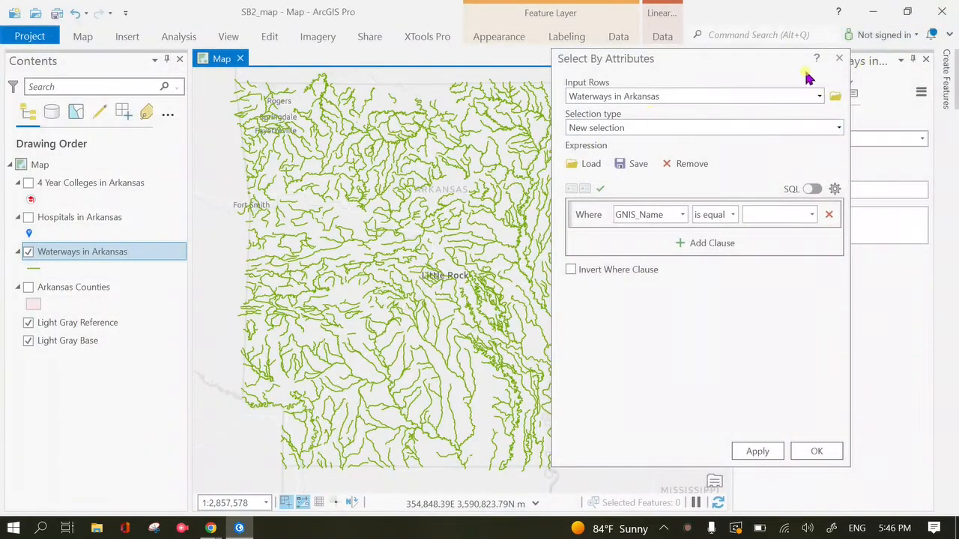
left_click(839, 59)
left_click(926, 59)
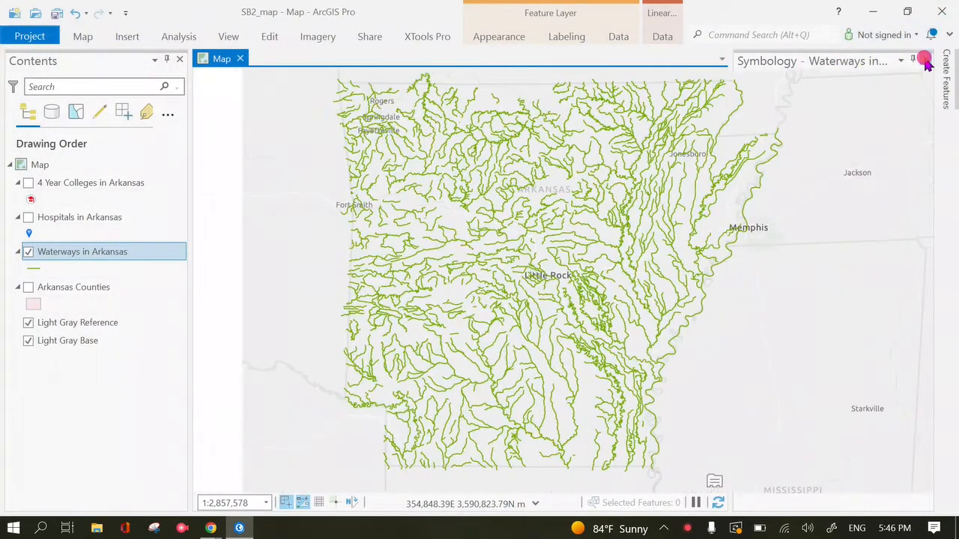
Step: Open the symbology settings of the Waterways in Arkansas layer and set its primary symbology to Unique Values
left_click(90, 255)
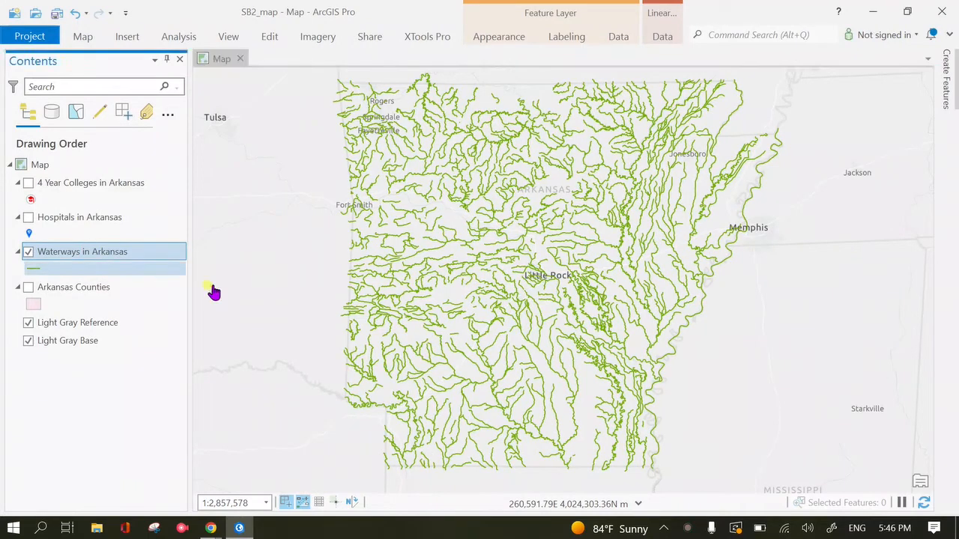
left_click(493, 39)
left_click(465, 88)
left_click(464, 75)
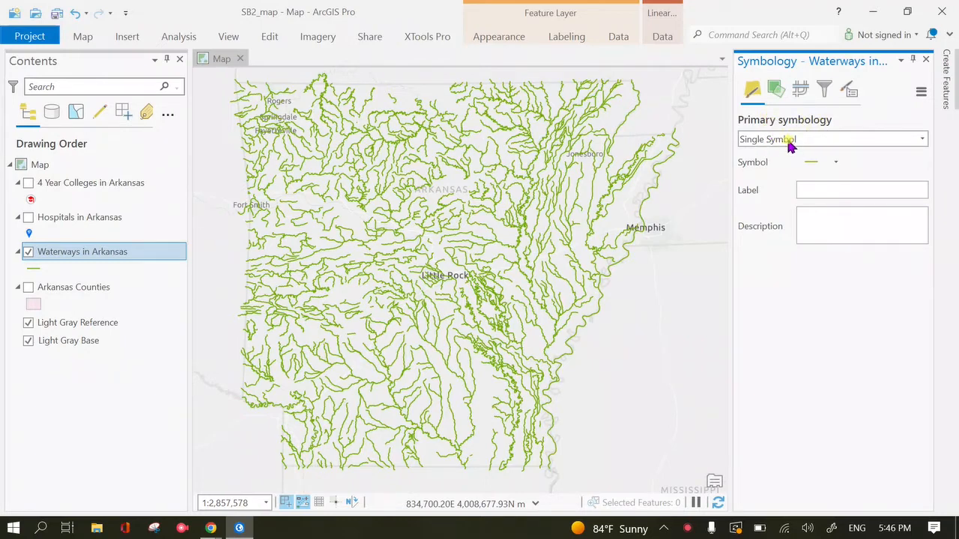
left_click(924, 141)
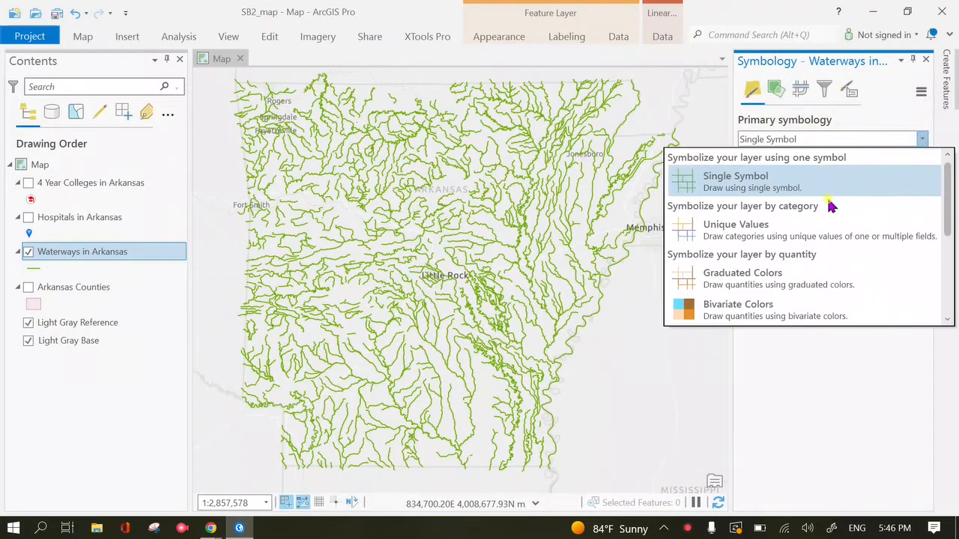
left_click(825, 225)
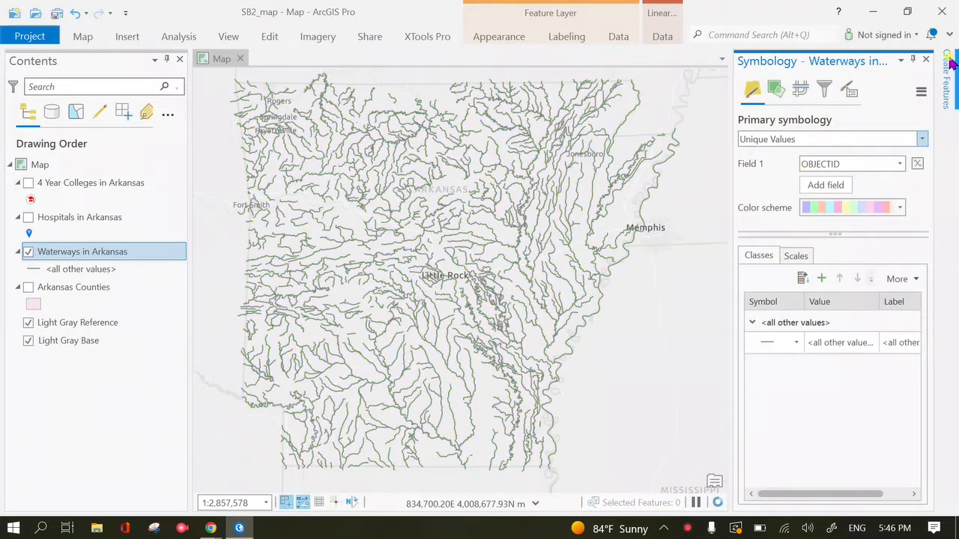
Step: Close the Symbology pane and open the choice of symbology types for the Waterways in Arkansas layer
left_click(926, 59)
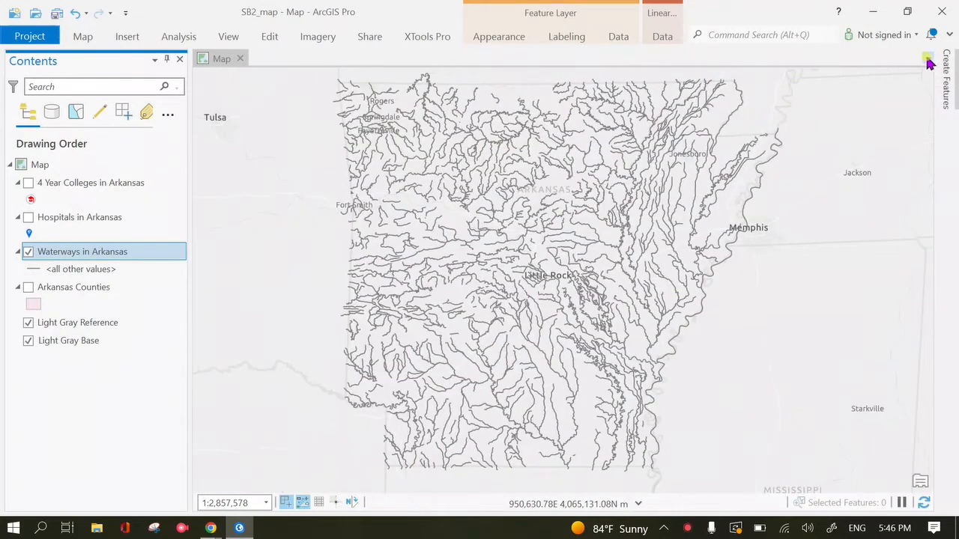
left_click(476, 37)
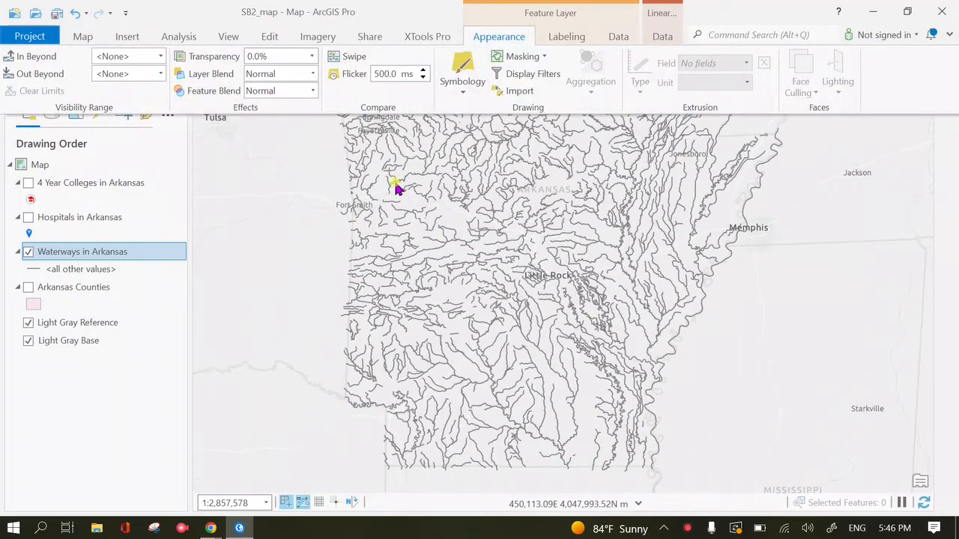
left_click(448, 97)
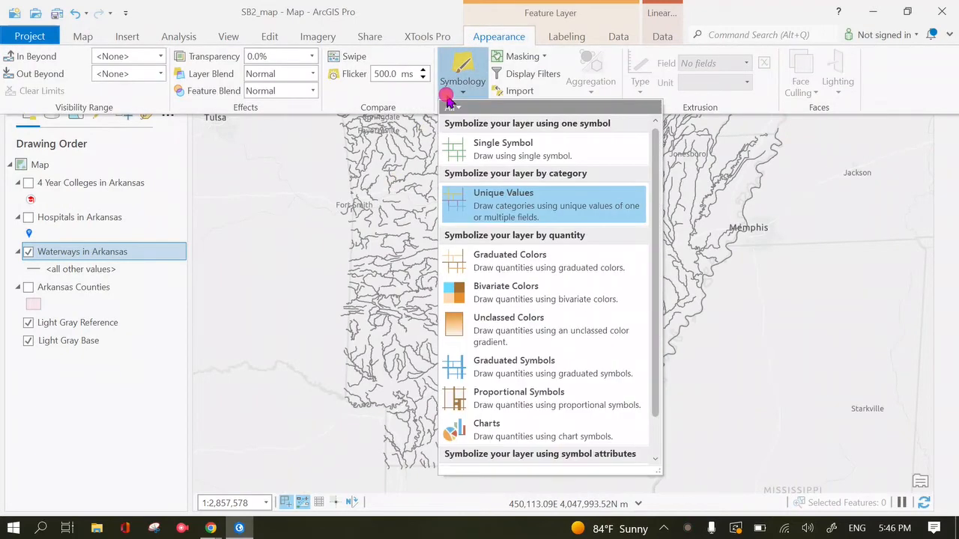
Step: Symbolize the Waterways in Arkansas layer with unique values based on the Ecoregion field and review its symbol classes
left_click(514, 217)
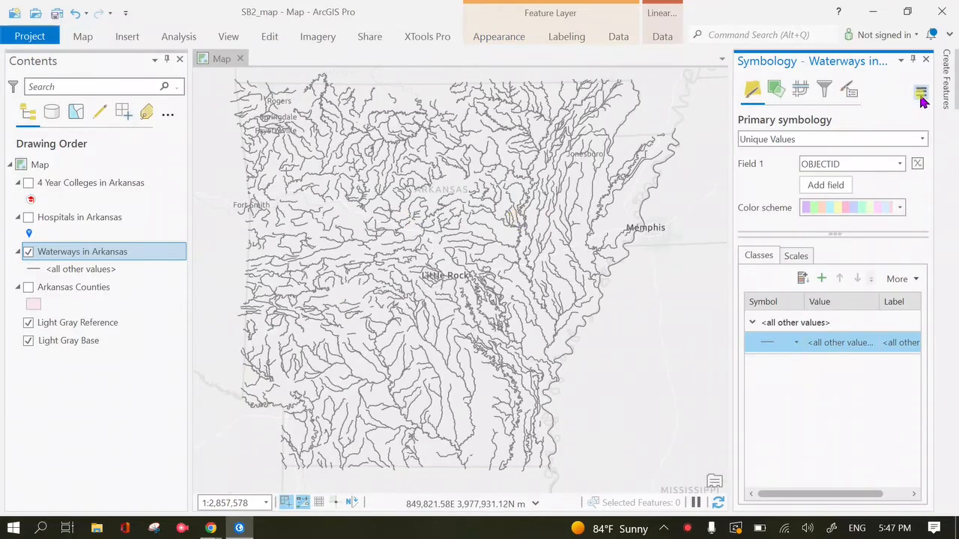
left_click(925, 140)
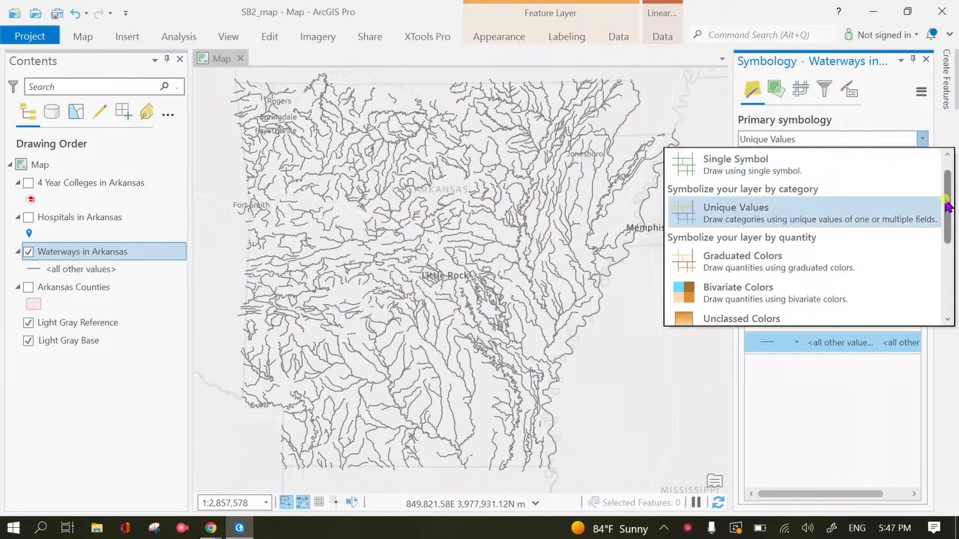
left_click_drag(947, 221, 931, 200)
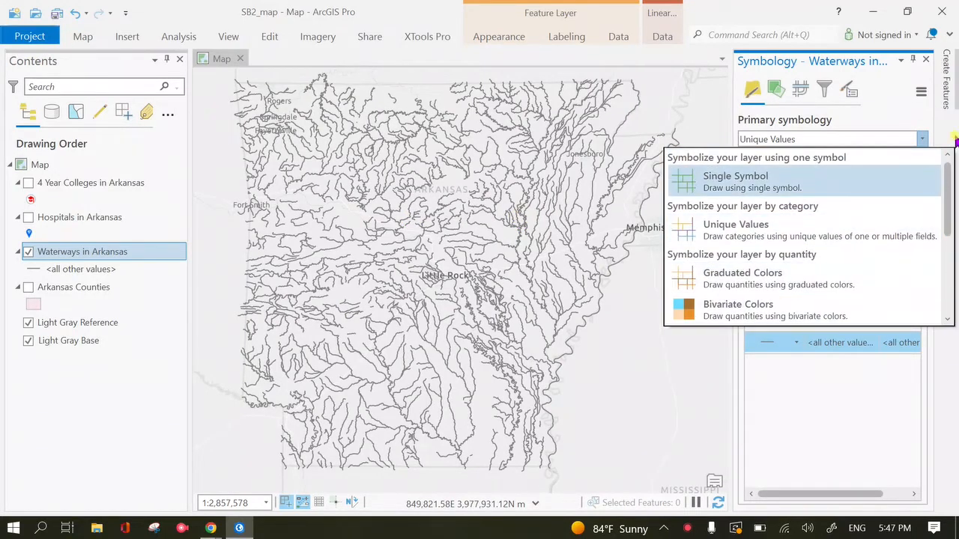
left_click(916, 106)
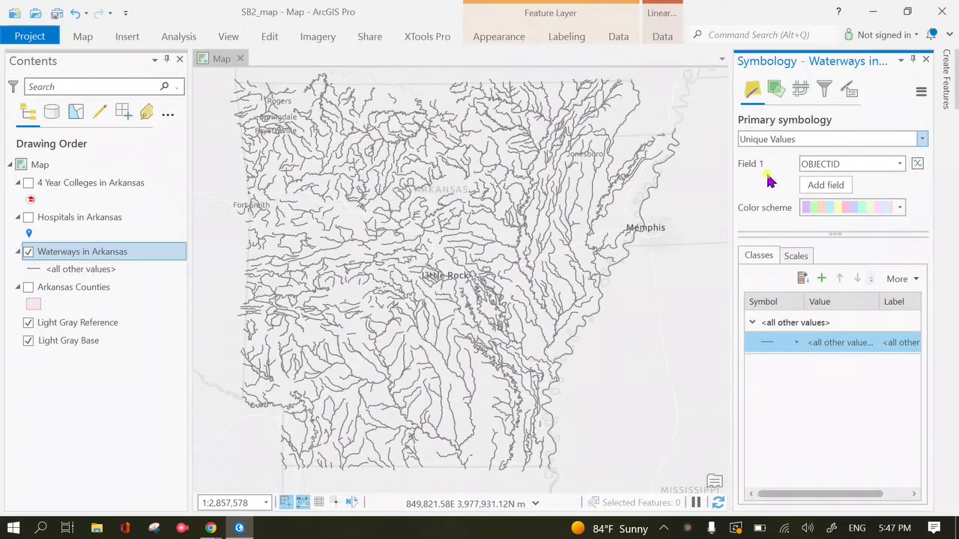
left_click(899, 164)
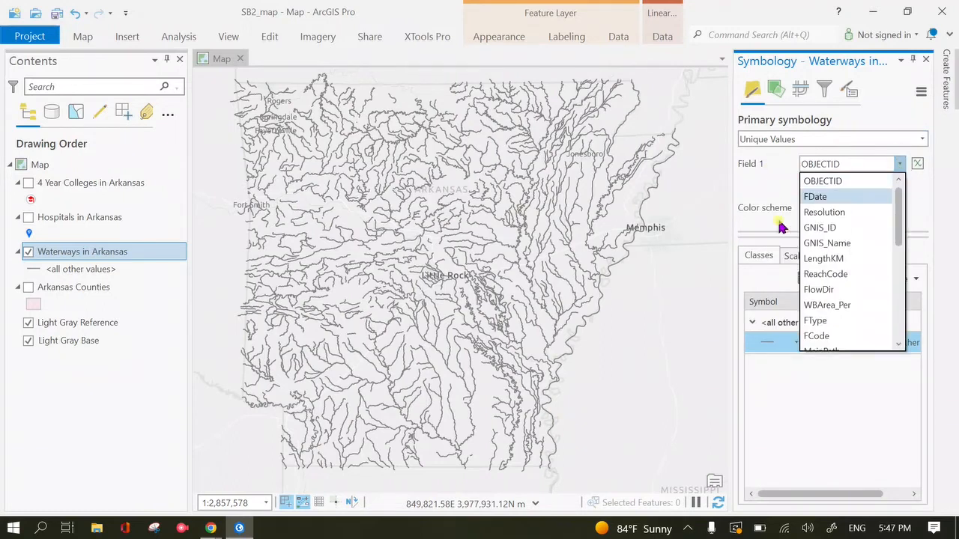
left_click_drag(898, 237, 901, 299)
left_click(850, 292)
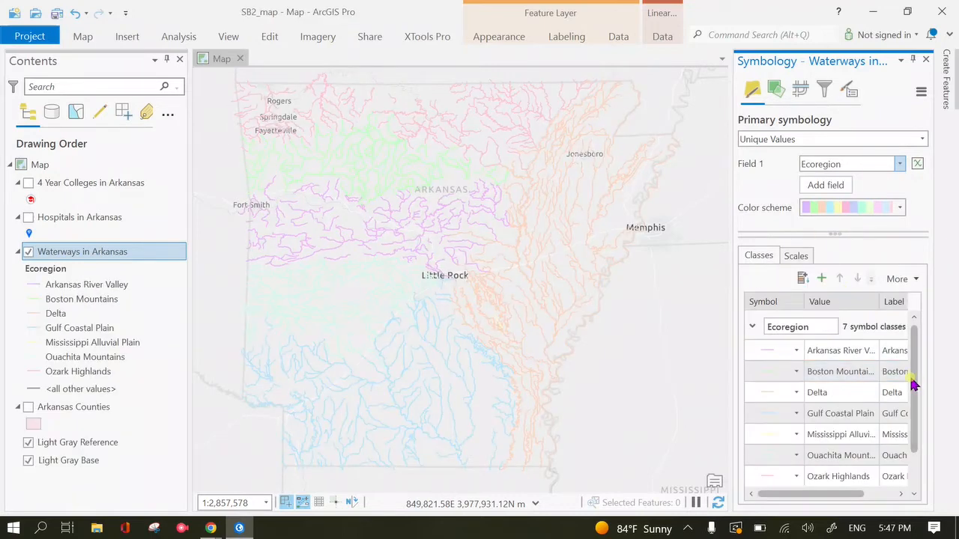
left_click(914, 456)
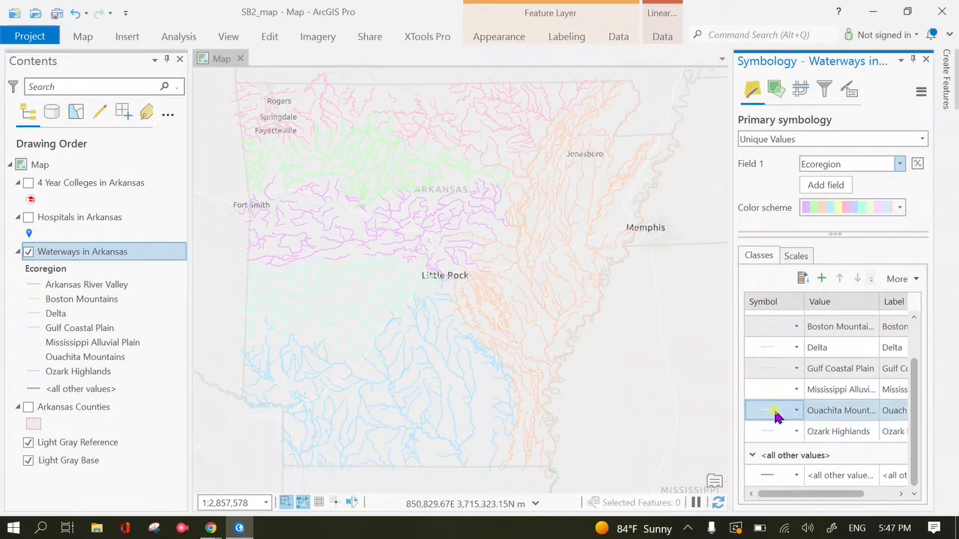
left_click(843, 479)
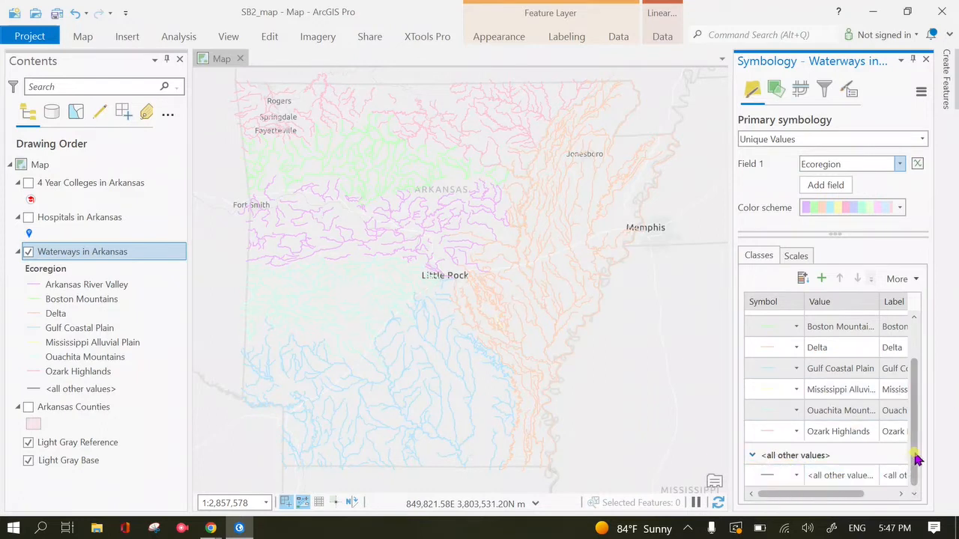
scroll(914, 382, "up", 2)
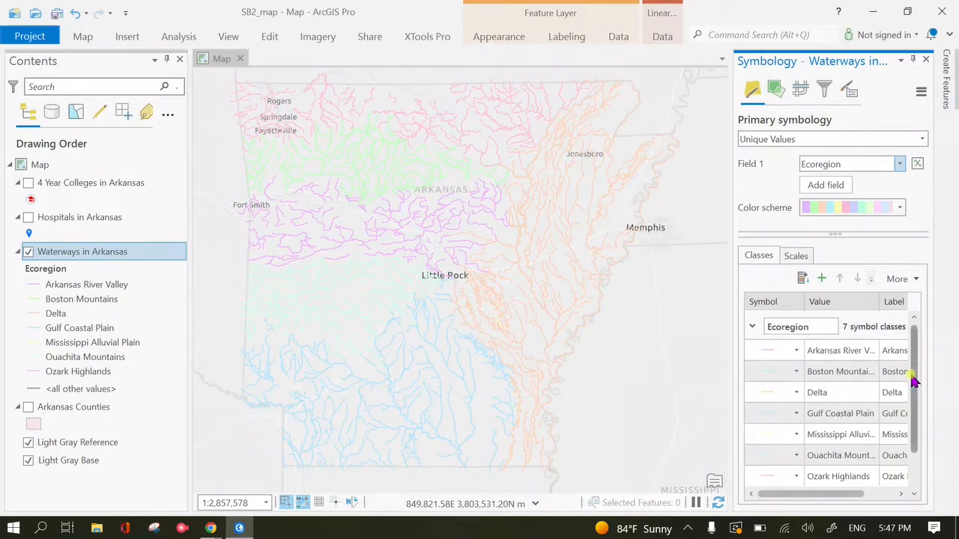
Step: Try the Basic Random color scheme and a darker multicolor scheme on the waterways' ecoregion classes
left_click(899, 209)
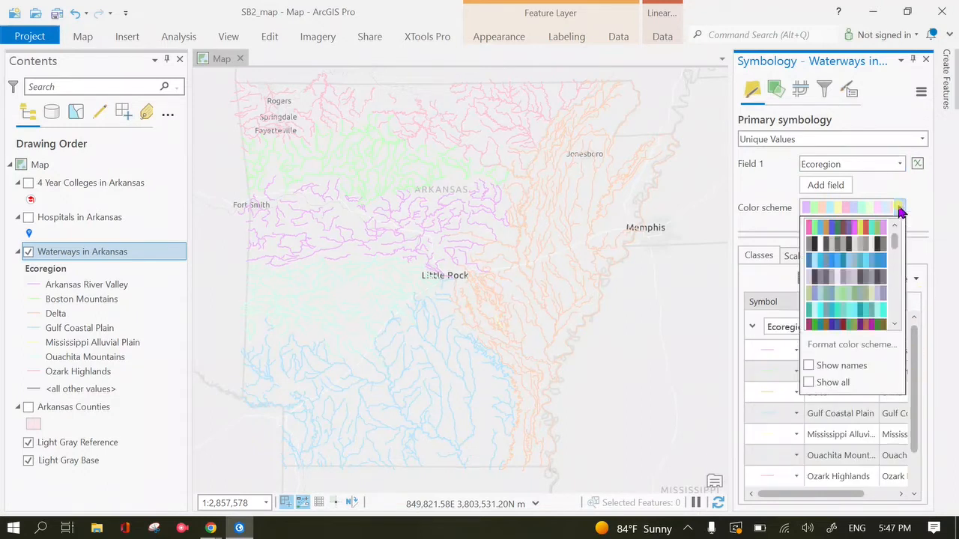
left_click(867, 229)
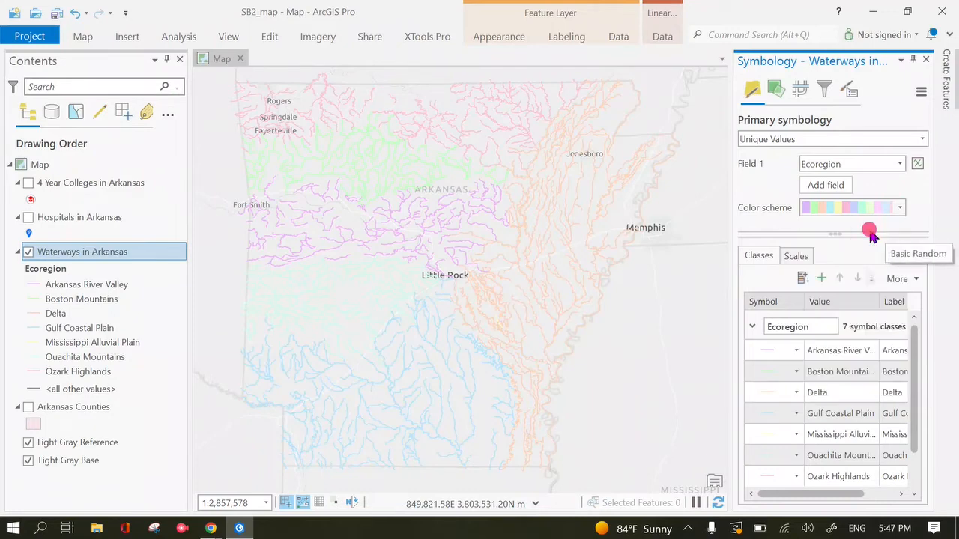
left_click(899, 207)
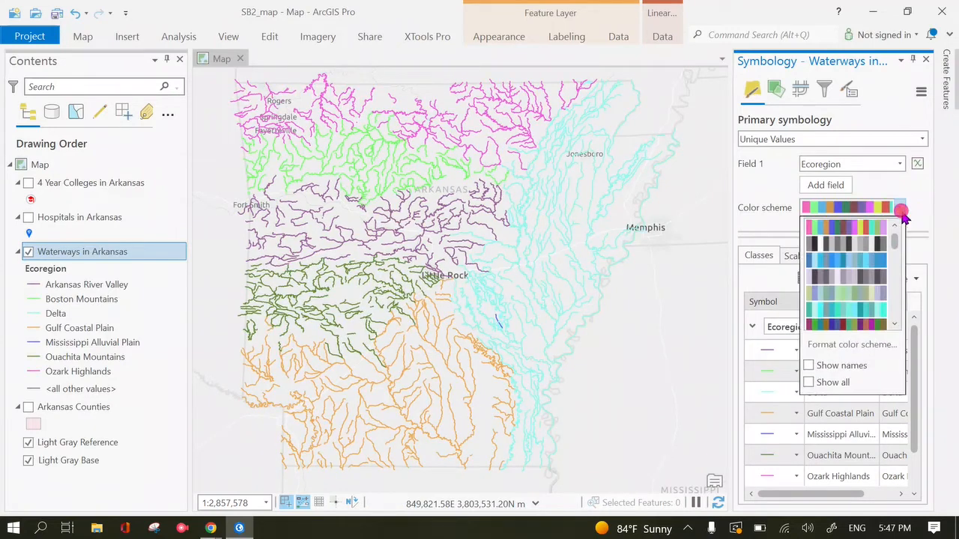
left_click(873, 322)
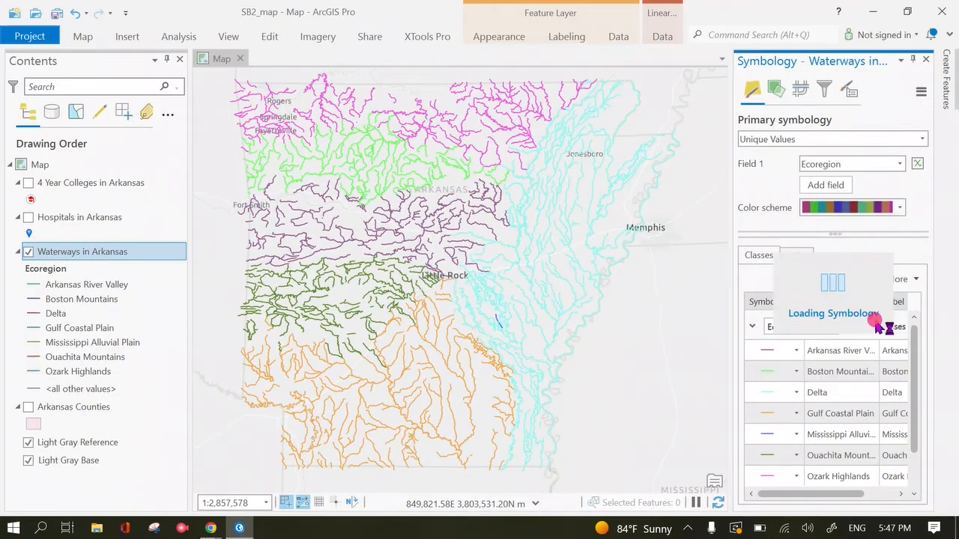
left_click(901, 209)
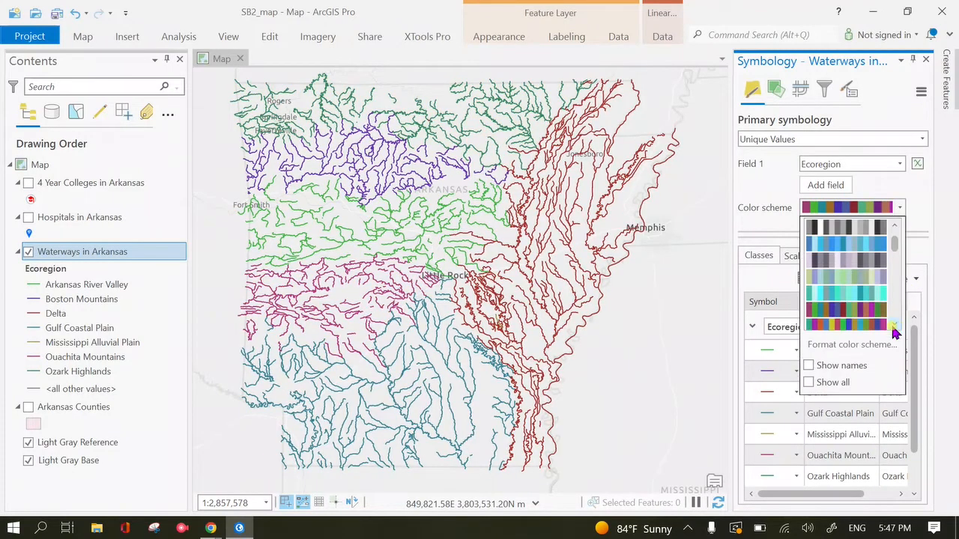
Step: Turn on the 4 Year Colleges in Arkansas and Hospitals in Arkansas layers on the map
left_click(34, 218)
left_click(28, 183)
left_click(33, 217)
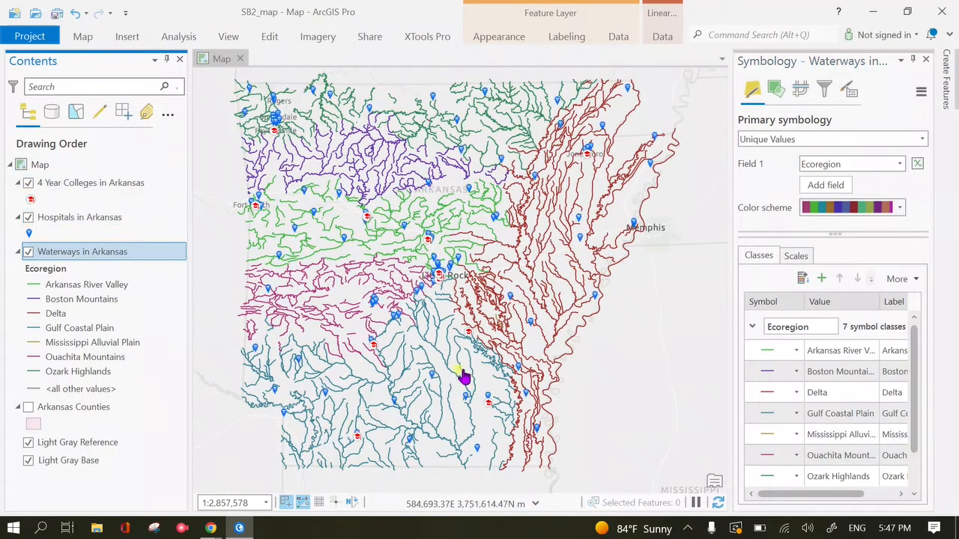
left_click(810, 355)
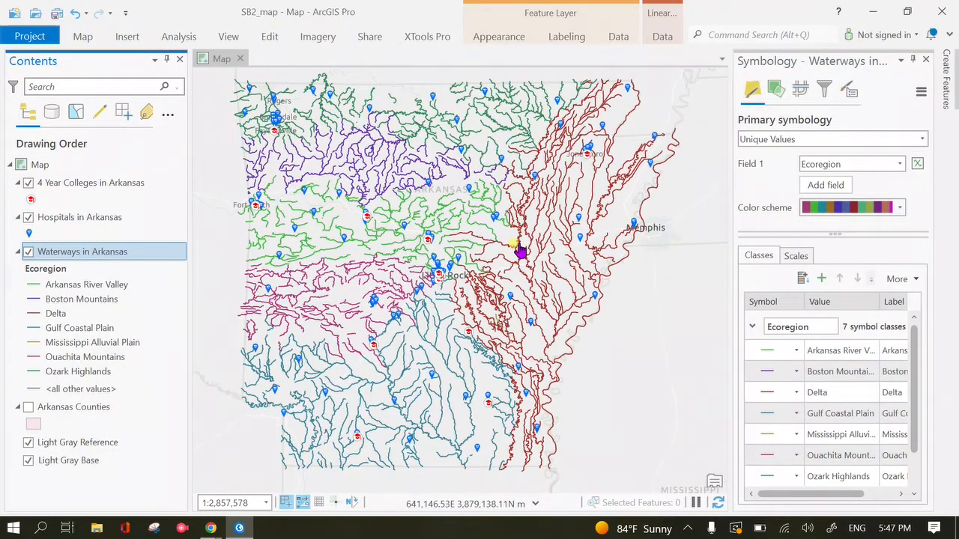
Step: Apply a muted green, blue and yellow color scheme to the waterways' ecoregion classes and review the class list
left_click(899, 208)
left_click(893, 327)
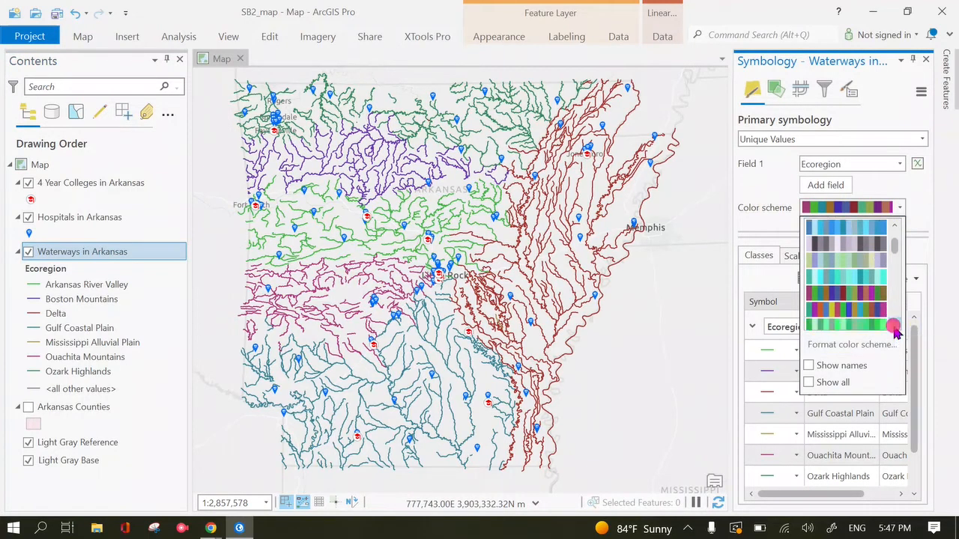
left_click(893, 327)
left_click(894, 328)
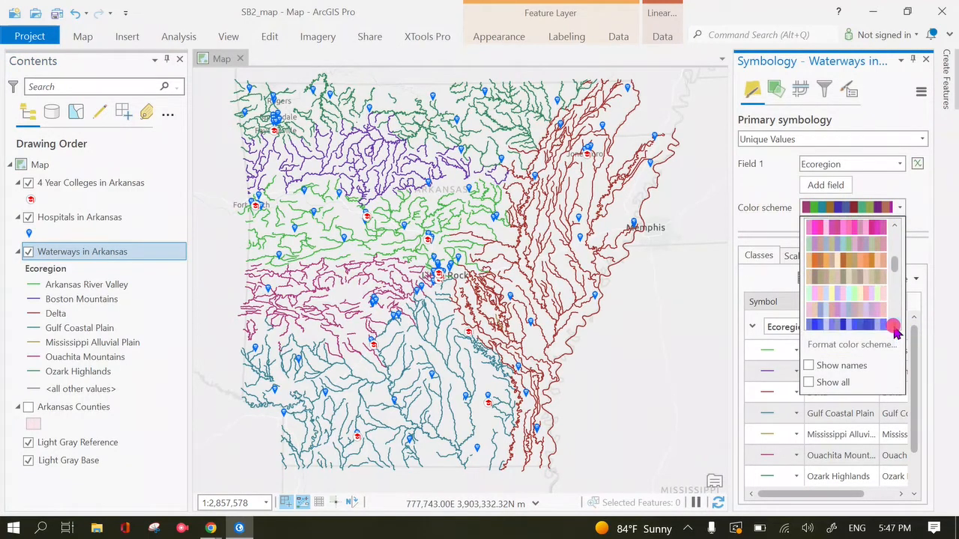
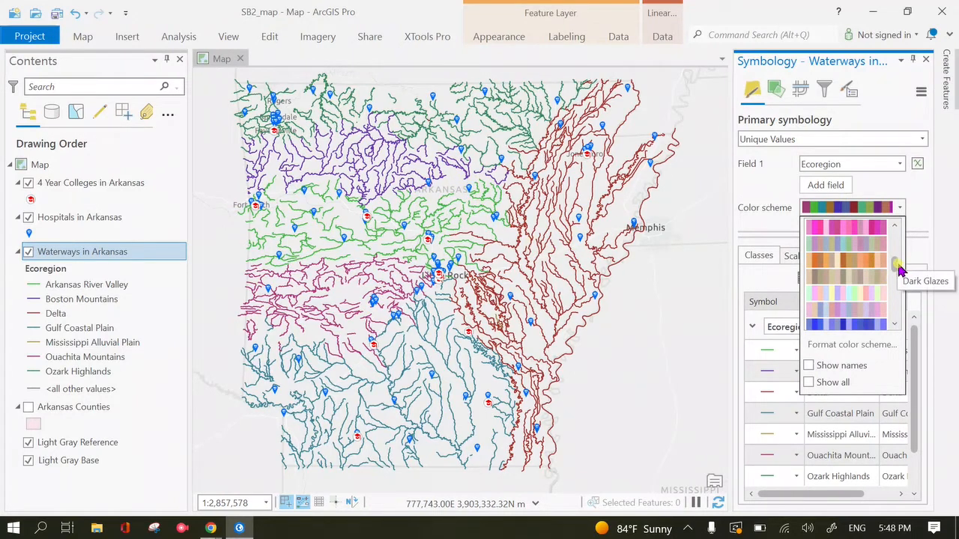
left_click_drag(896, 266, 902, 292)
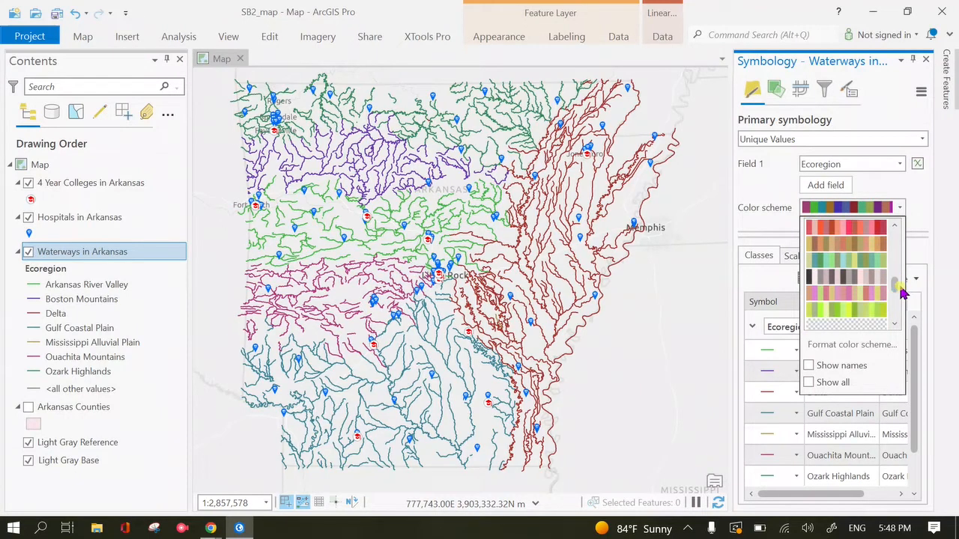
left_click(845, 275)
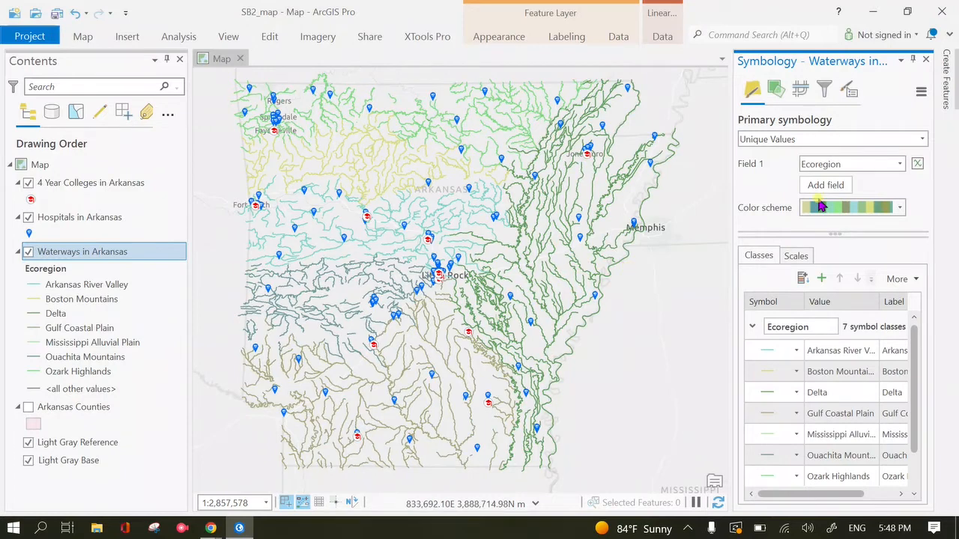
left_click(820, 357)
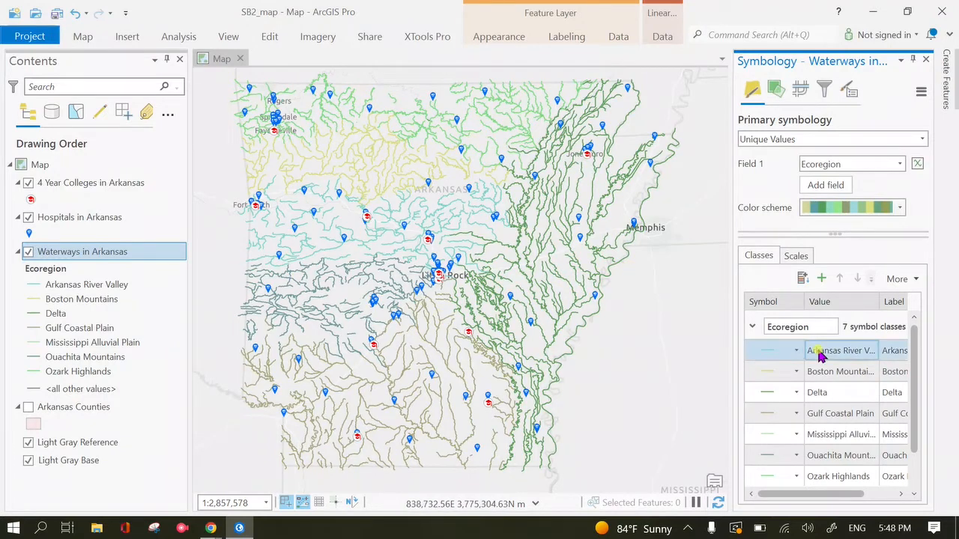
left_click(884, 357)
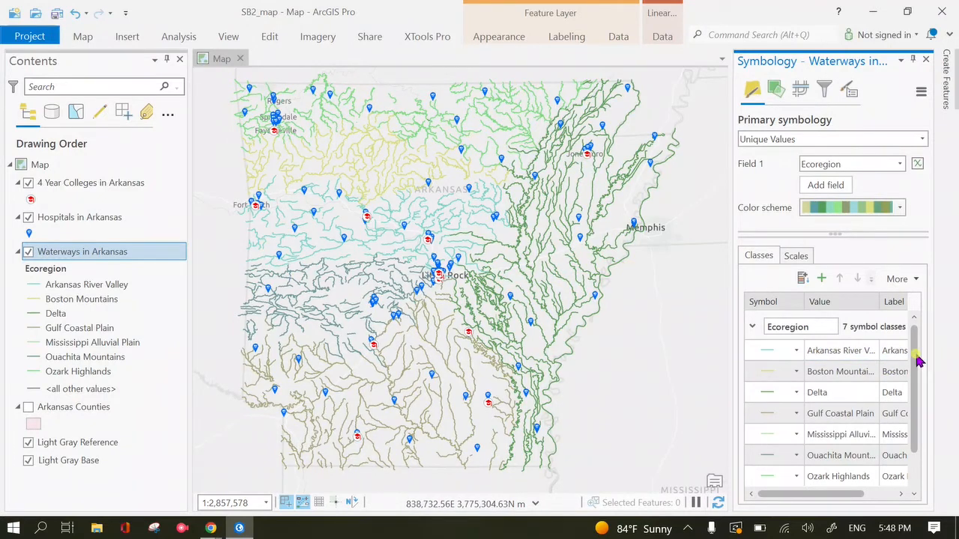
scroll(912, 388, "down", 2)
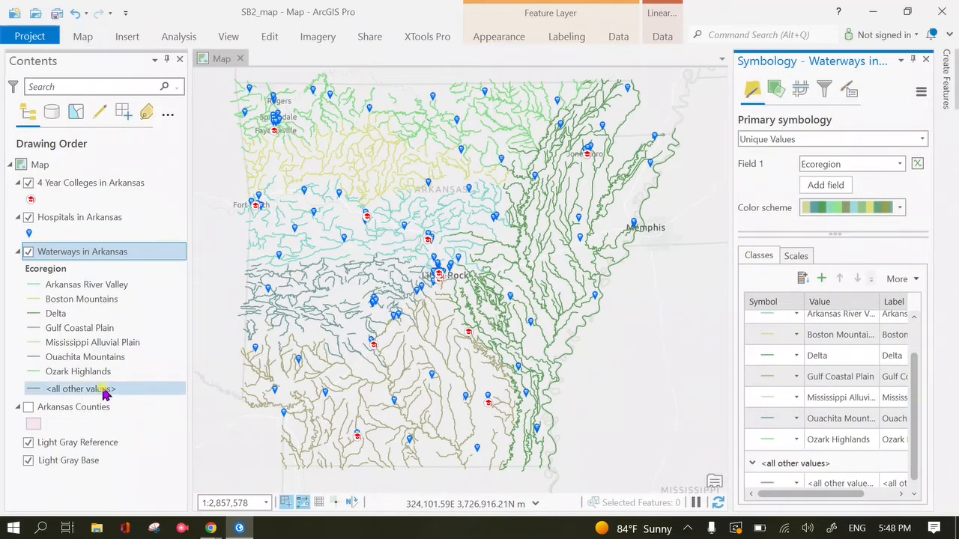
Step: Show the Arkansas Counties layer instead of the Waterways in Arkansas layer and make the counties the selected layer
left_click(27, 407)
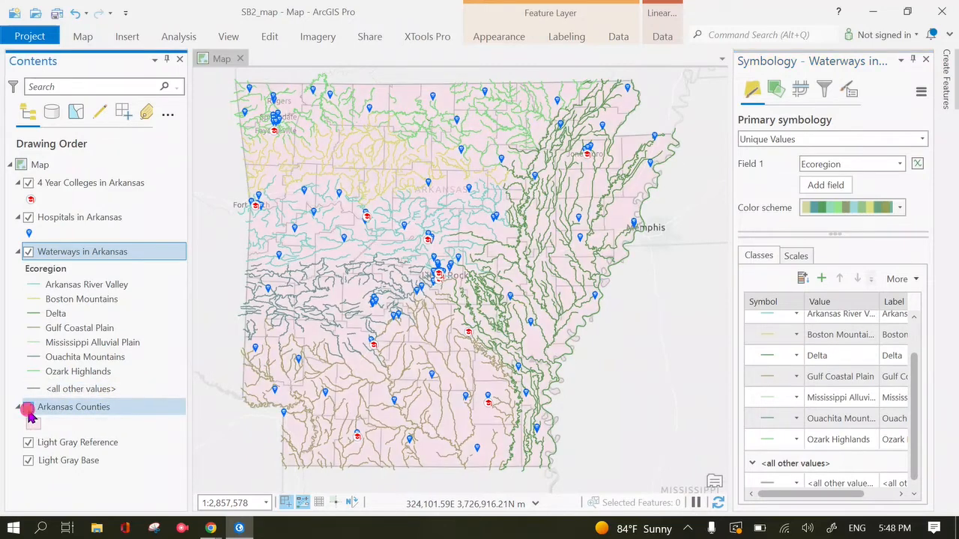
left_click(28, 252)
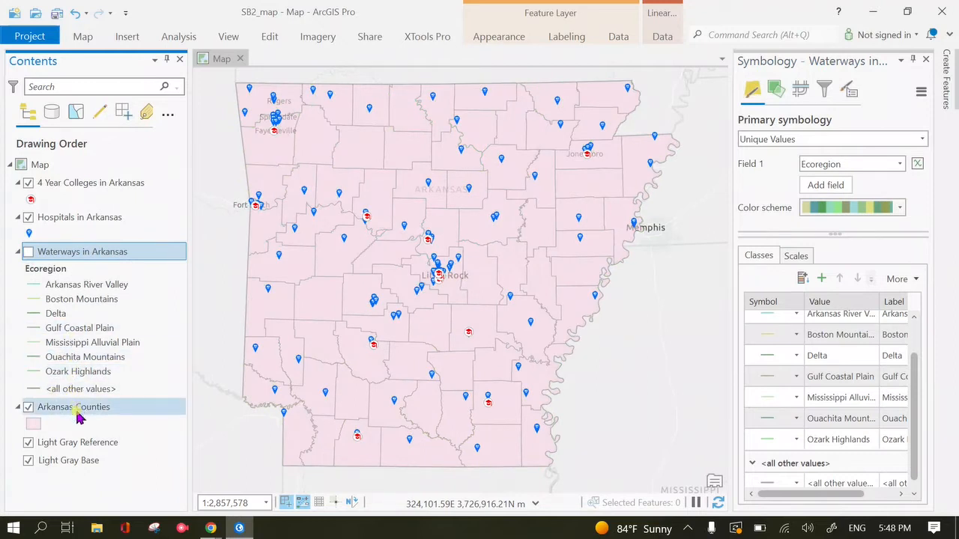
left_click(494, 37)
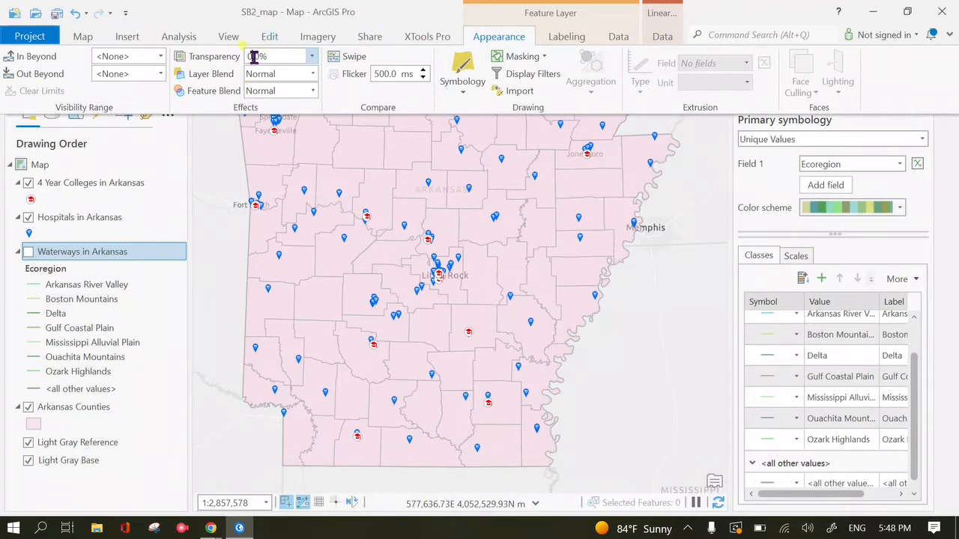
left_click(88, 414)
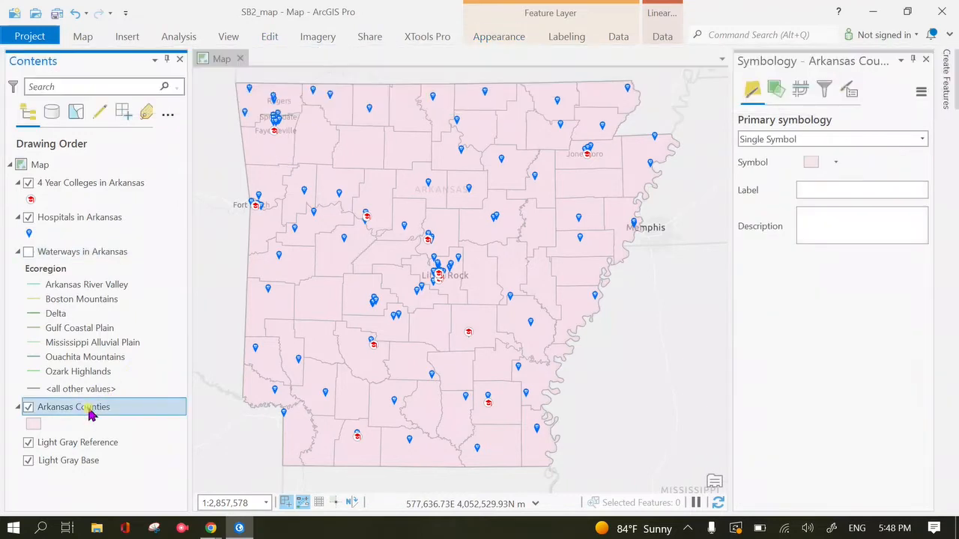
left_click(90, 412)
Step: Raise the Arkansas Counties layer's transparency to 100% and lower it to 33.7%
left_click(512, 31)
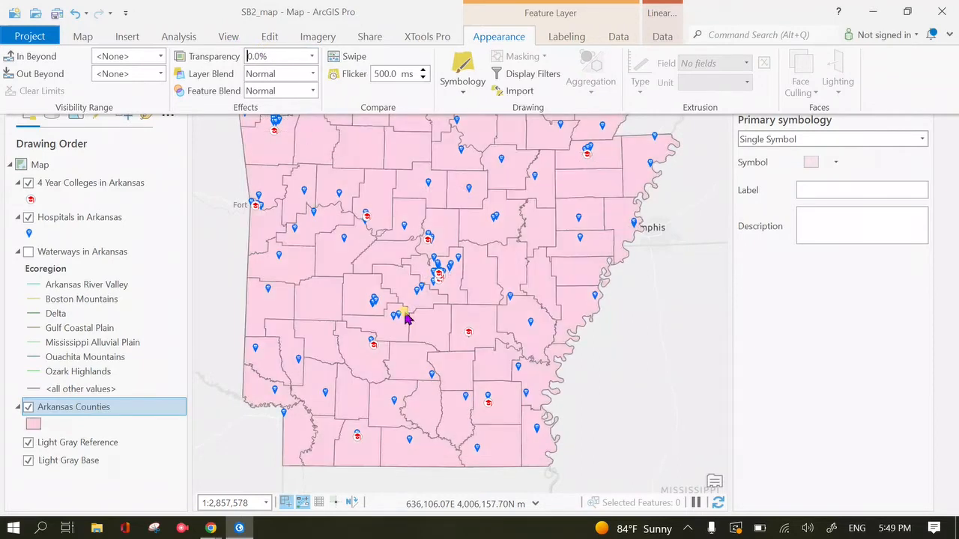
left_click(311, 57)
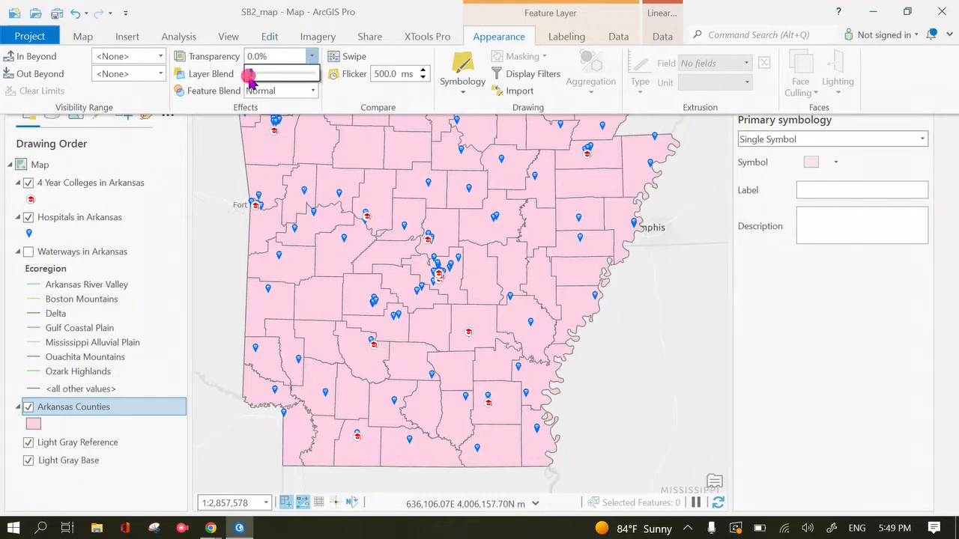
left_click_drag(250, 81, 324, 83)
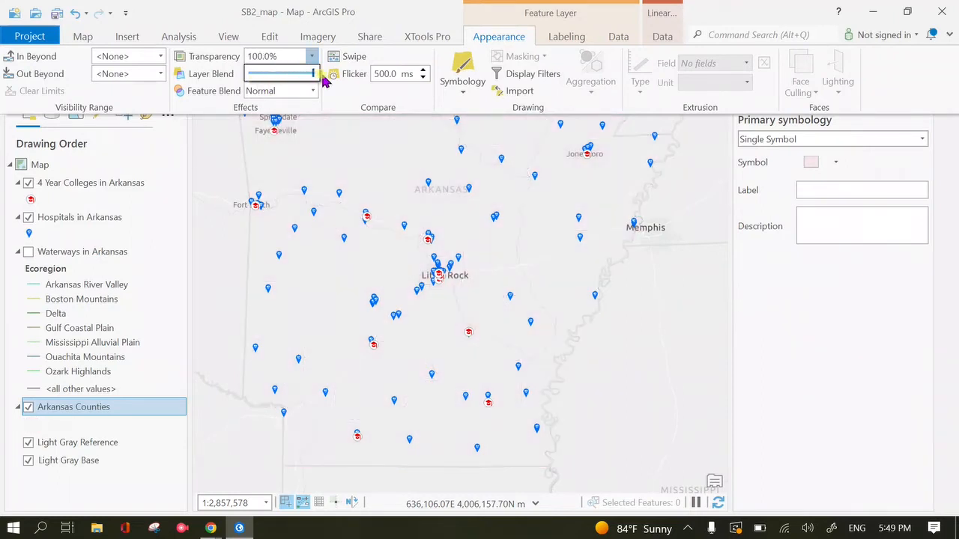
left_click_drag(314, 78, 272, 84)
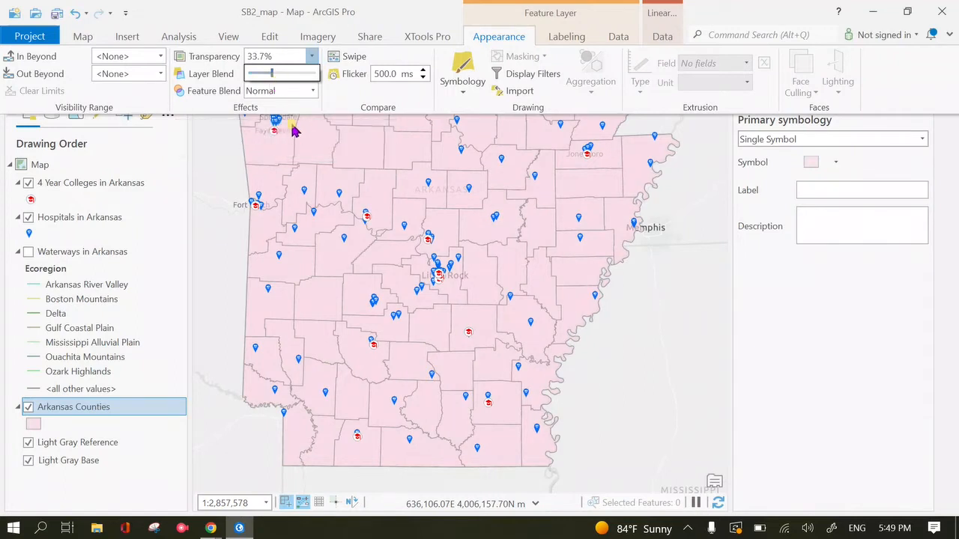
Step: Set the Arkansas Counties layer's transparency to 100%
left_click(270, 73)
left_click_drag(271, 73, 315, 90)
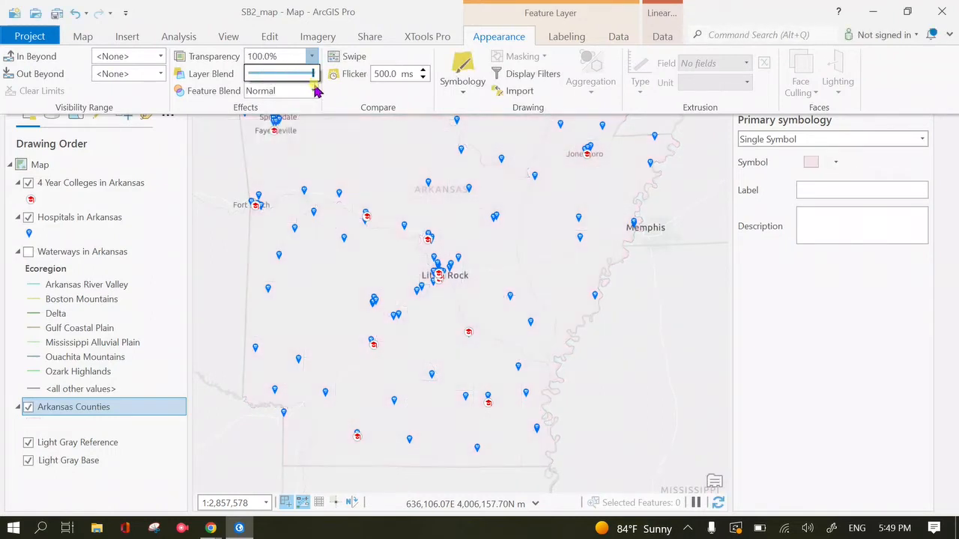
mouse_move(441, 229)
left_mouse_down()
mouse_move(453, 257)
mouse_move(458, 224)
left_mouse_up()
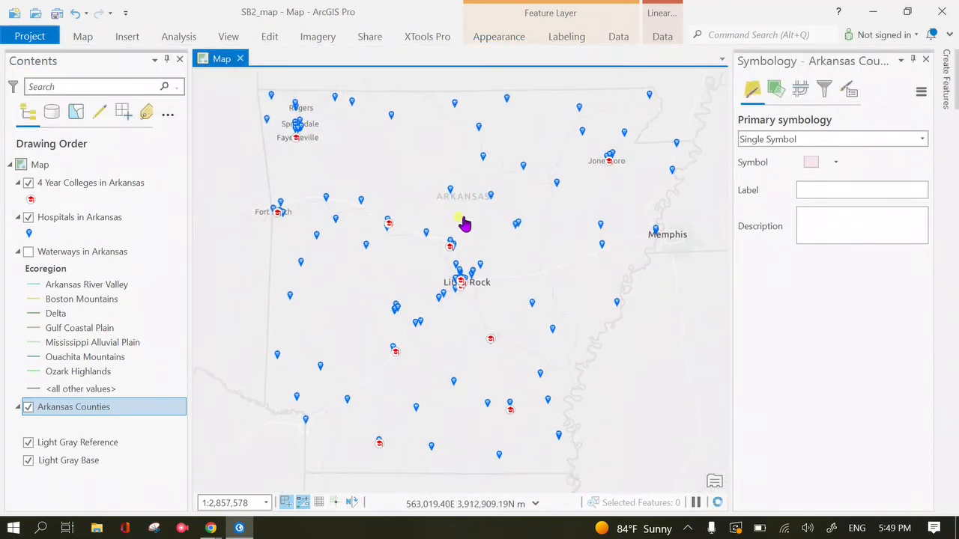
Step: Set the Arkansas Counties layer's transparency to 0%
left_click(500, 36)
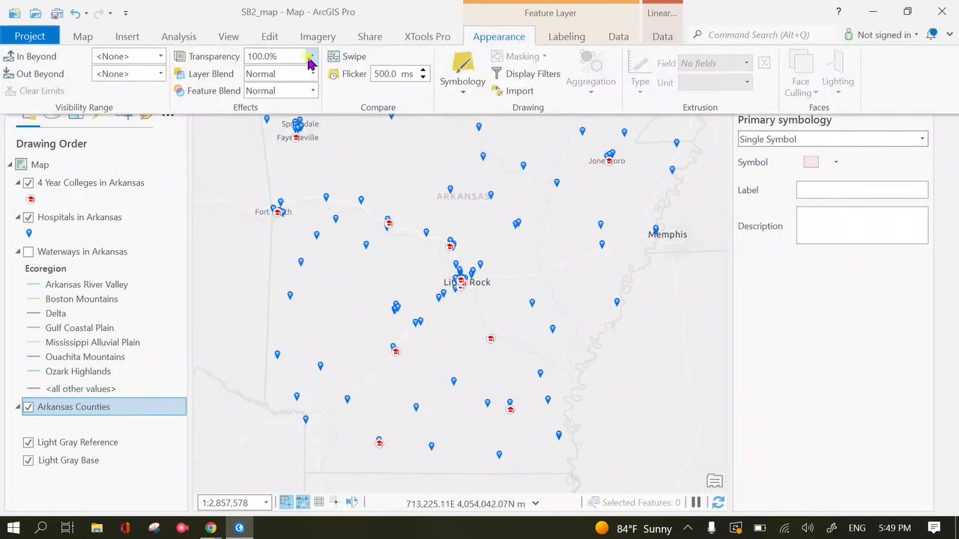
left_click(313, 58)
left_click_drag(316, 73, 235, 78)
left_click(341, 272)
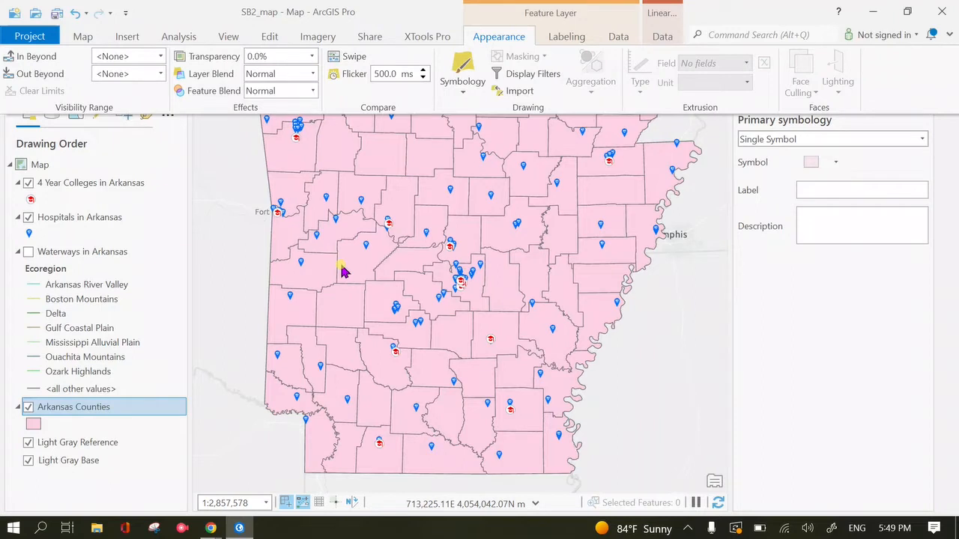
Step: Browse the polygon symbol gallery for the Arkansas Counties layer, then set the symbol's fill to No color and apply it
left_click(33, 424)
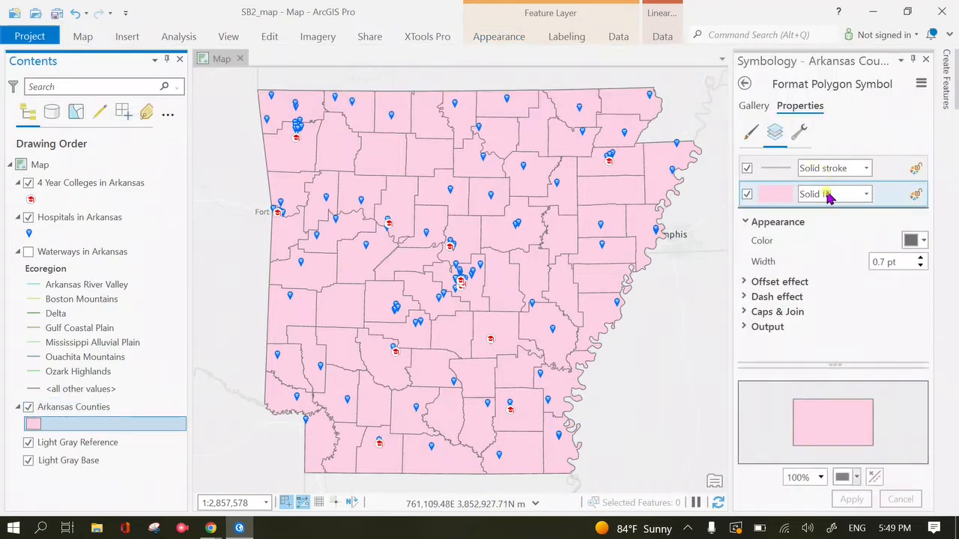
left_click(754, 106)
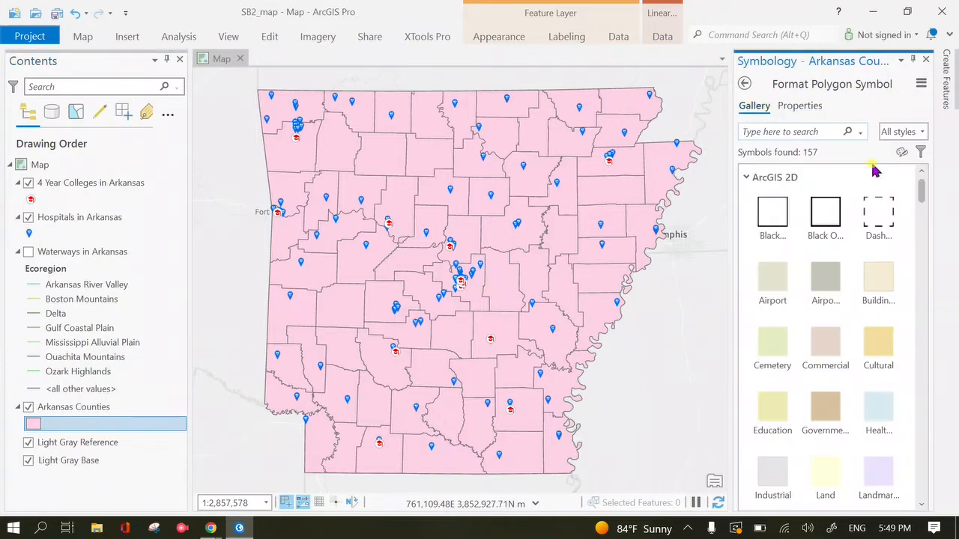
left_click(801, 107)
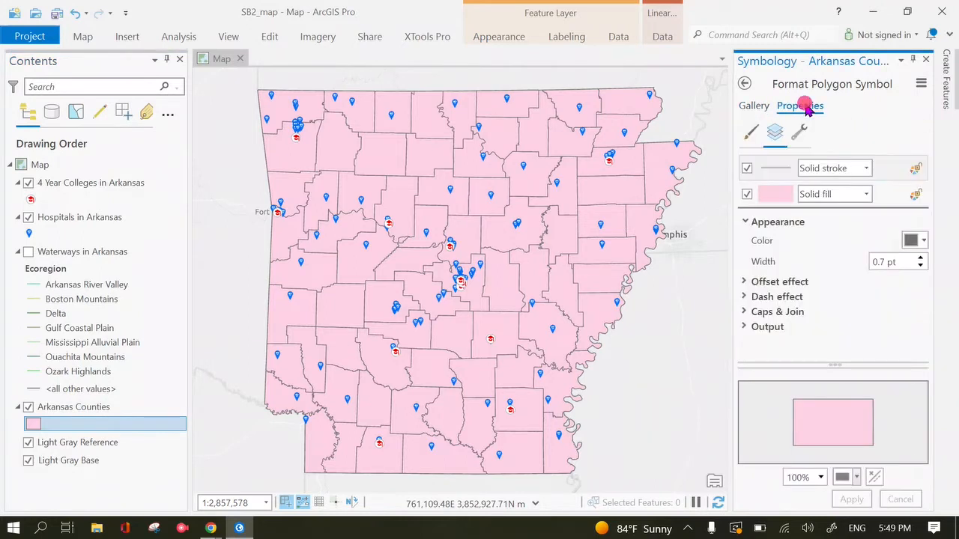
left_click(754, 105)
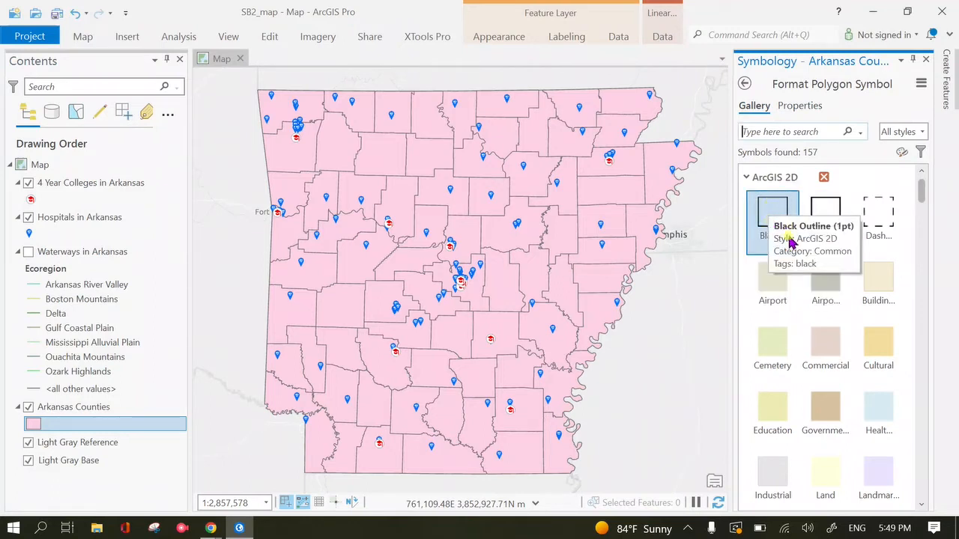
left_click_drag(922, 192, 929, 172)
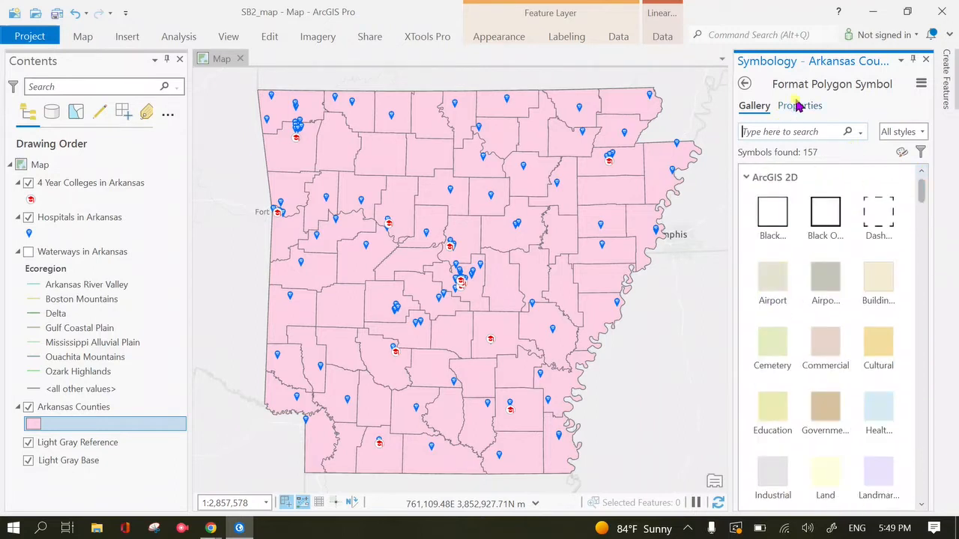
left_click(798, 107)
left_click(782, 197)
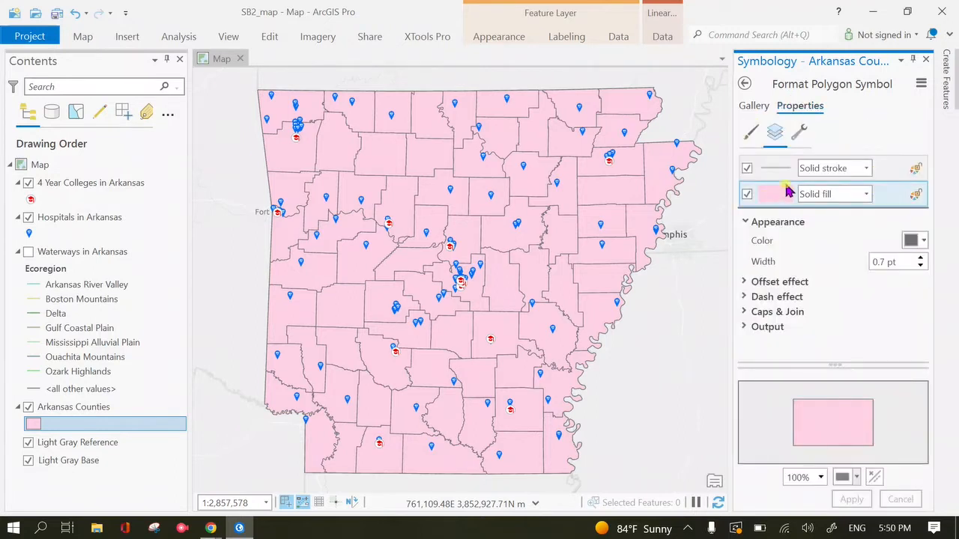
left_click(751, 132)
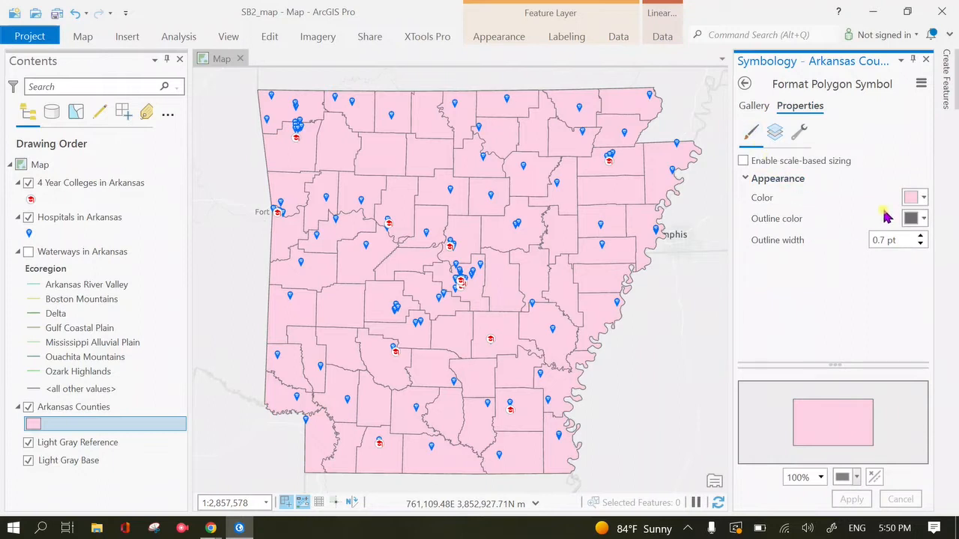
left_click(914, 198)
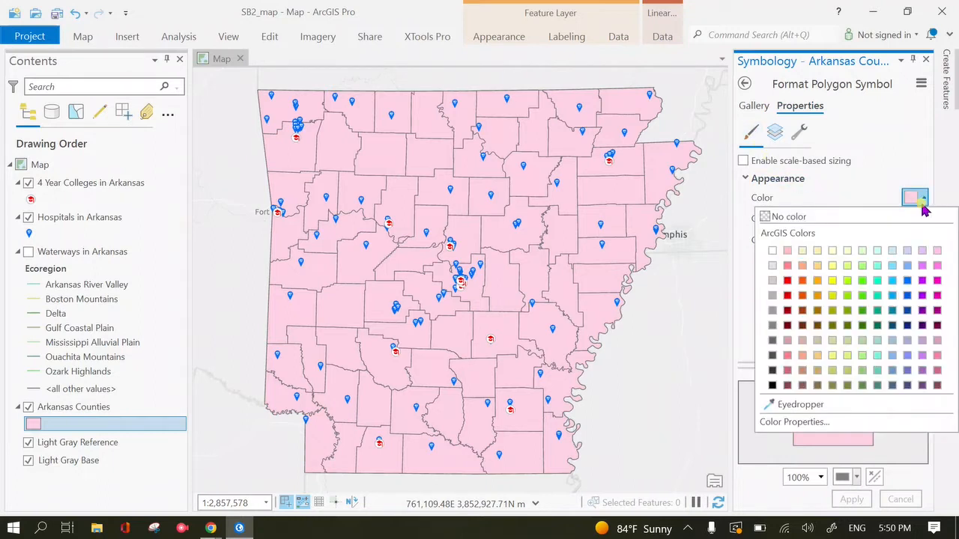
left_click(792, 217)
left_click(851, 499)
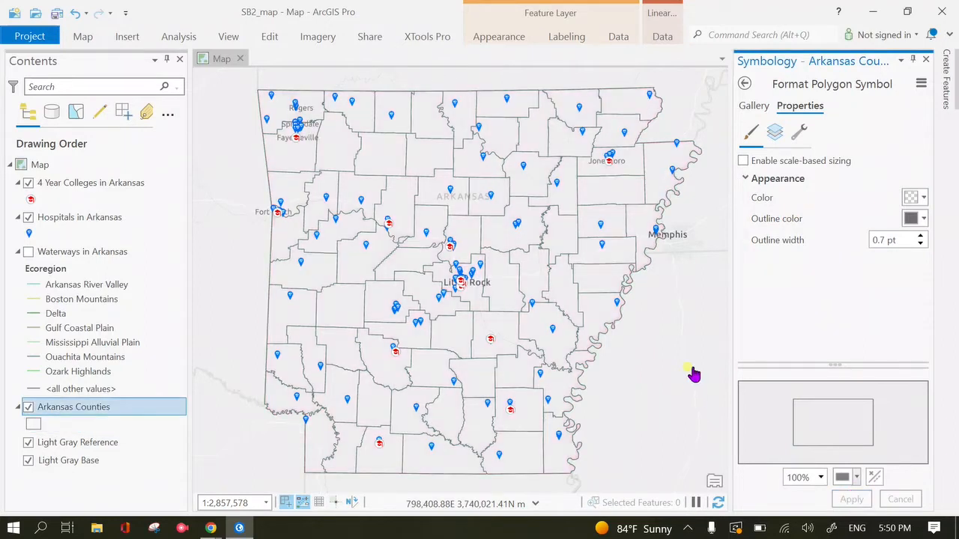
Step: Try a 1 pt outline width on the Arkansas Counties symbol and return it to 0.7 pt
left_click(920, 236)
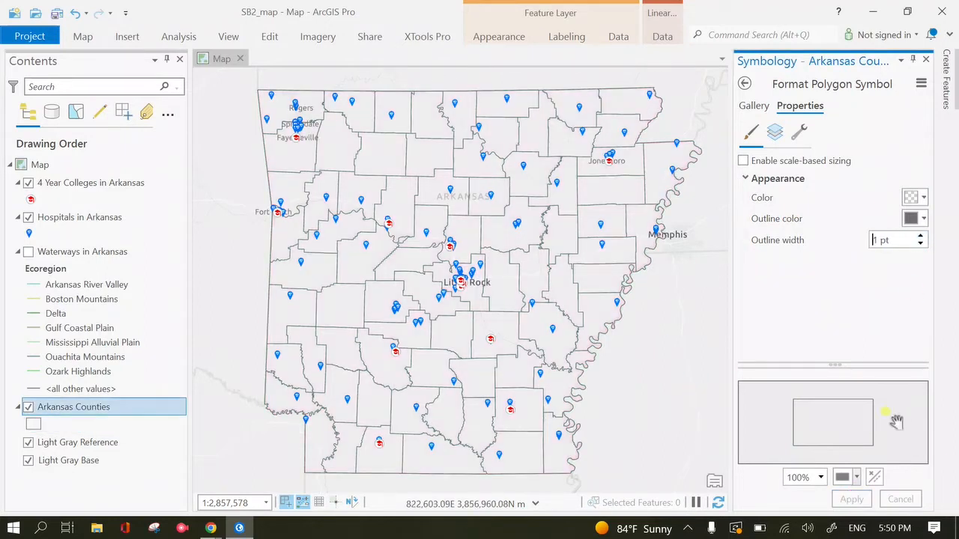
left_click(851, 499)
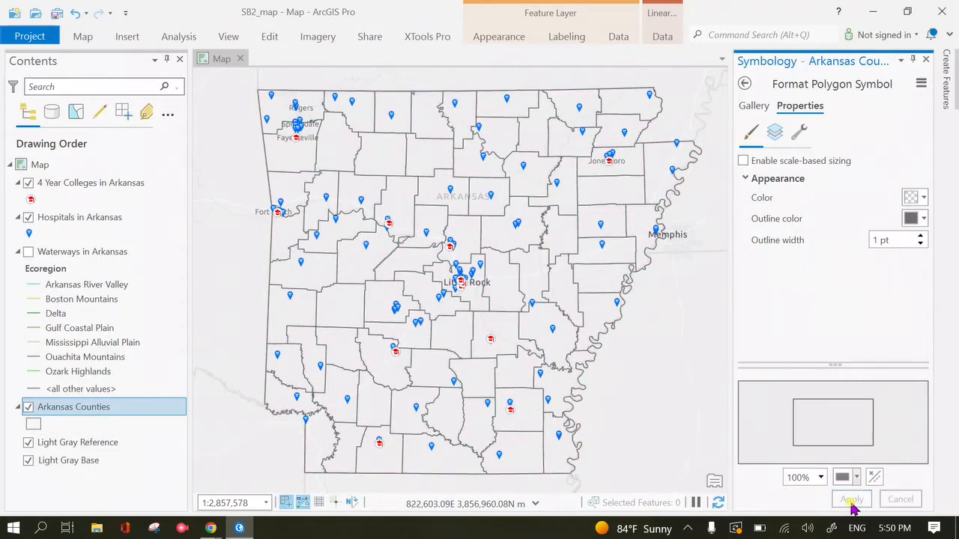
left_click(920, 242)
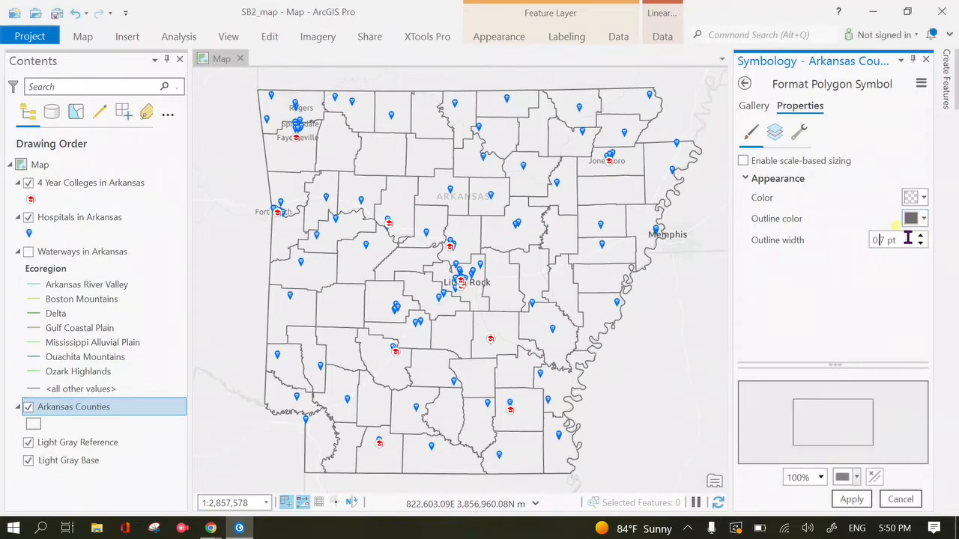
left_click(851, 499)
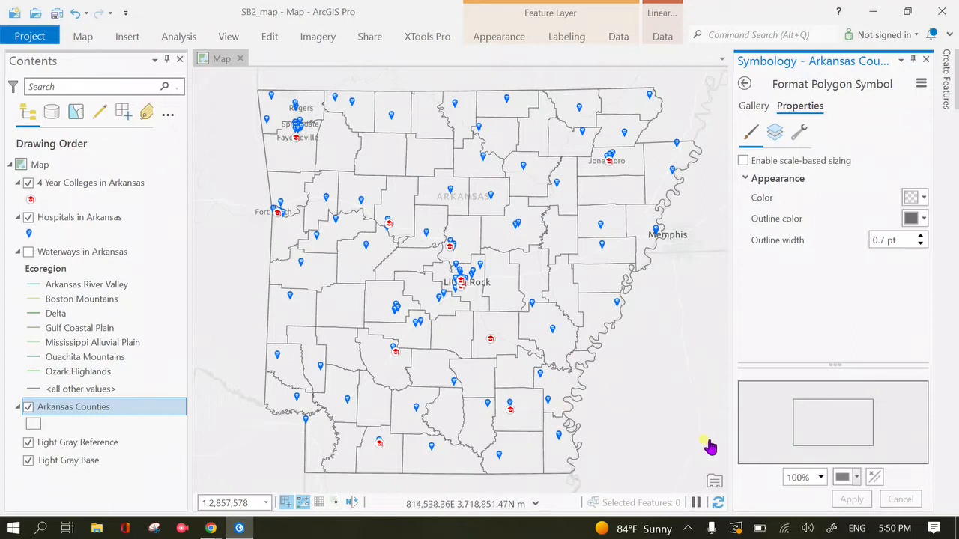
left_click(688, 528)
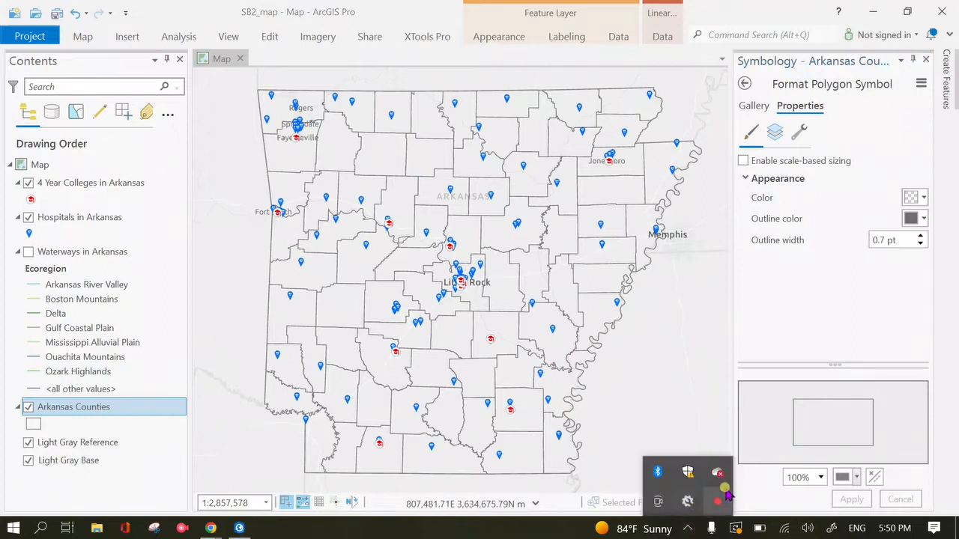
left_click(717, 501)
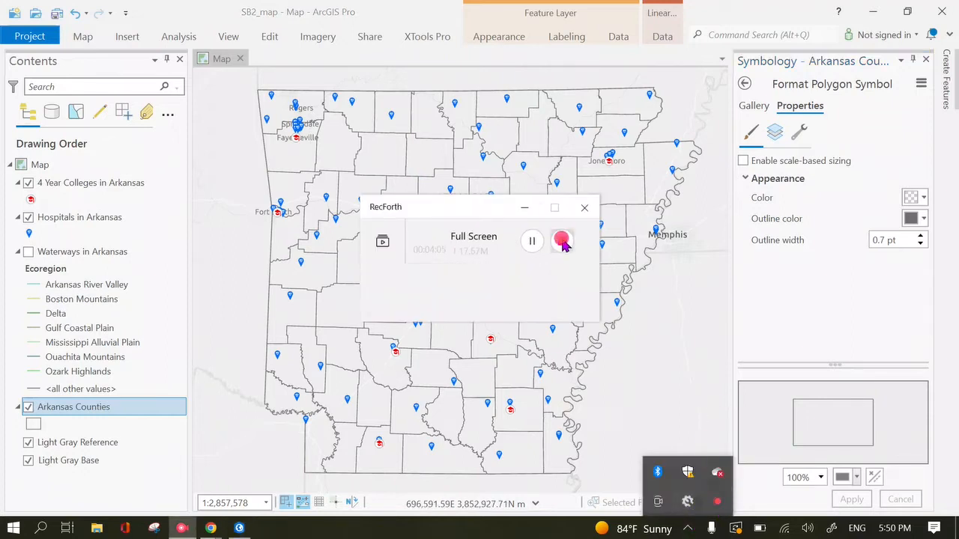
left_click(563, 240)
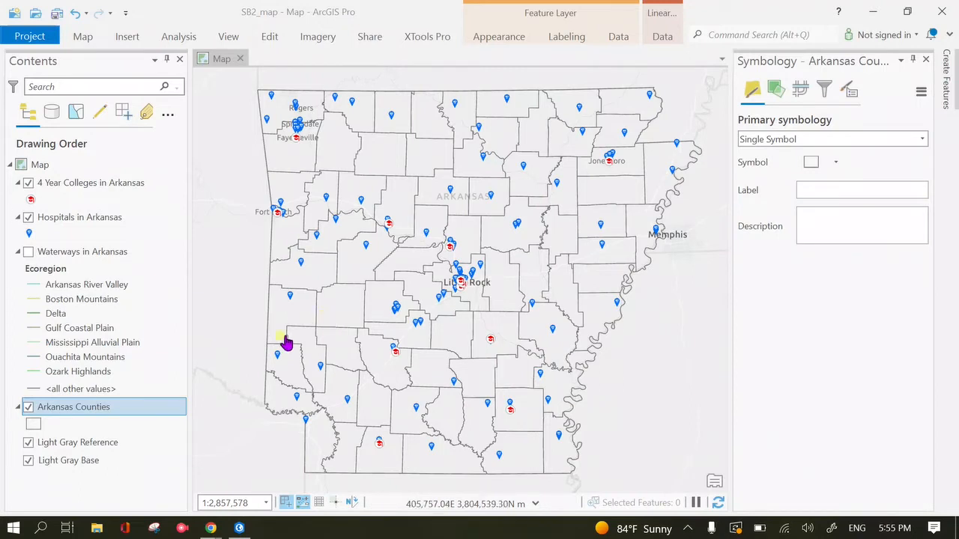
Step: Turn on labels for the Arkansas Counties layer and open its labeling properties
left_click(108, 411)
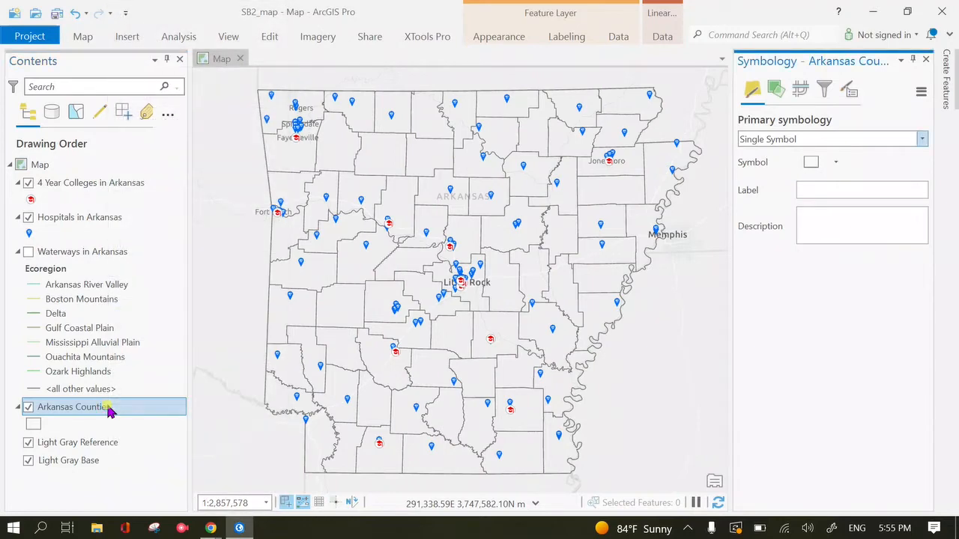
right_click(109, 411)
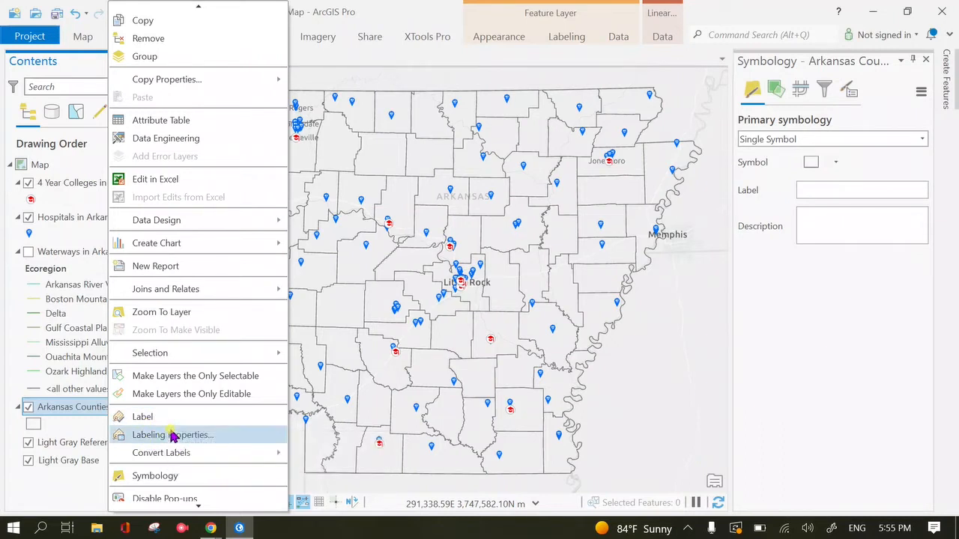
left_click(157, 421)
right_click(136, 410)
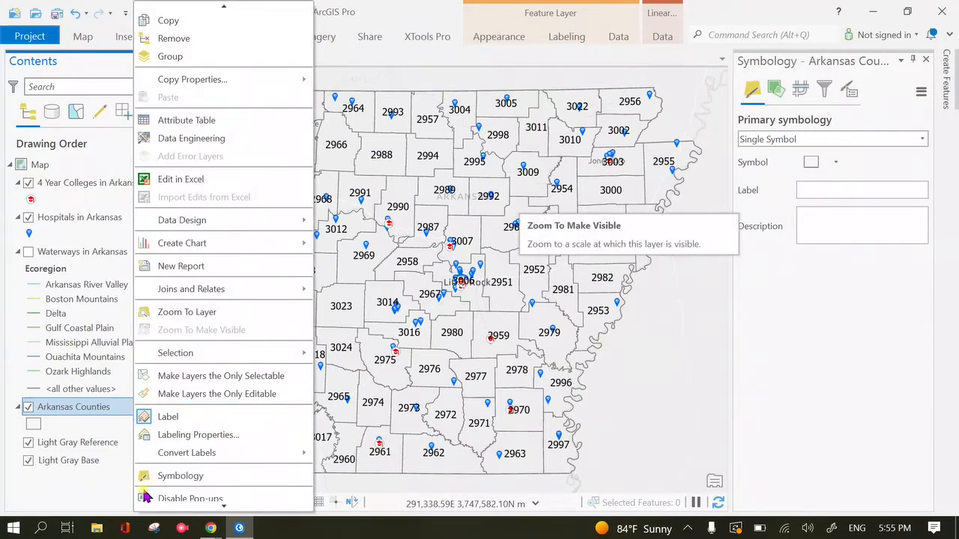
left_click(198, 435)
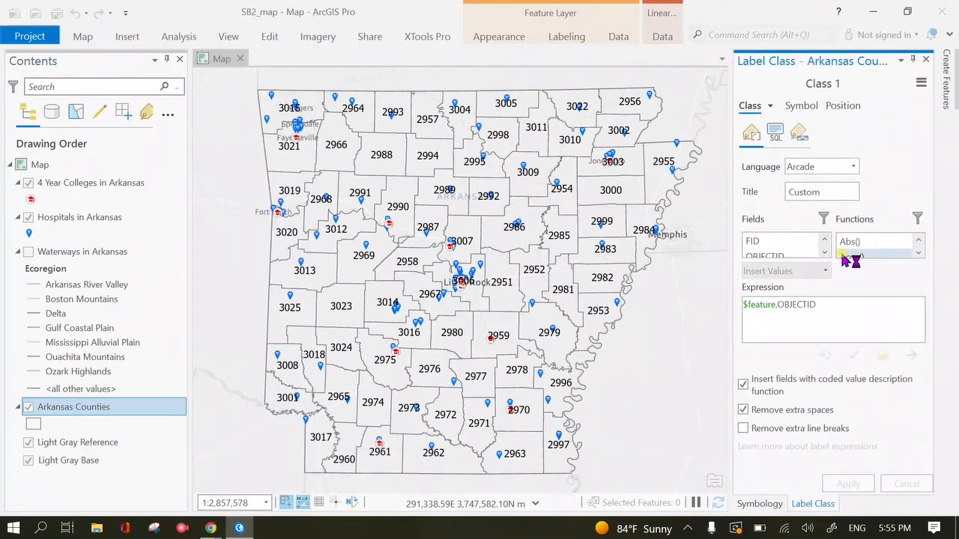
Step: Find the COUNTY field among the label class fields and look through its list of values
left_click(802, 107)
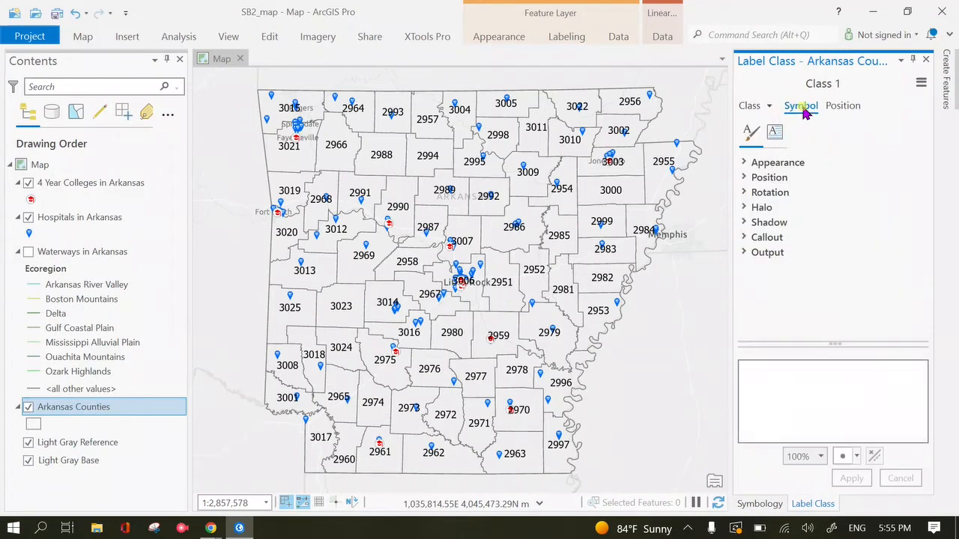
left_click(752, 107)
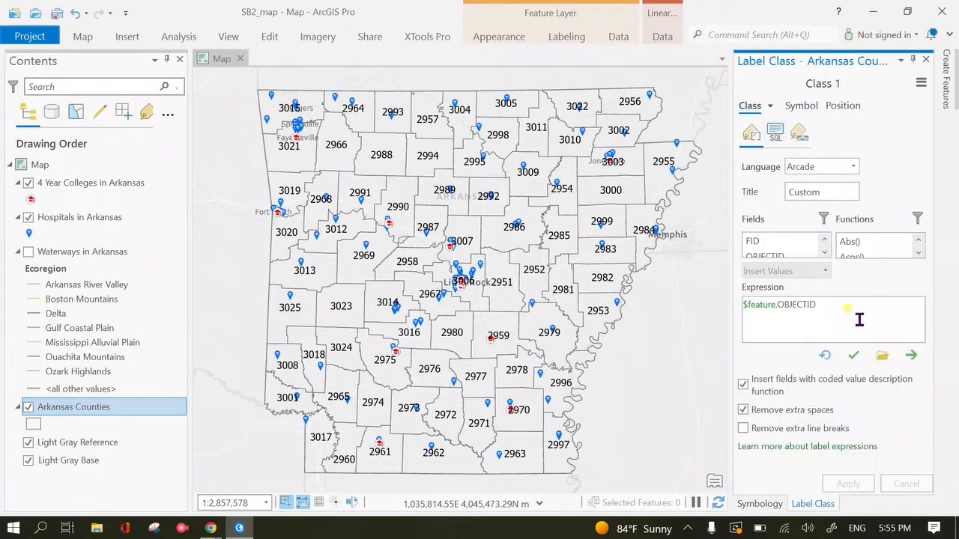
left_click(826, 256)
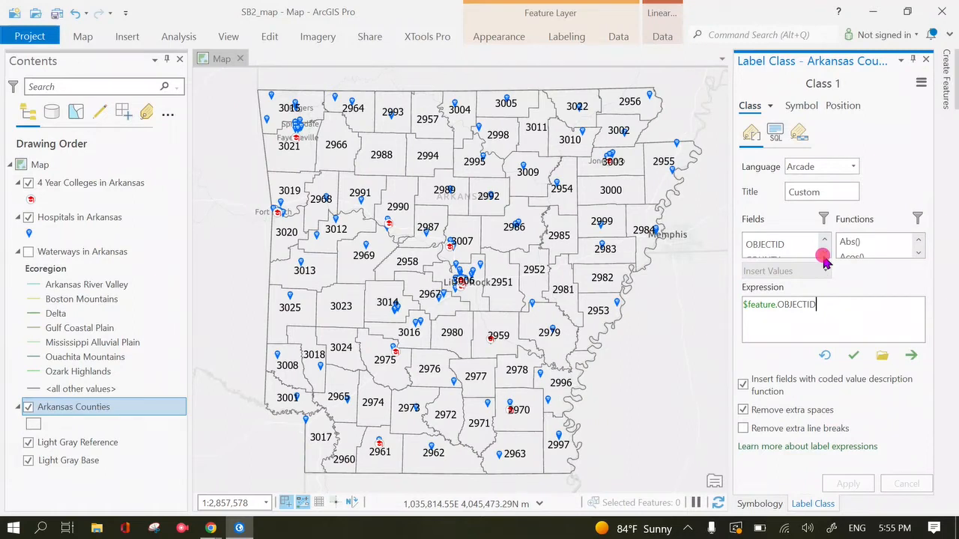
left_click(826, 256)
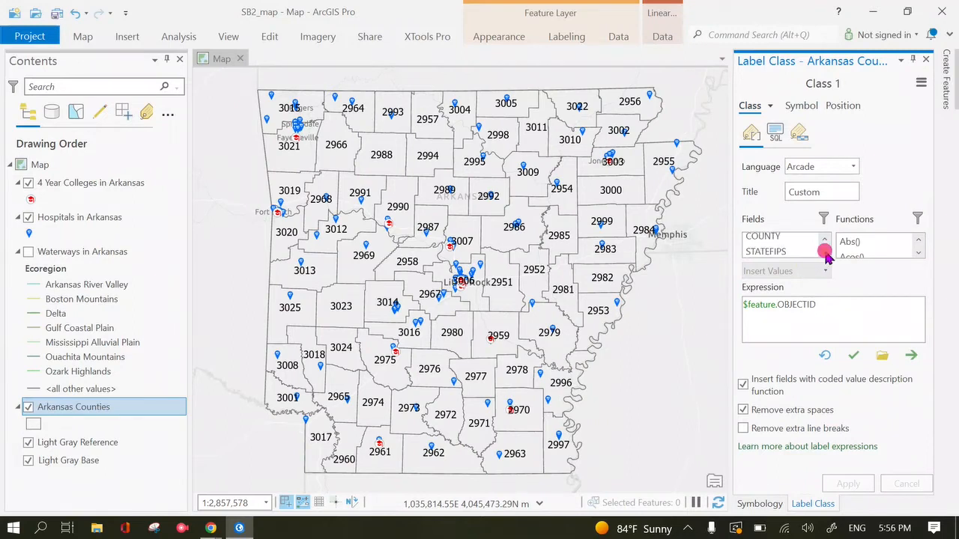
left_click(779, 241)
left_click(826, 270)
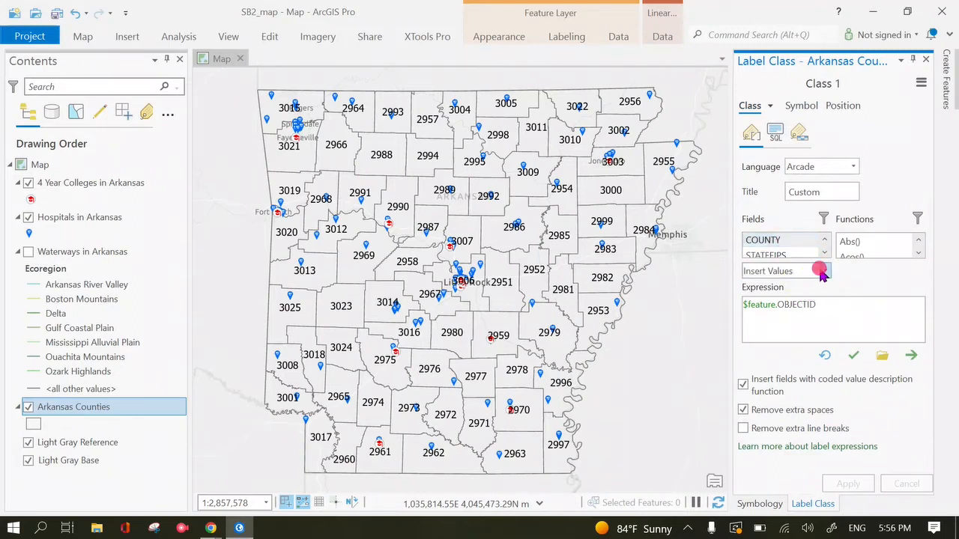
scroll(820, 403, "down", 15)
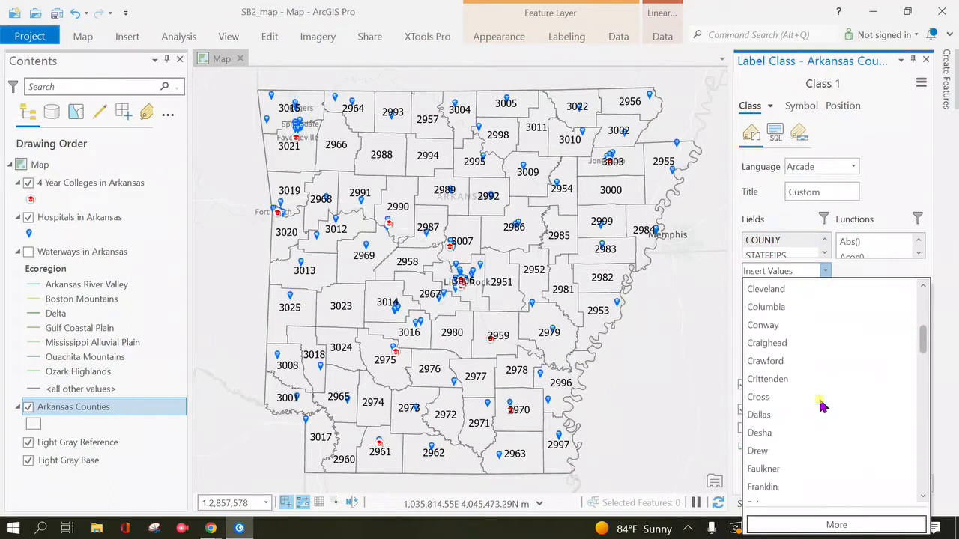
left_click(850, 272)
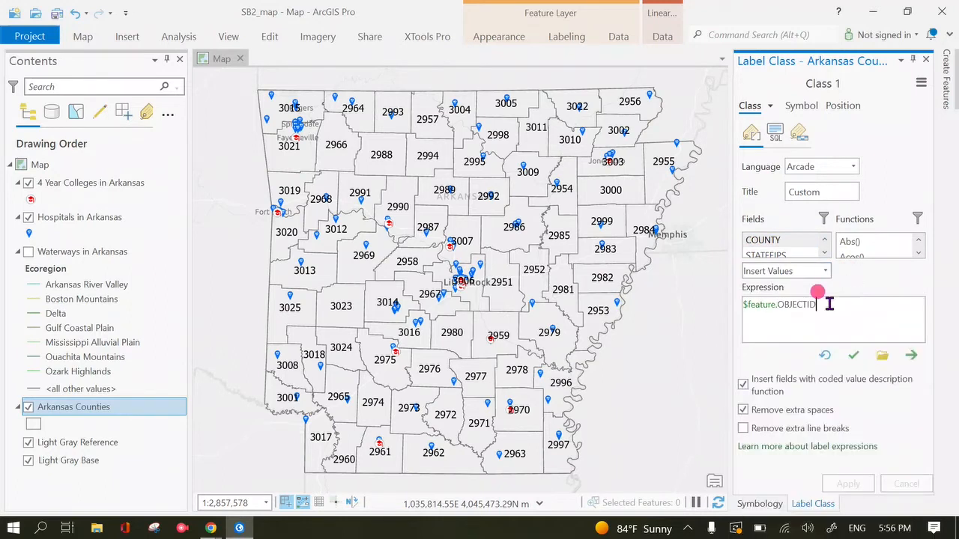
Step: Change the county label expression to $feature.COUNTY, keeping Arcade as the language, and apply it
left_click_drag(822, 305, 781, 305)
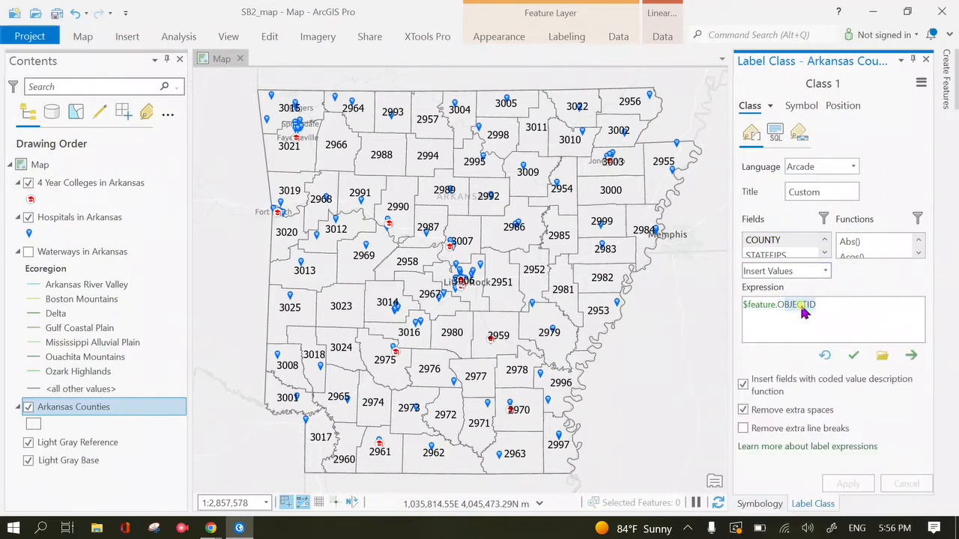
key("BackSpace")
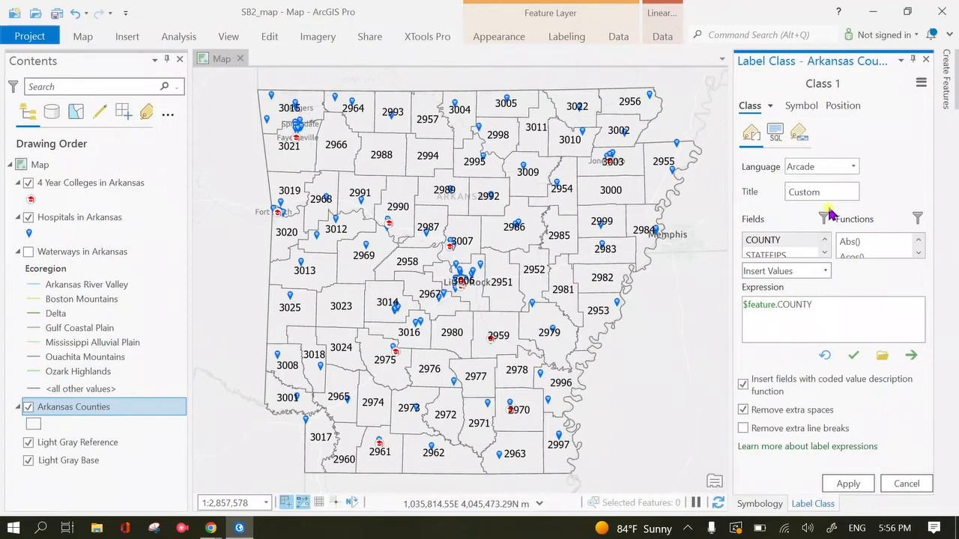
left_click(854, 168)
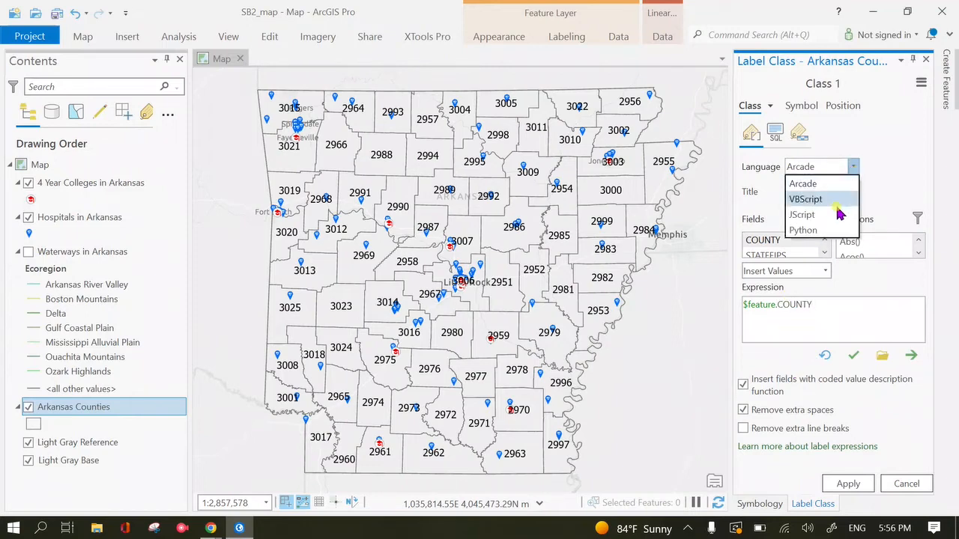
left_click(878, 160)
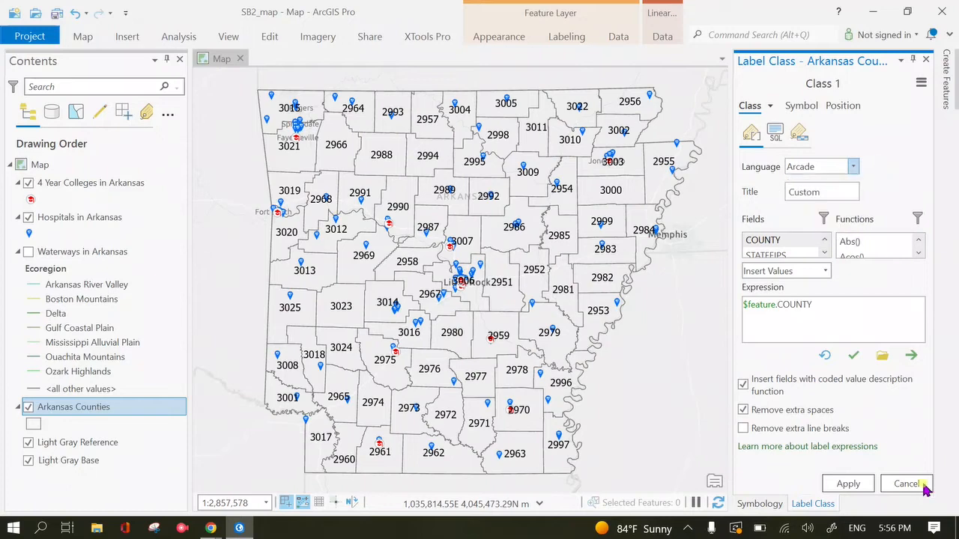
left_click(848, 485)
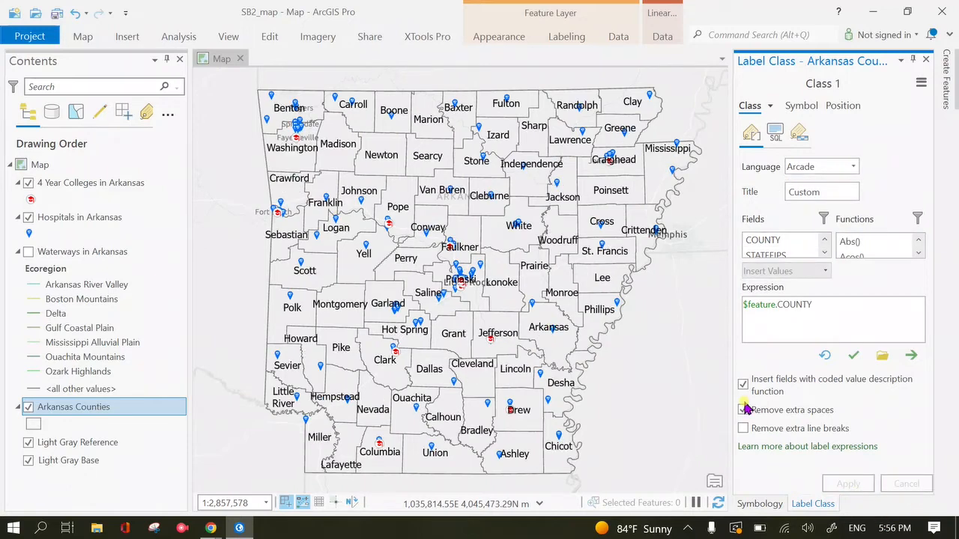
Step: Review the appearance options of the county label symbol, including the text case and position adjustment choices, keeping both at Normal
left_click(801, 105)
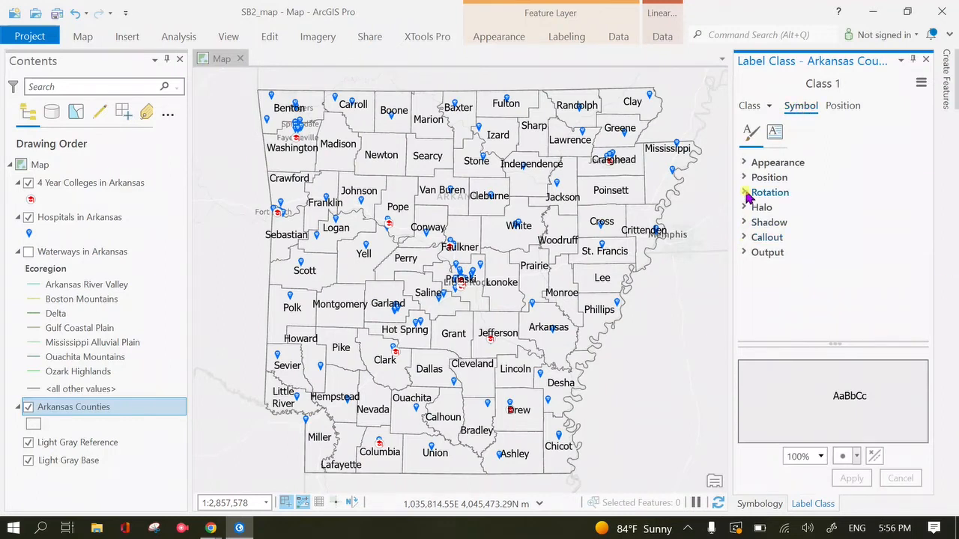
left_click(747, 164)
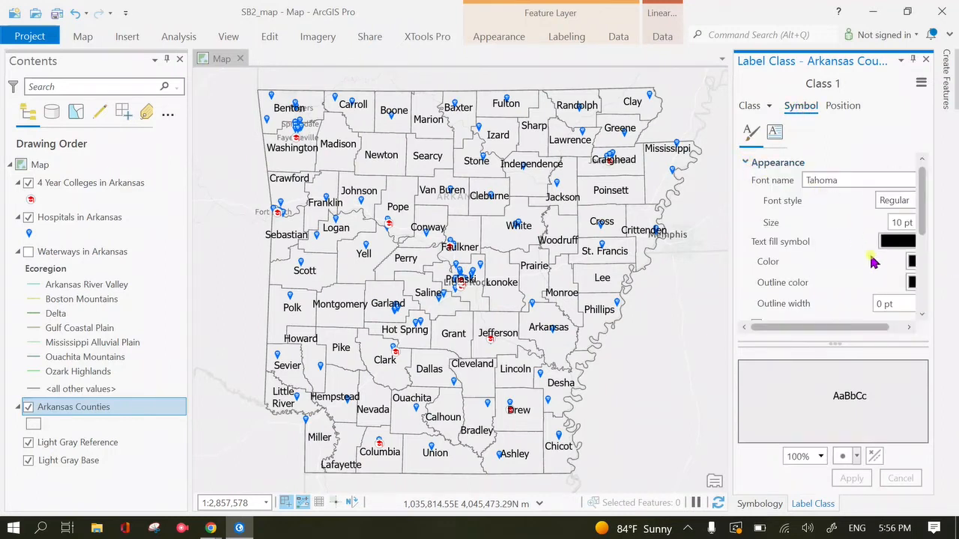
left_click_drag(839, 328, 880, 329)
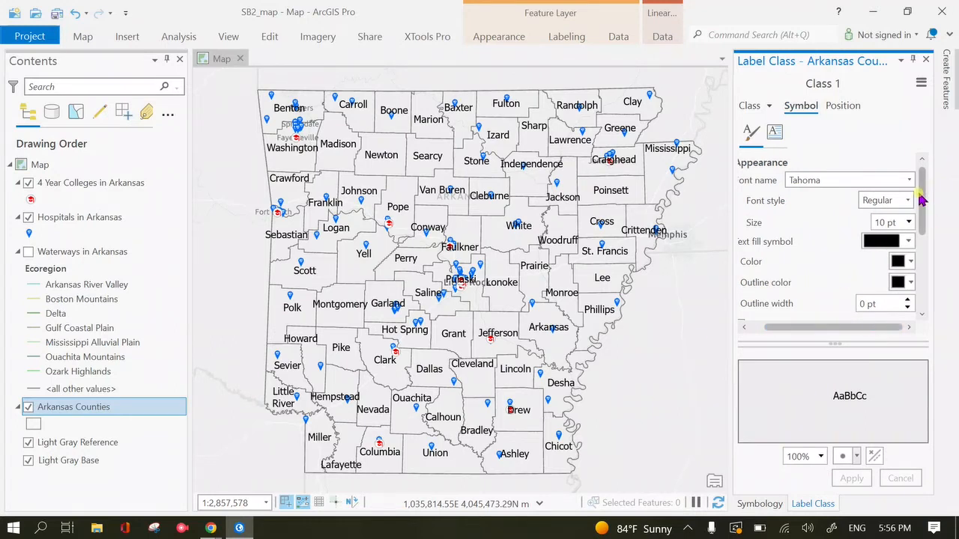
left_click_drag(920, 199, 933, 231)
left_click(915, 228)
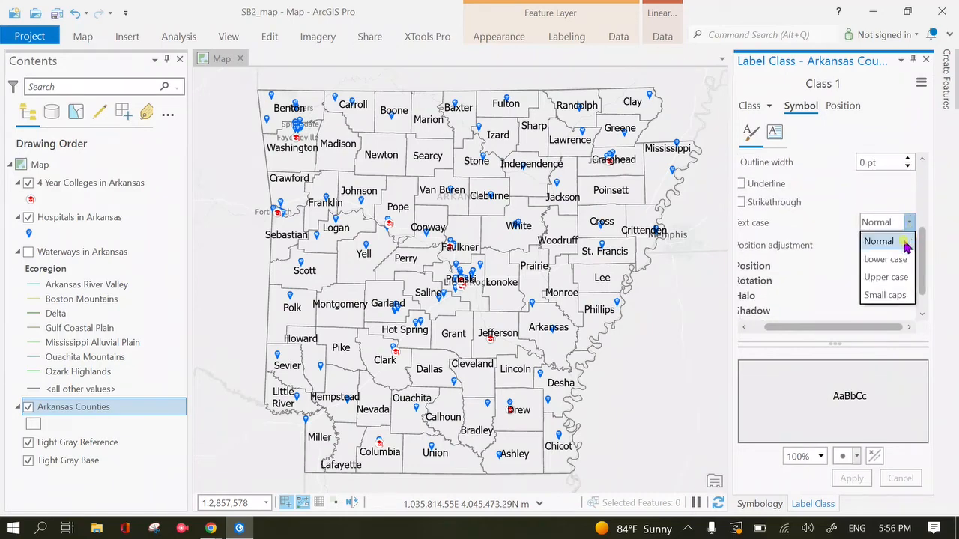
left_click(890, 239)
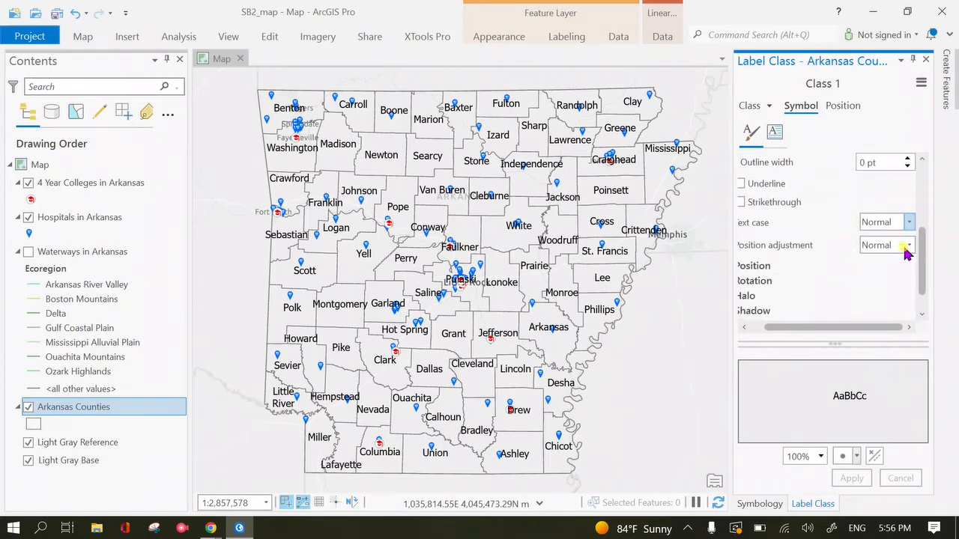
left_click(908, 245)
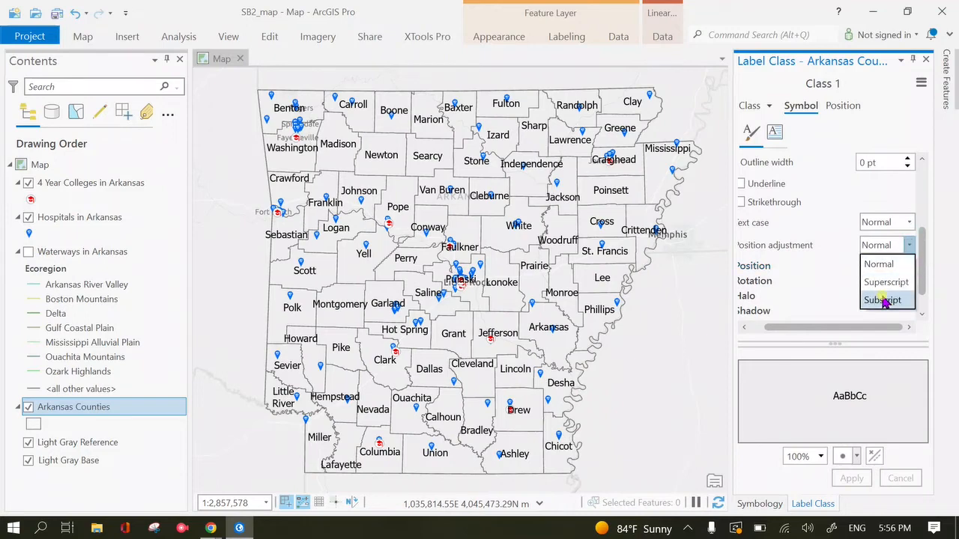
left_click(828, 327)
left_click_drag(792, 328, 770, 326)
left_click_drag(922, 256, 923, 180)
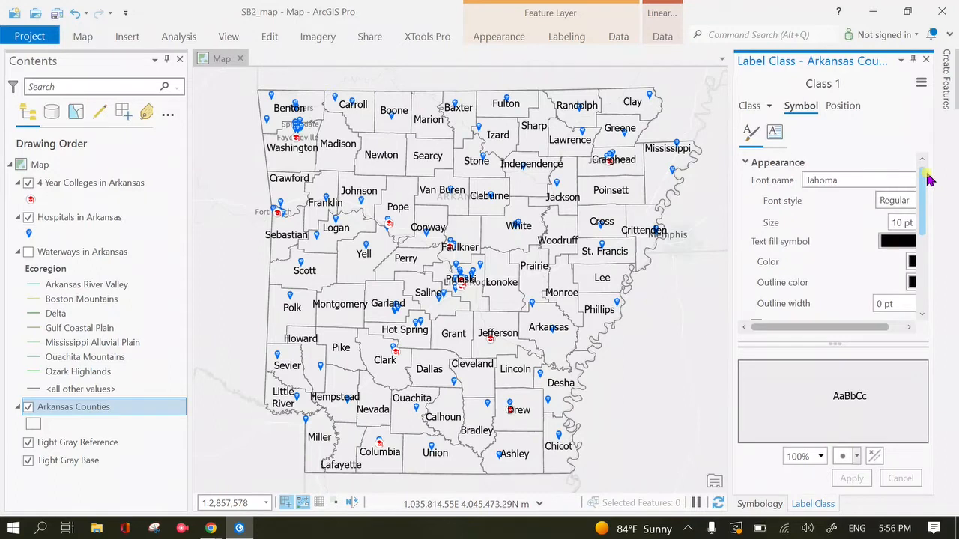
Step: Apply a 9 pt font size to the county labels as a trial, then reduce it to 8 pt and apply that
left_click_drag(817, 325, 833, 332)
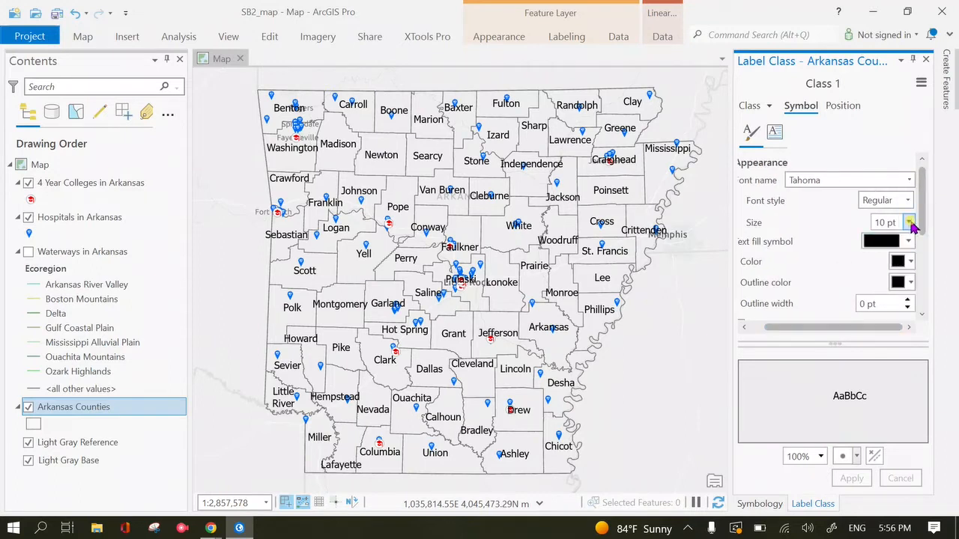
left_click(909, 223)
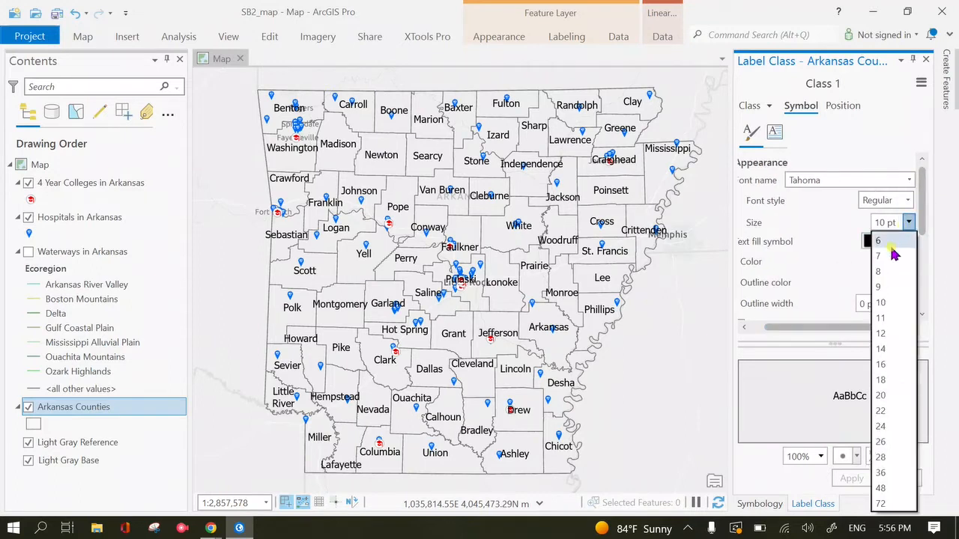
left_click(893, 287)
left_click(853, 480)
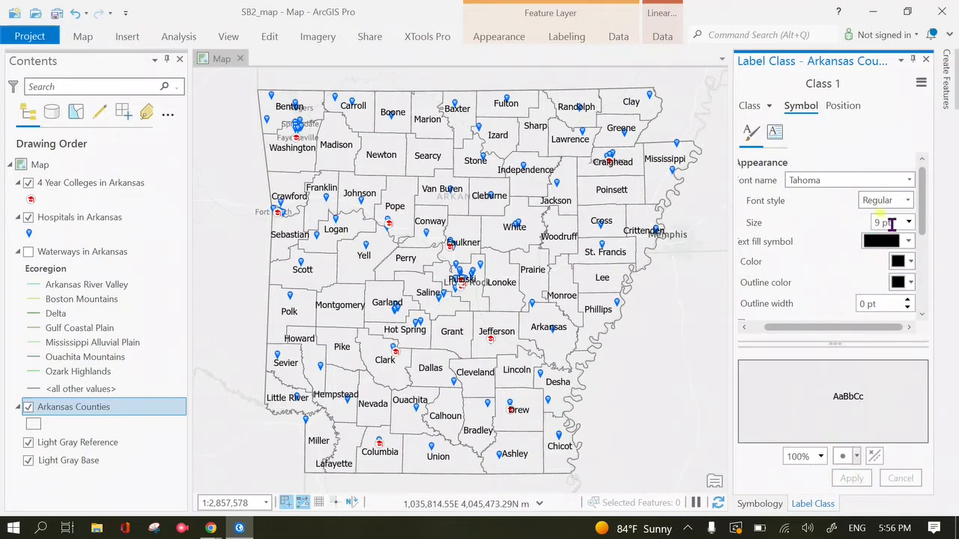
left_click(909, 222)
left_click(886, 267)
left_click(851, 478)
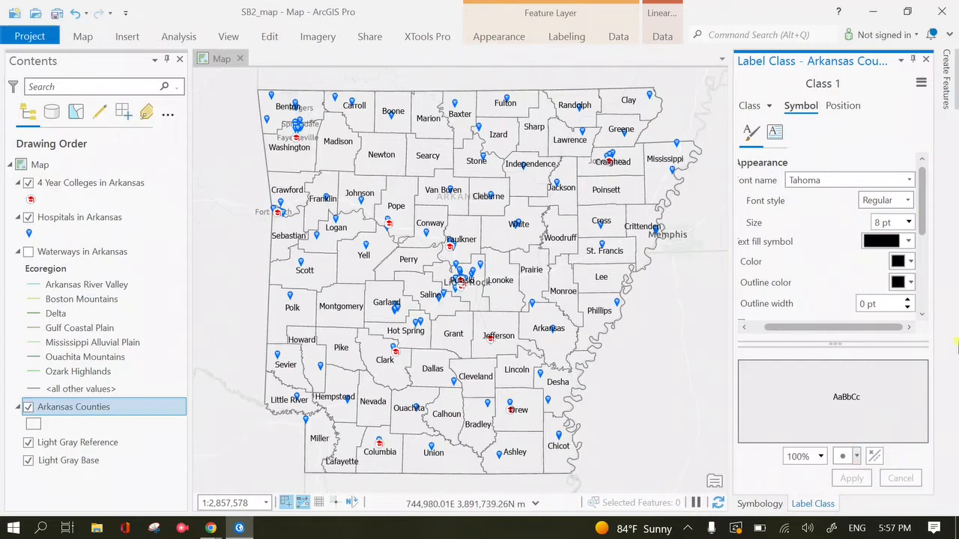
Step: Compare the map with and without the Light Gray Reference layer and leave that layer turned off
left_click(28, 461)
left_click(27, 446)
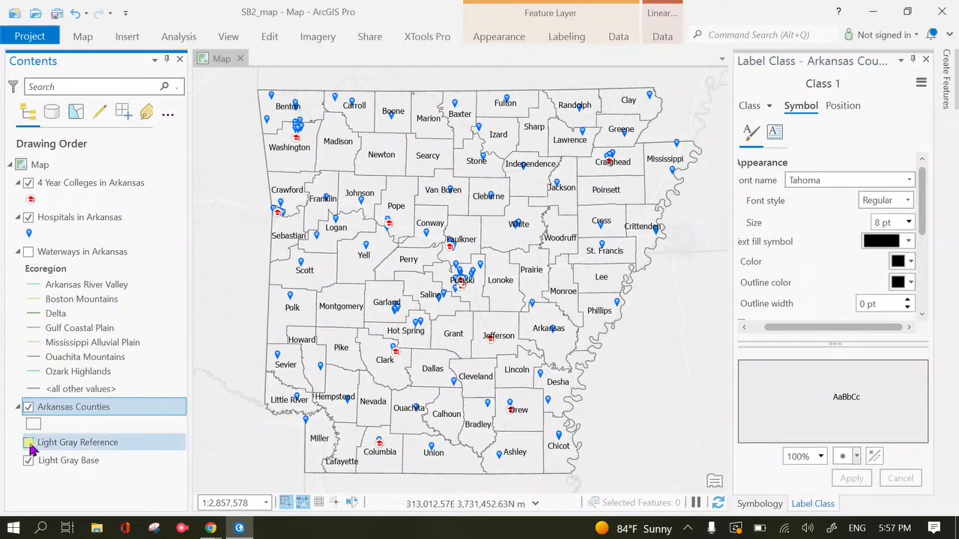
left_click(29, 443)
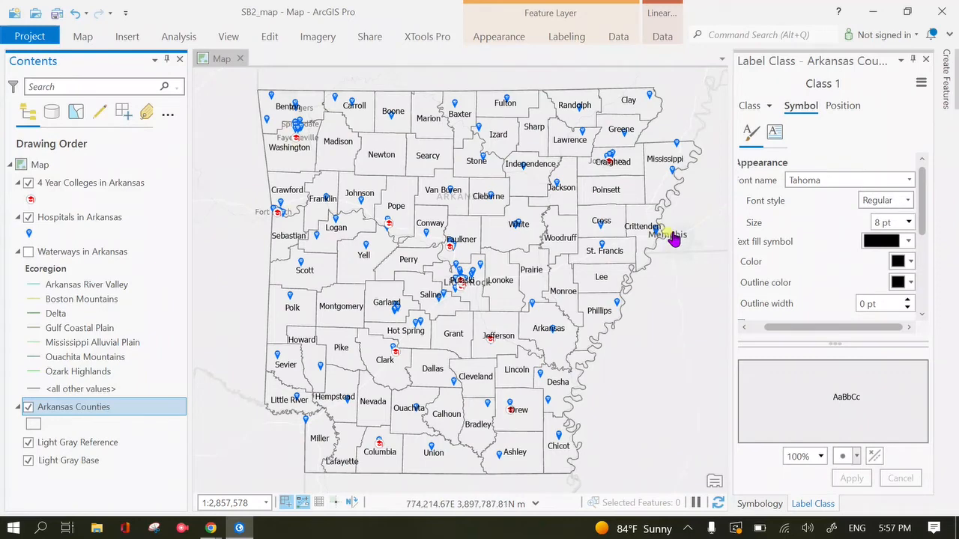
left_click(29, 443)
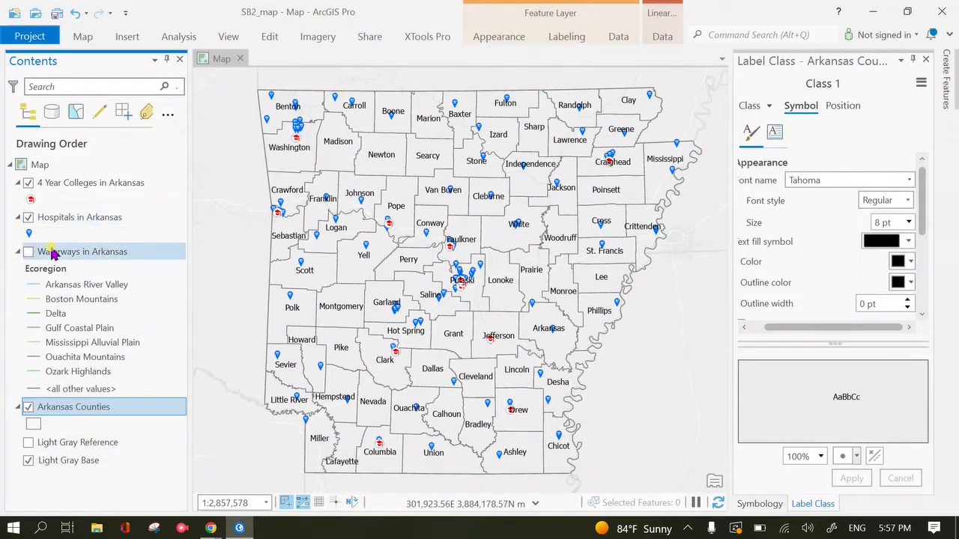
Step: Give the county labels a white halo symbol, apply it, and turn on the Waterways in Arkansas layer
left_click_drag(923, 189, 916, 167)
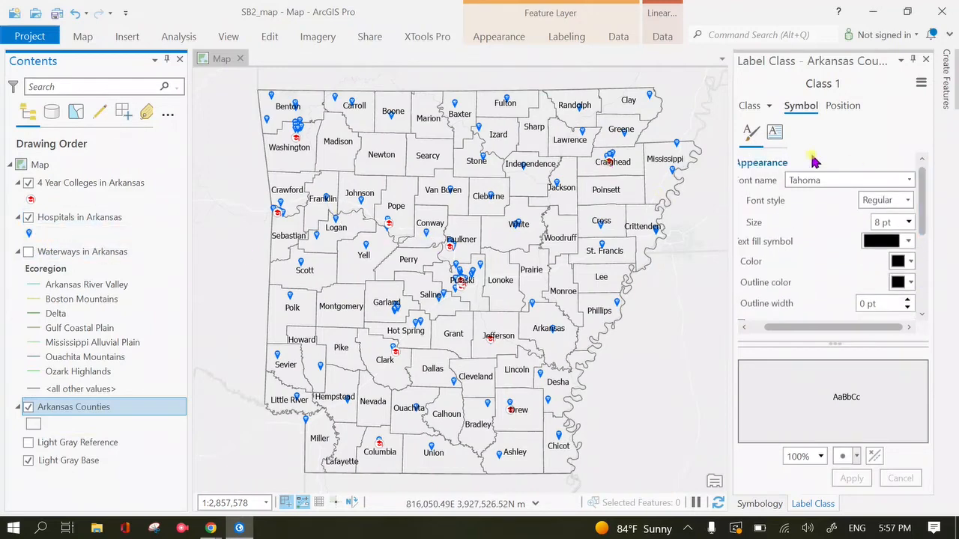
left_click(775, 137)
left_click(751, 133)
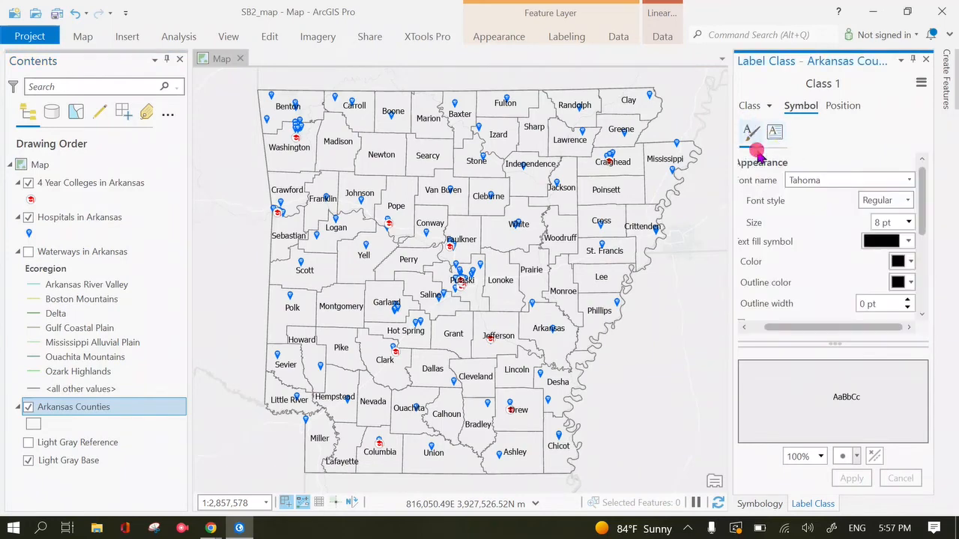
left_click_drag(821, 328, 839, 386)
scroll(818, 268, "down", 3)
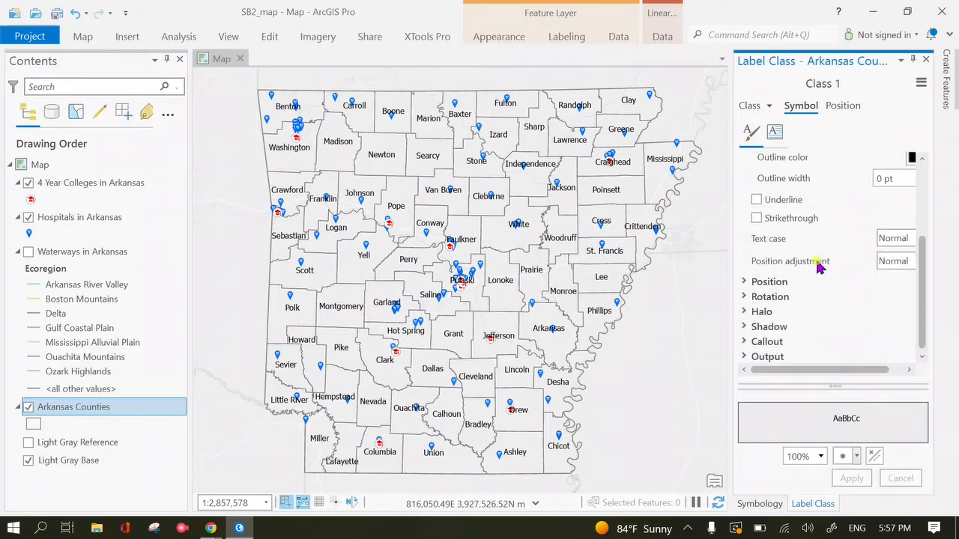
left_click(744, 311)
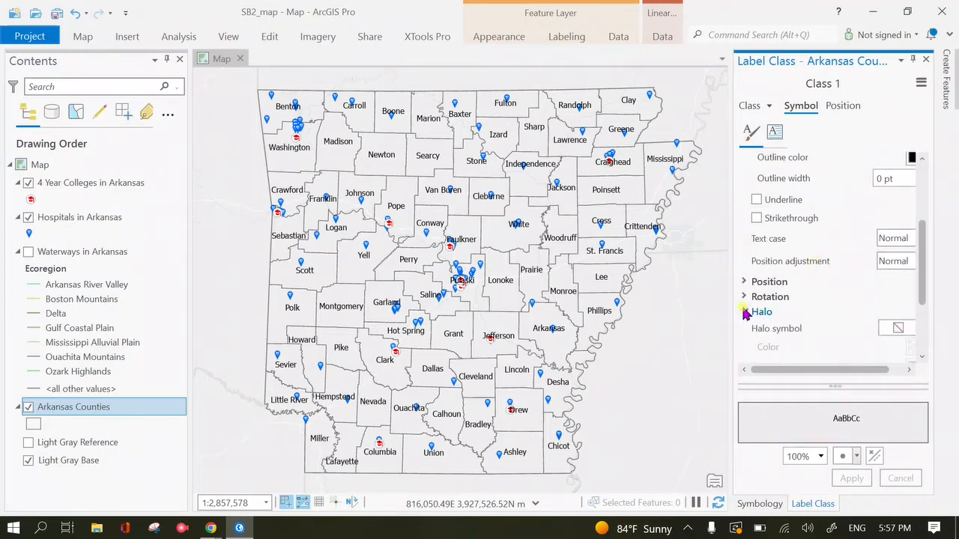
scroll(743, 313, "down", 1)
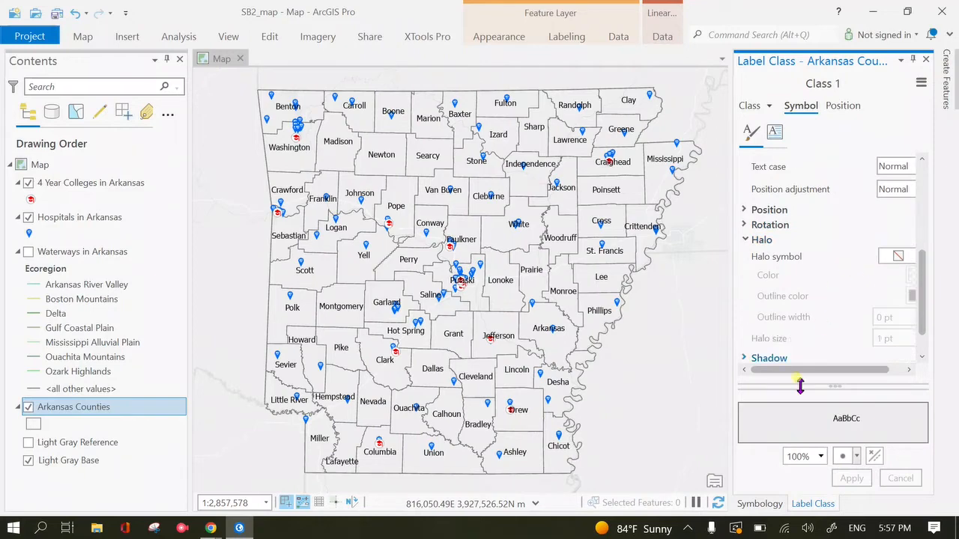
left_click_drag(725, 287, 653, 290)
left_click(908, 256)
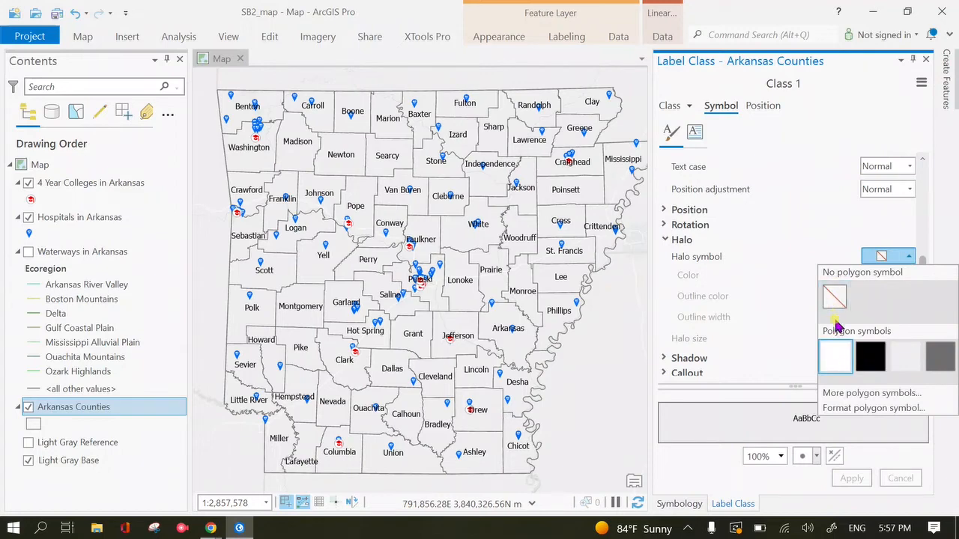
left_click(845, 353)
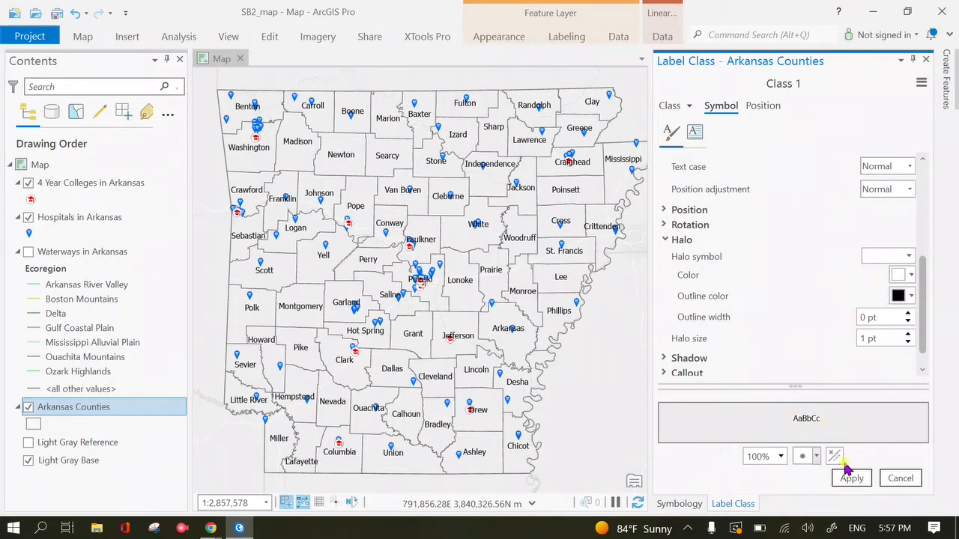
left_click(851, 477)
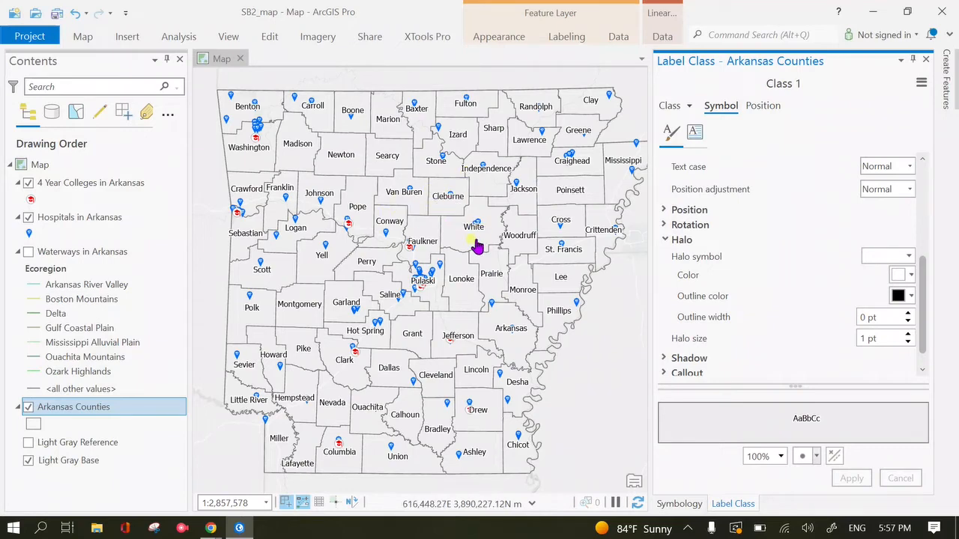
left_click(27, 253)
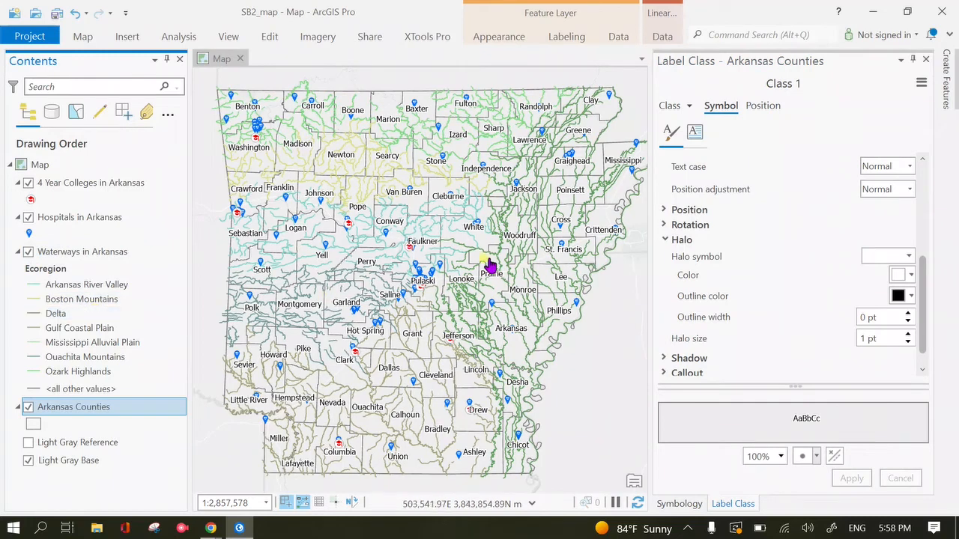
mouse_move(393, 293)
left_mouse_down()
mouse_move(402, 301)
mouse_move(403, 279)
mouse_move(395, 285)
left_mouse_up()
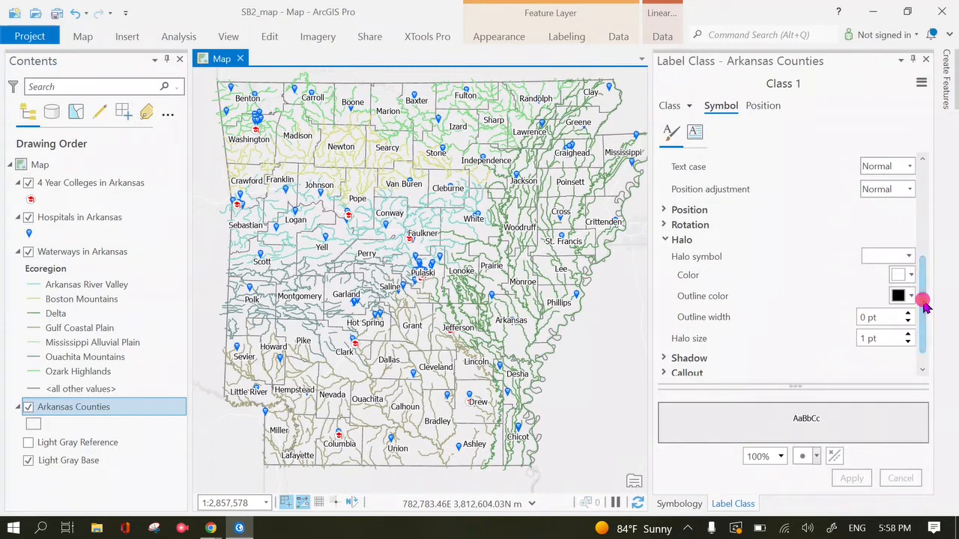
Step: Try a 2 pt halo size on the county labels and return it to 1 pt, applying each change
scroll(922, 308, "down", 1)
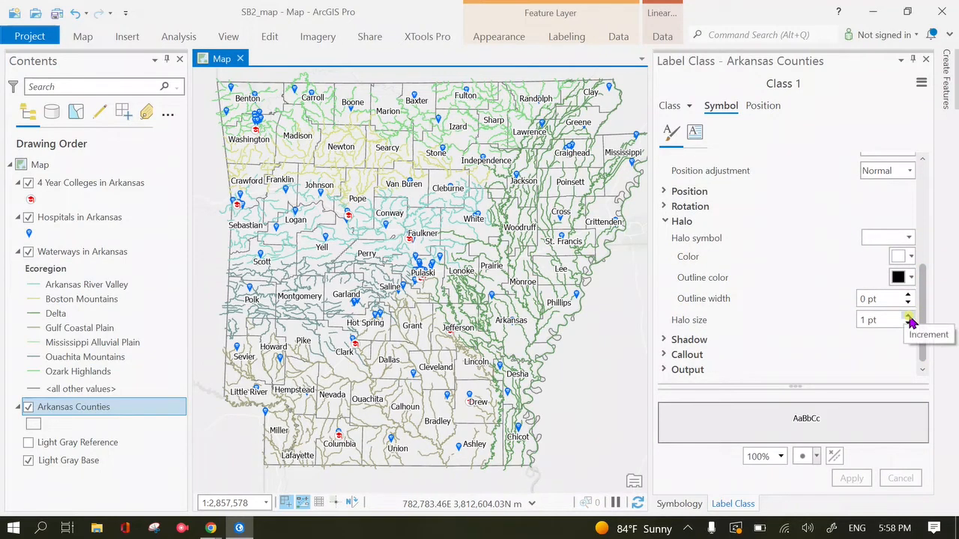
left_click(908, 316)
left_click(845, 482)
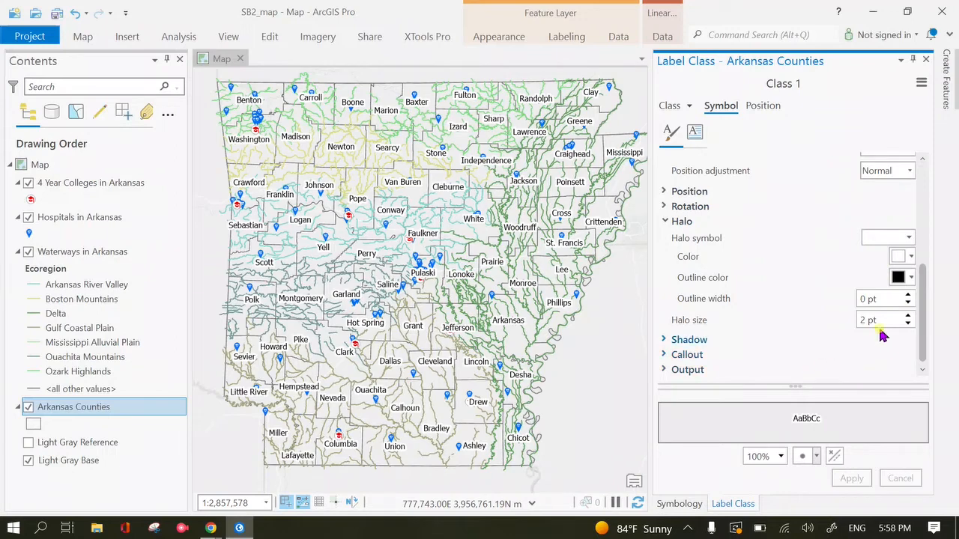
left_click(907, 324)
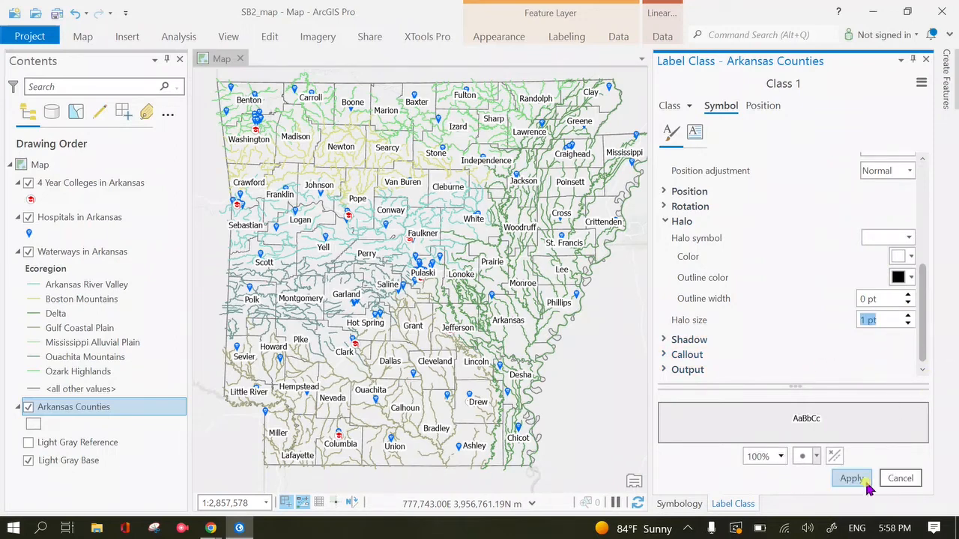
left_click(864, 484)
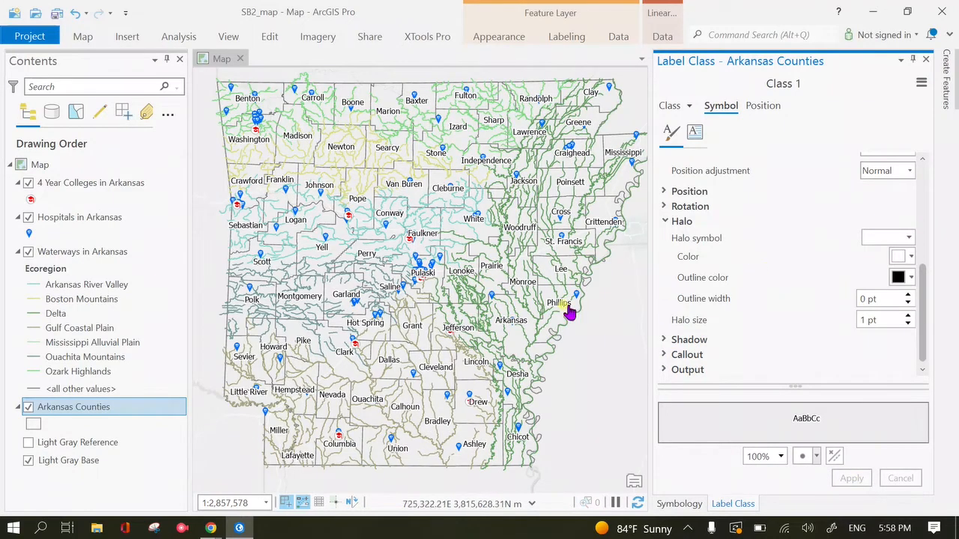
Step: Close the Label Class and Symbology panes and open the attribute table of the 4 Year Colleges in Arkansas layer
left_click(926, 59)
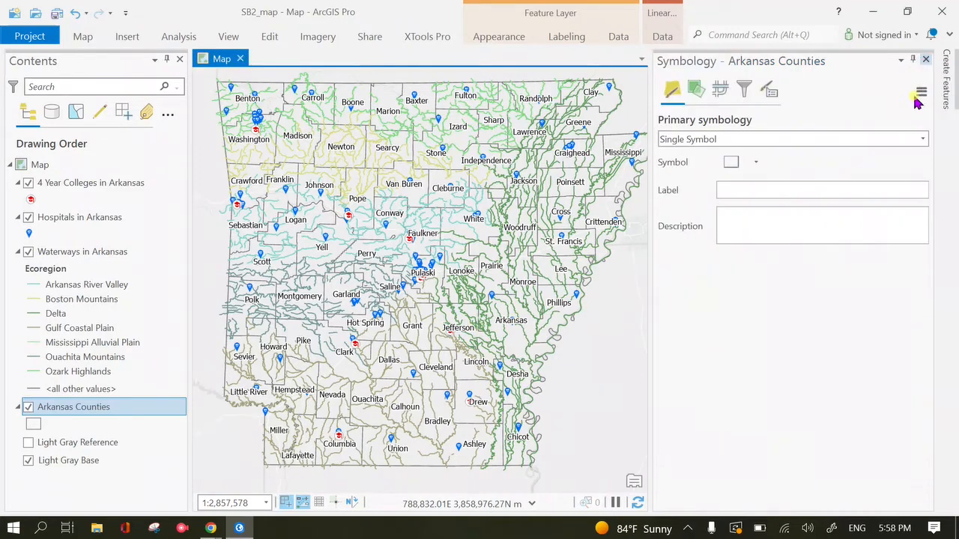
left_click(926, 59)
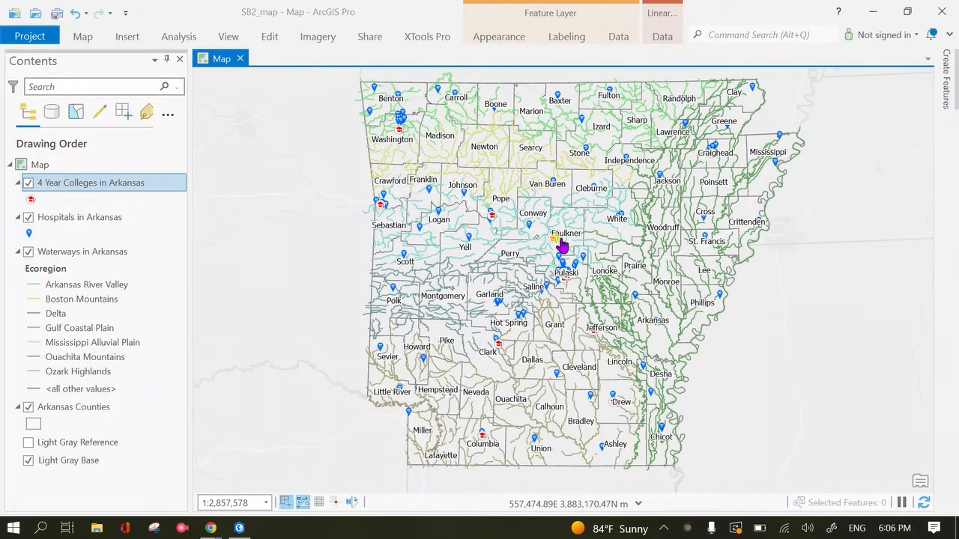
right_click(93, 192)
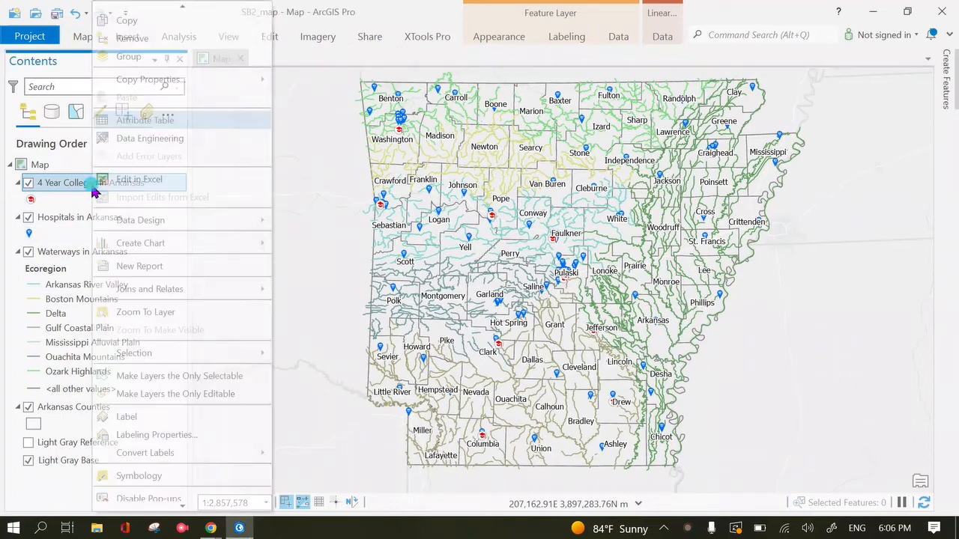
left_click(141, 122)
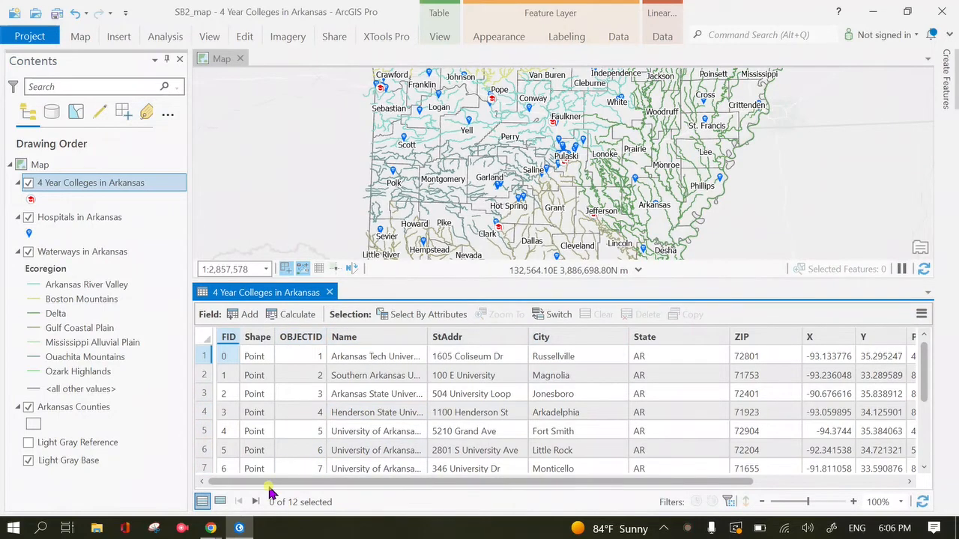
Step: Look through the college records in the attribute table, paying attention to the Name field
scroll(320, 421, "down", 2)
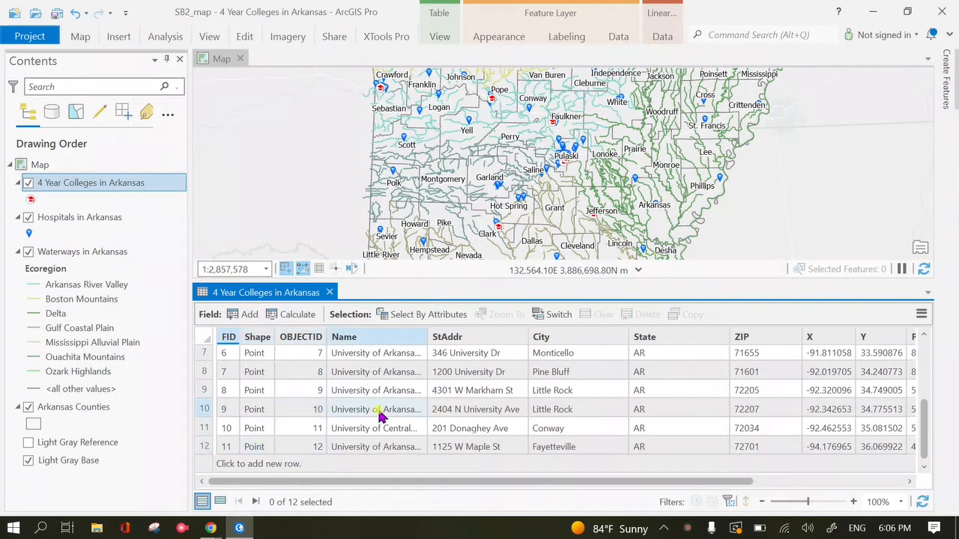
scroll(380, 417, "up", 1)
scroll(380, 417, "up", 2)
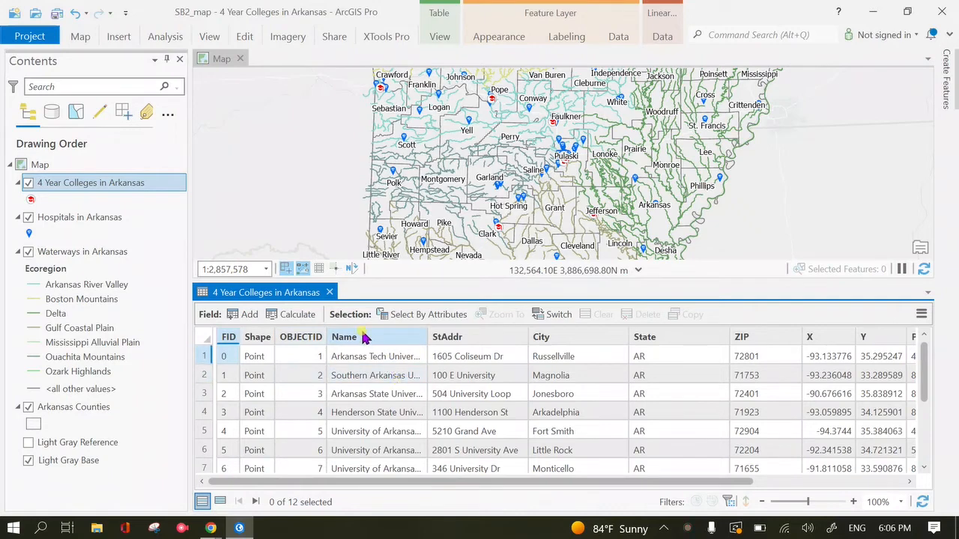
mouse_move(365, 339)
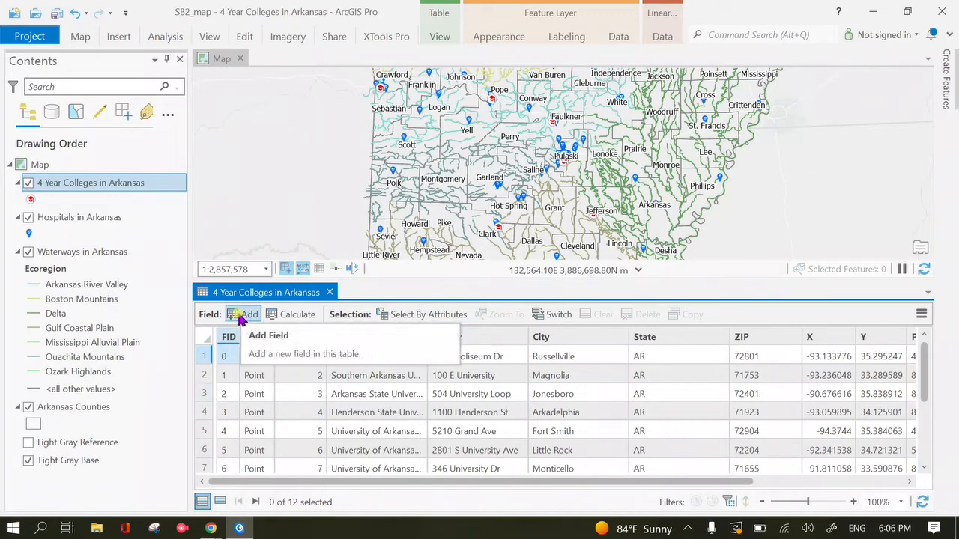
left_click(924, 314)
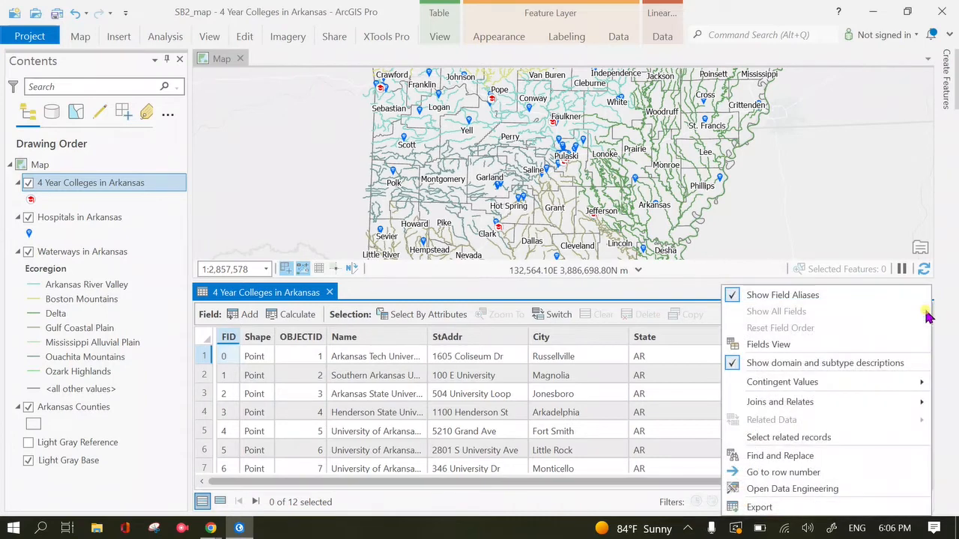
left_click(800, 348)
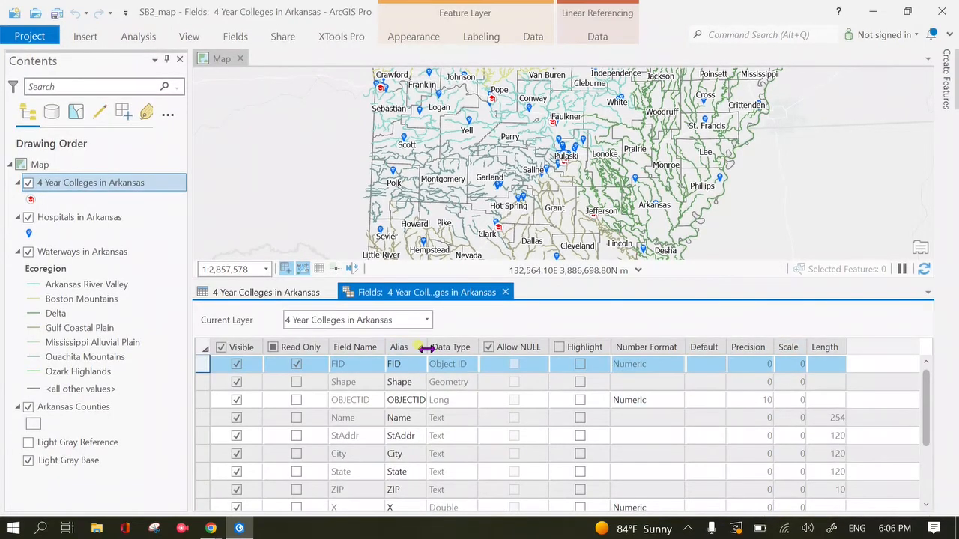
left_click(307, 294)
left_click(358, 294)
left_click(296, 292)
left_click(372, 295)
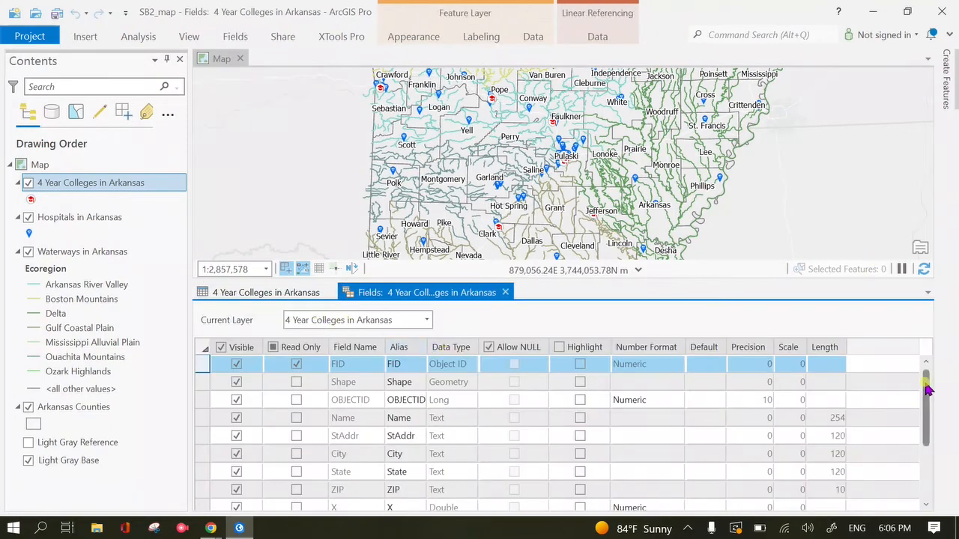
left_click(311, 293)
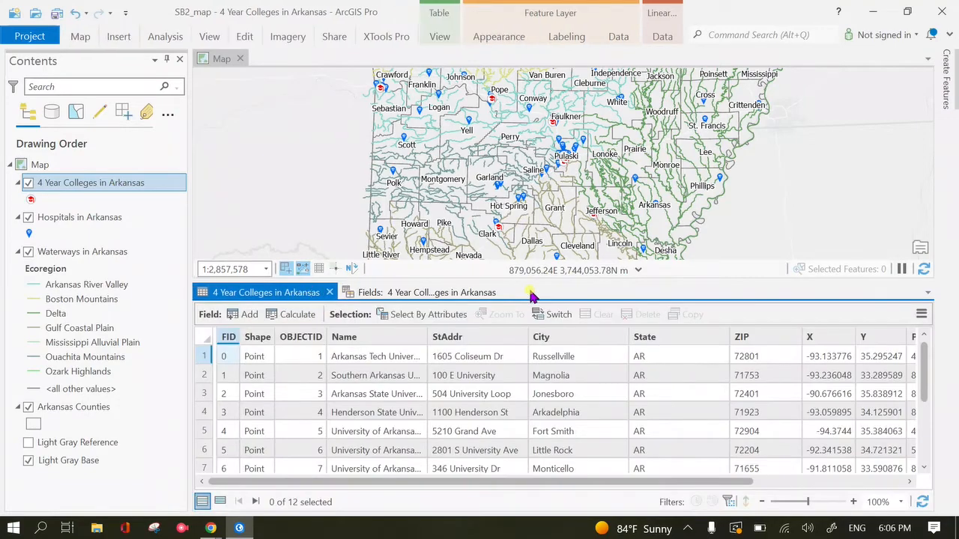
left_click(508, 293)
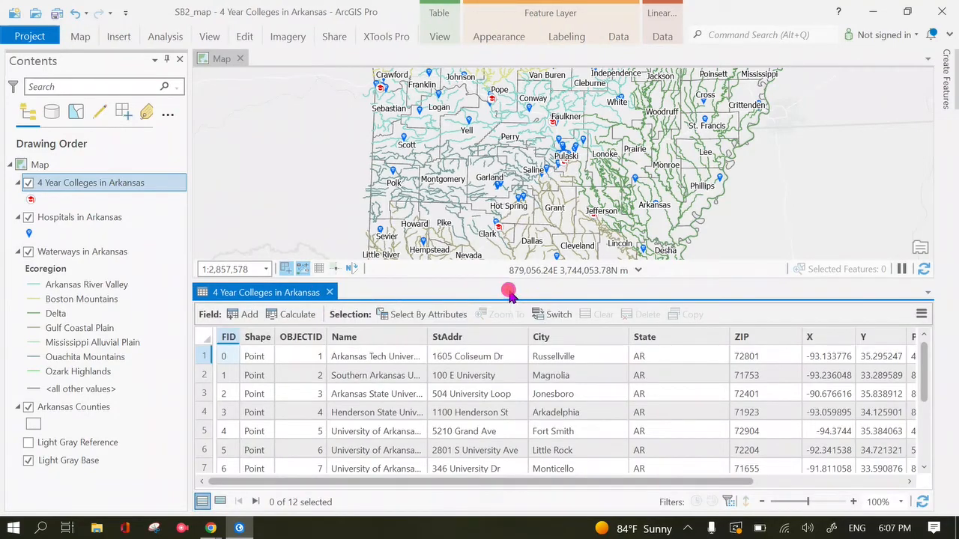
Step: Expand the 4 Year Colleges attribute table into a full-screen window and open its Fields view
double_click(262, 294)
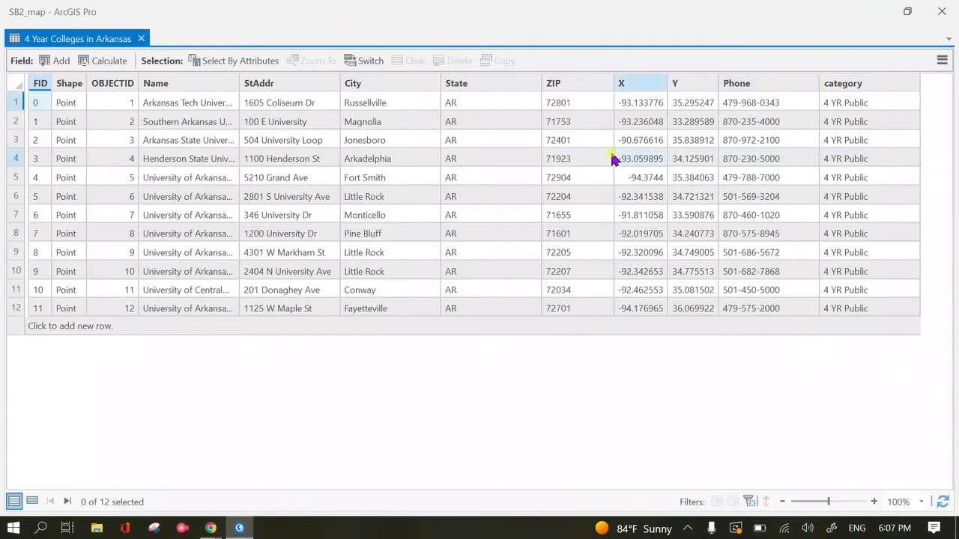
left_click(942, 60)
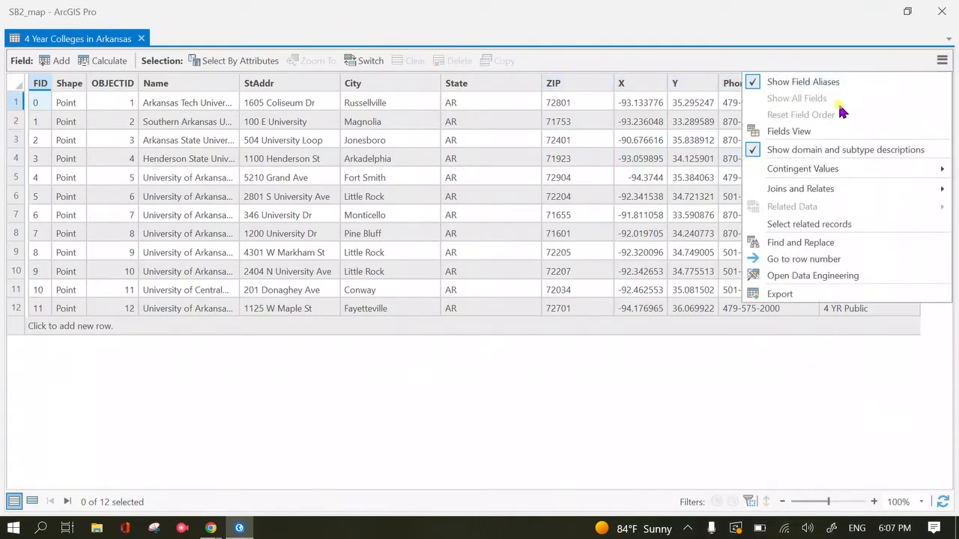
left_click(799, 132)
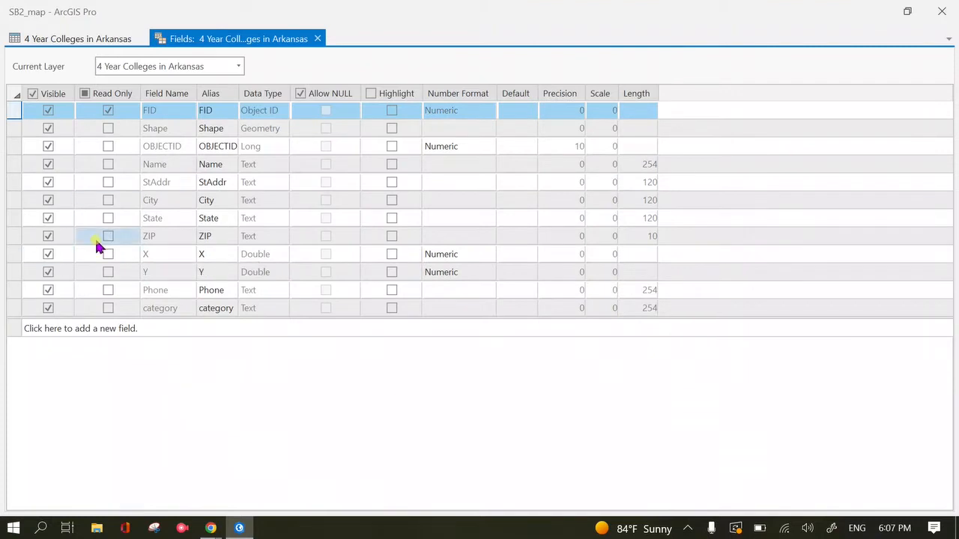
Step: Add a new field named County with the alias County to the colleges layer
left_click(78, 331)
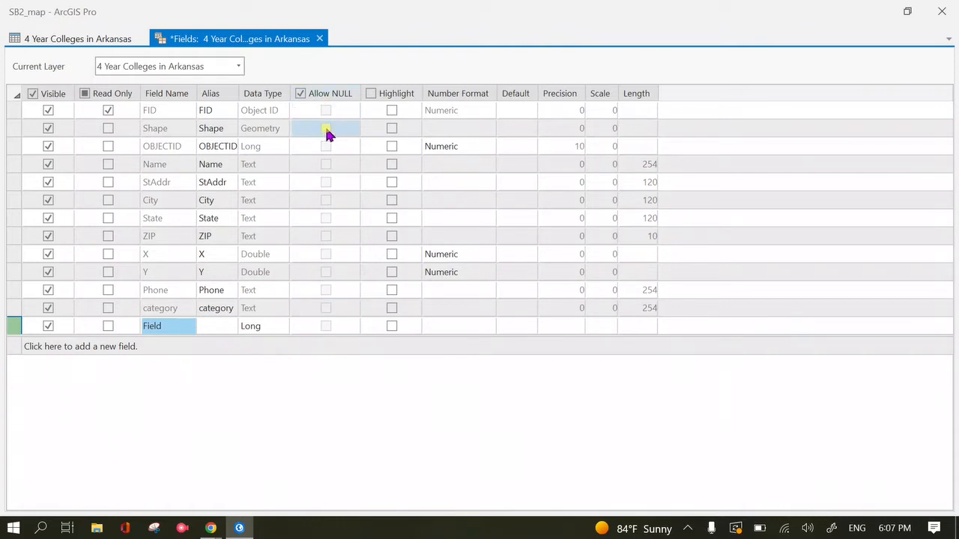
double_click(161, 326)
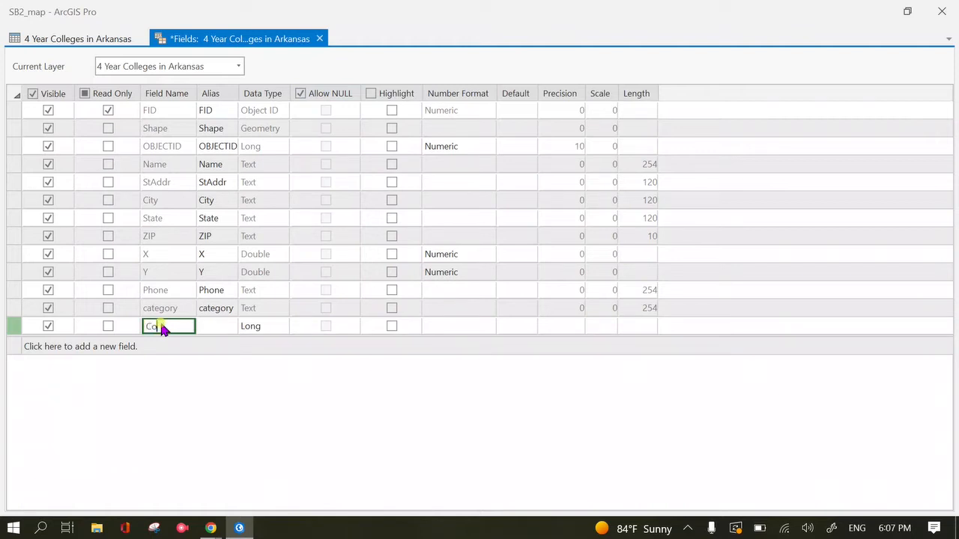
type("y")
key("Tab")
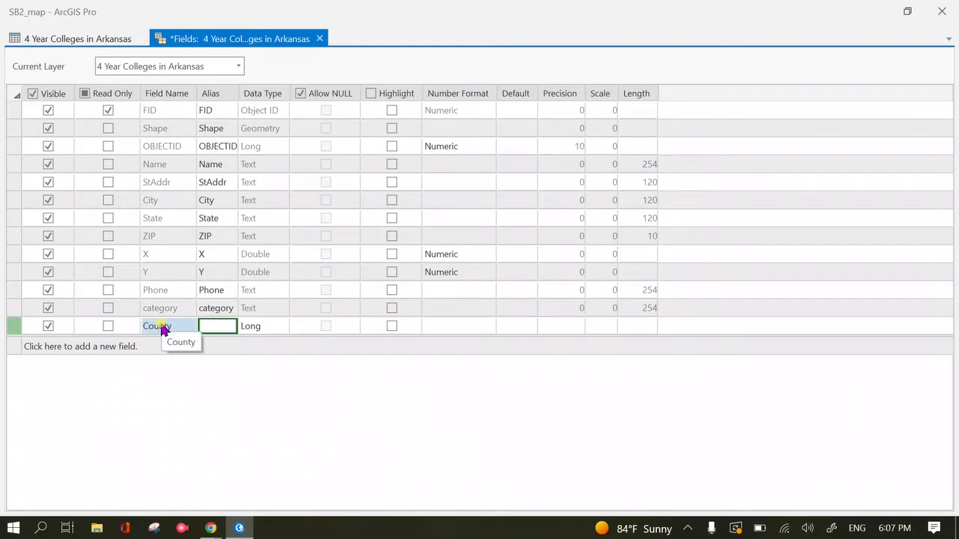
key("Tab")
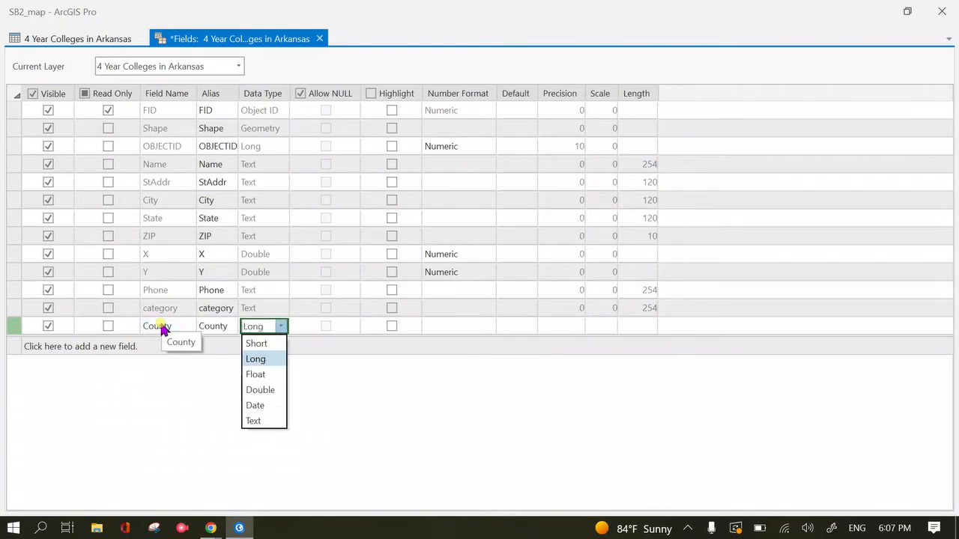
Step: Go through the data types for the County field and choose Text
key("Up")
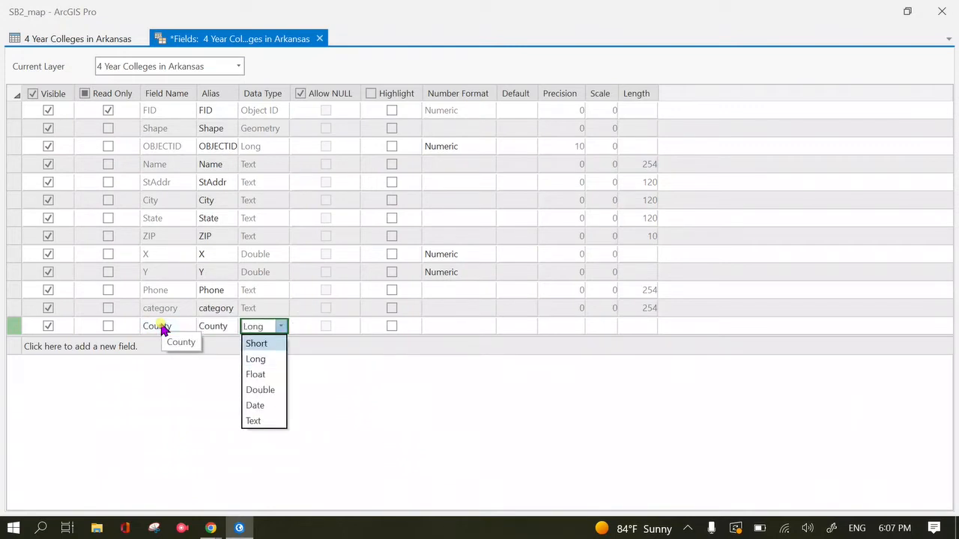
key("Down")
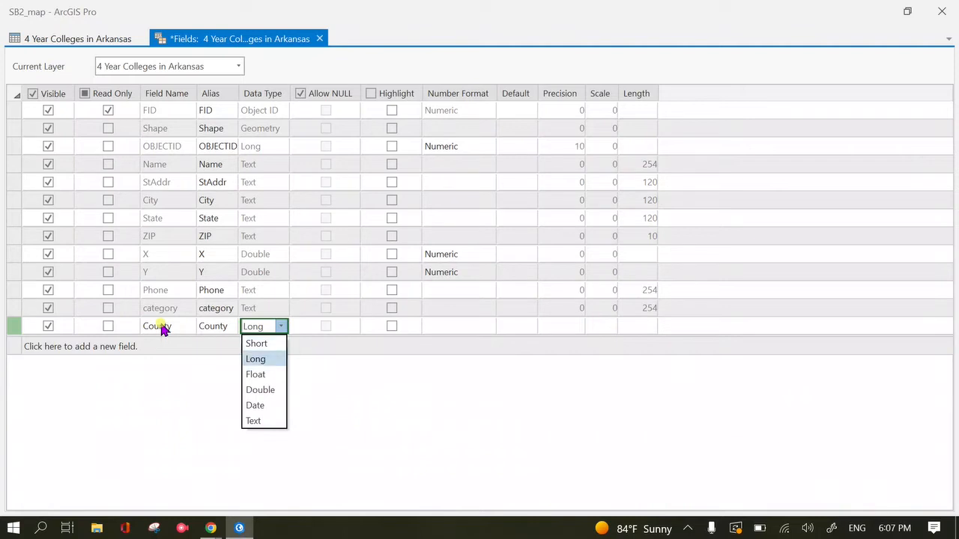
key("Down")
key("Down")
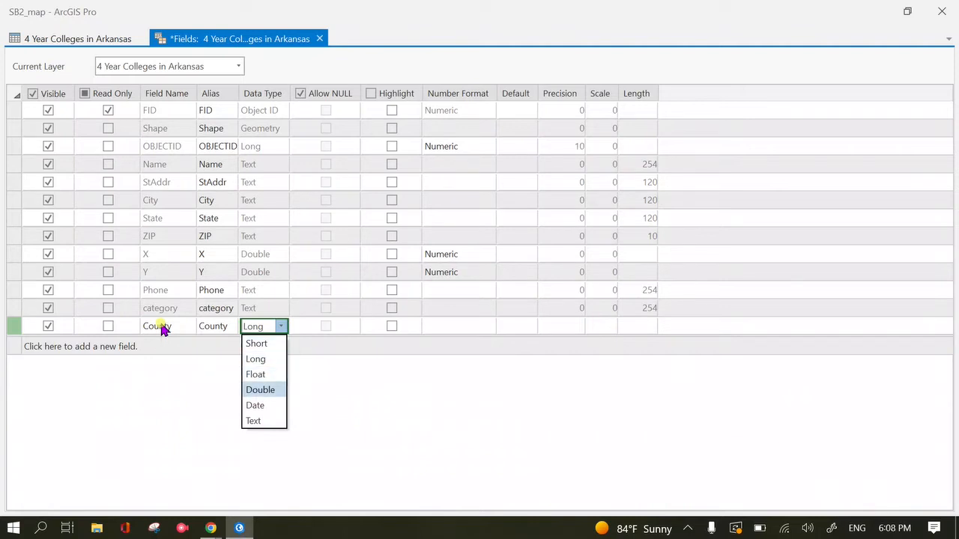
key("Down")
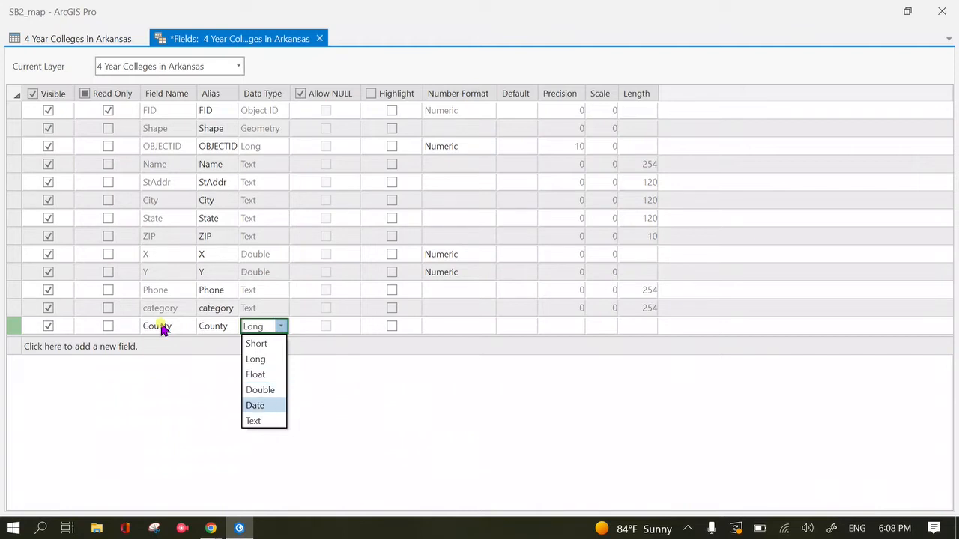
key("Down")
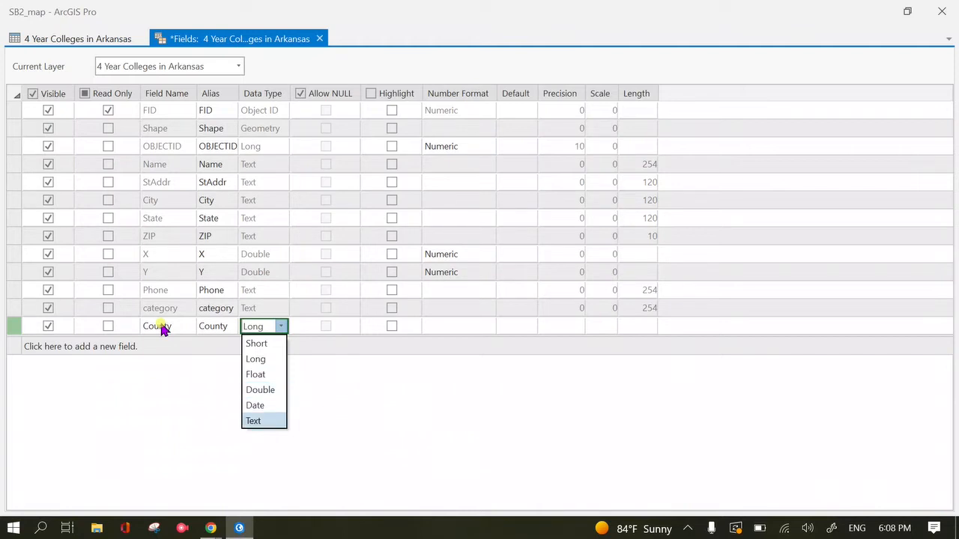
key("Return")
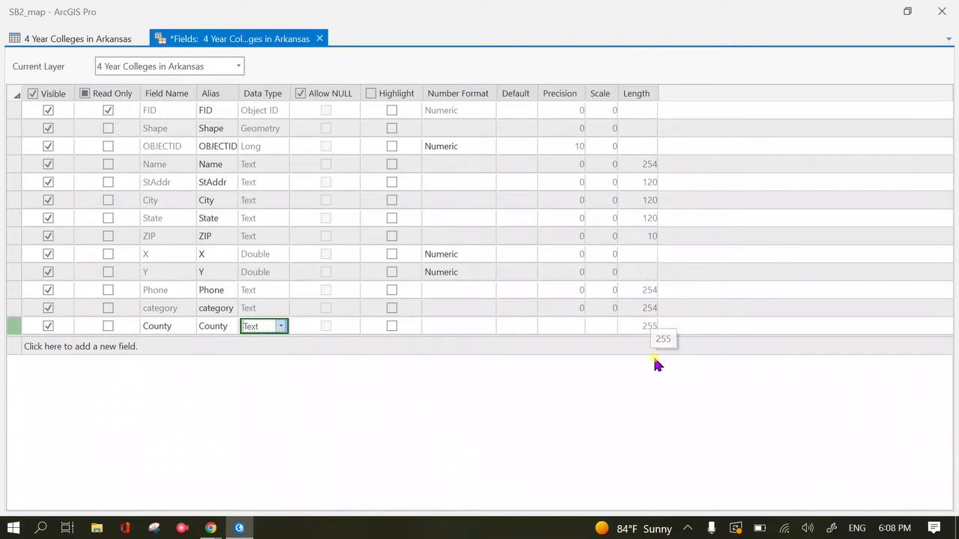
Step: Try a length of 500 for the County field, and settle on a length of 254
left_click(644, 327)
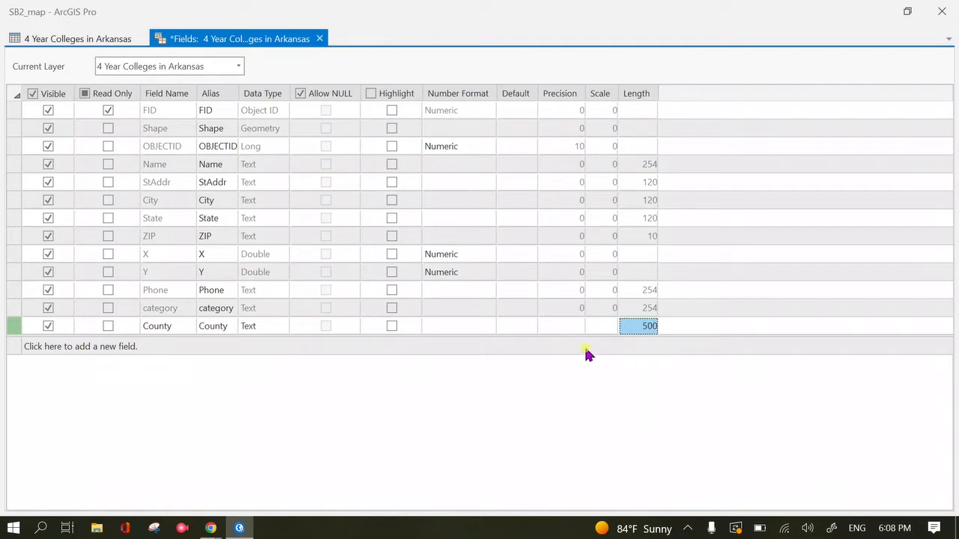
key("Return")
left_click(648, 329)
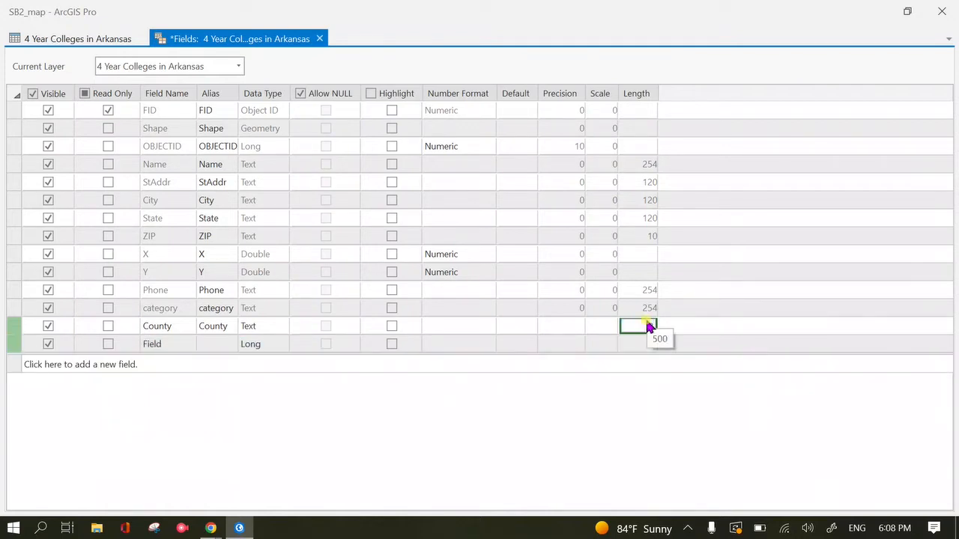
key("Return")
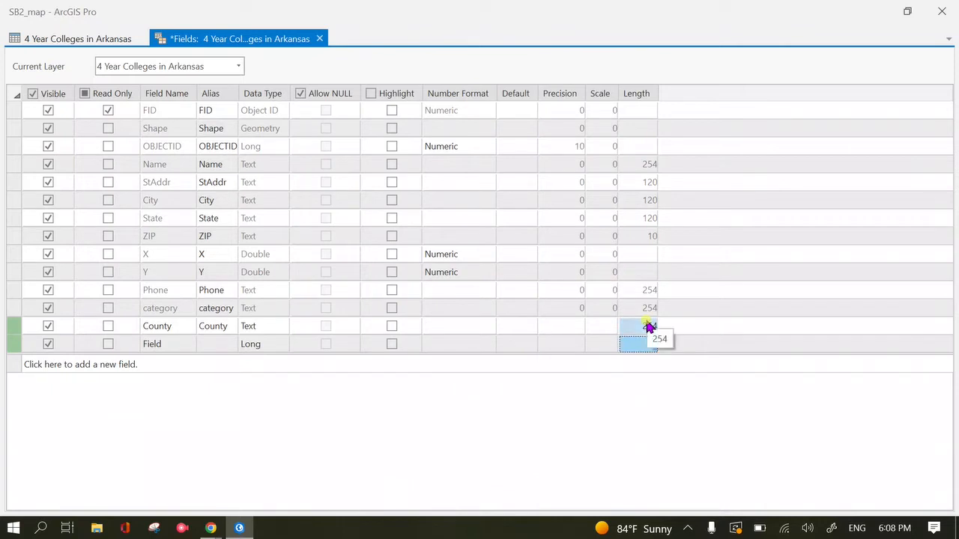
Step: Delete the extra unnamed field row below the County field
left_click(16, 348)
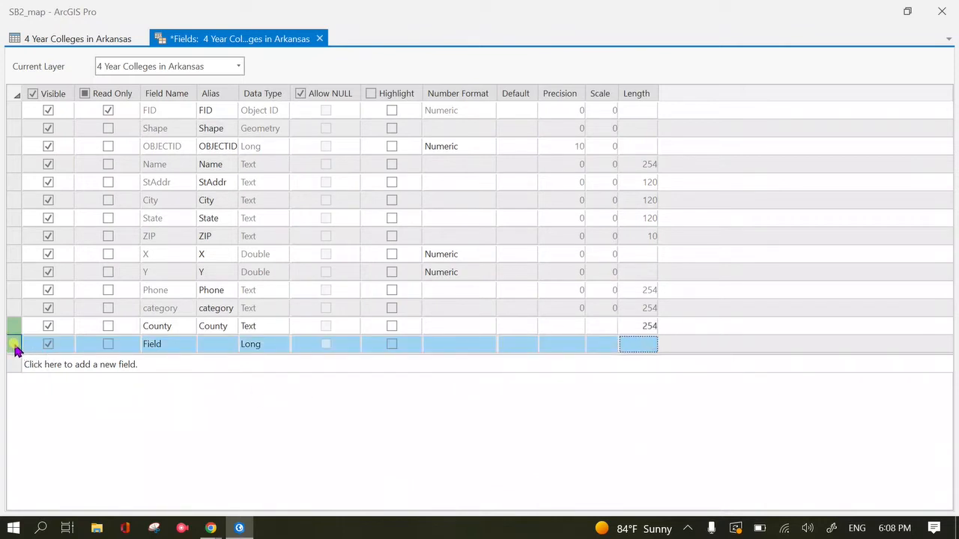
right_click(16, 348)
left_click(36, 405)
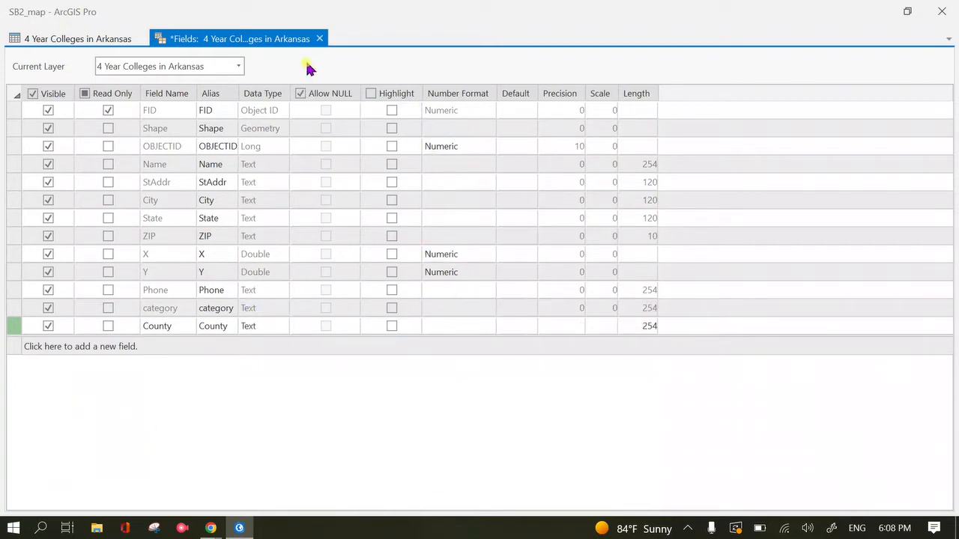
Step: Look for a way to save the field edits, checking the attribute table and the layer's data commands in the main window
left_click_drag(87, 41, 2, 6)
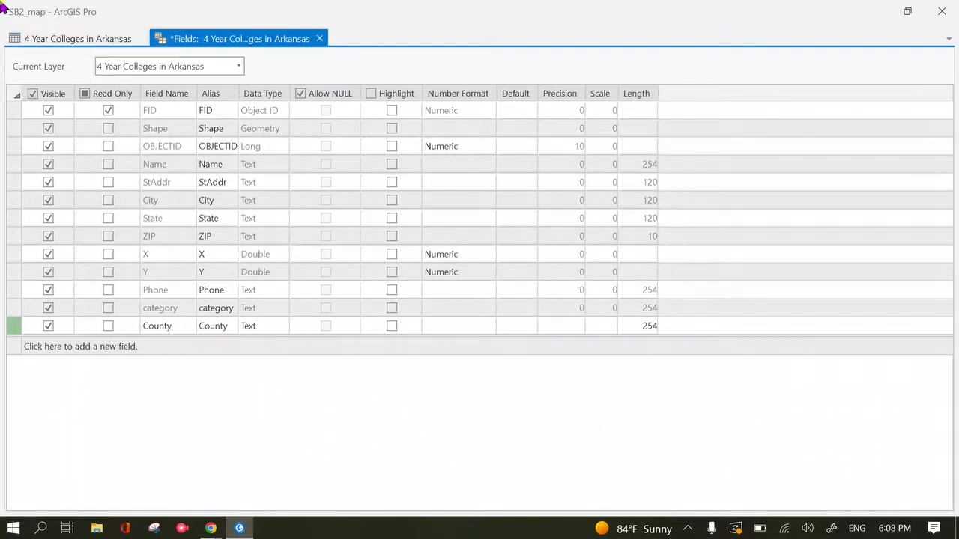
left_click(947, 41)
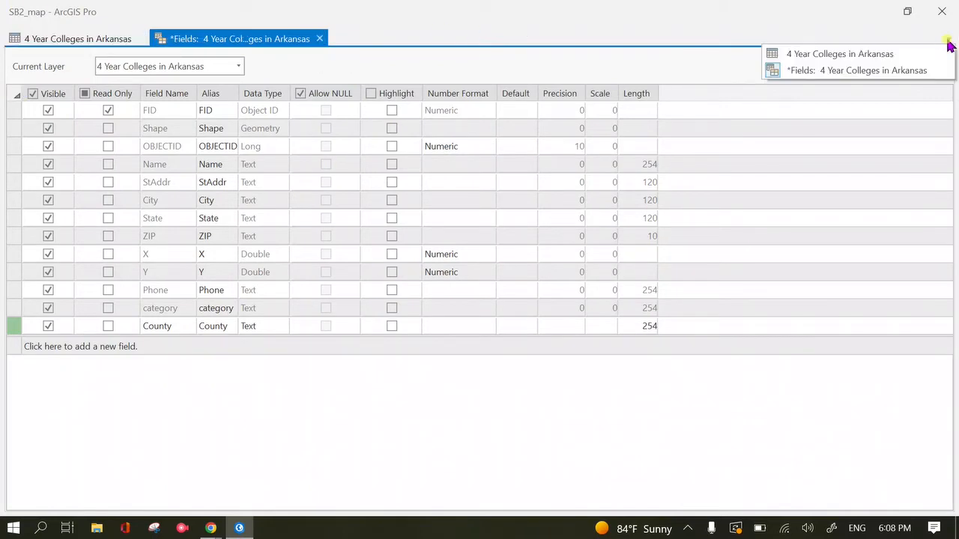
left_click(87, 39)
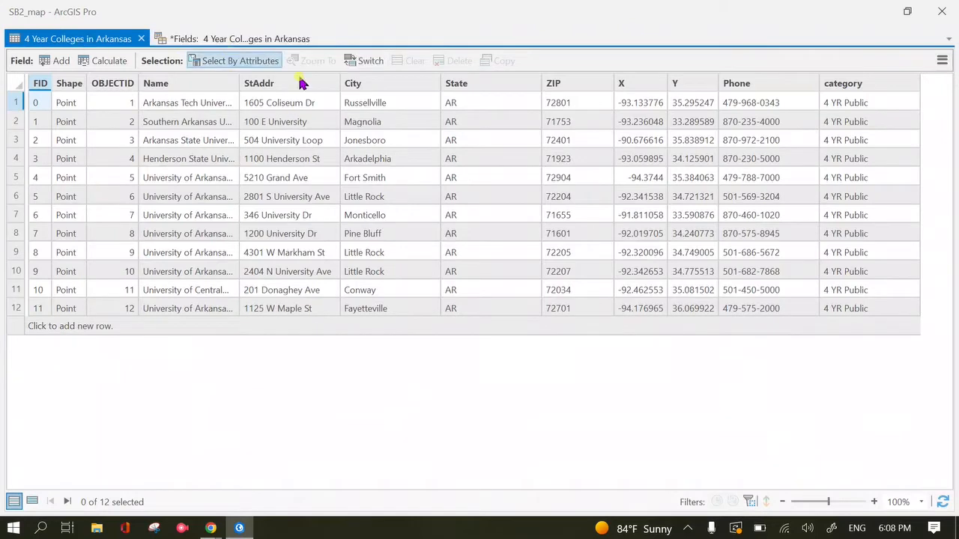
mouse_move(371, 83)
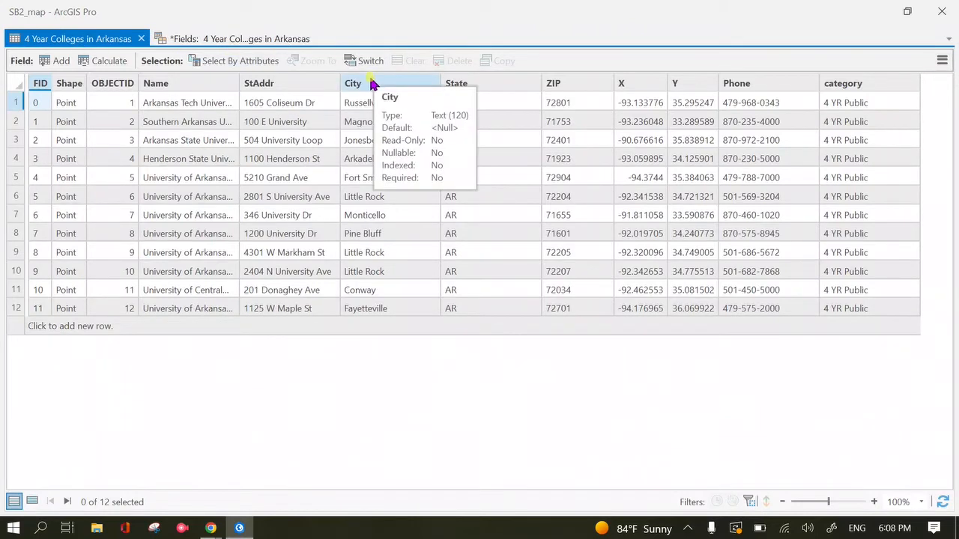
left_click(248, 38)
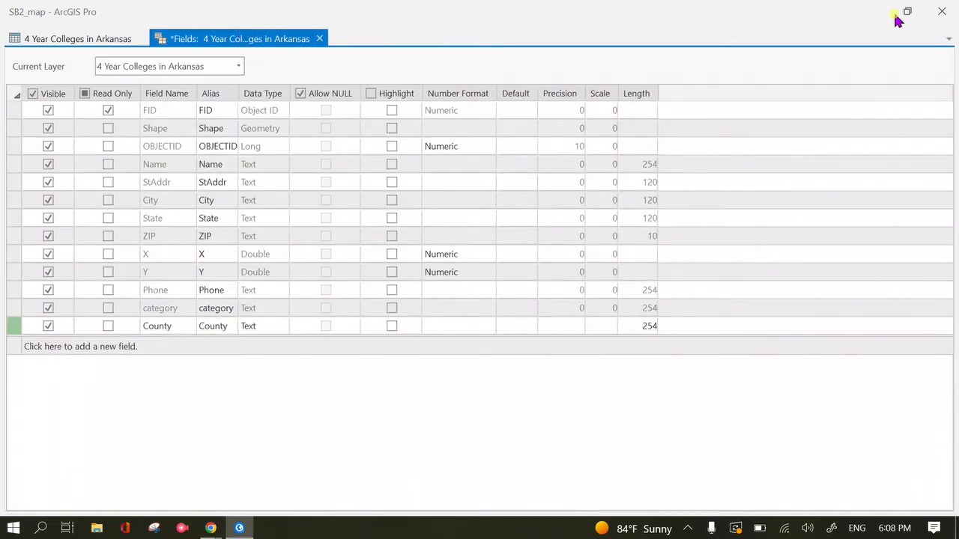
left_click(907, 12)
left_click_drag(182, 26, 320, 128)
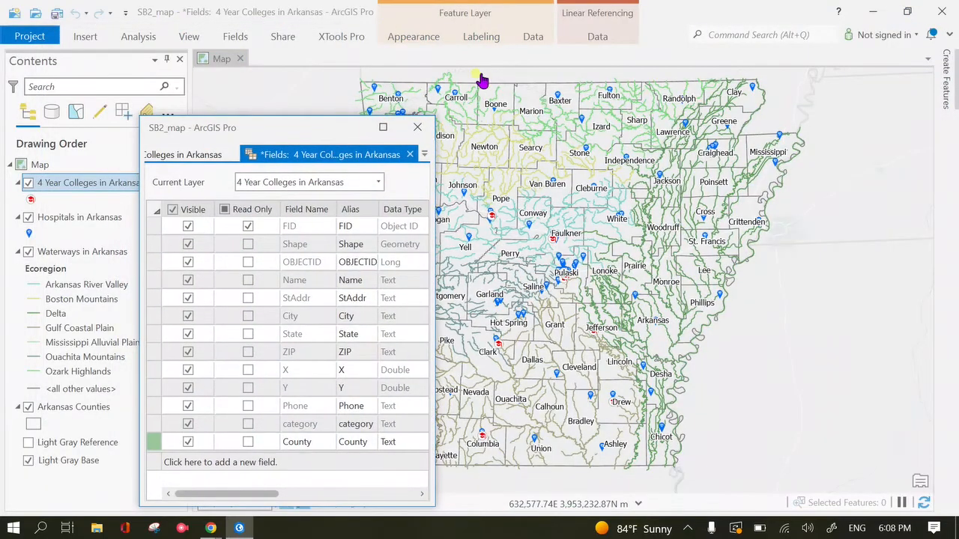
left_click(598, 34)
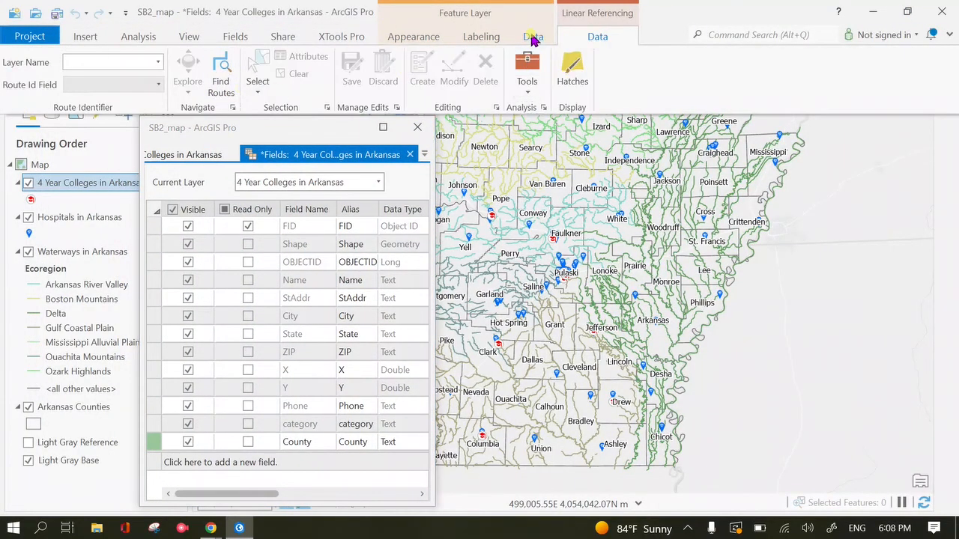
left_click(532, 38)
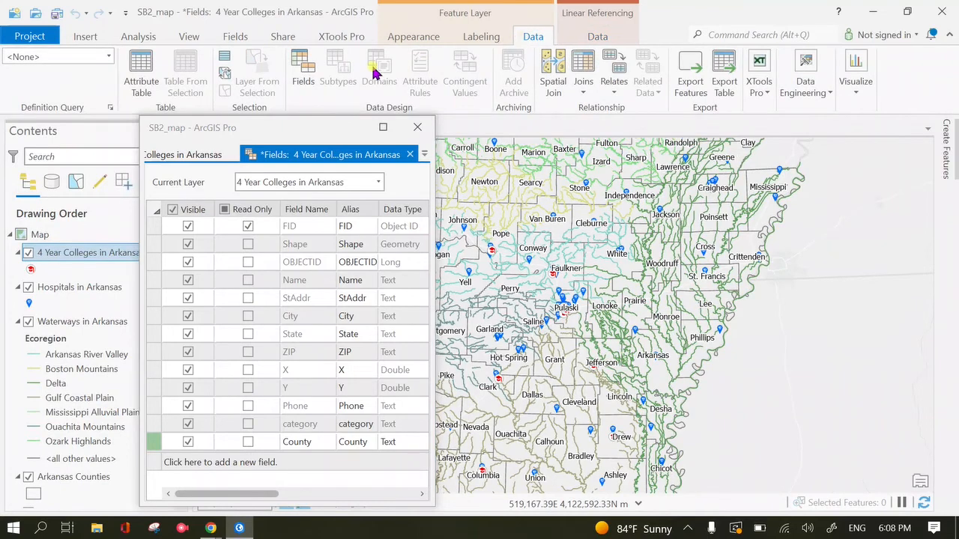
left_click(383, 126)
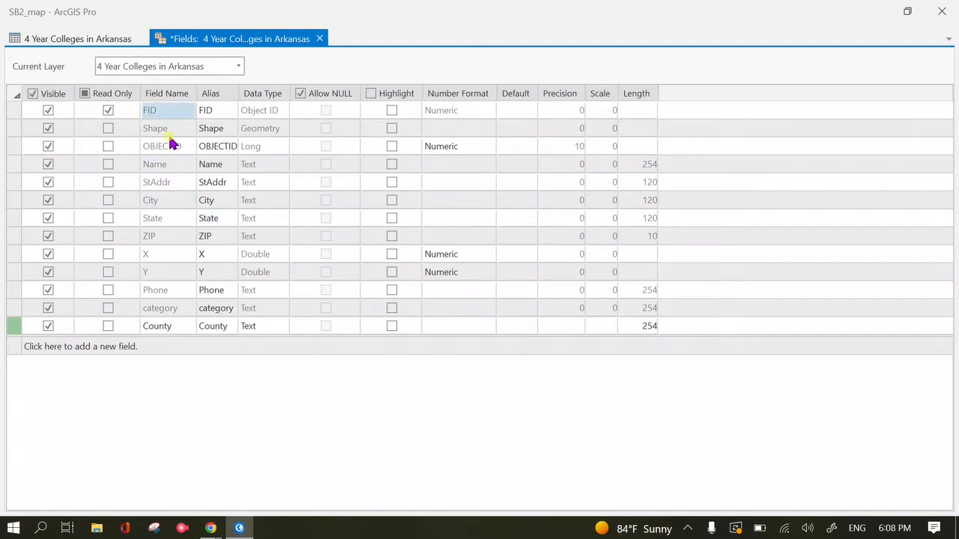
Step: Close the Fields view, saving all changes, and check the County column in the colleges attribute table
left_click(320, 39)
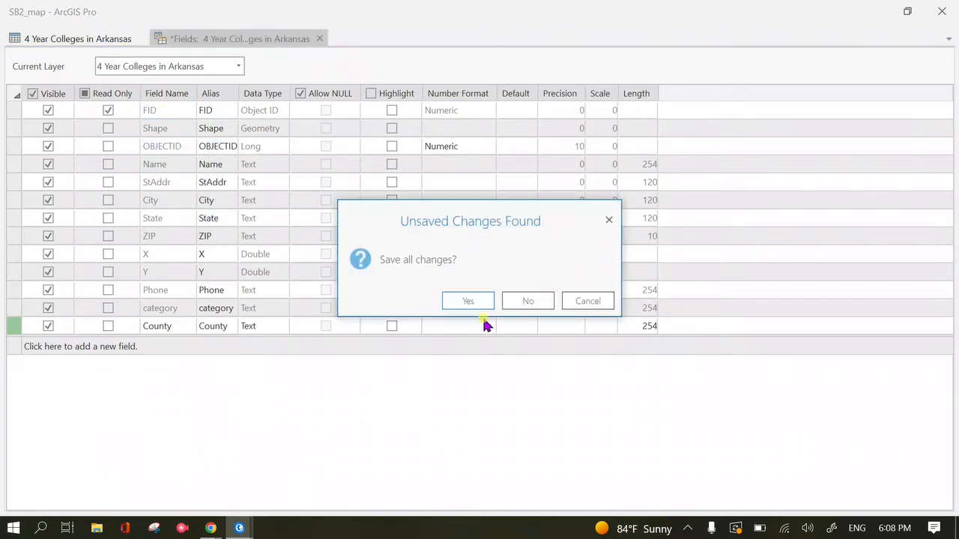
left_click(469, 300)
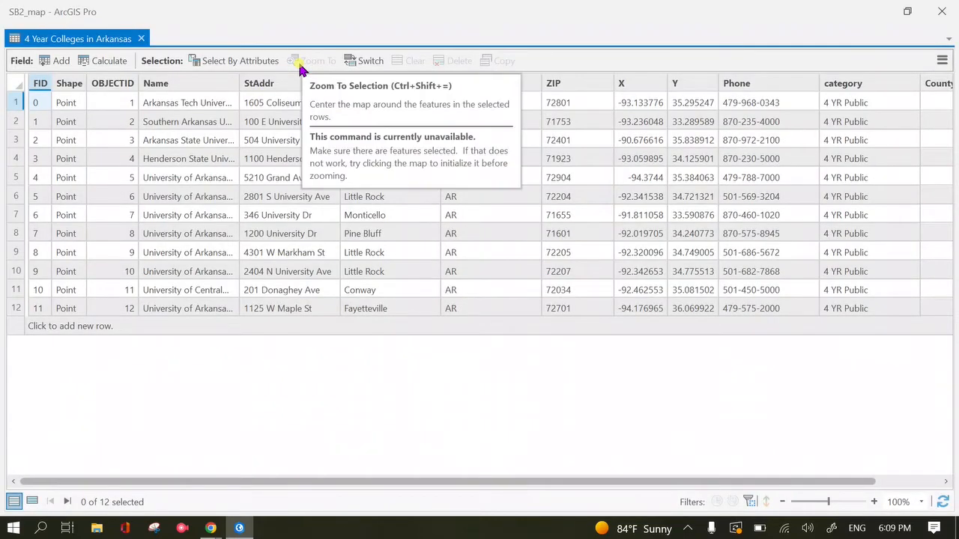
left_click_drag(394, 482, 550, 466)
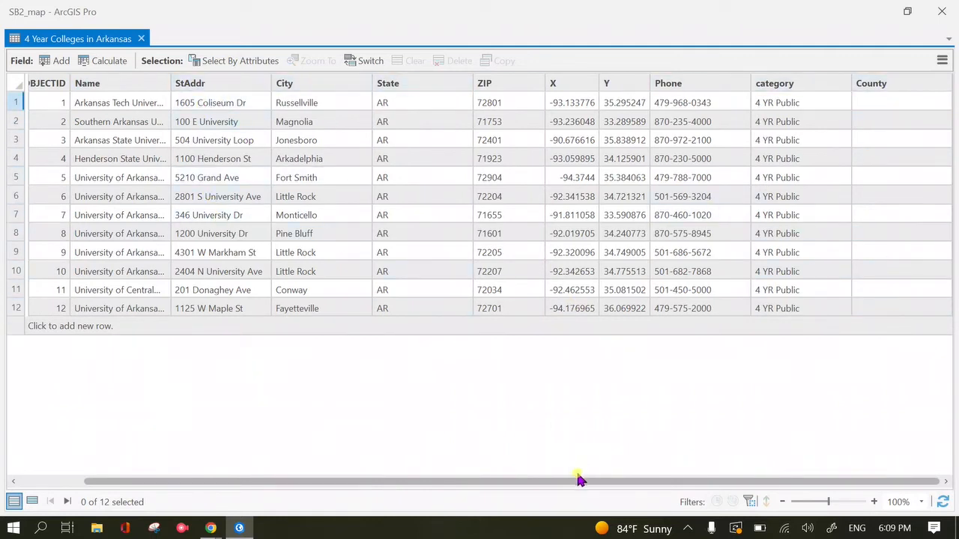
Step: Close the colleges attribute table and hide the Hospitals in Arkansas and Waterways in Arkansas layers
left_click(942, 11)
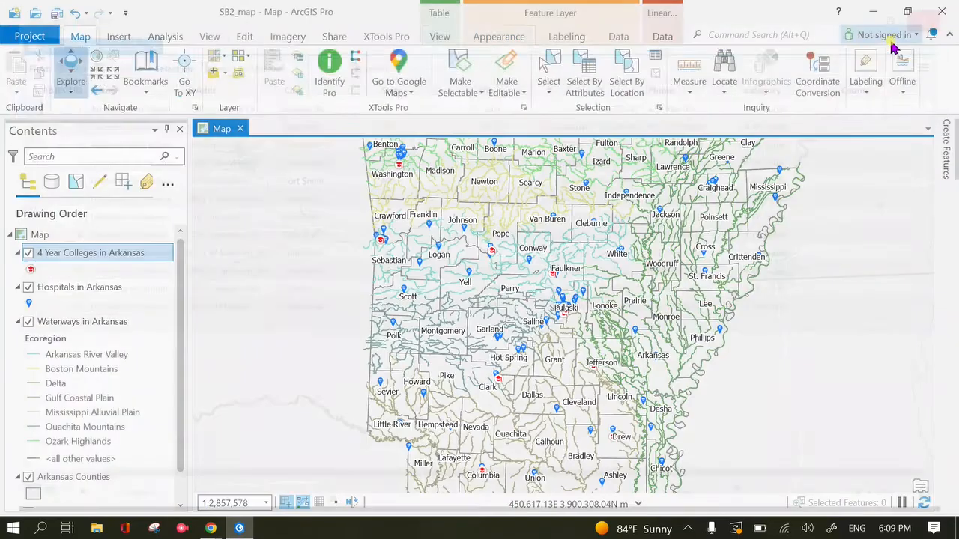
left_click_drag(611, 248, 581, 259)
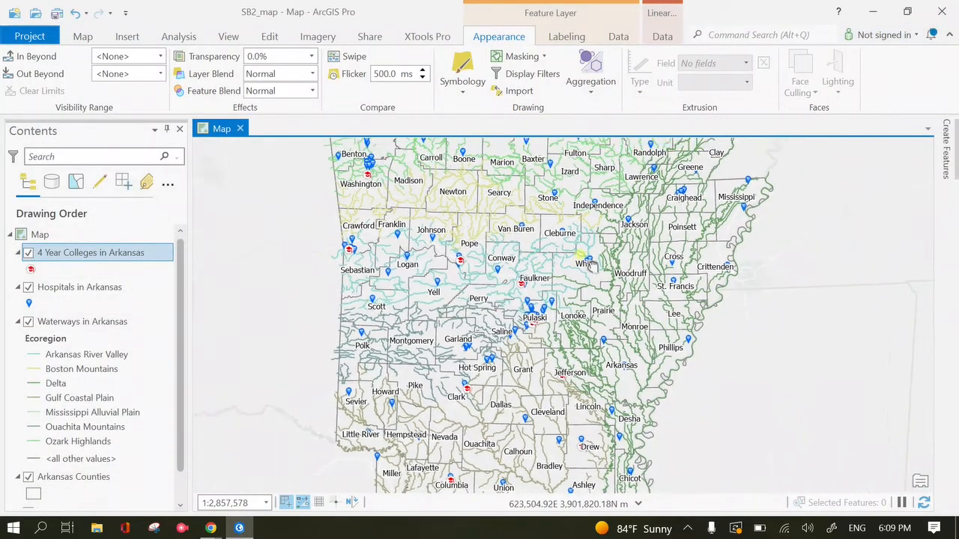
scroll(588, 271, "down", 2)
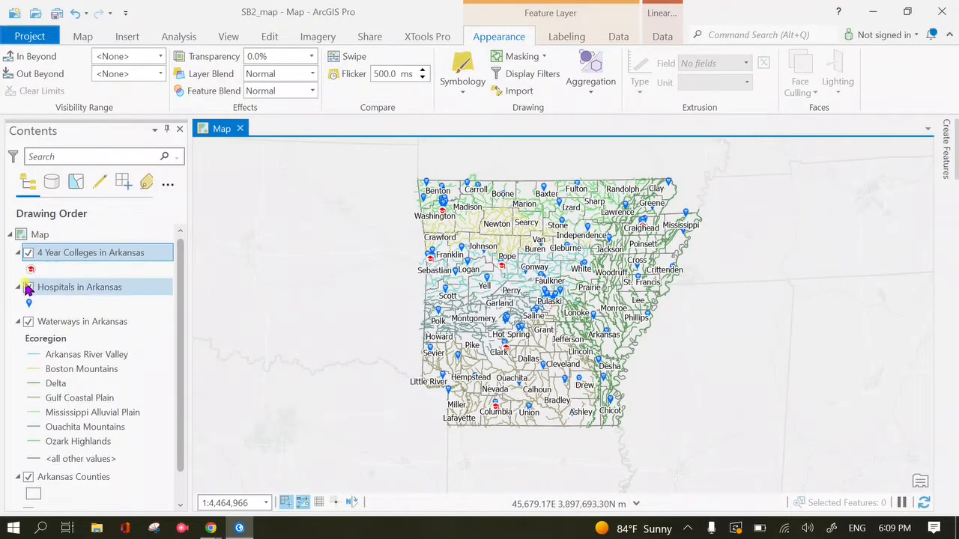
left_click(28, 287)
left_click(28, 322)
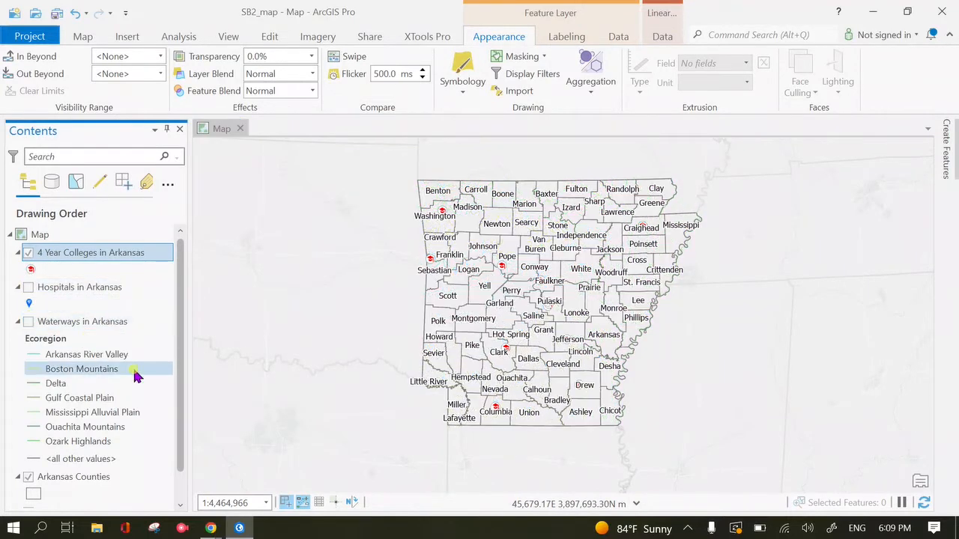
left_click_drag(540, 347, 501, 353)
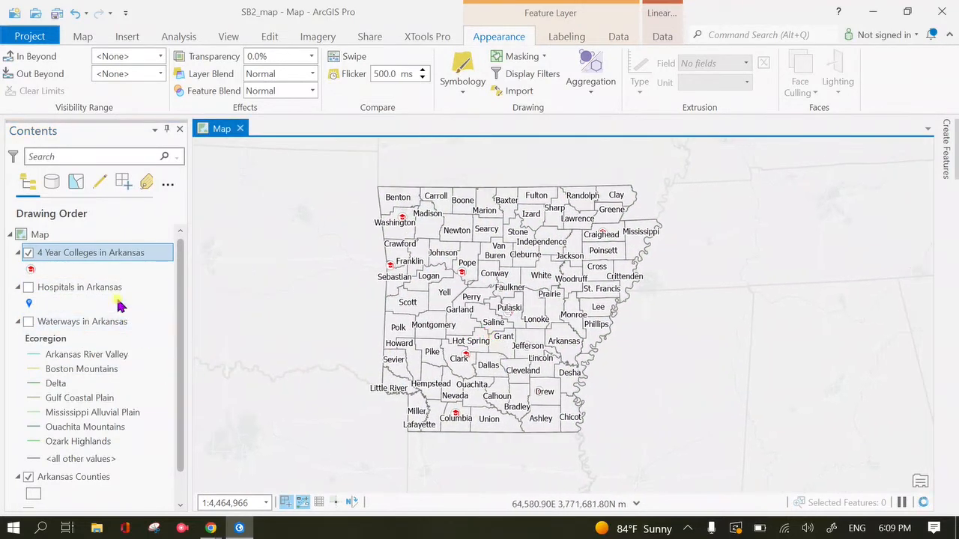
right_click(81, 252)
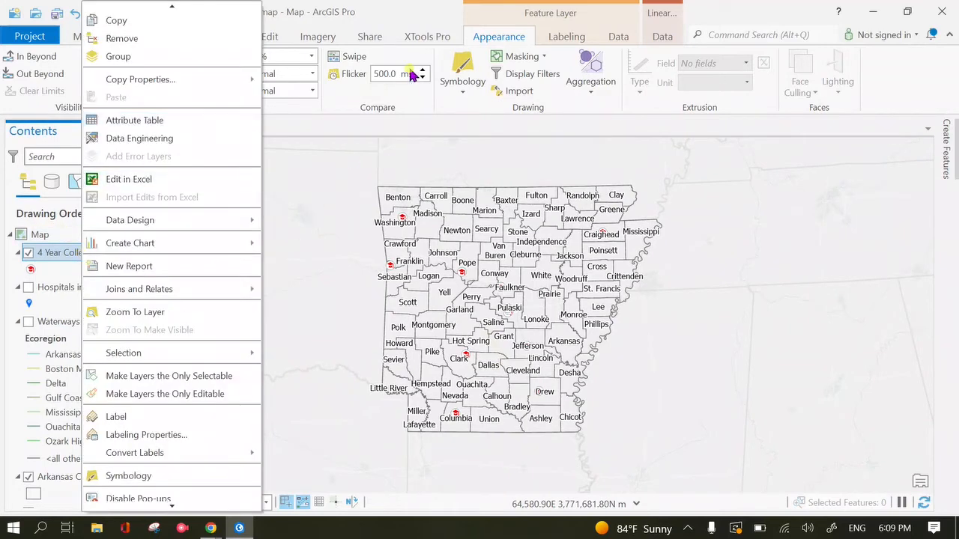
left_click(404, 176)
double_click(405, 167)
left_click_drag(806, 428, 623, 296)
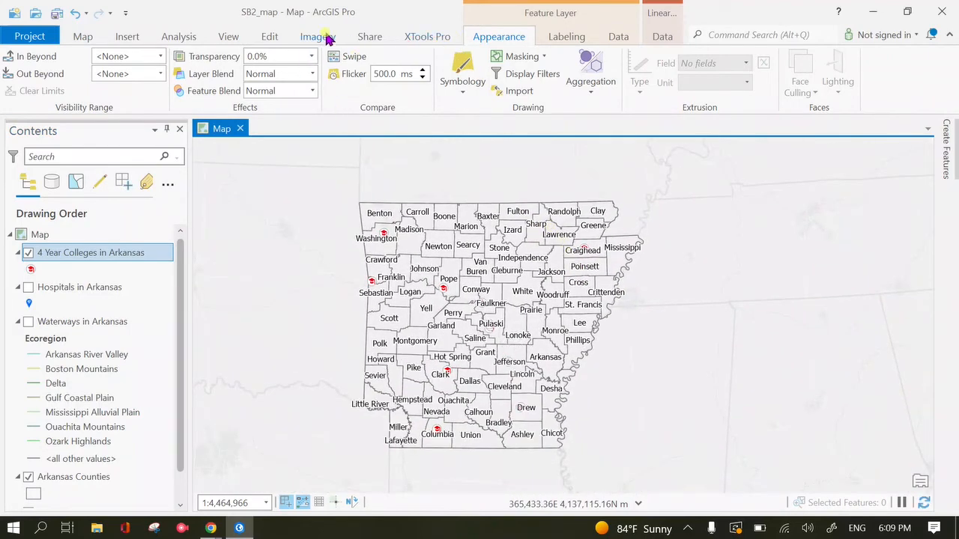
Step: Open the feature attributes for editing and select the Arkansas State University Jonesboro point in Craighead County
left_click(270, 37)
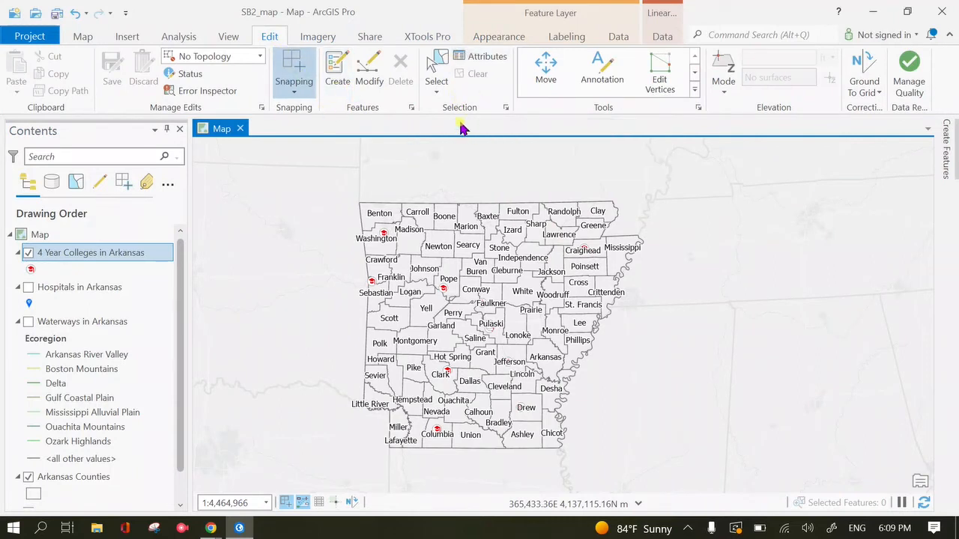
left_click(485, 55)
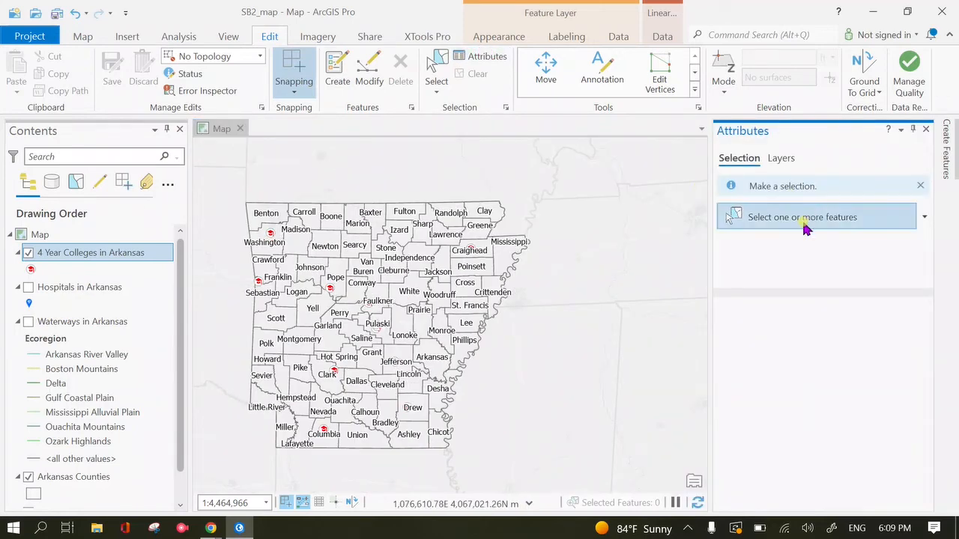
left_click(805, 225)
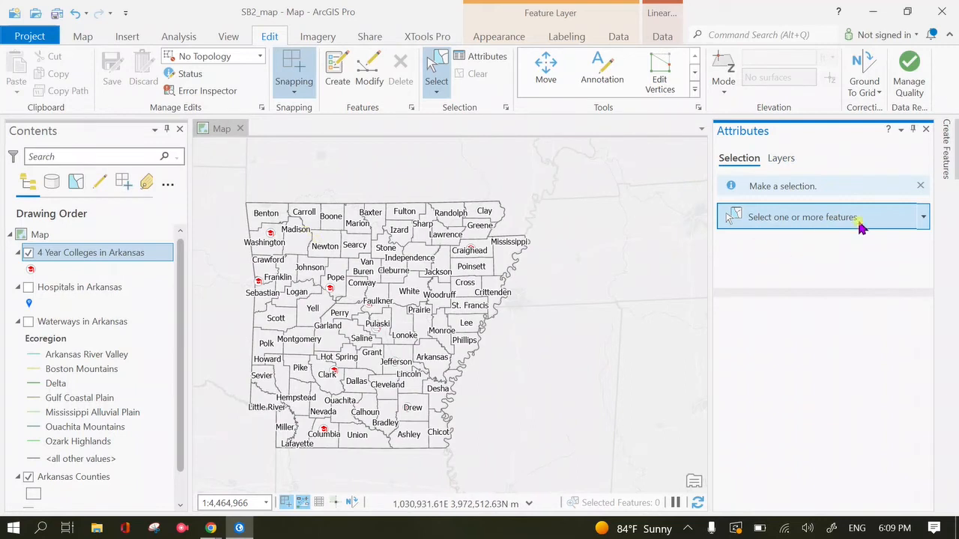
left_click(473, 247)
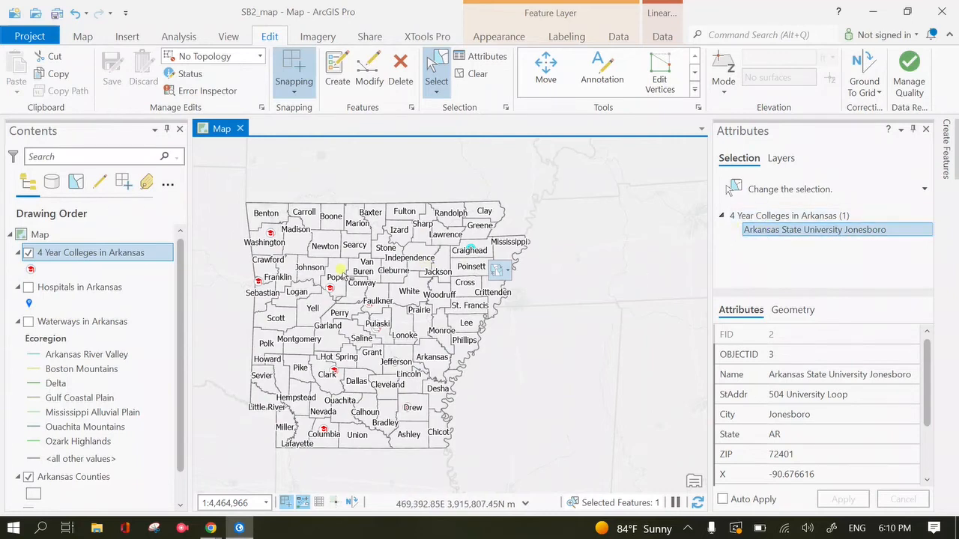
Step: Select the Craighead county polygon to view its attributes, and clear the selection
left_click(480, 248)
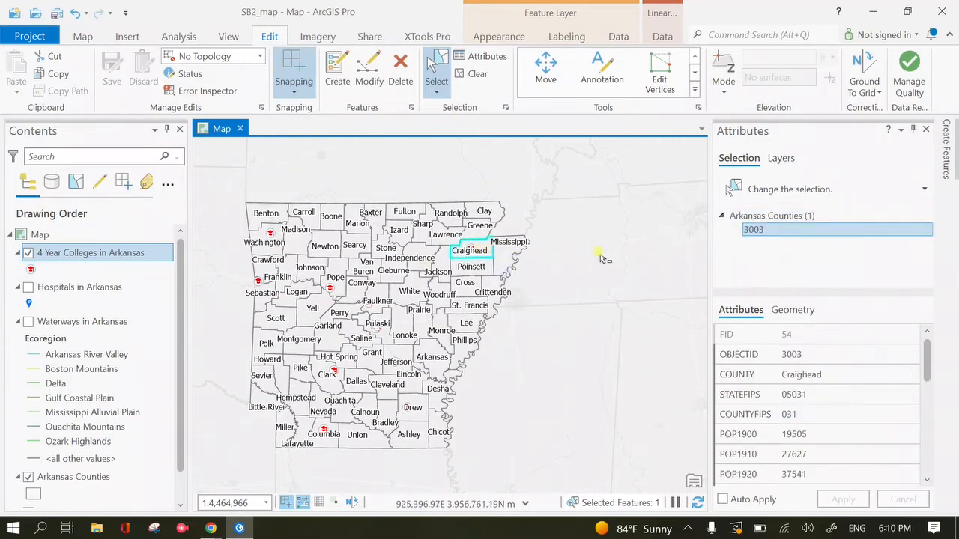
left_click(483, 245)
left_click(480, 249)
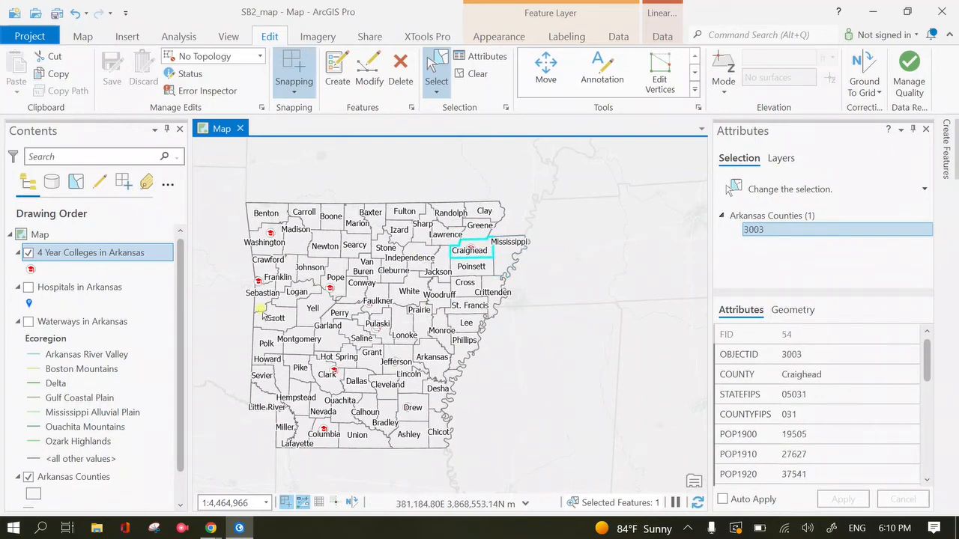
left_click(594, 337)
Step: Try selecting at Craighead with Arkansas Counties on top of the drawing order, and return the layer below Waterways in Arkansas
left_click_drag(90, 476, 107, 257)
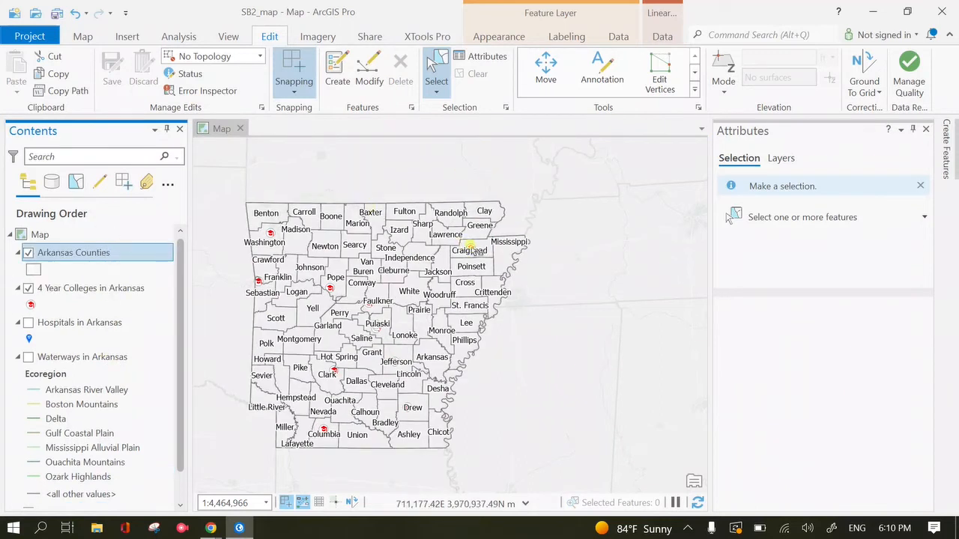
left_click(469, 247)
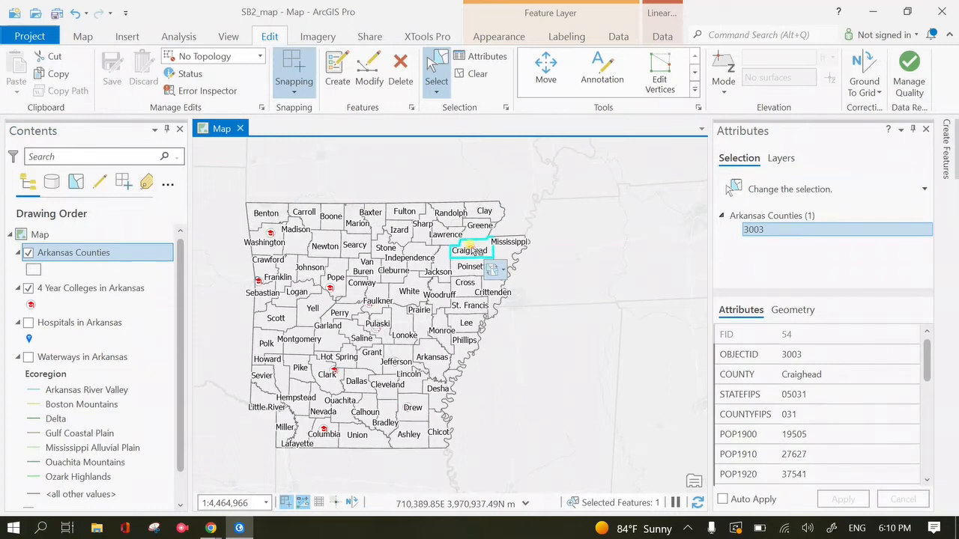
left_click(469, 246)
left_click(473, 250)
left_click(487, 248)
left_click_drag(86, 256, 125, 487)
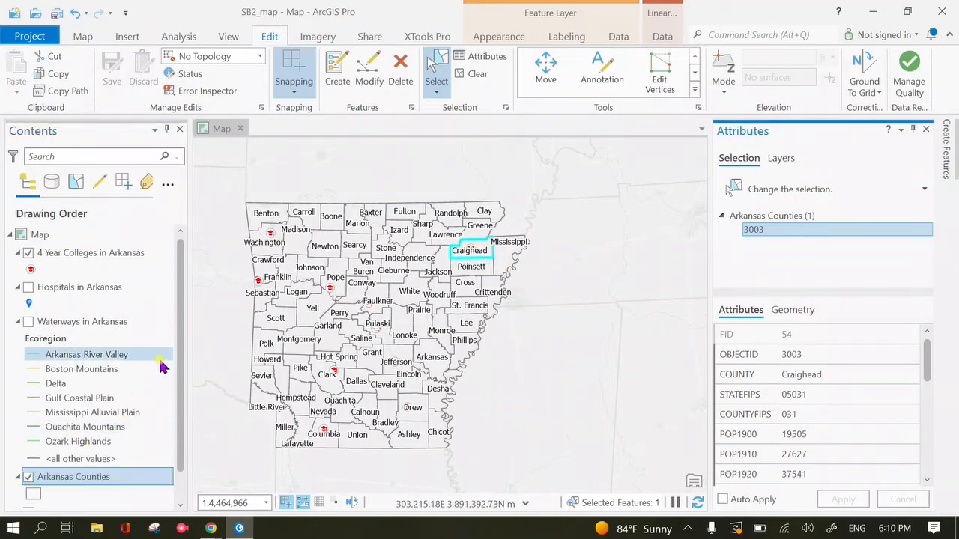
Step: Reselect the college point in Craighead County to view its attributes, and clear the selection
left_click(526, 287)
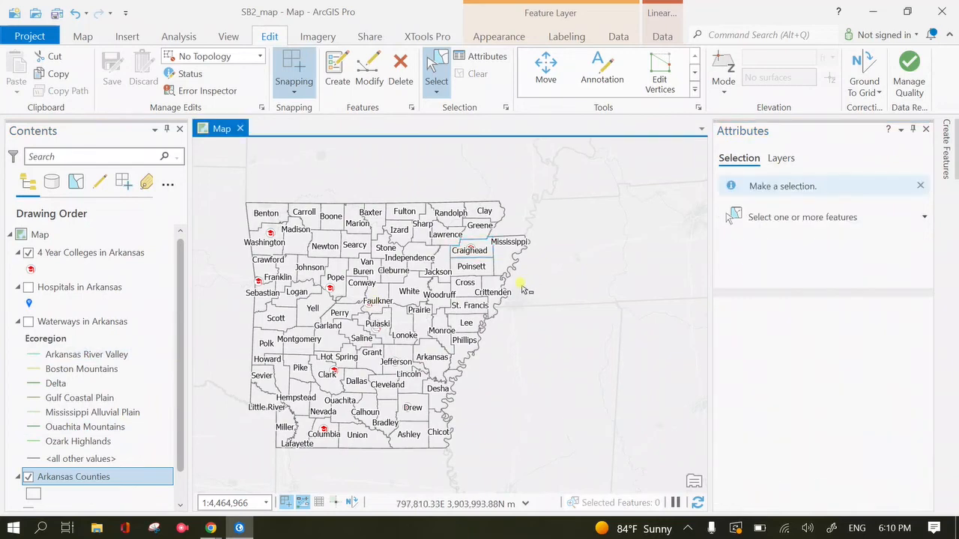
left_click(469, 252)
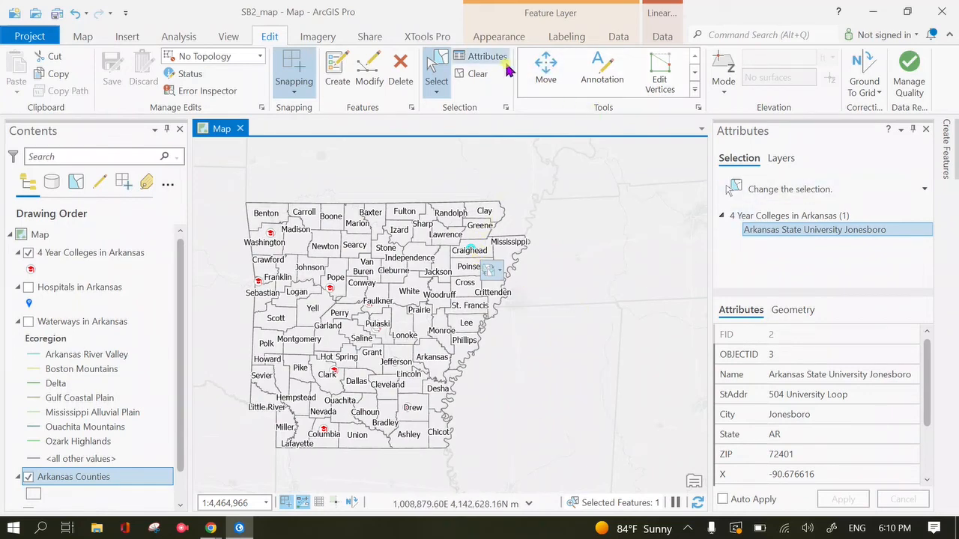
left_click(472, 74)
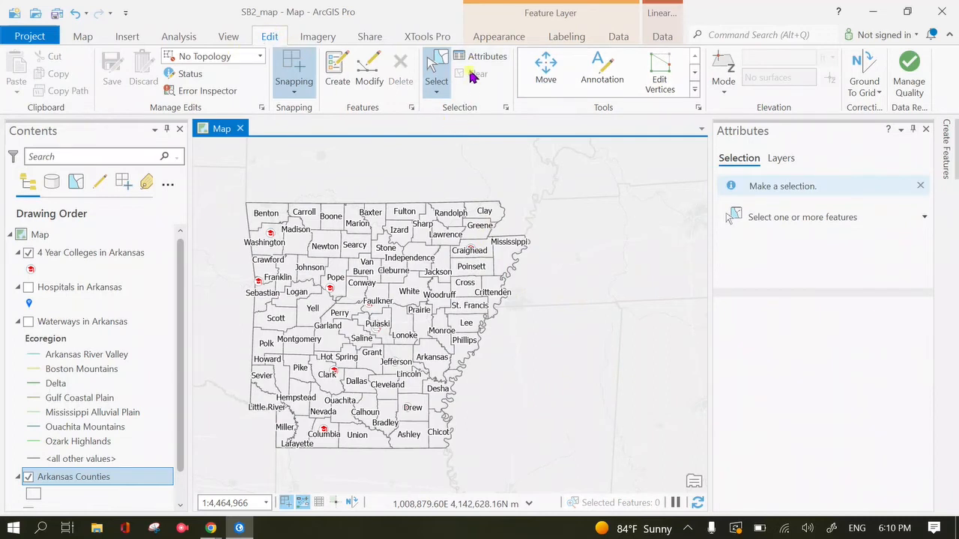
Step: Try to select the features in northeastern Arkansas by sketching a polygon around them
left_click(442, 96)
left_click(472, 146)
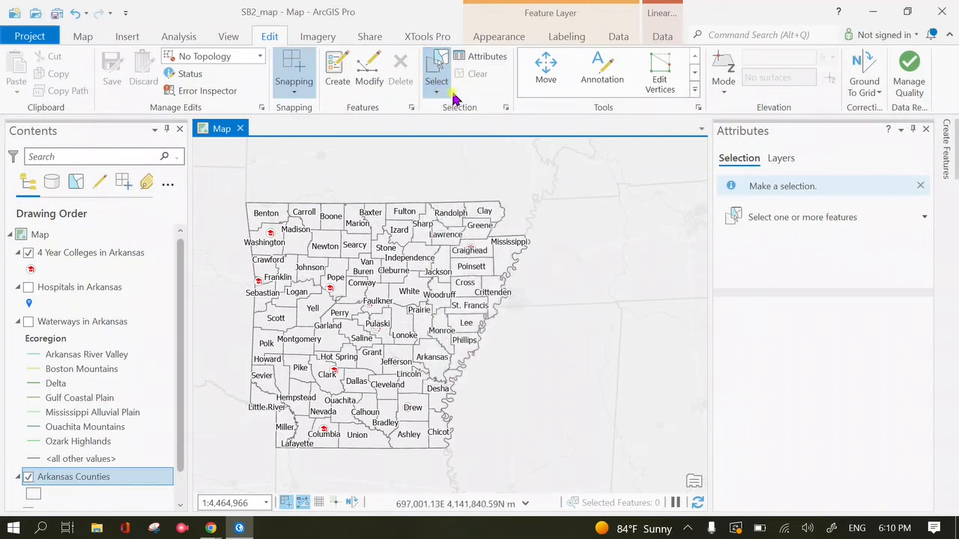
left_click(469, 207)
left_click(372, 308)
left_click(399, 291)
left_click(474, 314)
left_click(530, 242)
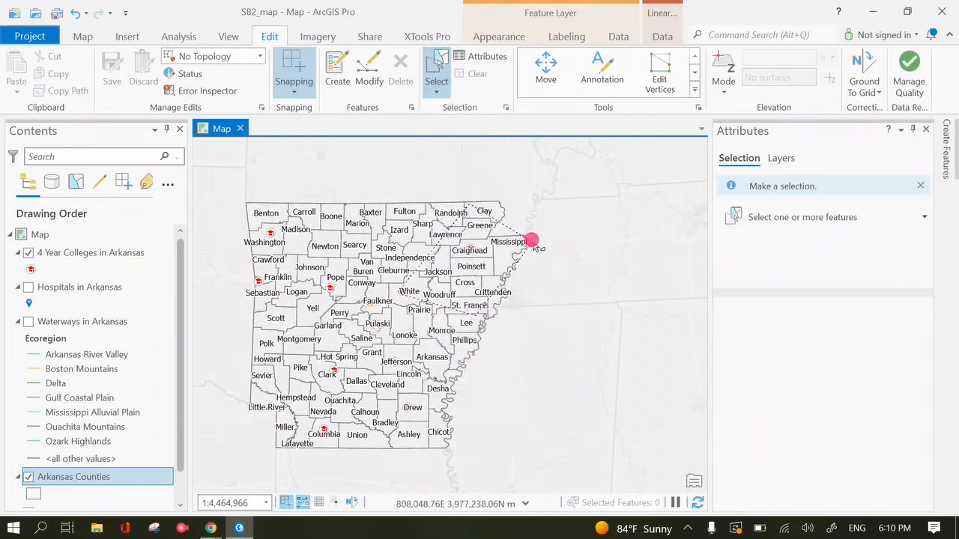
left_click(485, 175)
right_click(489, 183)
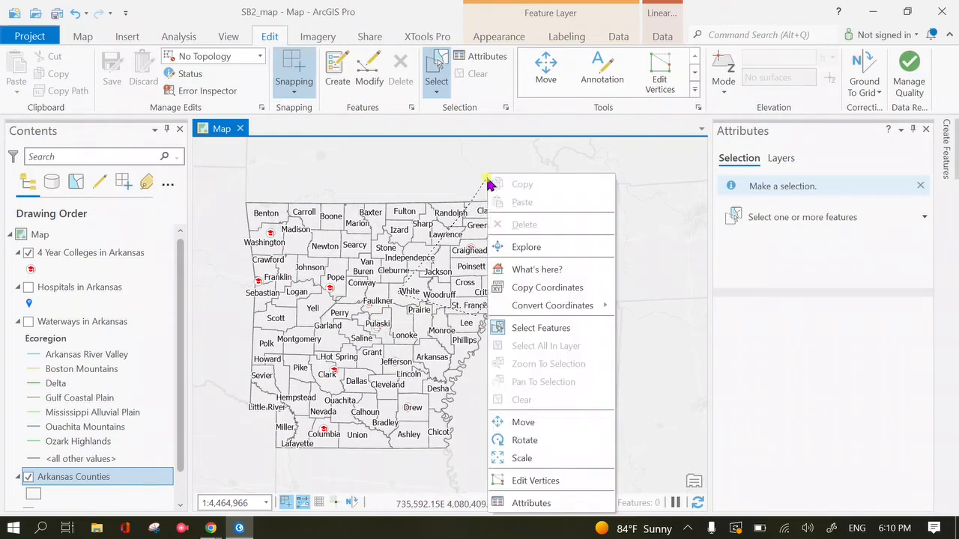
left_click(523, 322)
right_click(448, 186)
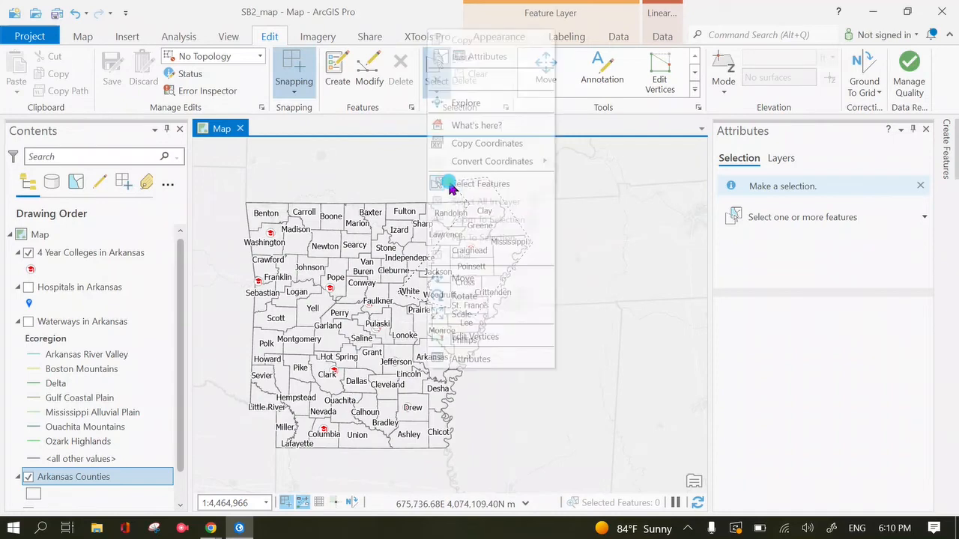
left_click(501, 186)
left_click(458, 177)
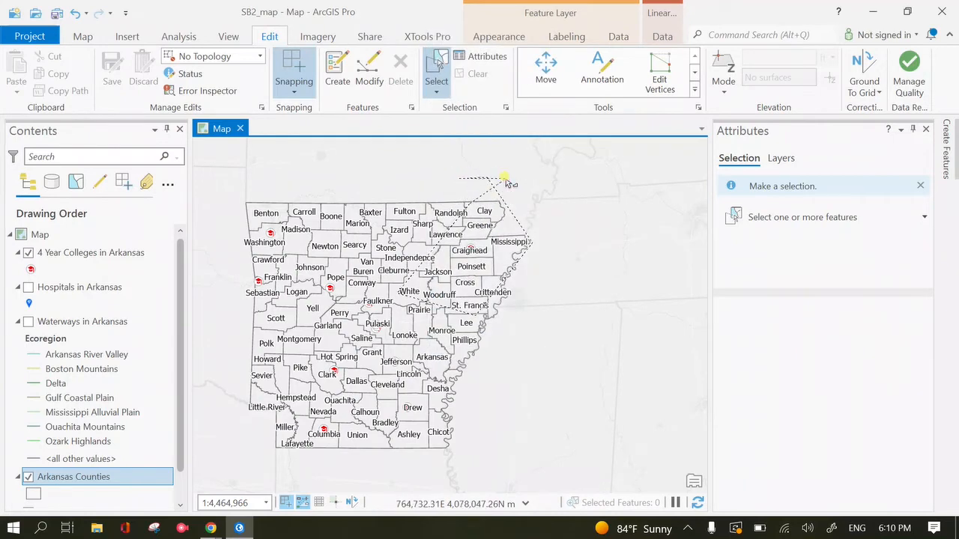
Step: Abandon the unfinished polygon selection by switching to Edit Vertices, and close that tool
right_click(413, 201)
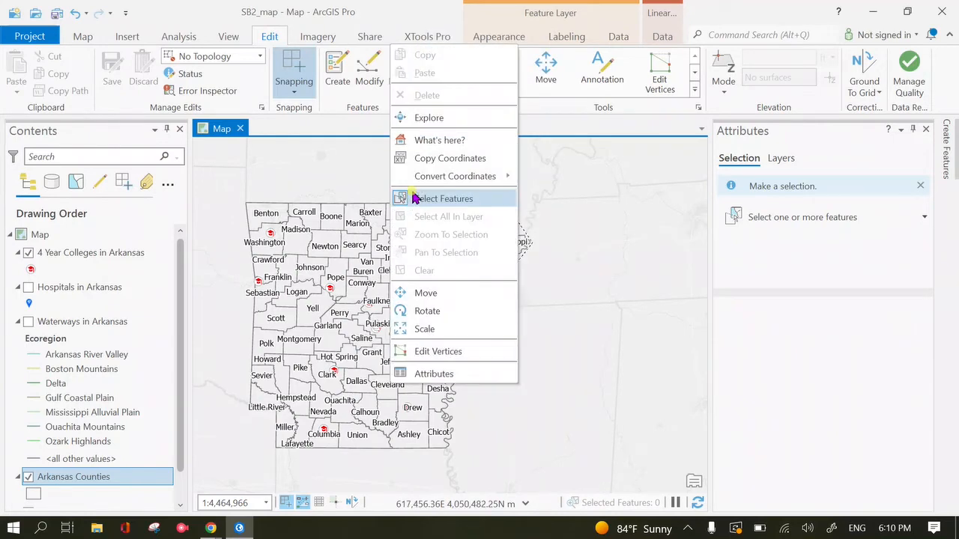
left_click(437, 352)
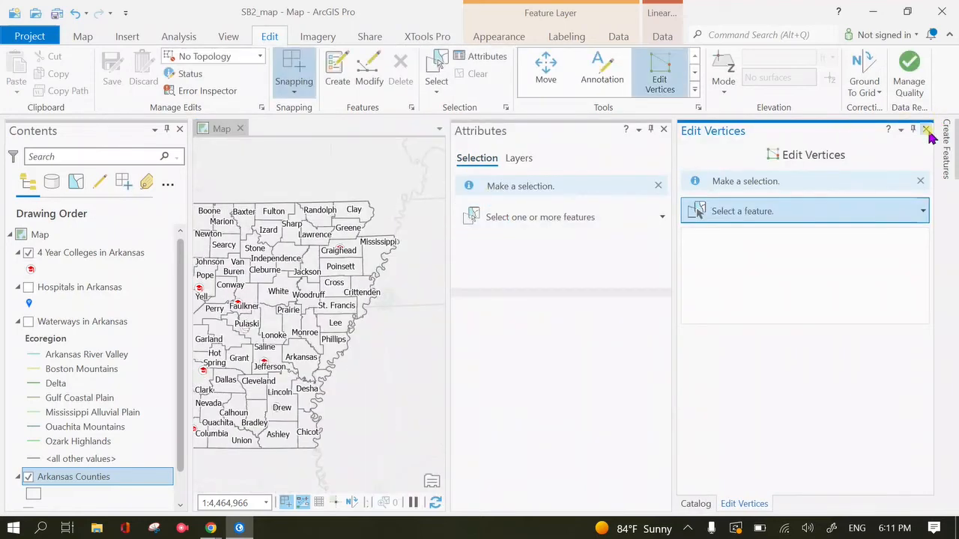
left_click(926, 131)
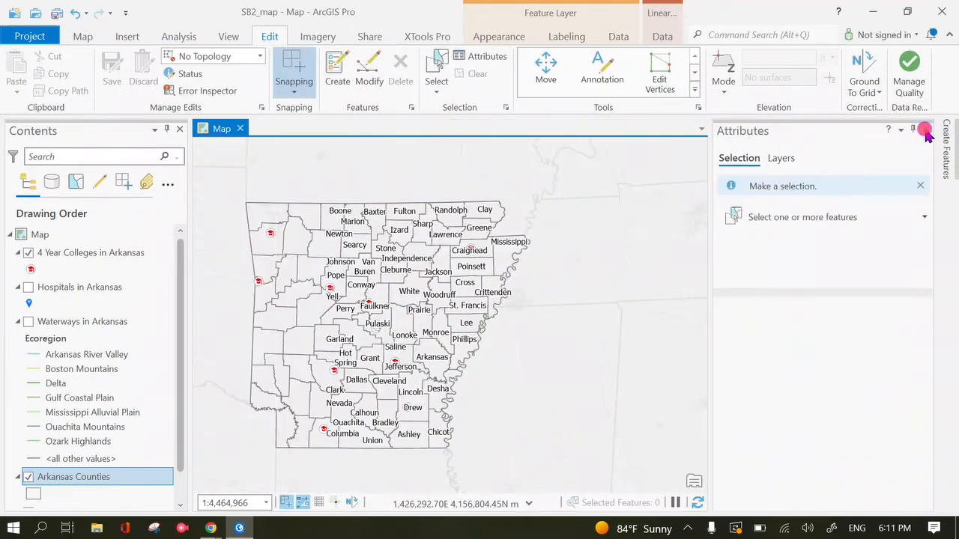
left_click(926, 131)
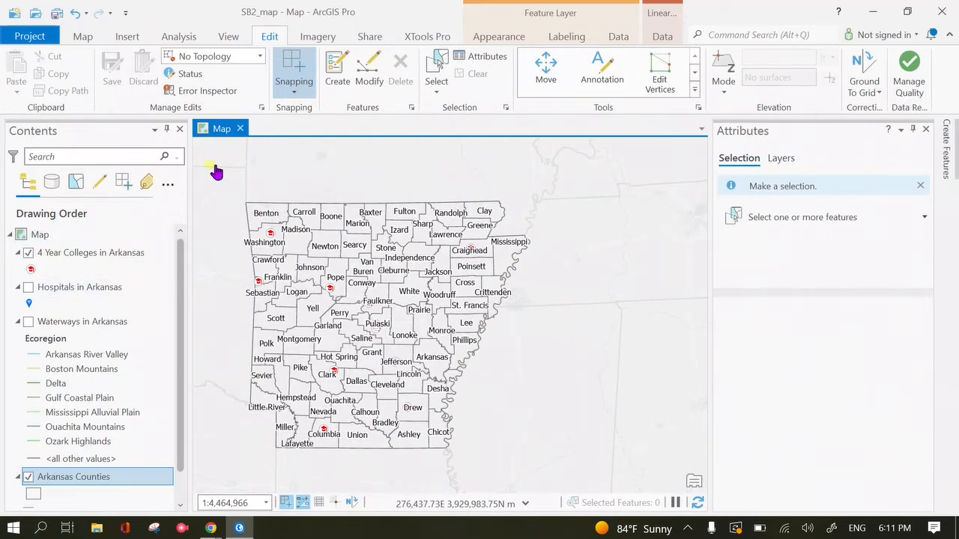
Step: Reactivate the feature selection tool with a simple selection mode and select the Arkansas State University Jonesboro point
left_click(438, 71)
left_click(442, 93)
left_click(466, 120)
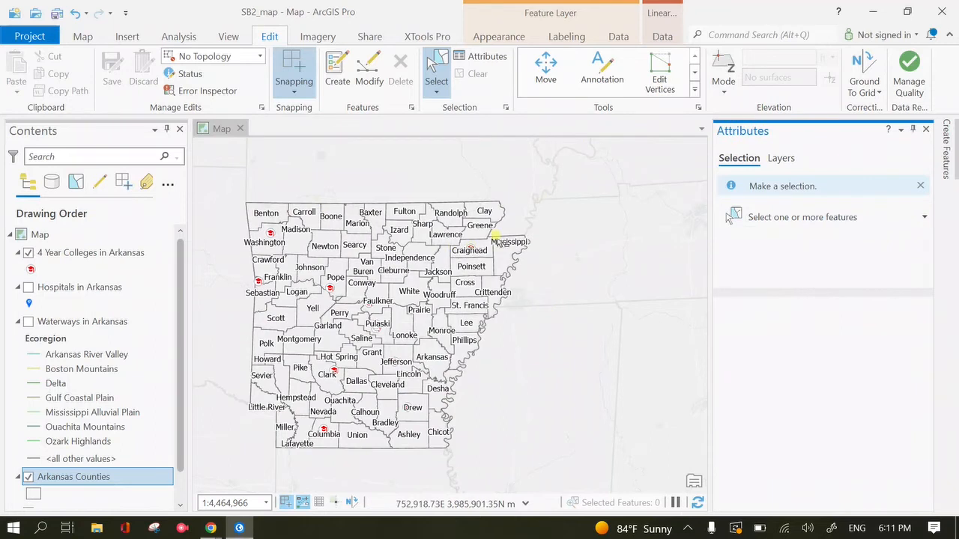
left_click(467, 245)
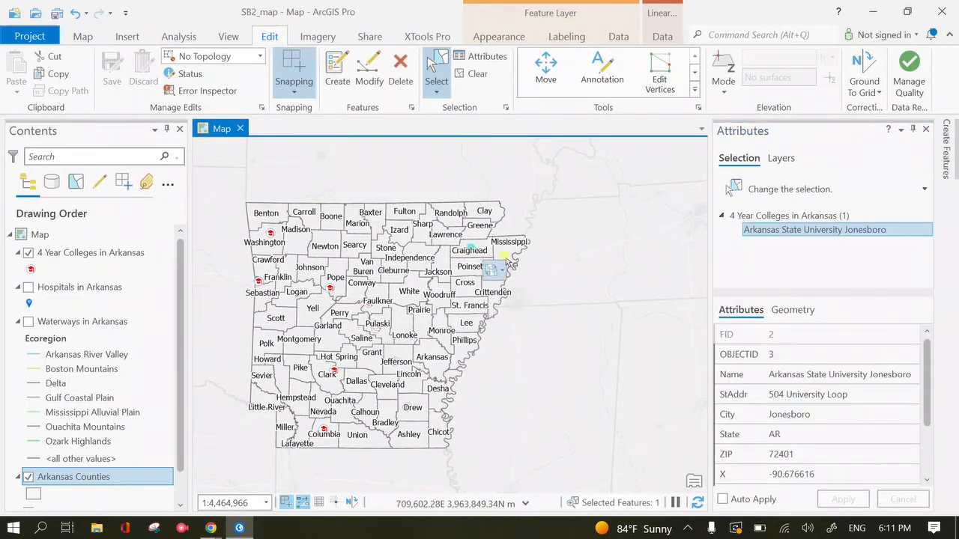
Step: Set the County attribute of Arkansas State University Jonesboro to Craighead and apply the edit
left_click_drag(932, 382, 935, 428)
left_click(788, 470)
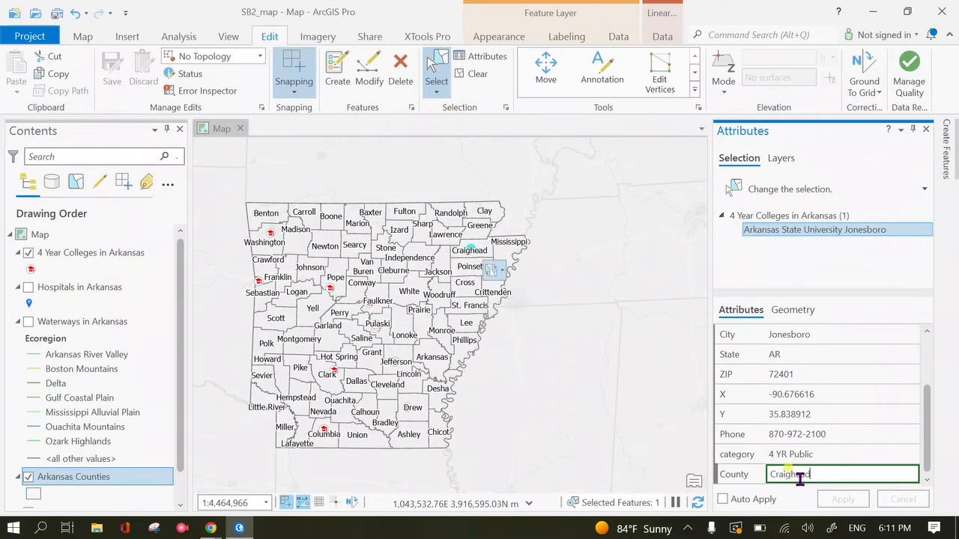
key("Return")
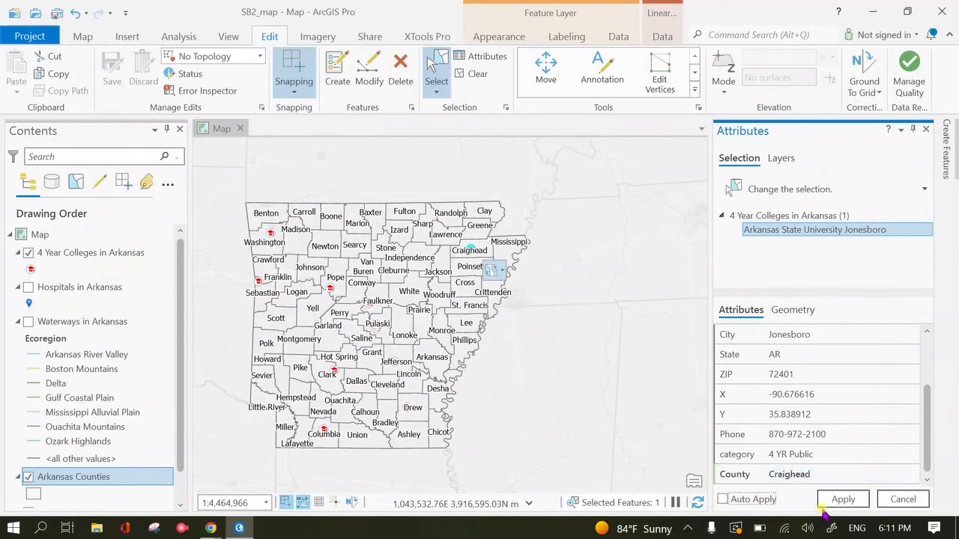
left_click(835, 499)
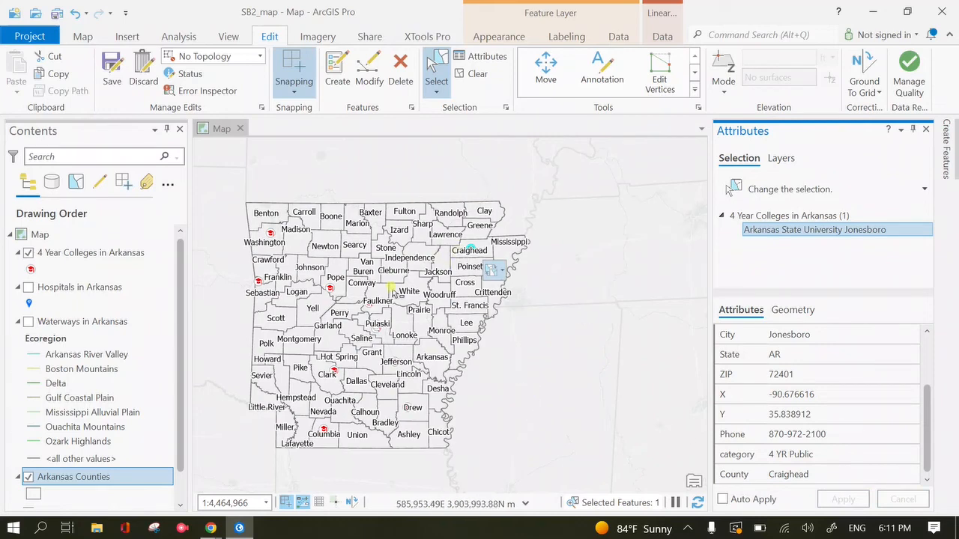
Step: Clear the map selection, including the Grant county polygon picked by mistake
left_click(367, 361)
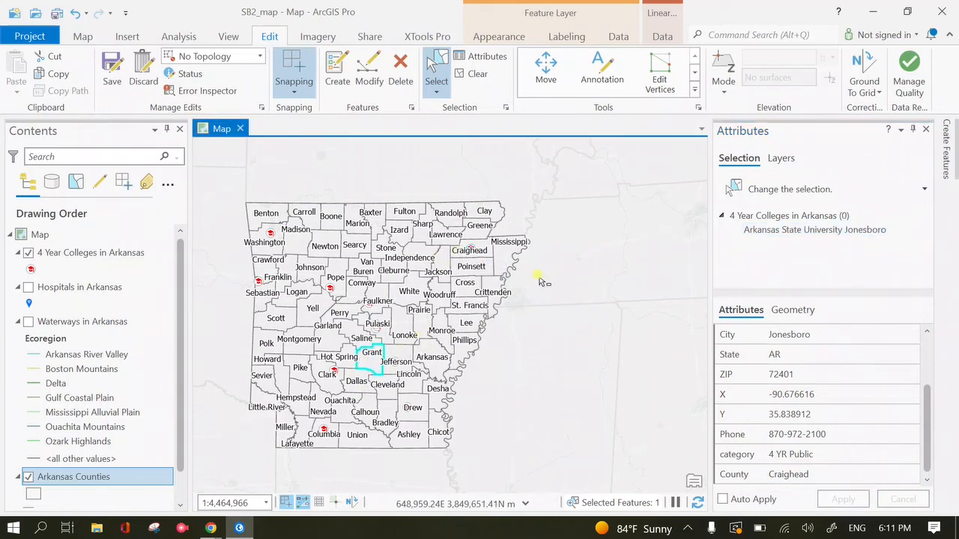
left_click(569, 360)
scroll(378, 337, "down", 2)
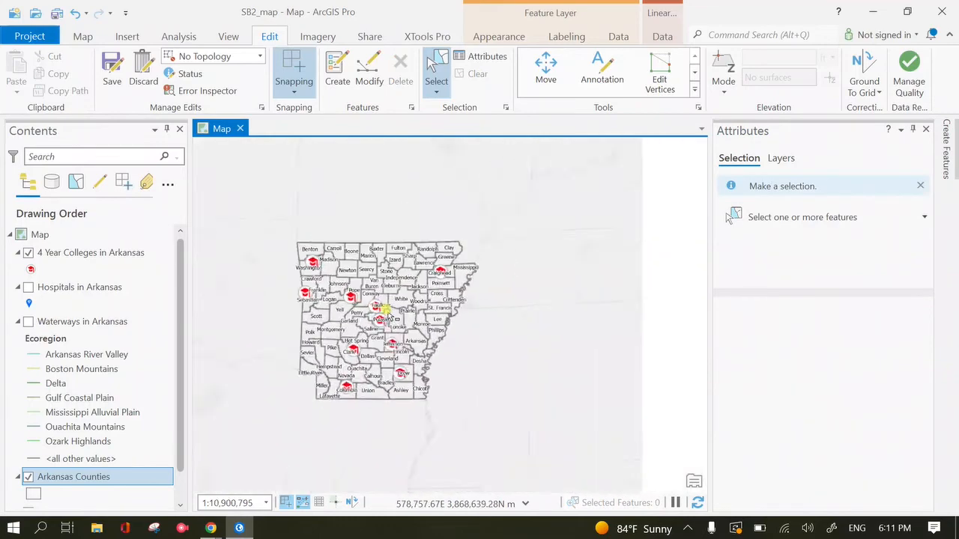
Step: Box-select the three Little Rock college points in Pulaski county
scroll(388, 315, "up", 5)
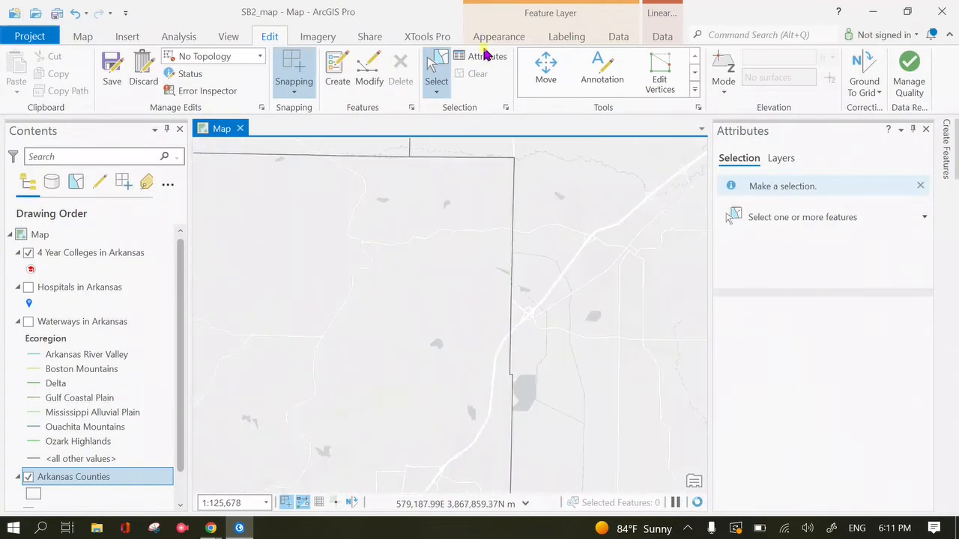
scroll(539, 324, "down", 3)
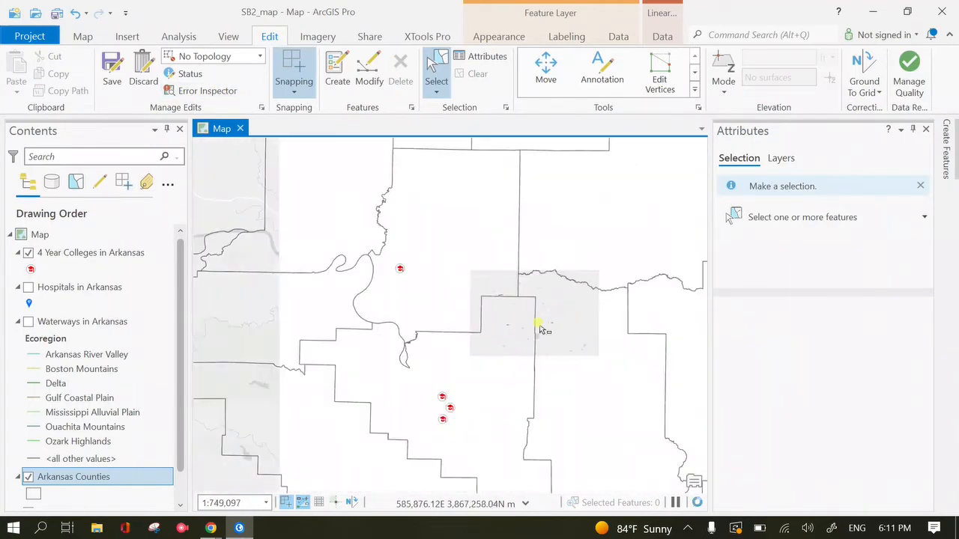
left_click(443, 419)
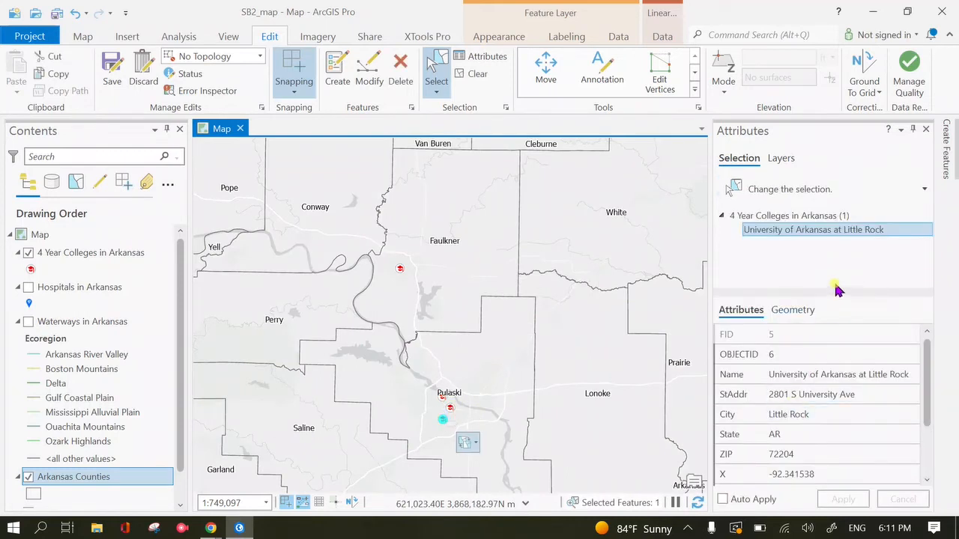
left_click_drag(424, 387, 454, 424)
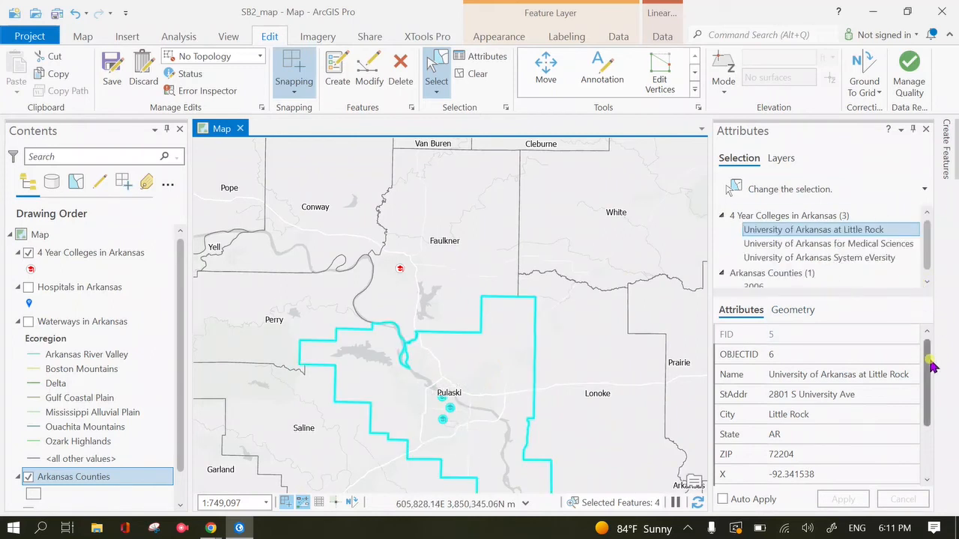
Step: Set the County attribute of University of Arkansas at Little Rock to Pulaski and apply the edit
scroll(929, 374, "down", 2)
left_click(787, 473)
left_click(787, 473)
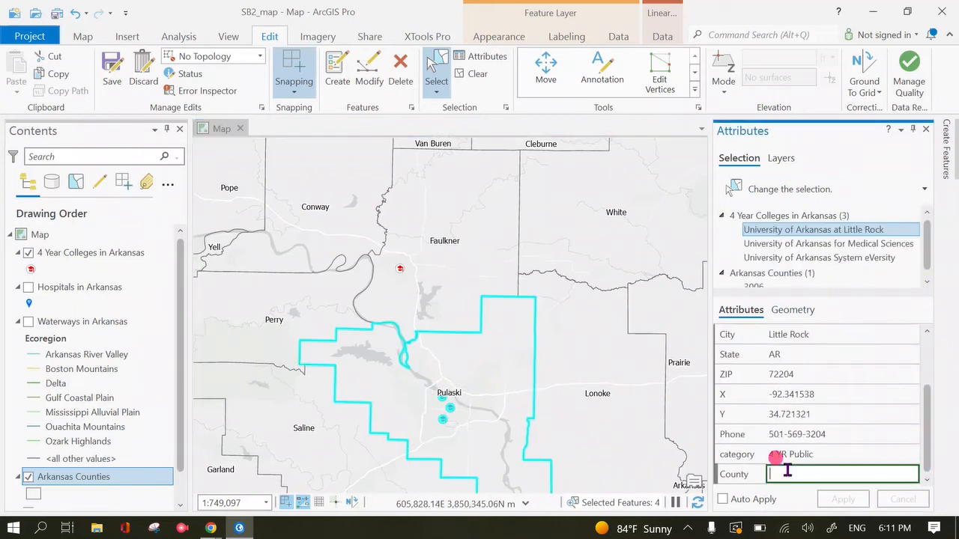
type("Pulaski")
left_click(841, 499)
Step: Set the County attribute of University of Arkansas for Medical Sciences to Pulaski and apply the edit
left_click(794, 244)
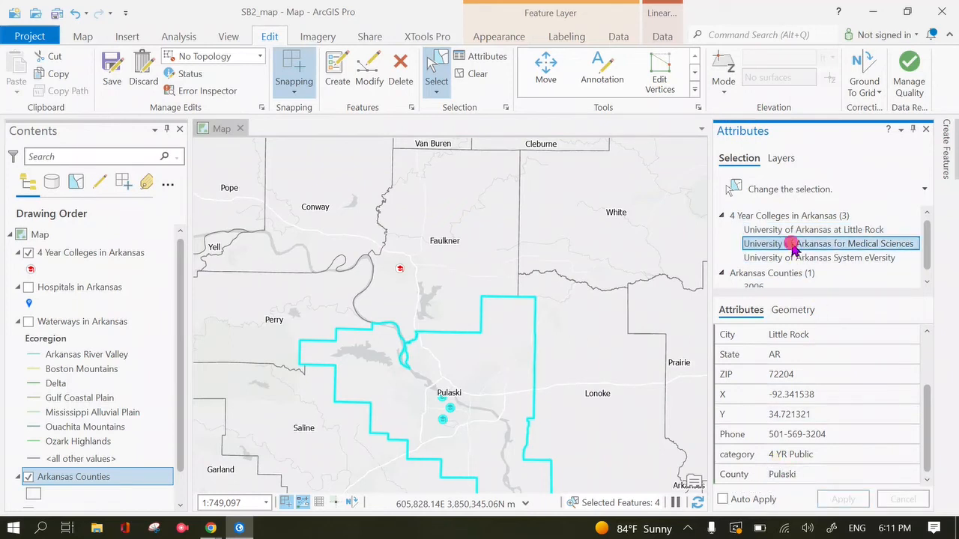
left_click(792, 472)
type("Pulaski")
left_click(832, 499)
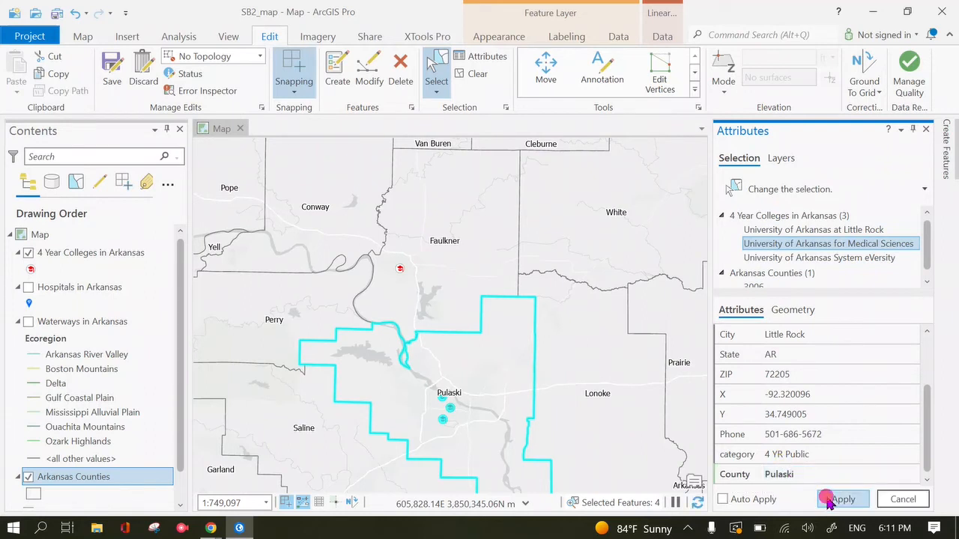
Step: Set the County attribute of University of Arkansas System eVersity to Pulaski and apply the edit
left_click(796, 257)
left_click(776, 473)
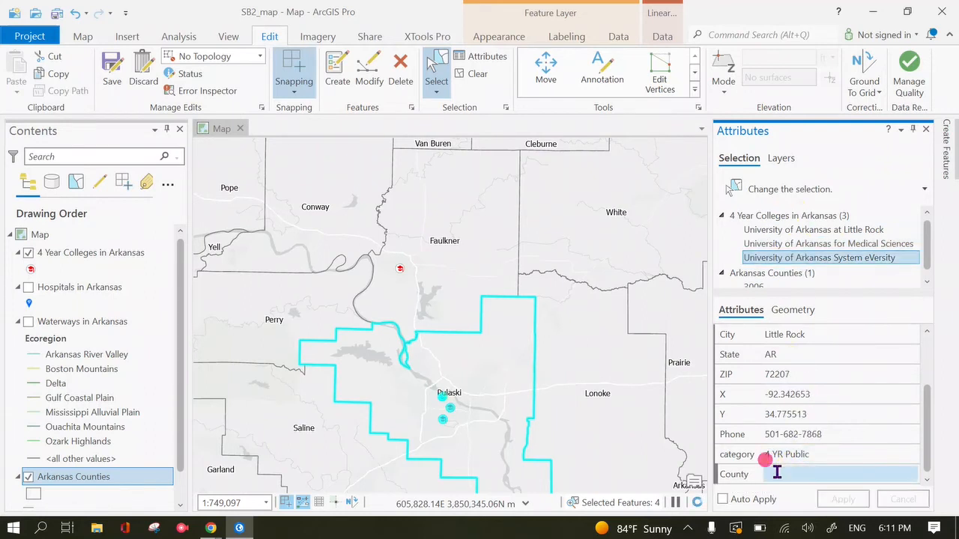
type("Pulaski")
key("Return")
left_click(845, 500)
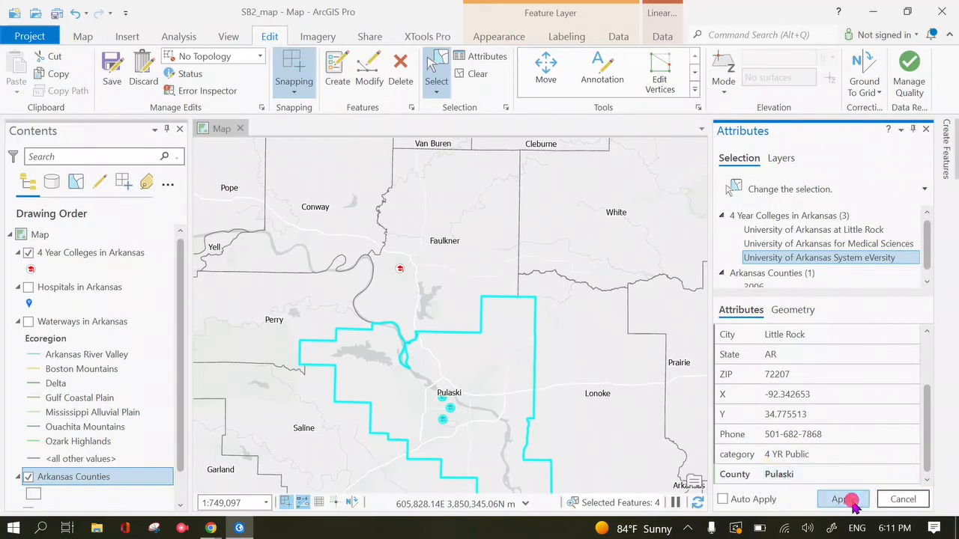
Step: Clear the map selection and save the attribute edits
scroll(570, 383, "up", 2)
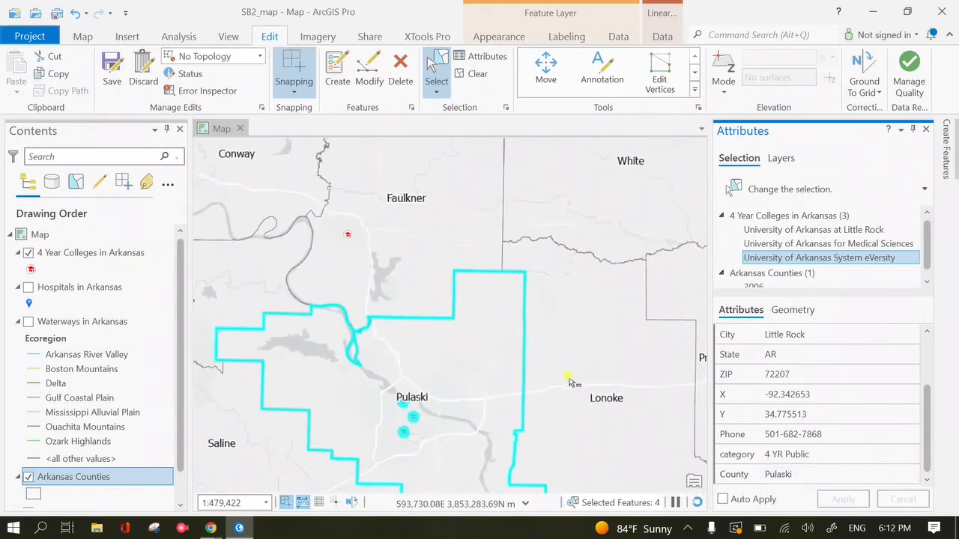
scroll(569, 383, "down", 2)
left_click(472, 73)
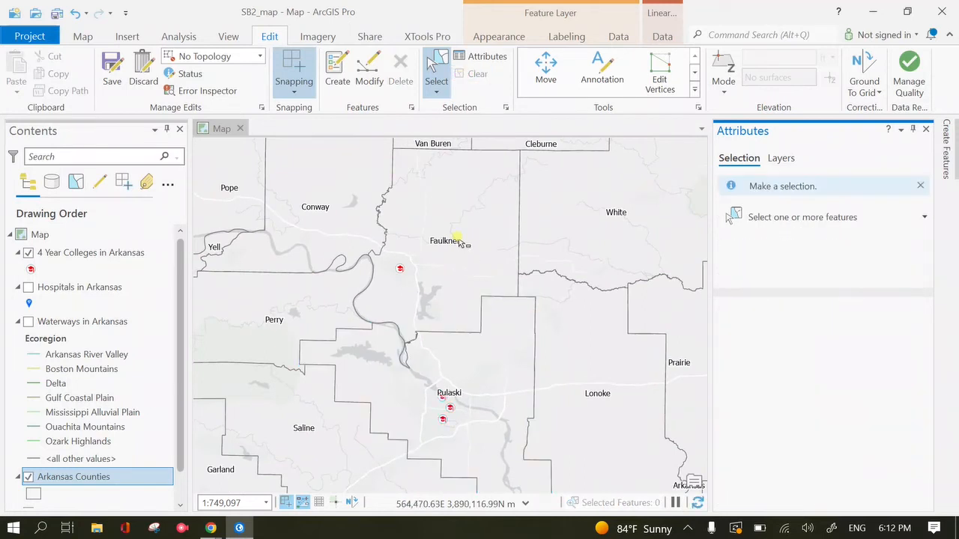
left_click(112, 71)
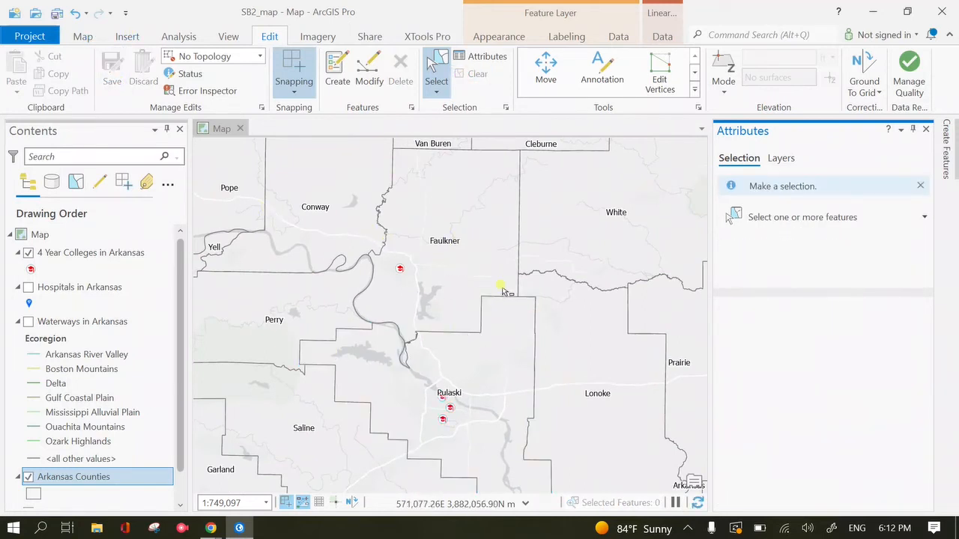
Step: Try to select the University of Central Arkansas point in Faulkner county and bring up its empty County attribute
left_click(402, 269)
left_click(397, 269)
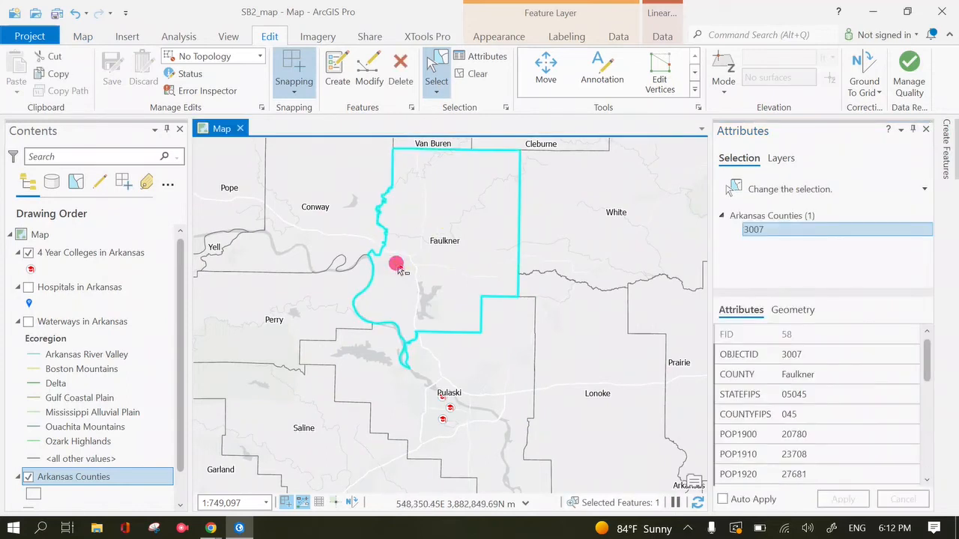
left_click_drag(927, 375, 949, 443)
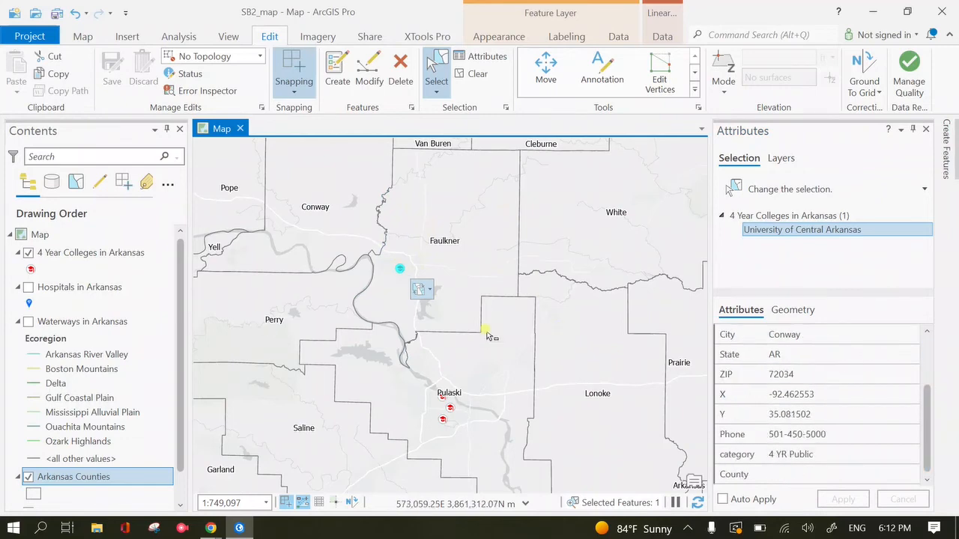
scroll(387, 269, "down", 10)
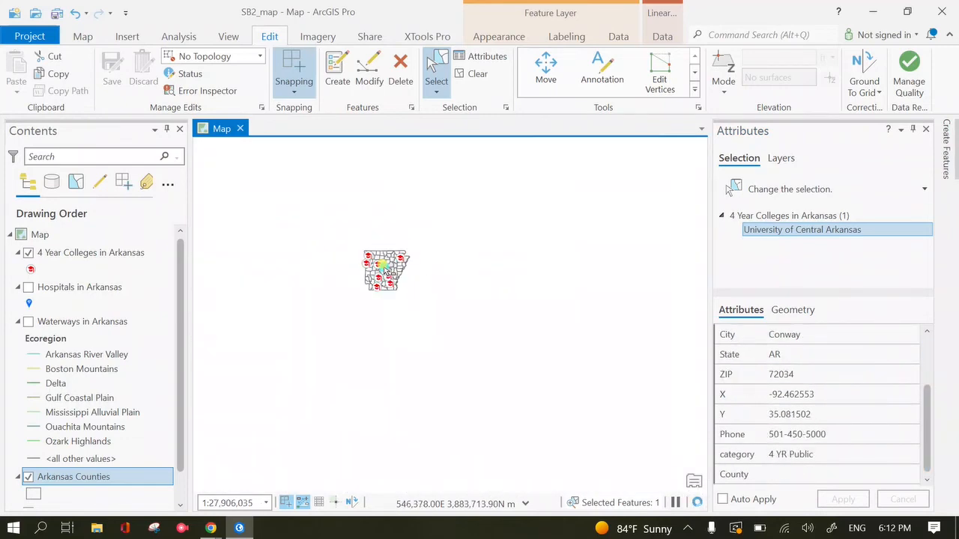
scroll(388, 270, "up", 12)
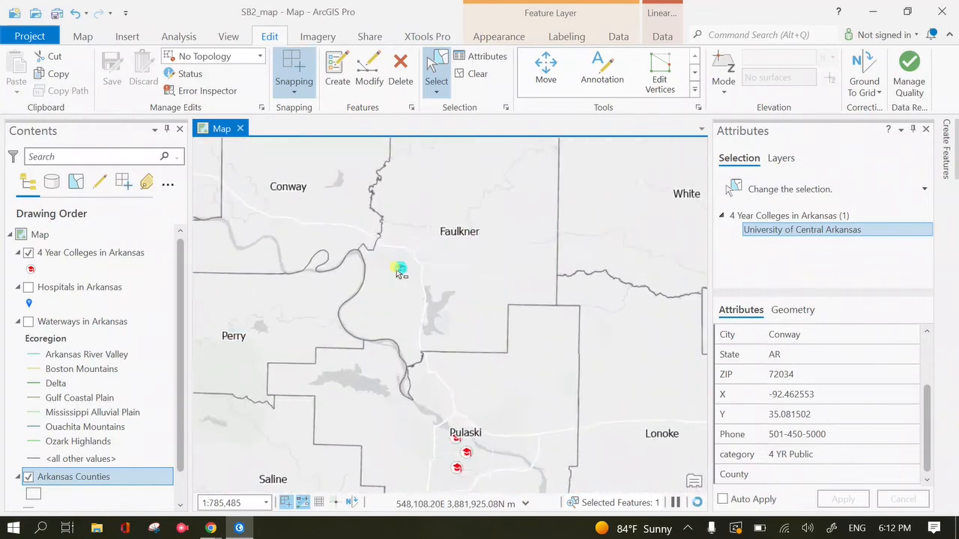
scroll(397, 269, "up", 2)
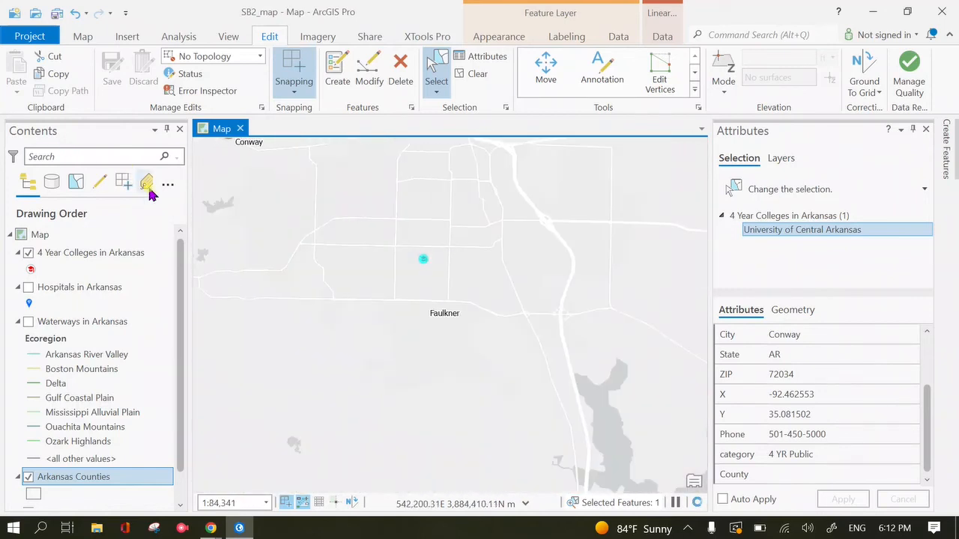
left_click(335, 206)
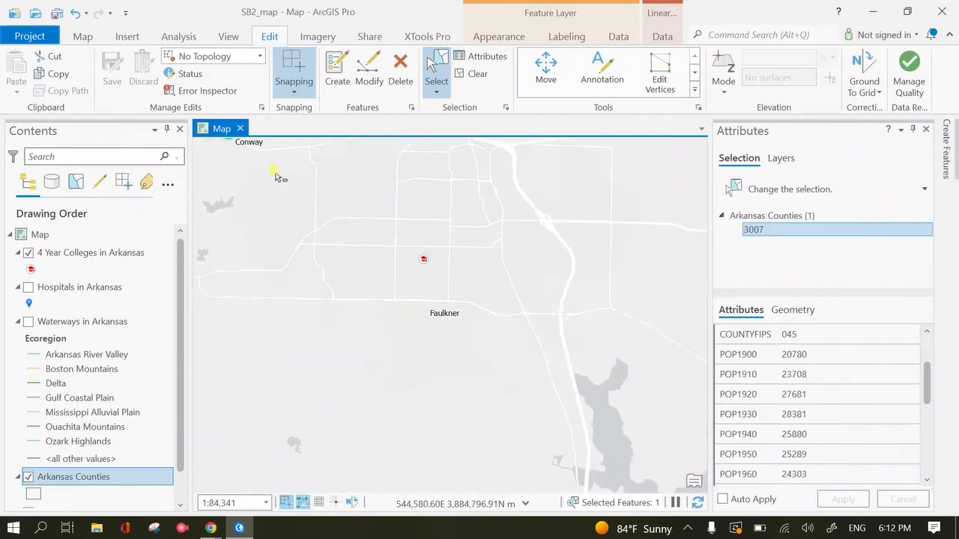
Step: Switch to the Explore tool and pan the map around the college in Faulkner county
left_click(82, 36)
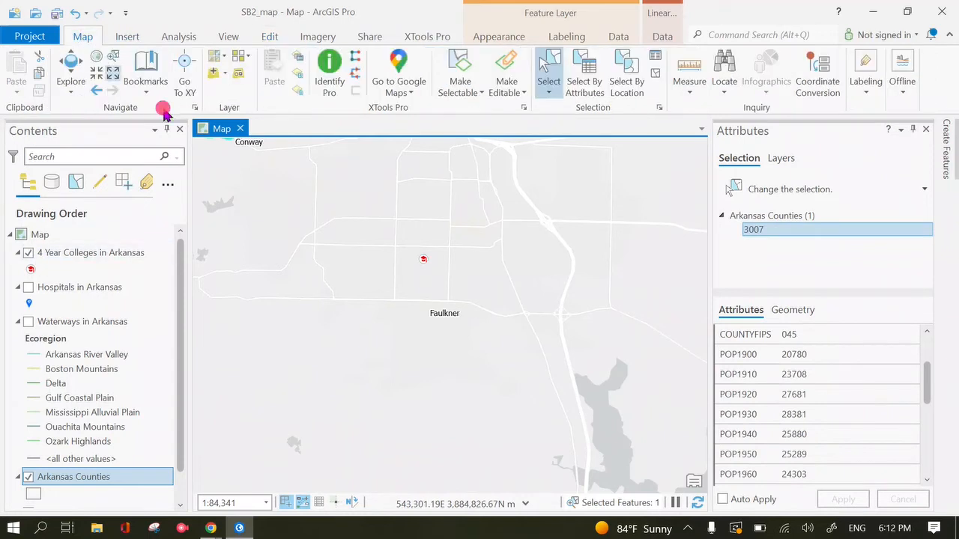
left_click(70, 66)
left_click_drag(393, 268, 460, 356)
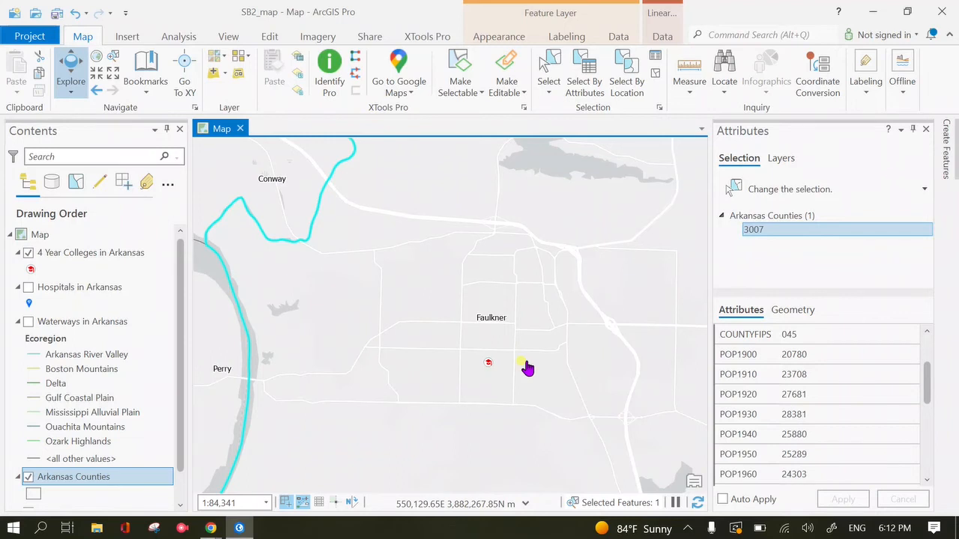
mouse_move(534, 331)
left_mouse_down()
mouse_move(522, 315)
mouse_move(462, 314)
left_mouse_up()
left_click_drag(537, 290, 463, 195)
left_click_drag(572, 399, 498, 262)
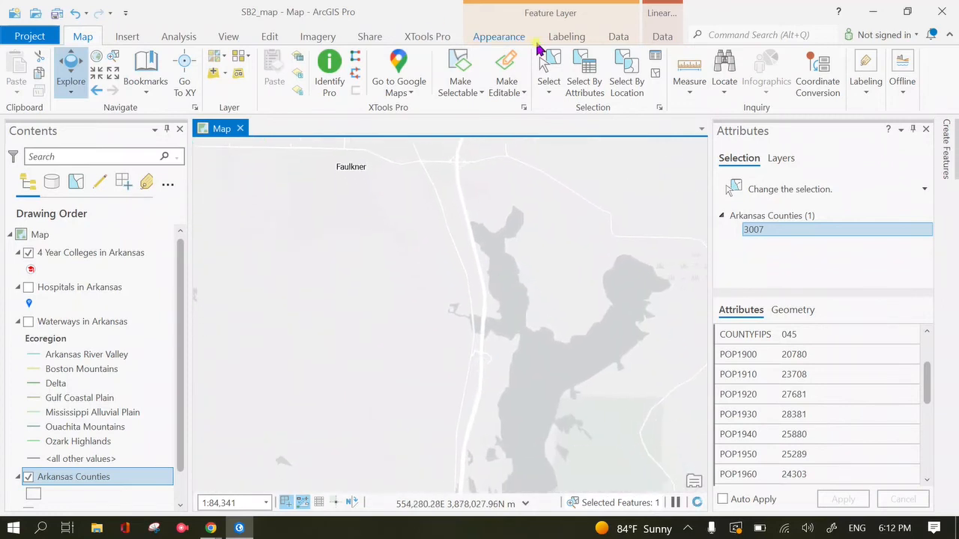
Step: Reactivate the feature selection tool and draw a selection box inside Faulkner county
left_click(272, 36)
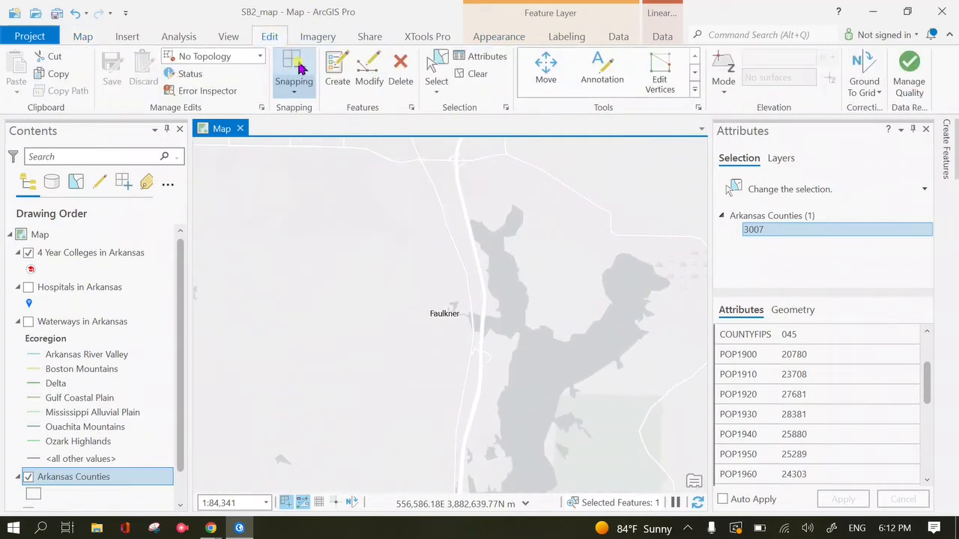
left_click(436, 73)
left_click_drag(409, 291, 557, 386)
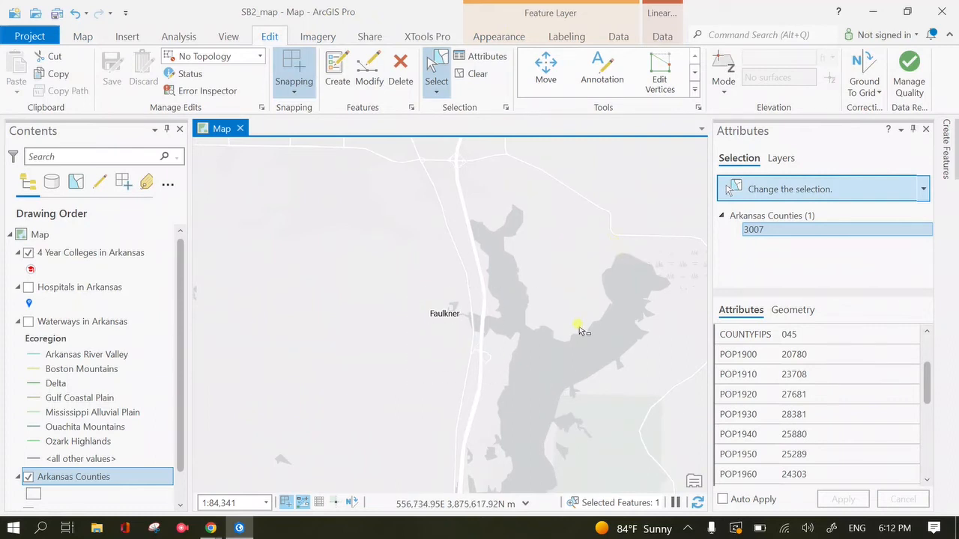
Step: Make 4 Year Colleges in Arkansas the only editable layer by turning off editing for Hospitals, Waterways and Arkansas Counties
scroll(373, 372, "down", 5)
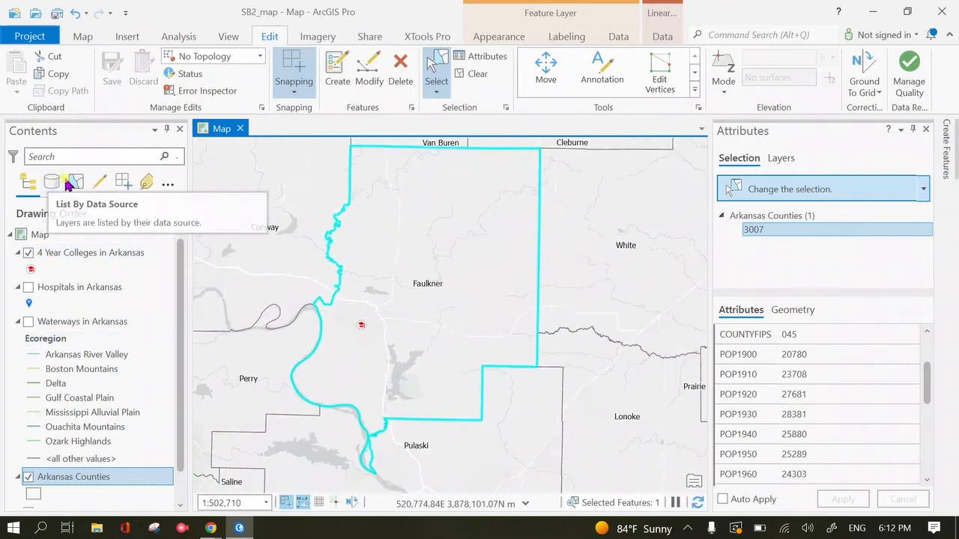
left_click(107, 182)
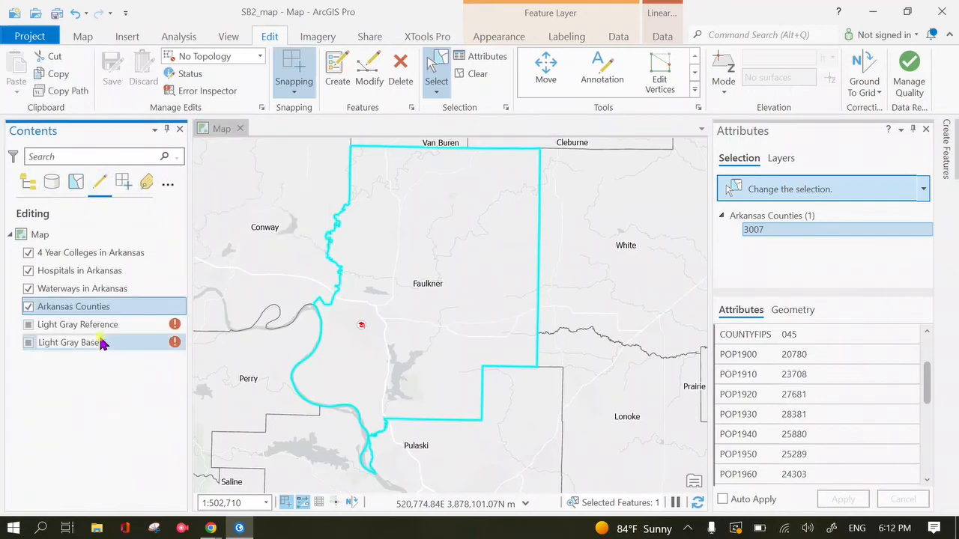
left_click(28, 271)
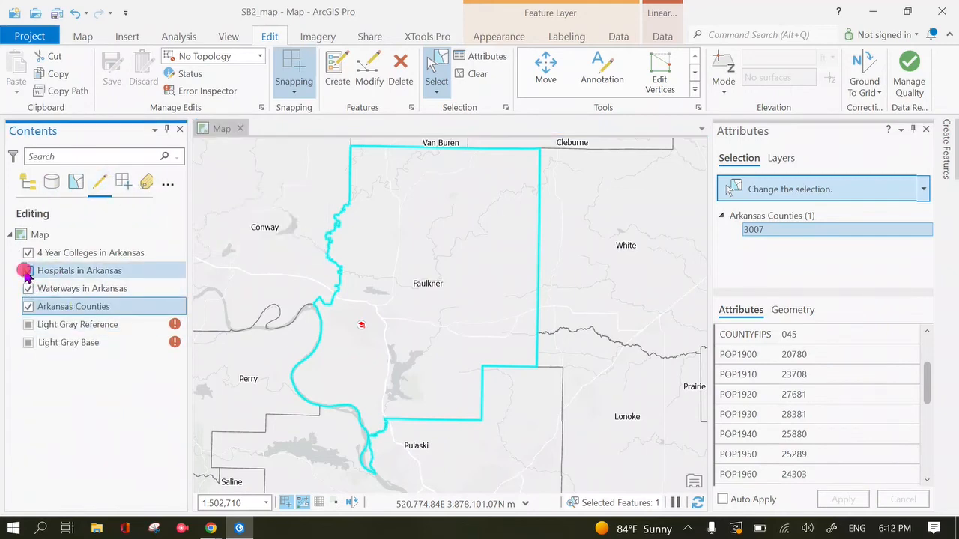
left_click(29, 270)
left_click(28, 289)
left_click(29, 307)
left_click(28, 288)
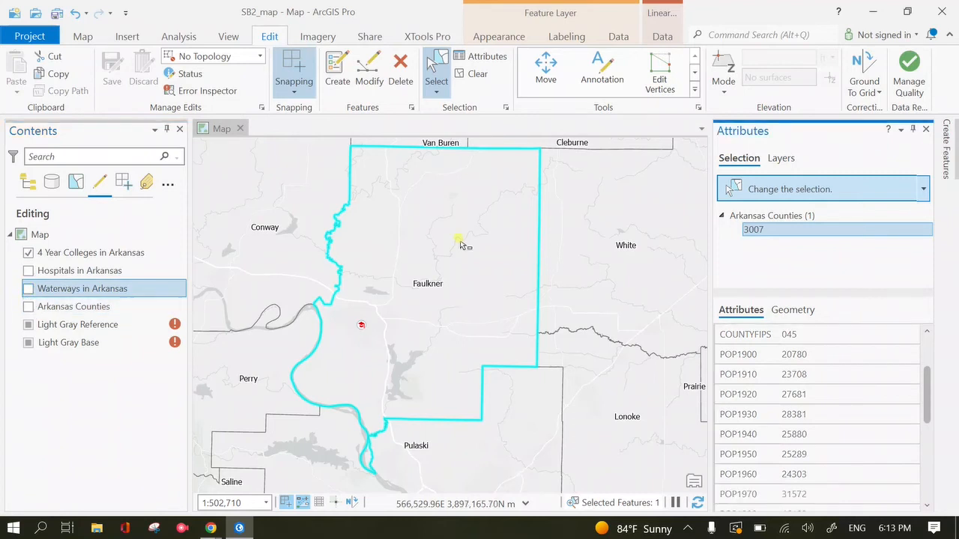
Step: Clear the county selection and box-select the features across Faulkner county and its neighbours
left_click(485, 74)
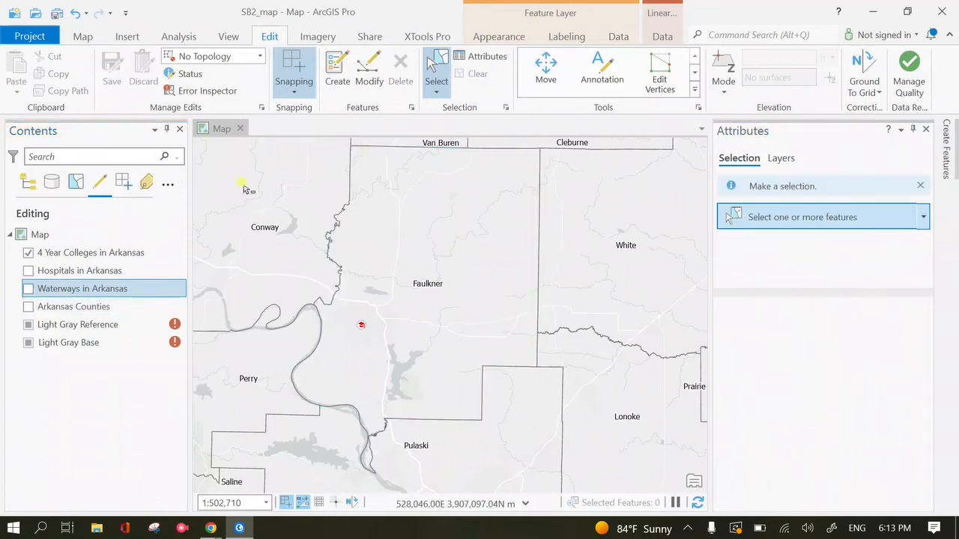
left_click_drag(242, 184, 623, 377)
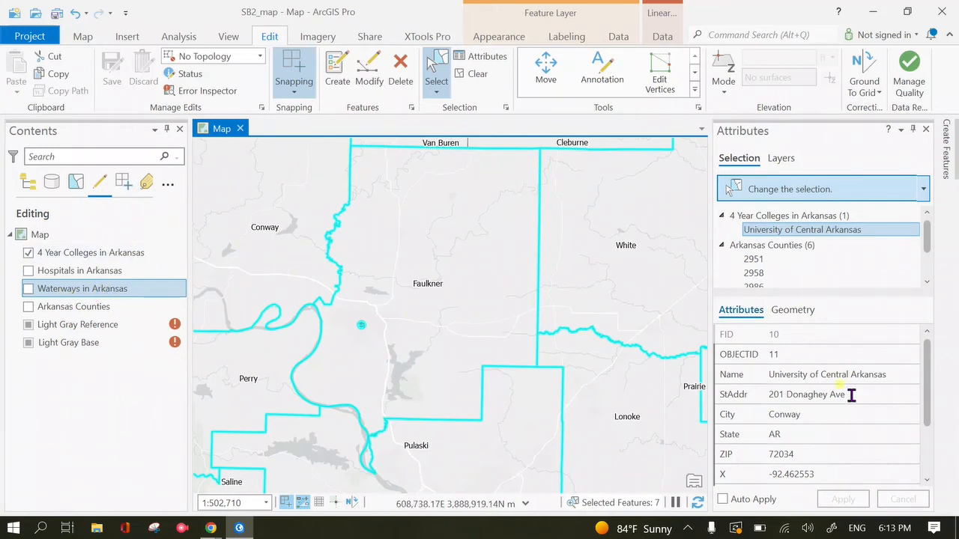
Step: Clear the selection and make 4 Year Colleges the only selectable layer by turning off Arkansas Counties, Waterways and Hospitals
left_click(78, 186)
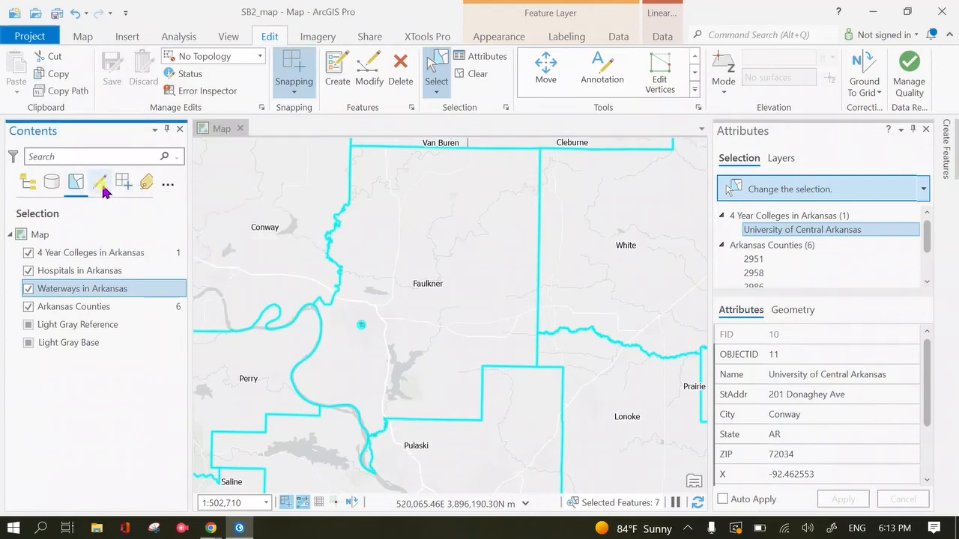
left_click(100, 182)
left_click(76, 183)
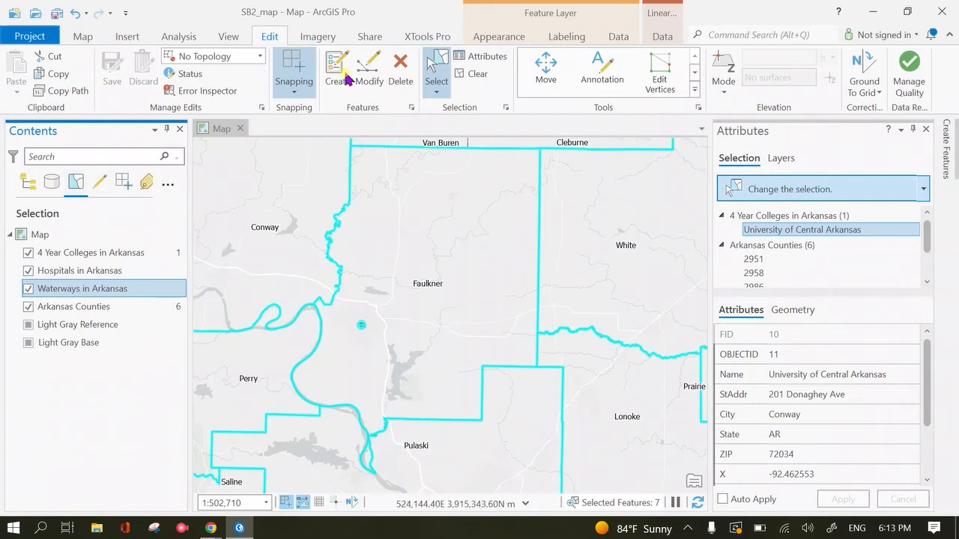
left_click(475, 73)
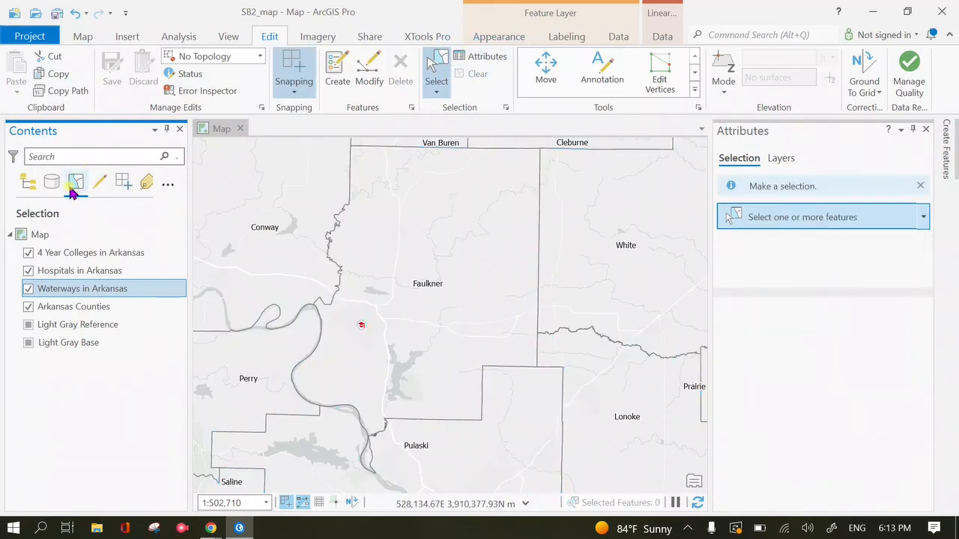
left_click(27, 308)
left_click(25, 288)
left_click(30, 270)
Step: Box-select the University of Central Arkansas point in Faulkner county and compare the editable and selectable layer lists
left_click_drag(302, 242, 491, 331)
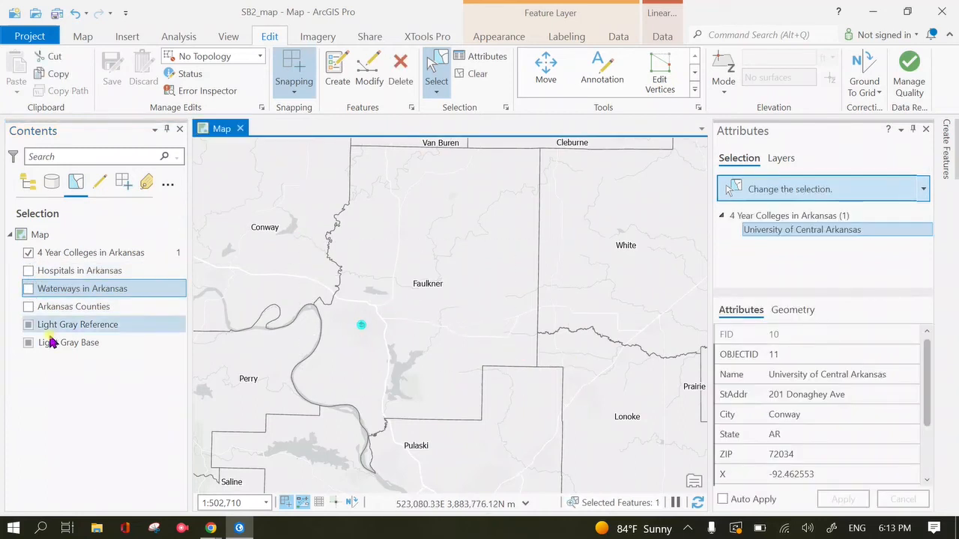
left_click(98, 184)
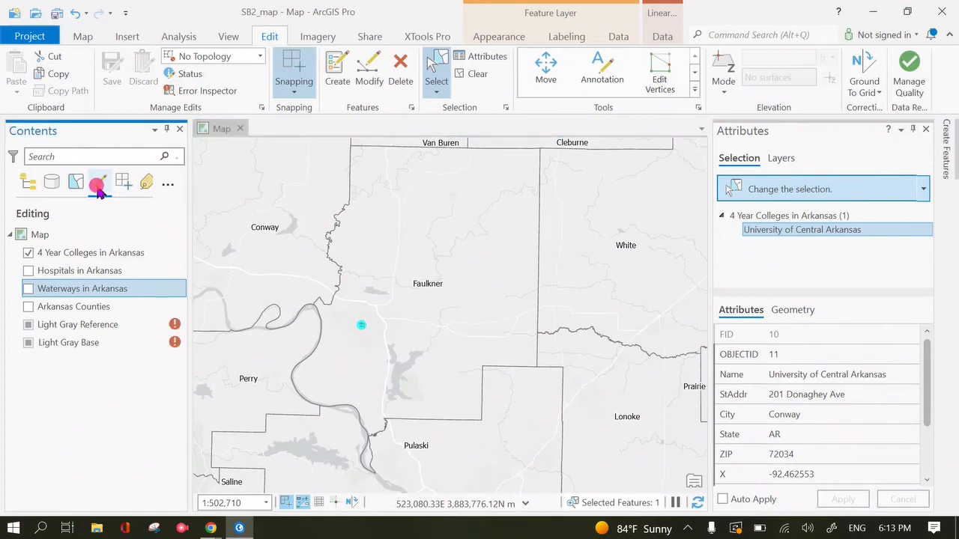
left_click(76, 185)
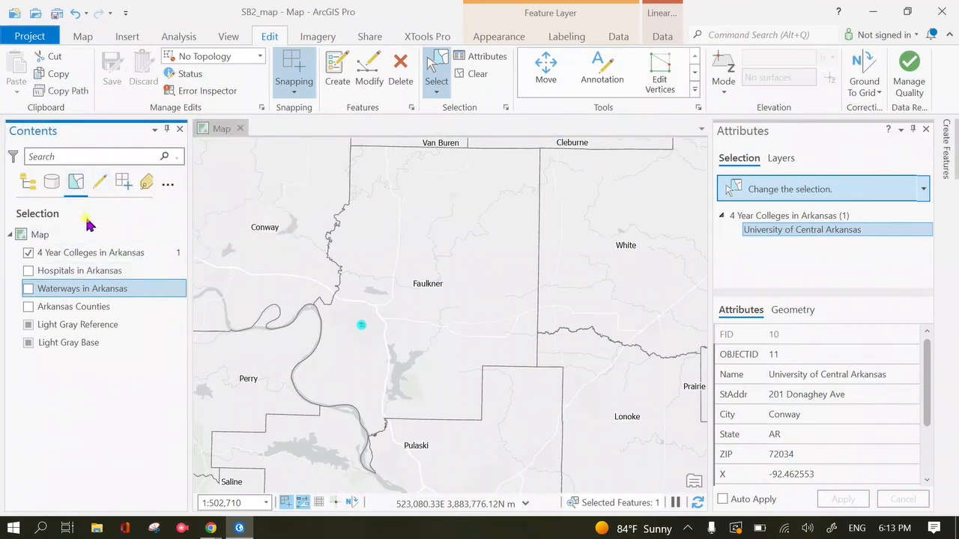
Step: Box-select the college points across Pope, Faulkner and Pulaski counties, and clear the selection
left_click_drag(333, 293, 682, 476)
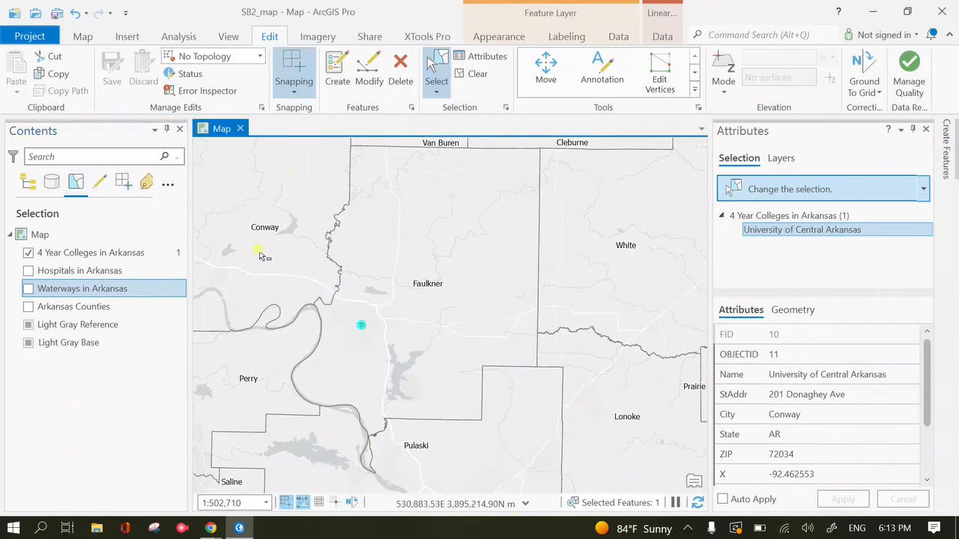
left_click_drag(611, 444, 611, 444)
scroll(444, 369, "down", 4)
left_click_drag(242, 252, 525, 489)
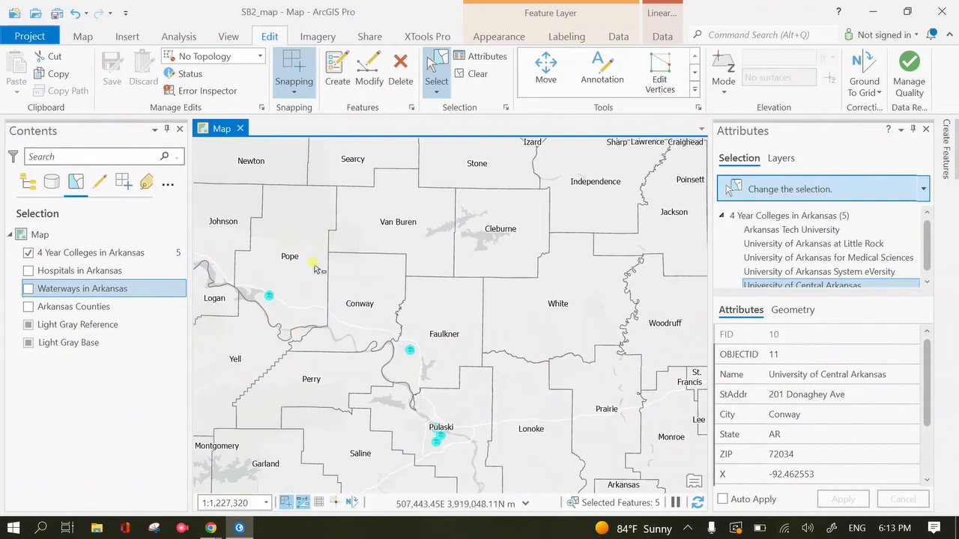
left_click(471, 75)
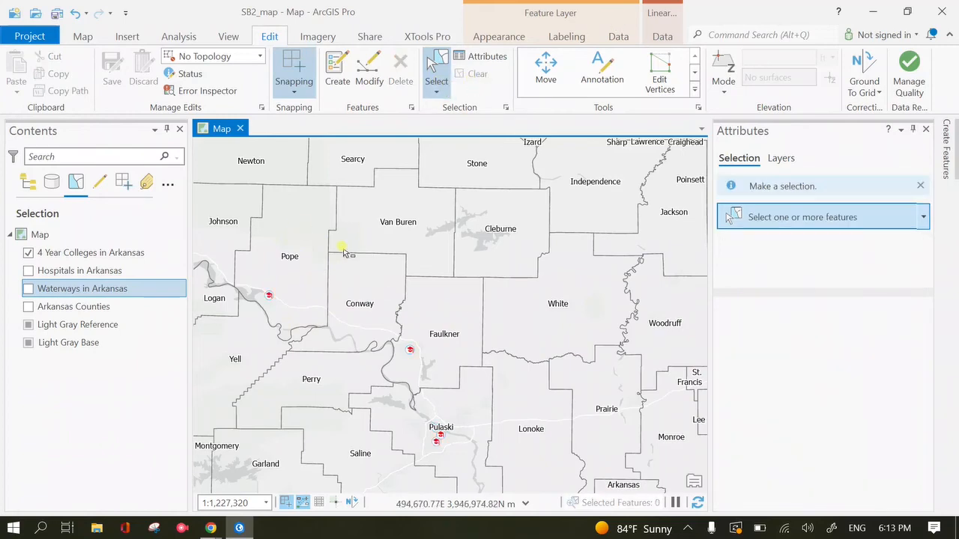
Step: Box-select the college points from Faulkner and Pulaski down to Jefferson county on the statewide view, and clear the selection
scroll(452, 307, "down", 3)
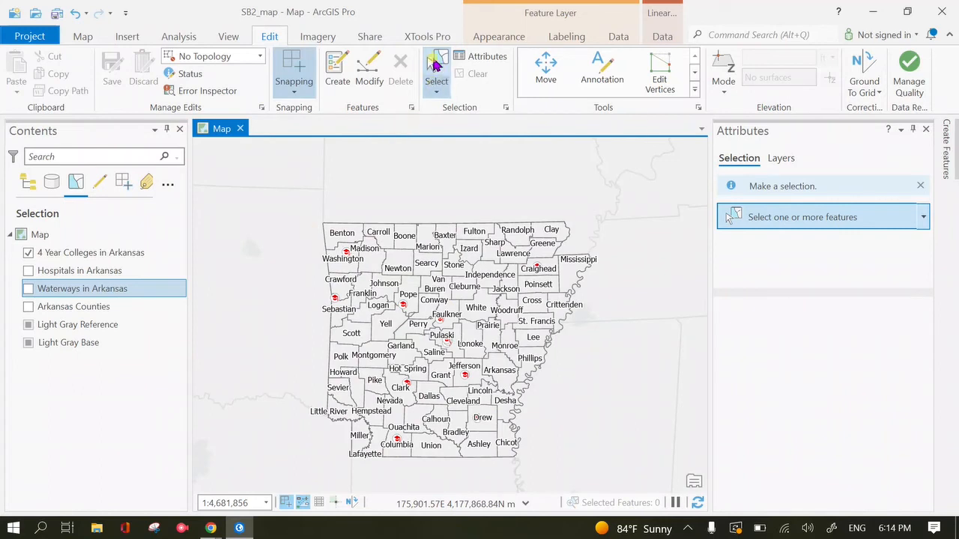
left_click(436, 84)
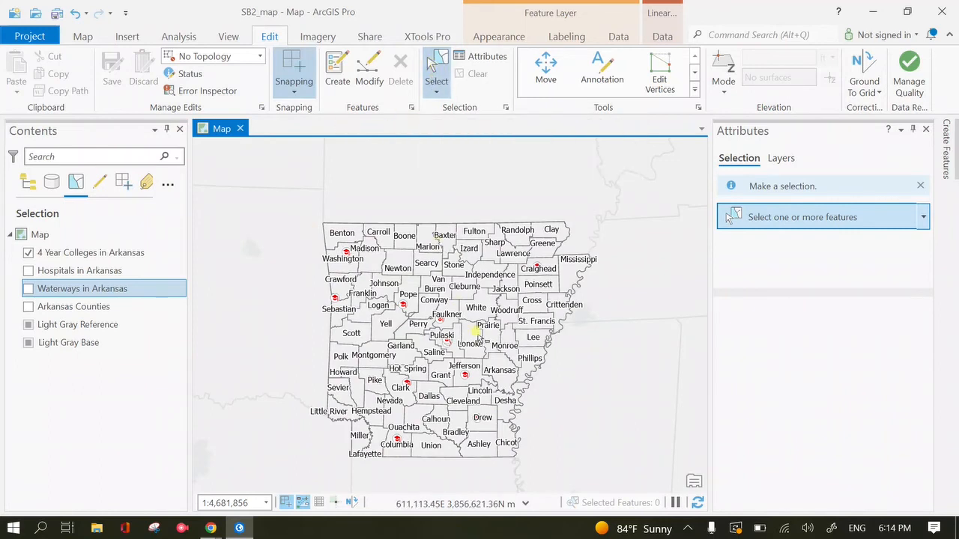
left_click_drag(508, 383, 386, 322)
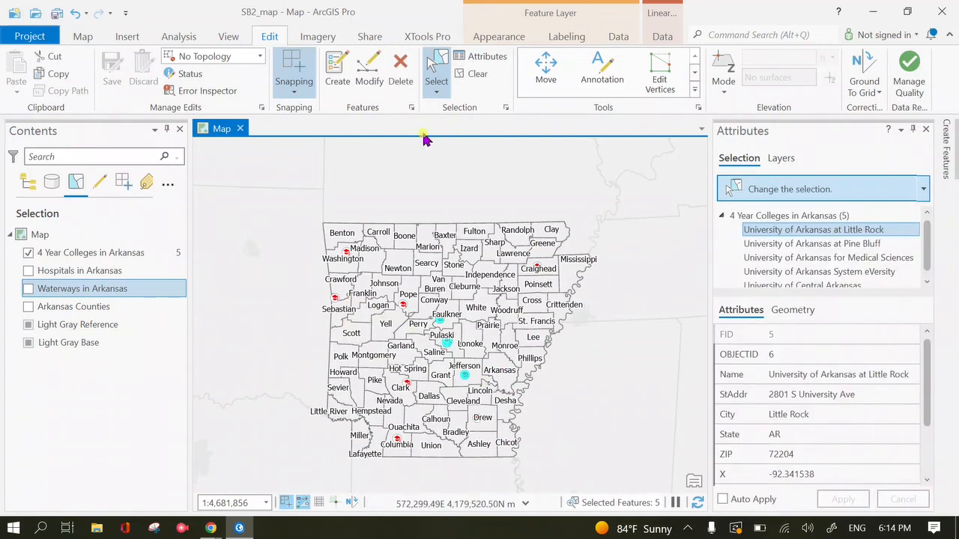
left_click(466, 74)
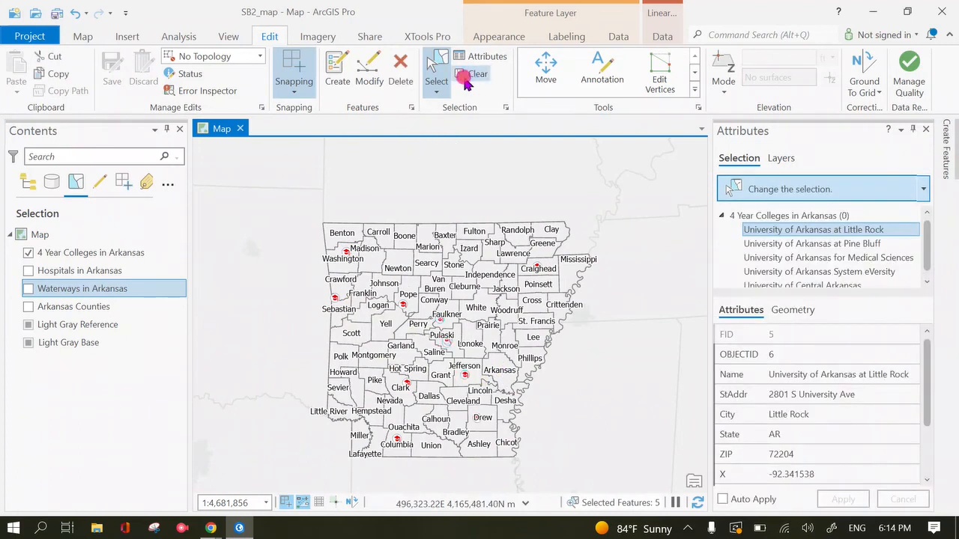
Step: Switch to the Explore tool, review its pop-up layer options and pan the map of Arkansas
left_click(82, 38)
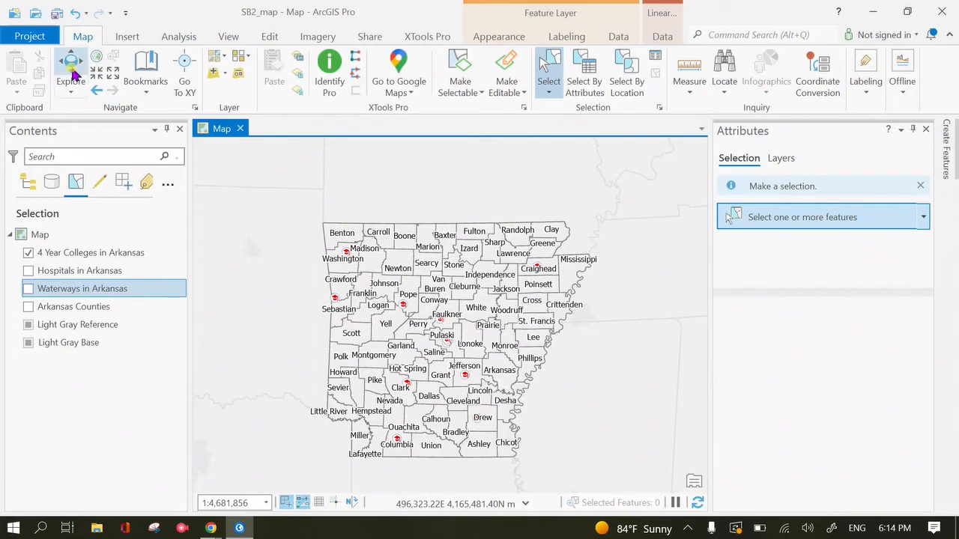
left_click(70, 64)
left_click(70, 91)
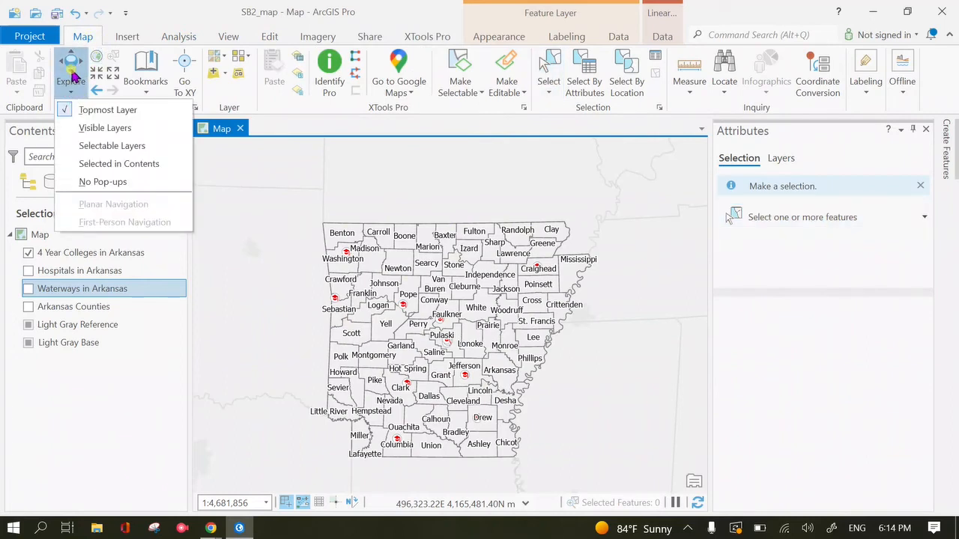
left_click(68, 68)
left_click_drag(546, 310, 442, 266)
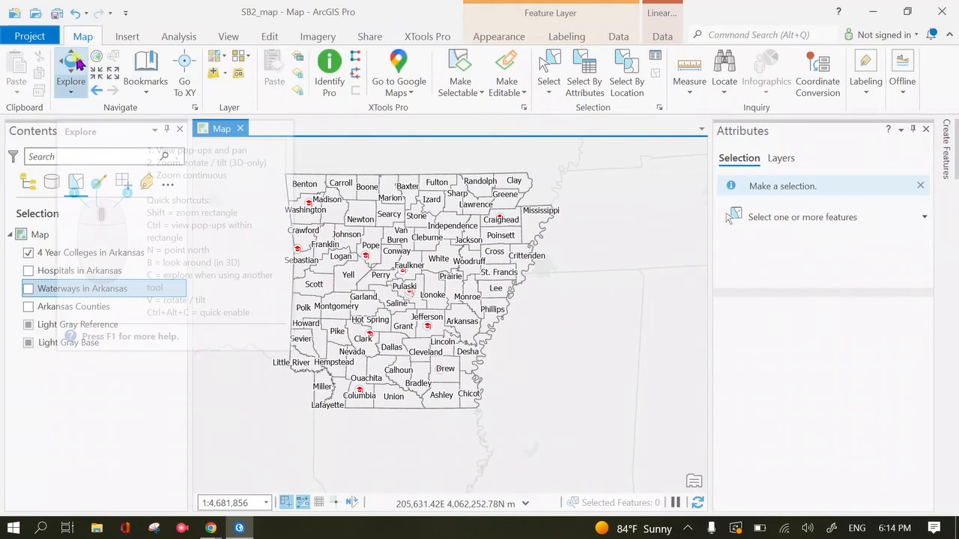
left_click(75, 91)
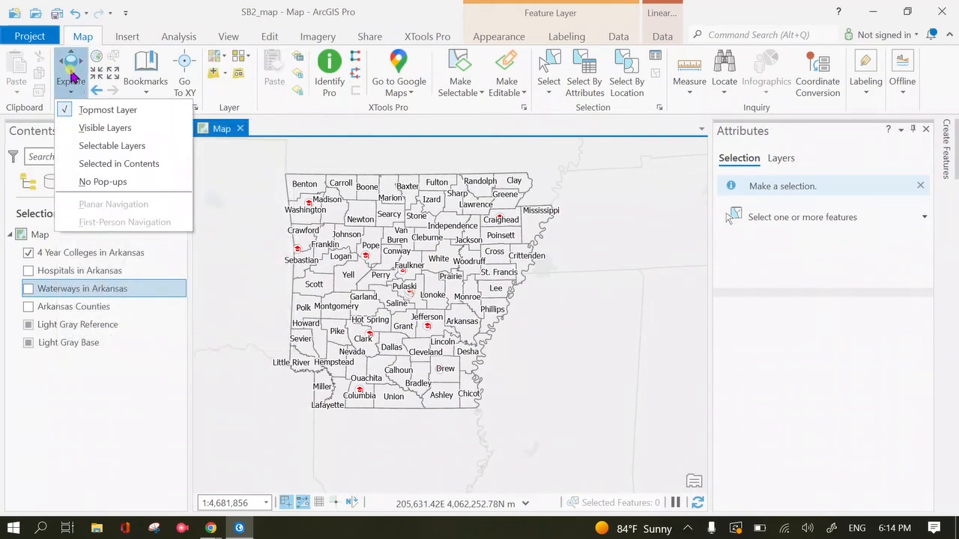
left_click(70, 90)
left_click_drag(437, 272, 473, 318)
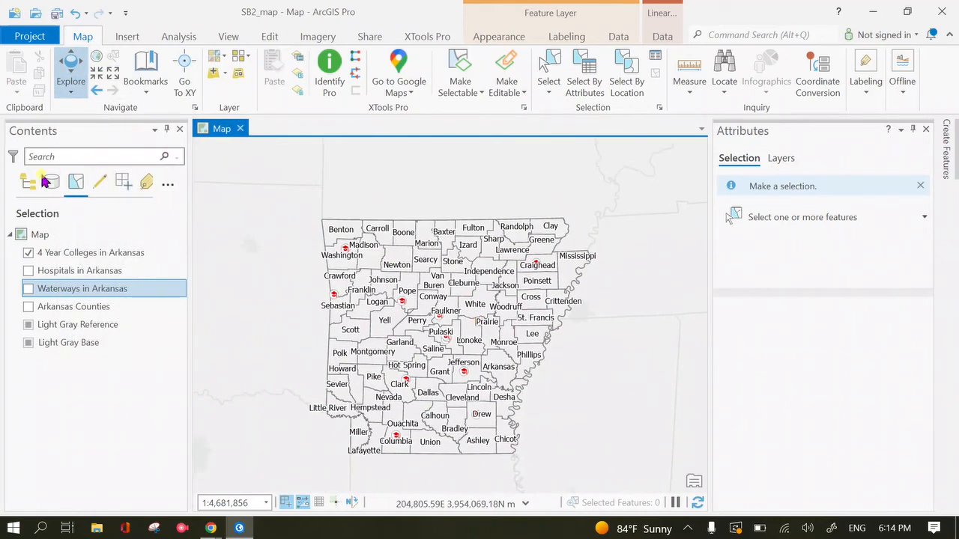
Step: Examine the college points around Pulaski and Jefferson counties up close and across the whole state
left_click(367, 306)
left_click_drag(387, 268, 382, 269)
scroll(383, 269, "down", 2)
scroll(383, 269, "up", 2)
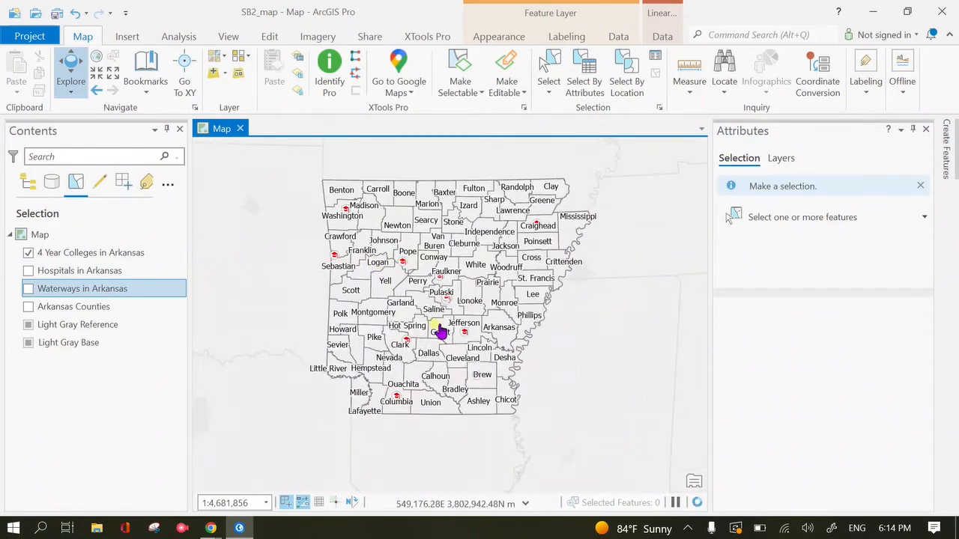
scroll(442, 332, "up", 3)
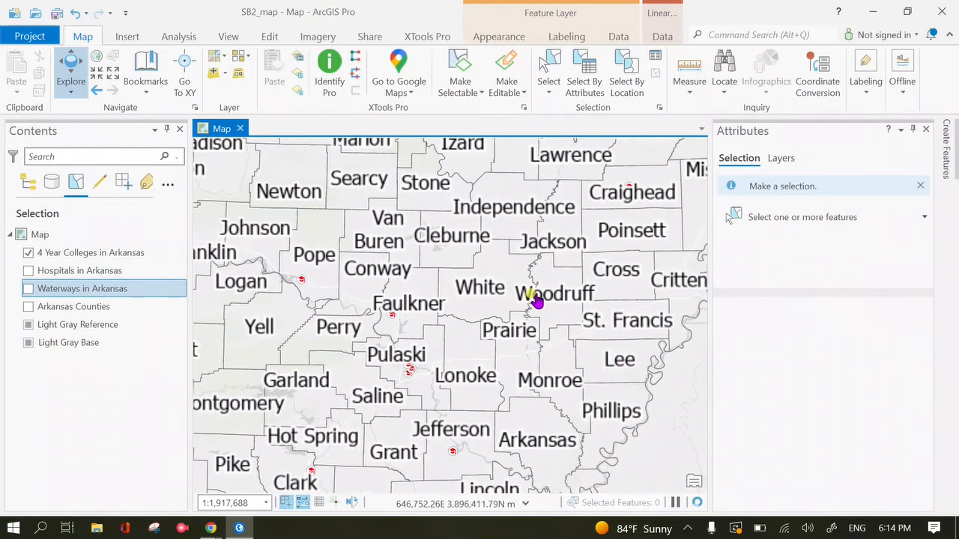
left_click_drag(537, 298, 582, 299)
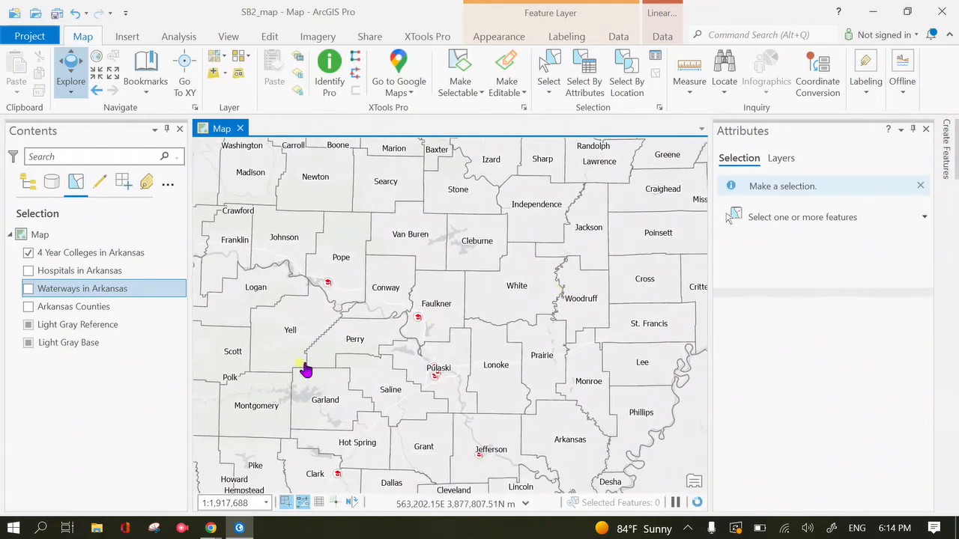
left_click_drag(439, 332, 582, 222)
scroll(605, 332, "down", 4)
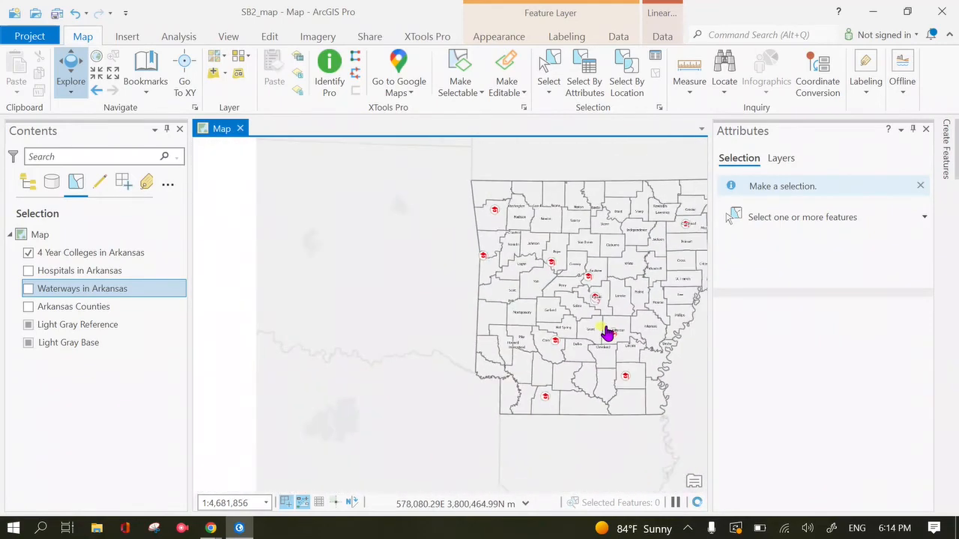
scroll(607, 333, "up", 5)
left_click_drag(590, 366, 484, 370)
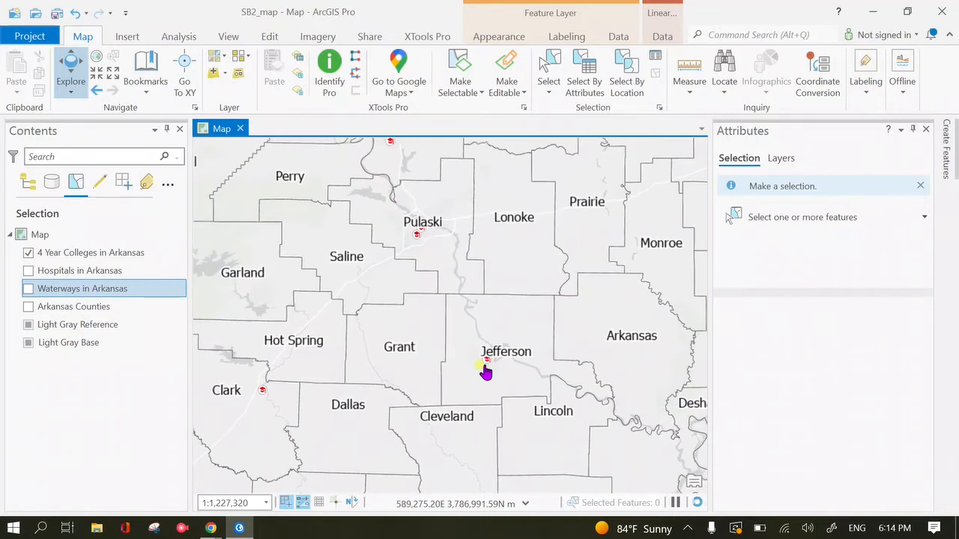
scroll(484, 370, "up", 2)
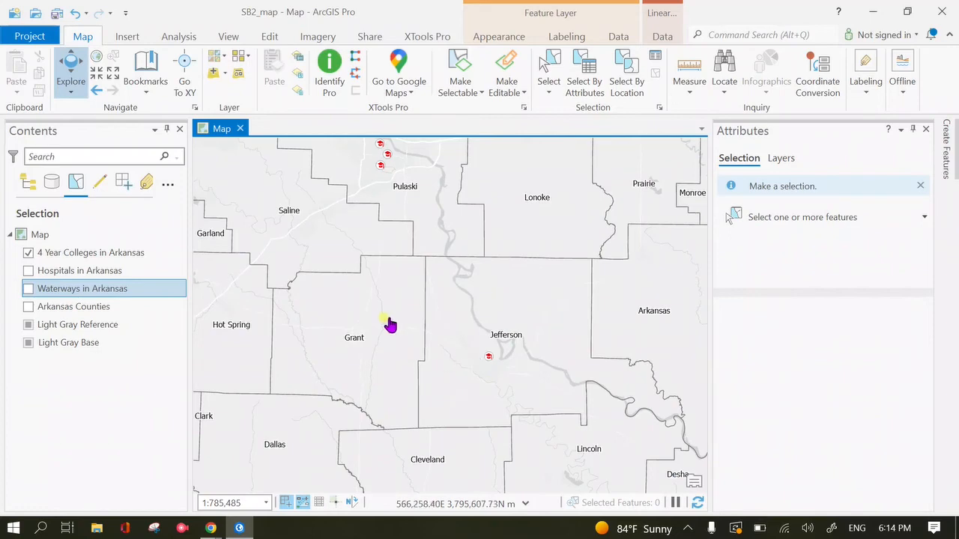
scroll(499, 290, "down", 8)
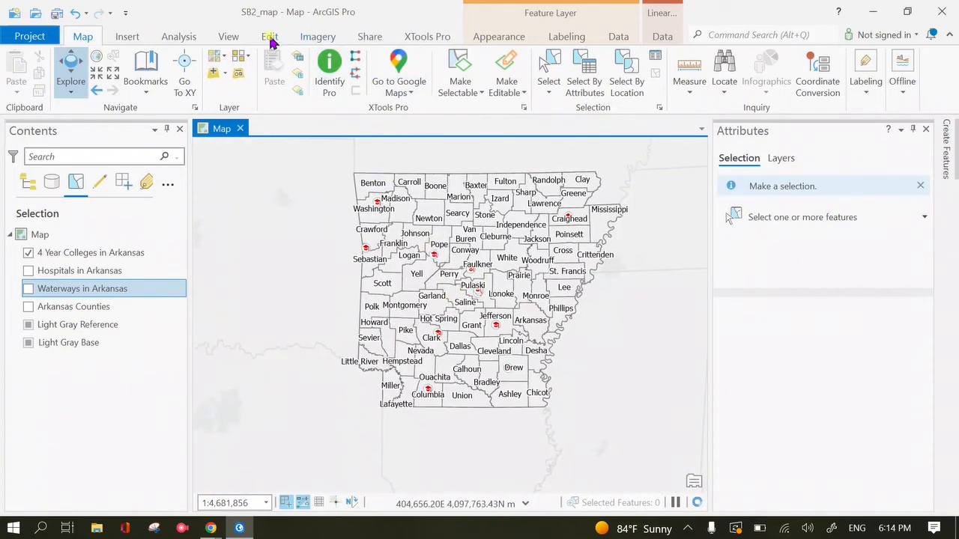
Step: Select the University of Arkansas at Pine Bluff point, set its County attribute to Jefferson and apply the change
left_click(270, 37)
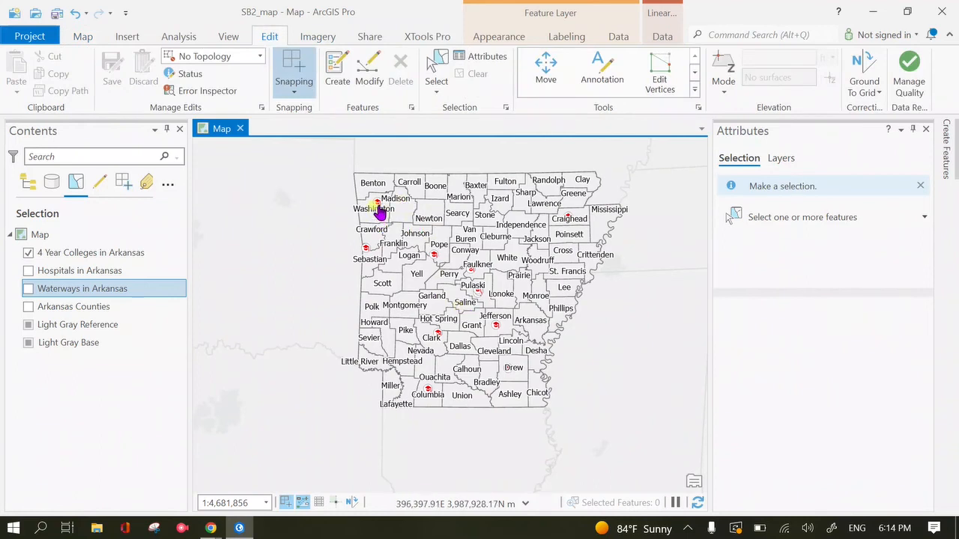
left_click(432, 67)
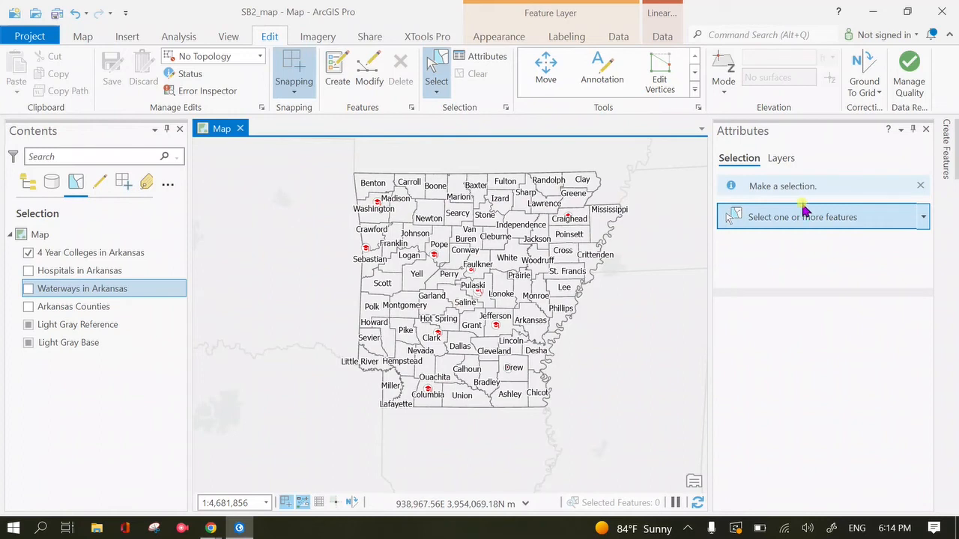
left_click(763, 216)
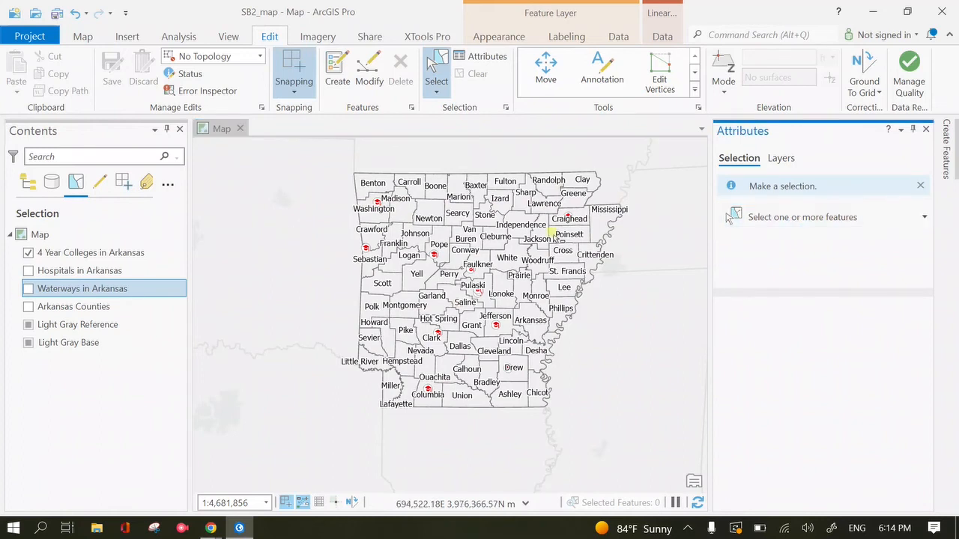
left_click(493, 325)
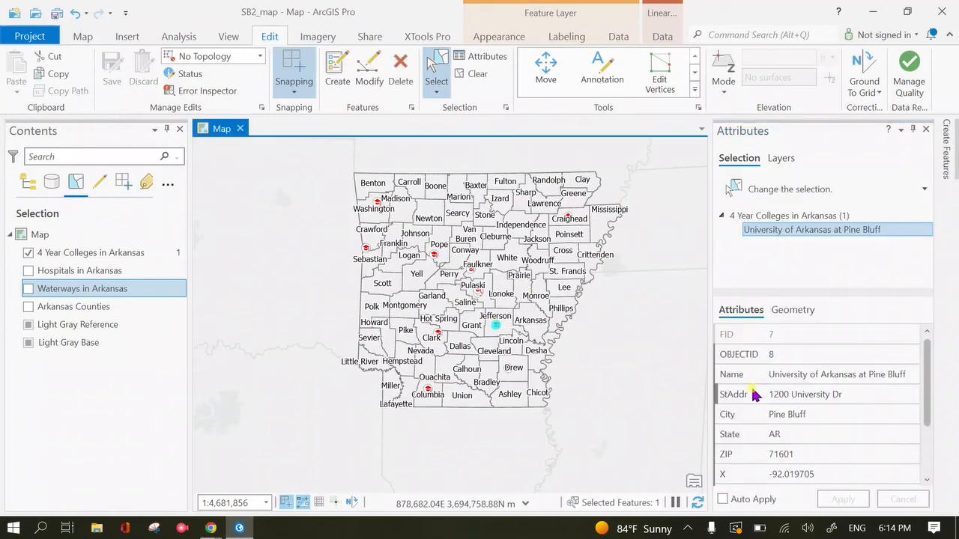
left_click_drag(931, 349, 927, 422)
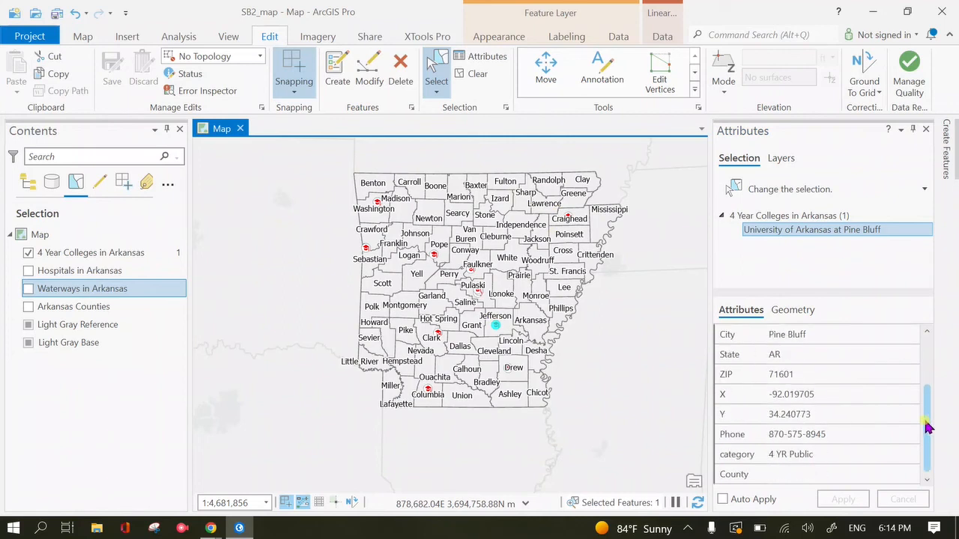
left_click(793, 471)
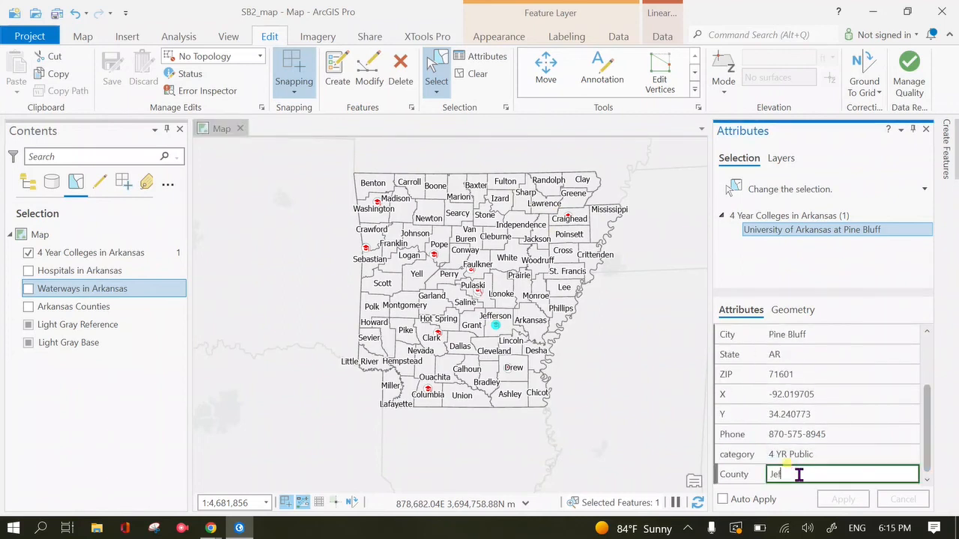
type("Jefferson")
key("Return")
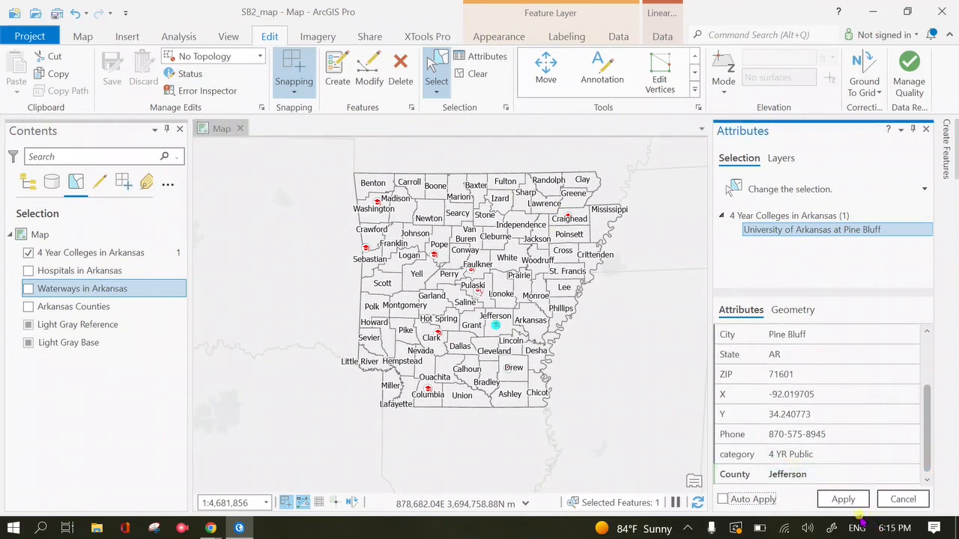
left_click(842, 499)
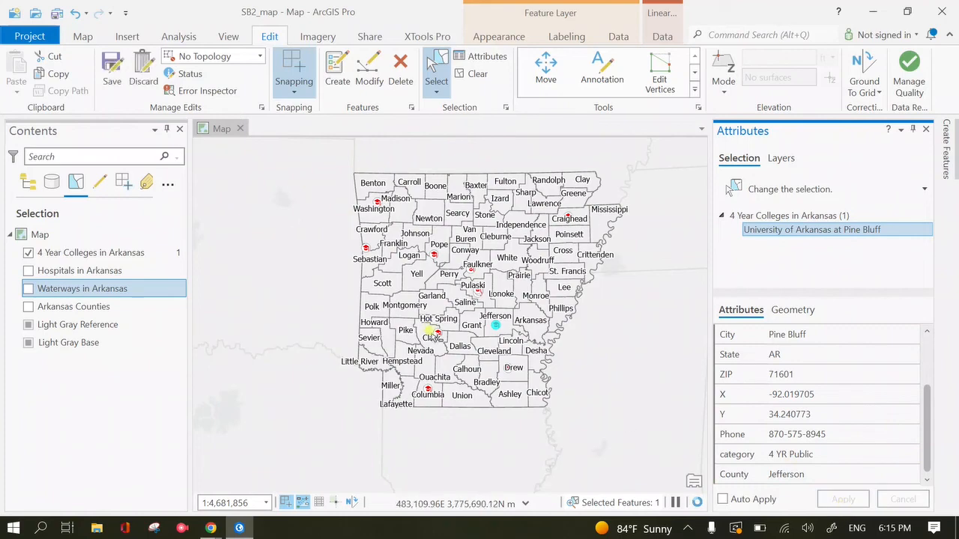
Step: Select the Henderson State University point, set its County attribute to Clark, apply the change and save the edits
scroll(435, 331, "up", 2)
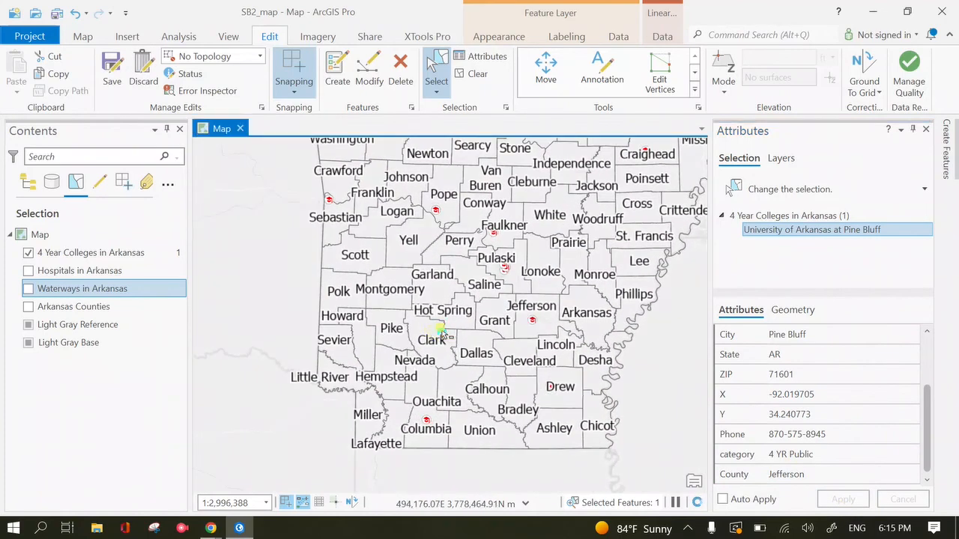
left_click(442, 334)
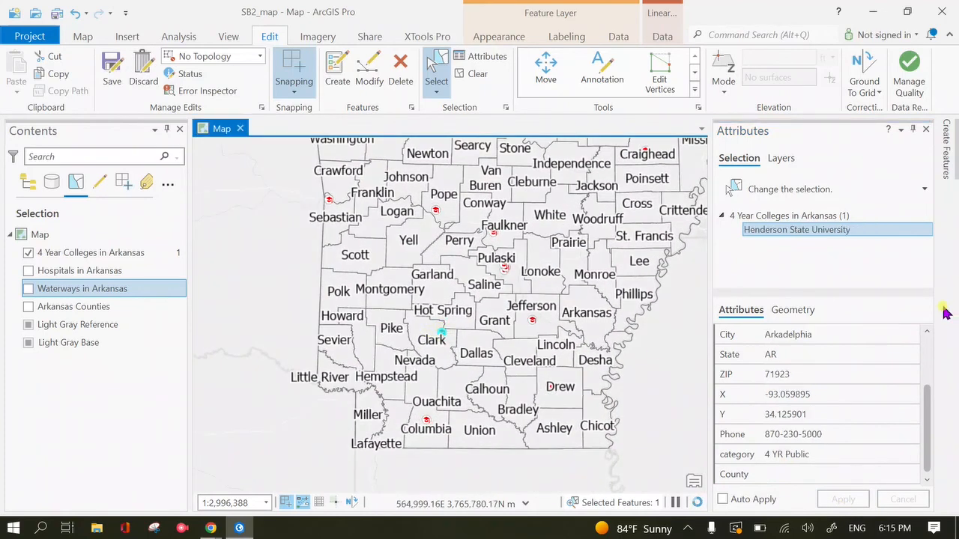
left_click(830, 475)
scroll(814, 435, "up", 3)
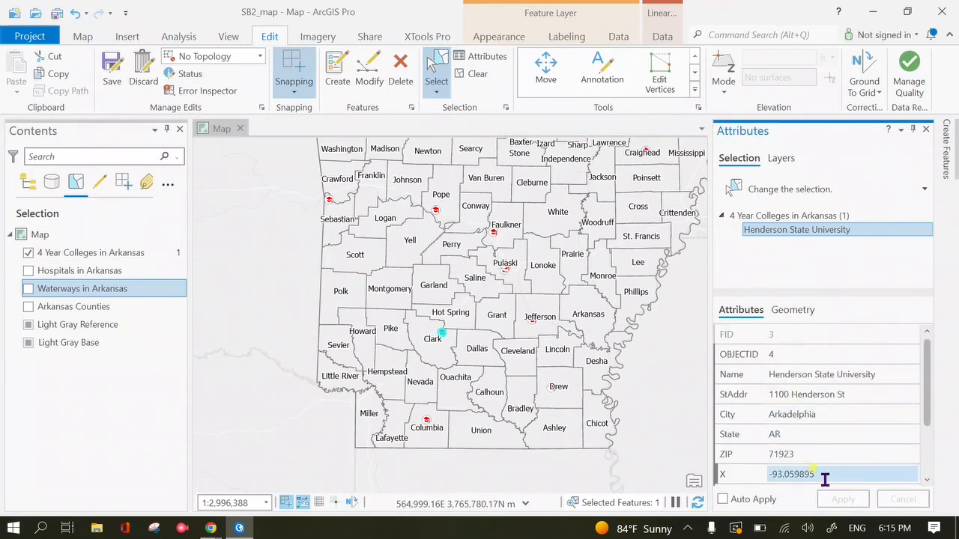
scroll(824, 465, "down", 3)
type("Clark")
key("Return")
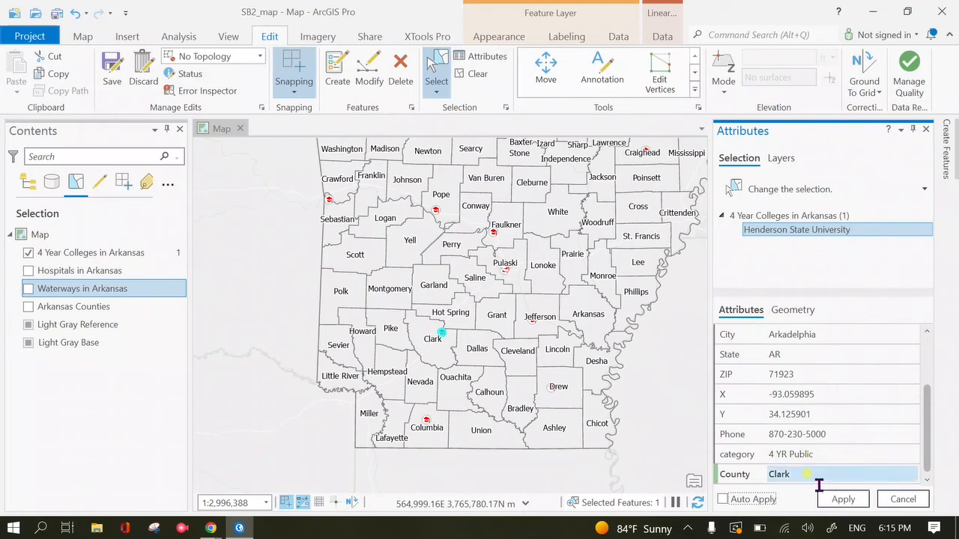
left_click(827, 502)
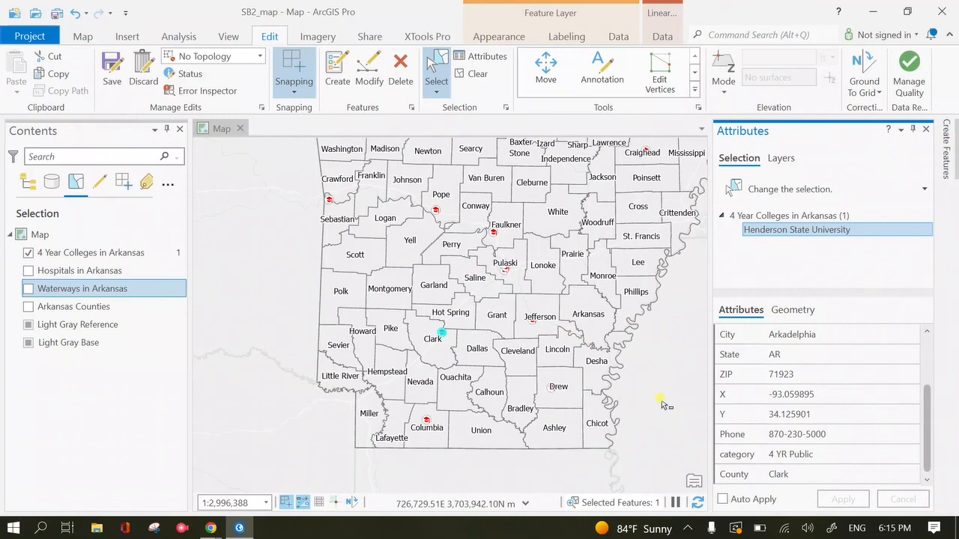
left_click(113, 71)
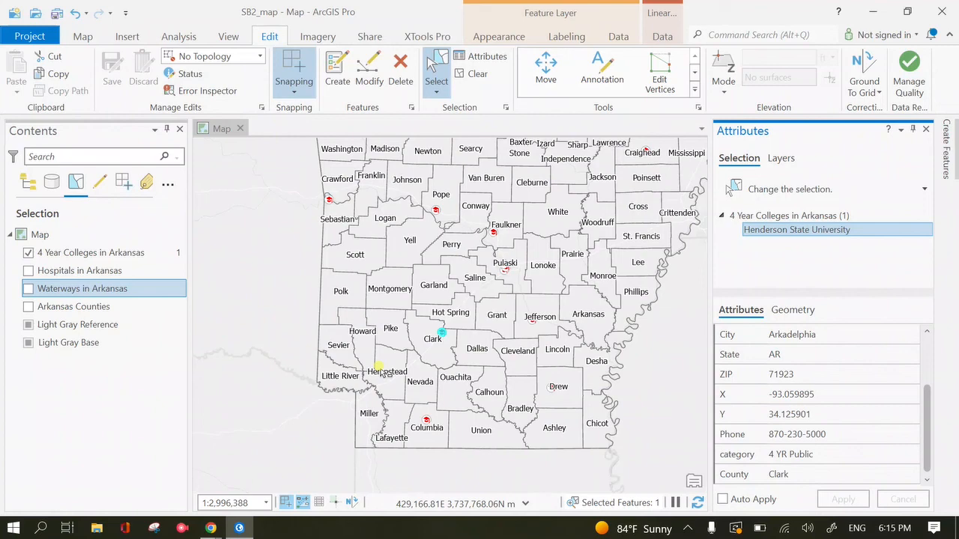
Step: Make the Hospitals in Arkansas, Waterways in Arkansas and Arkansas Counties layers selectable again
left_click(28, 271)
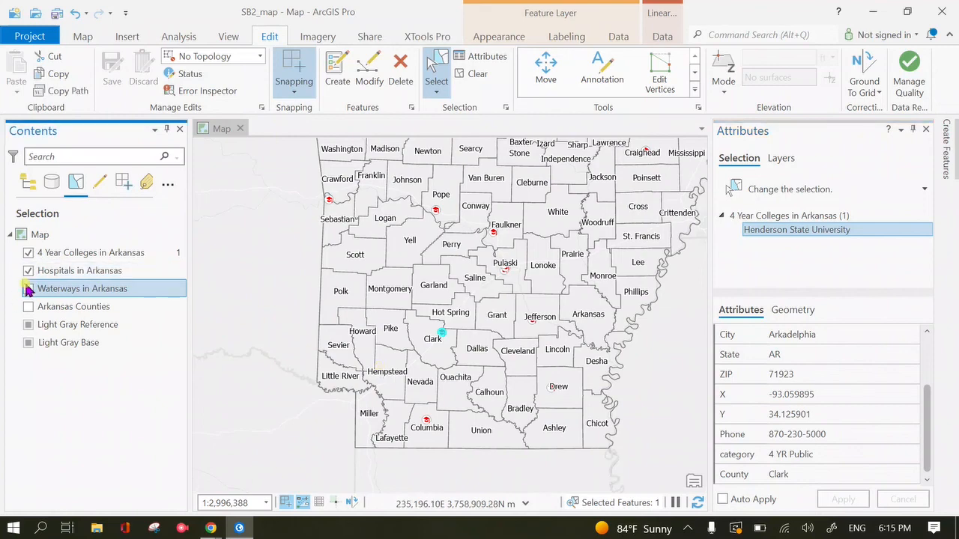
left_click(28, 288)
left_click(28, 307)
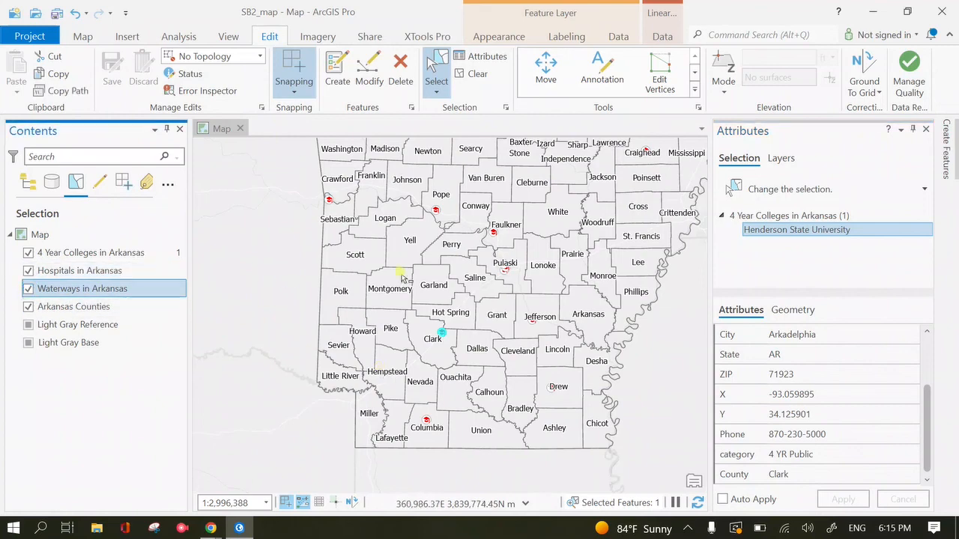
Step: Turn on the Waterways in Arkansas and Hospitals in Arkansas layers in the drawing order and clear the feature selection
left_click(28, 184)
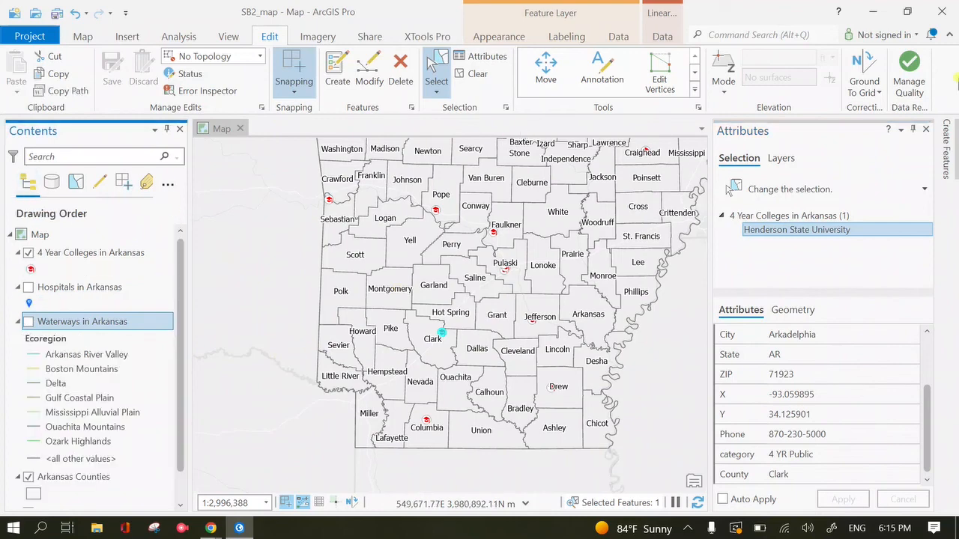
left_click_drag(471, 271, 401, 284)
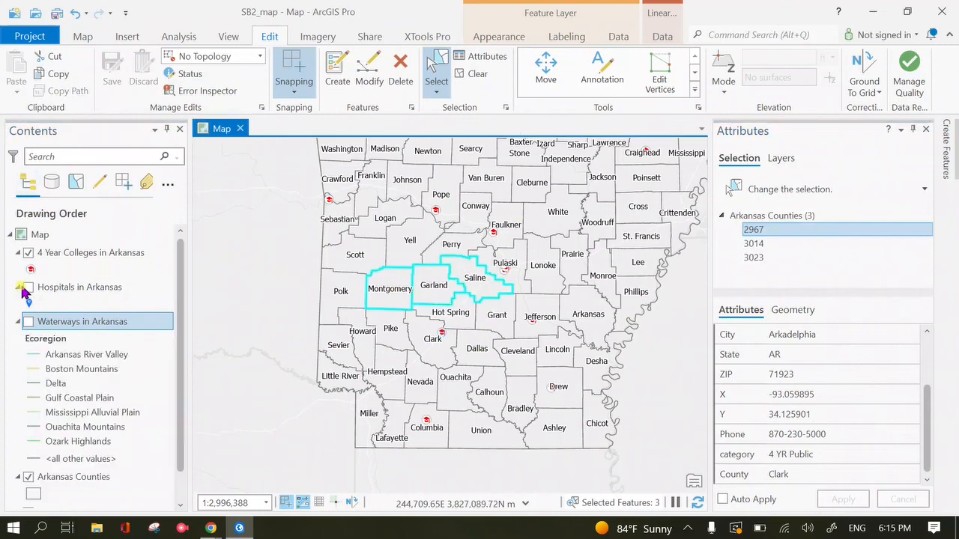
left_click(27, 289)
left_click(28, 322)
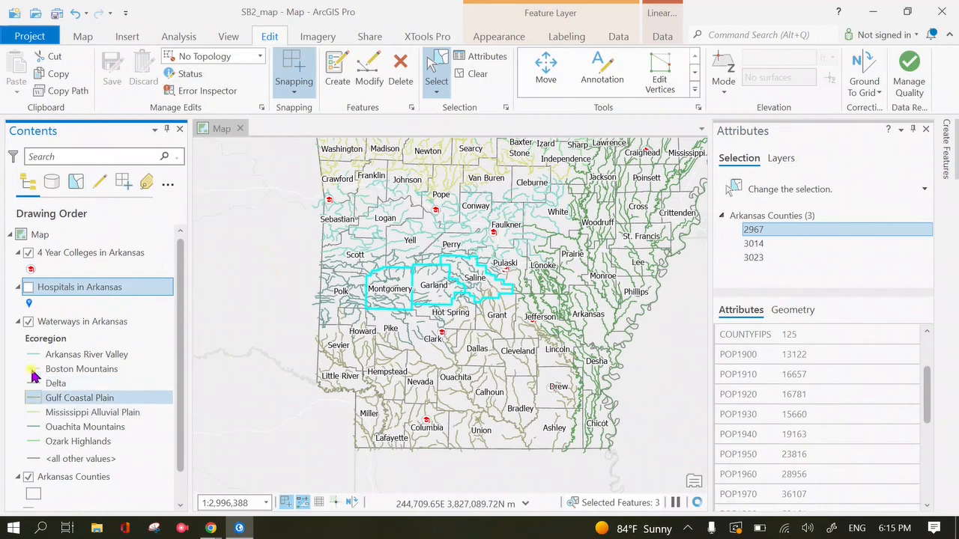
left_click(28, 287)
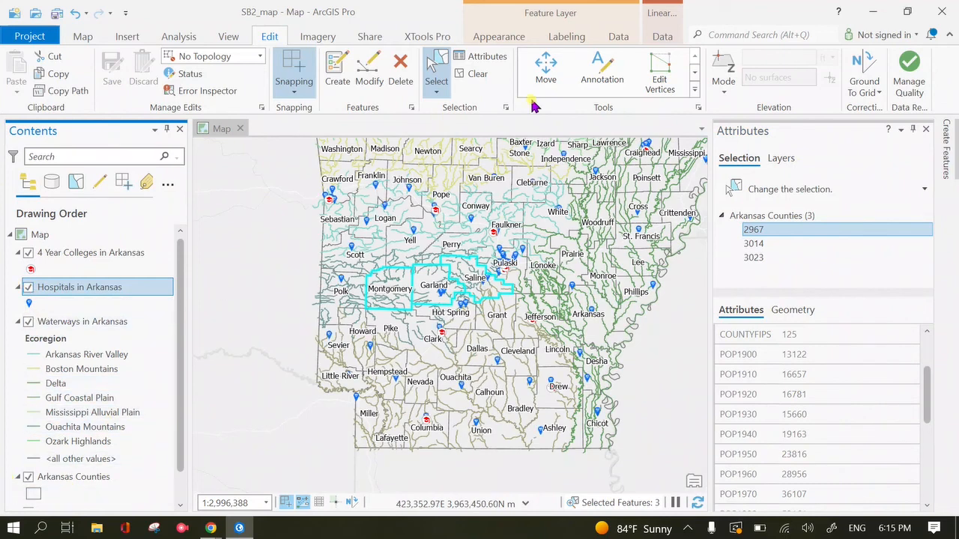
left_click(474, 75)
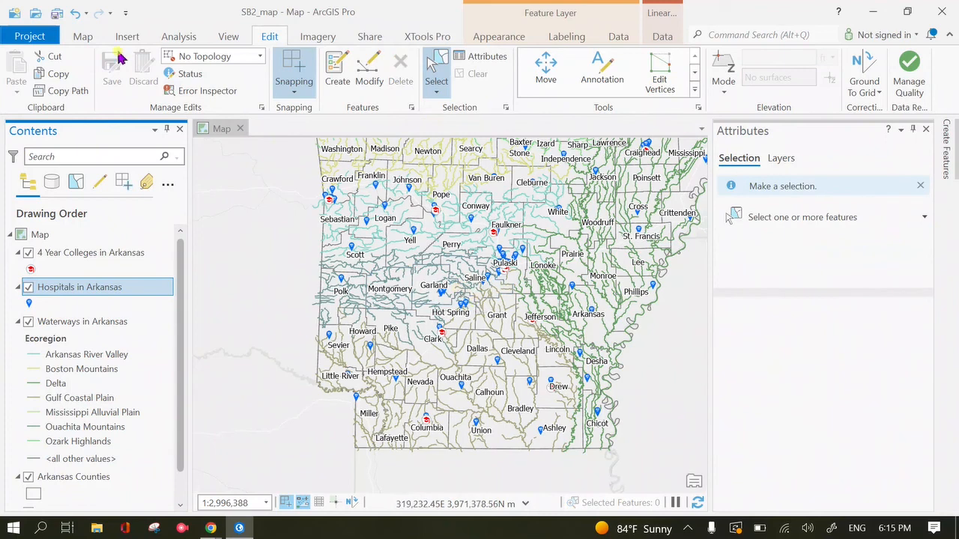
Step: Close the Attributes pane and centre the whole state of Arkansas in the map with the Explore tool
left_click(83, 36)
left_click(71, 72)
left_click_drag(541, 187, 524, 229)
scroll(525, 229, "down", 3)
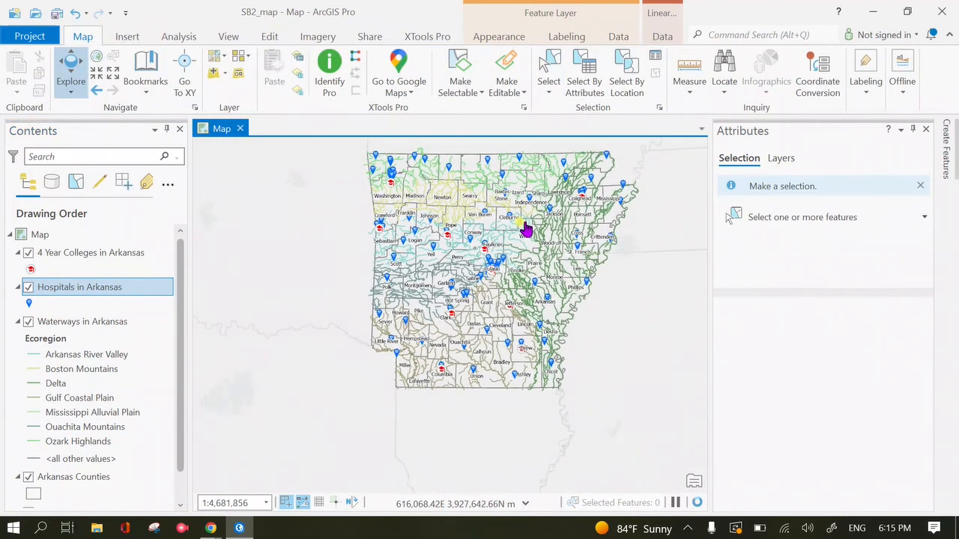
left_click(926, 130)
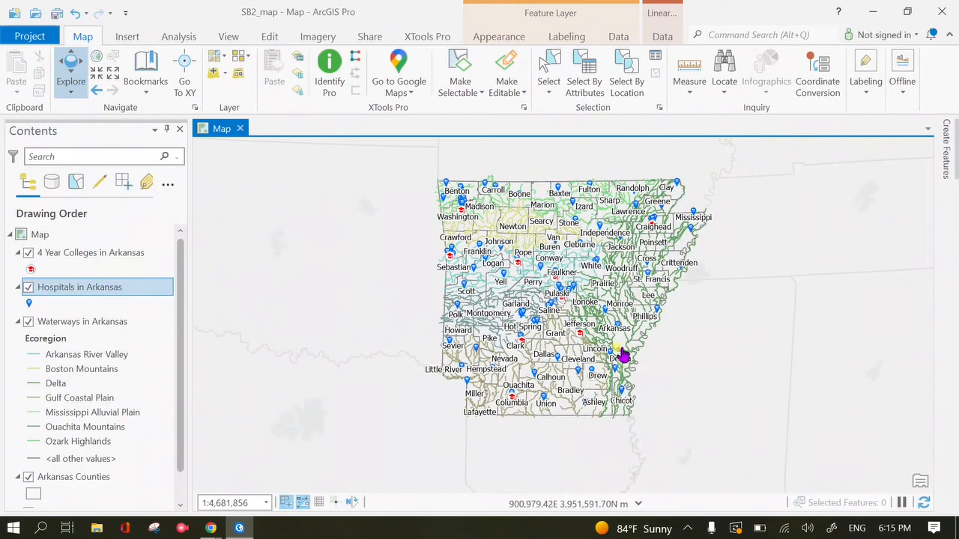
scroll(621, 357, "up", 2)
left_click_drag(581, 293, 566, 325)
scroll(653, 245, "down", 2)
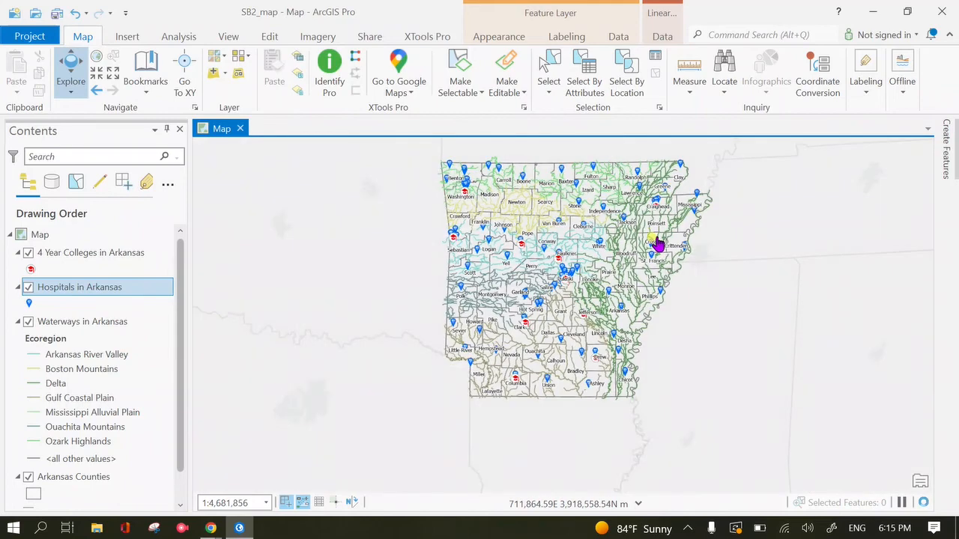
left_click_drag(653, 245, 630, 272)
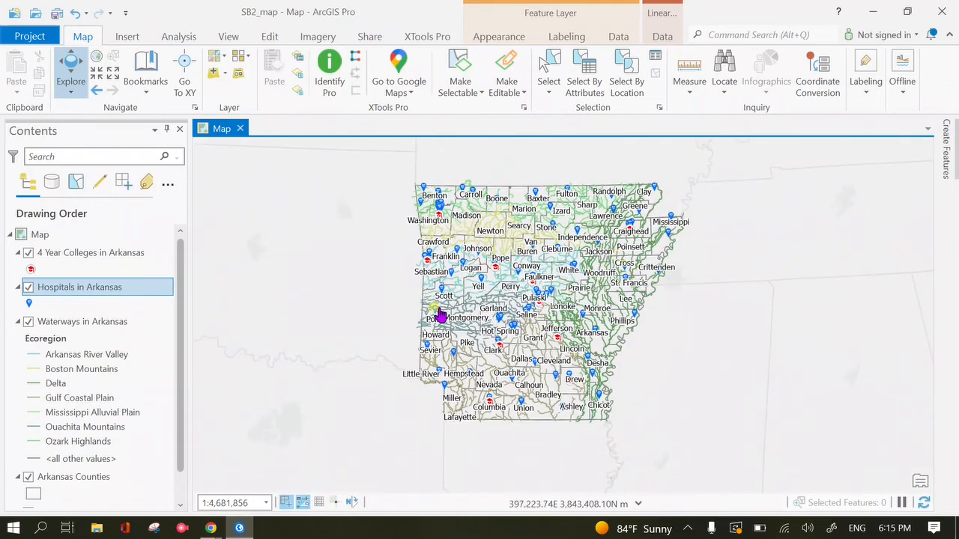
Step: Open the attribute table of 4 Year Colleges in Arkansas, review the County values of all records and close the table
left_click(69, 252)
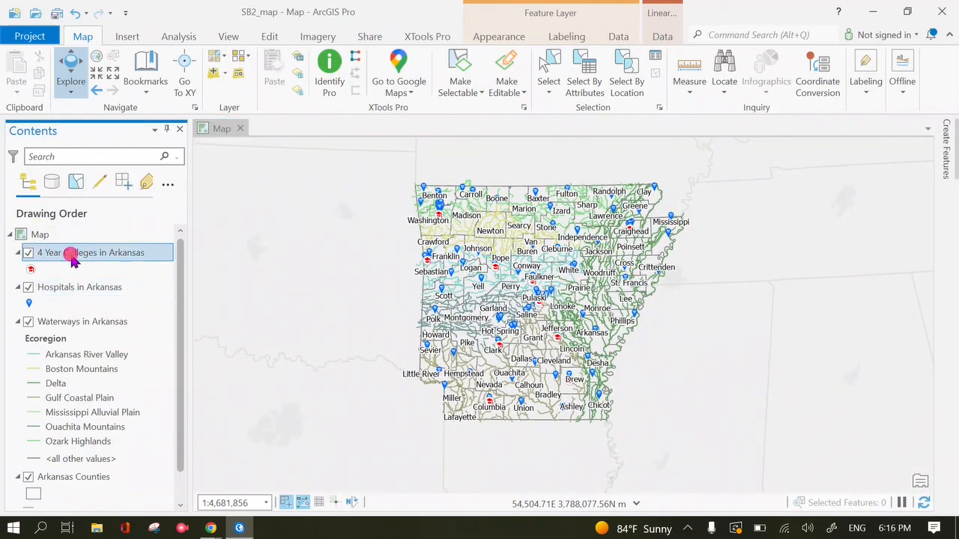
right_click(72, 253)
left_click(109, 122)
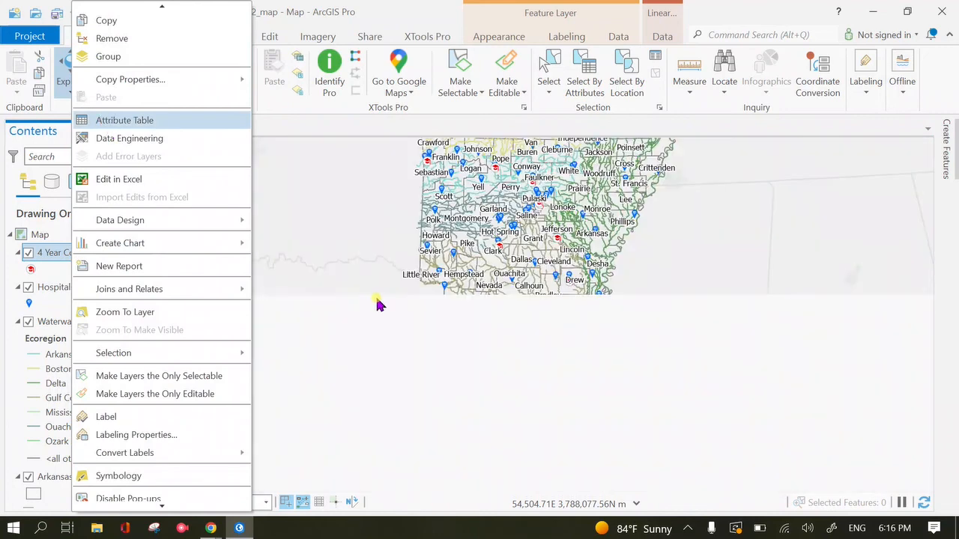
left_click_drag(267, 335, 138, 337)
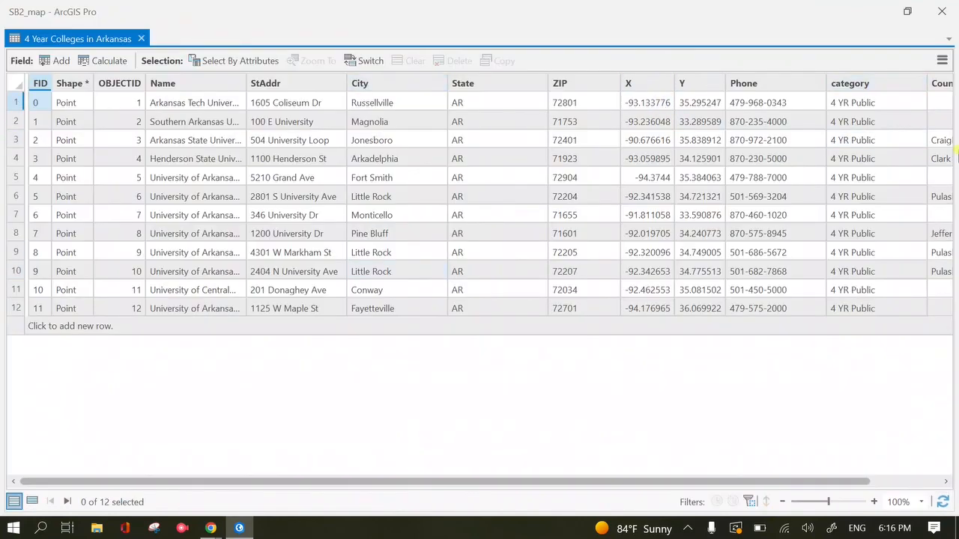
left_click_drag(426, 482, 761, 478)
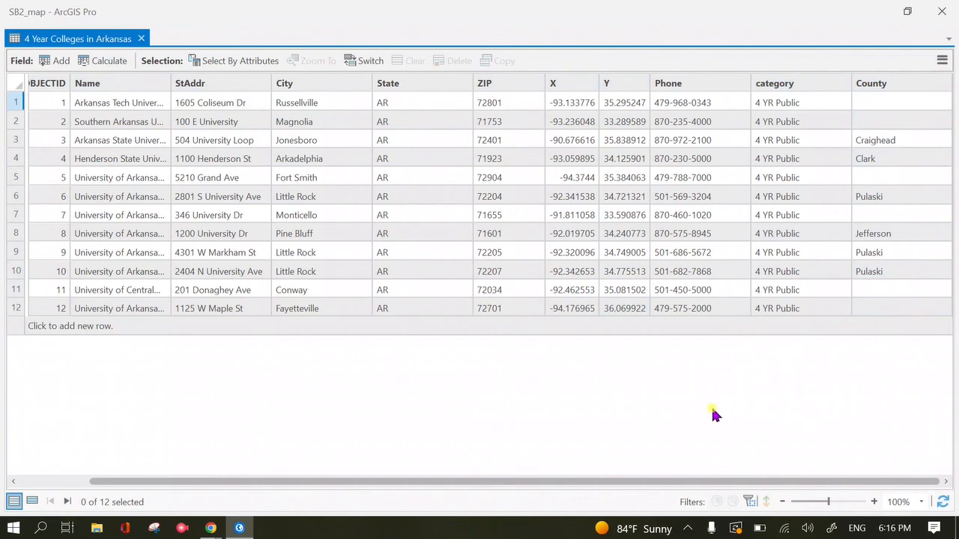
left_click(945, 18)
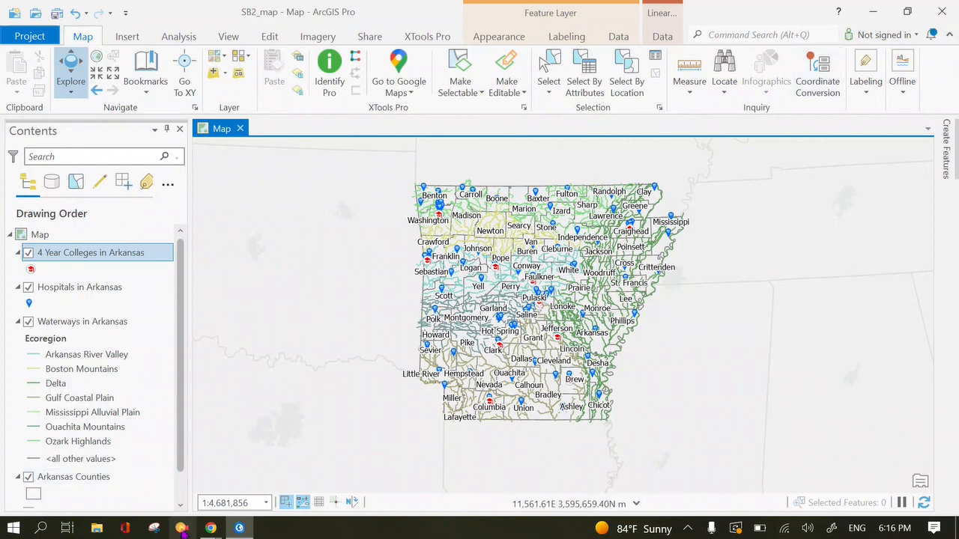
left_click(688, 528)
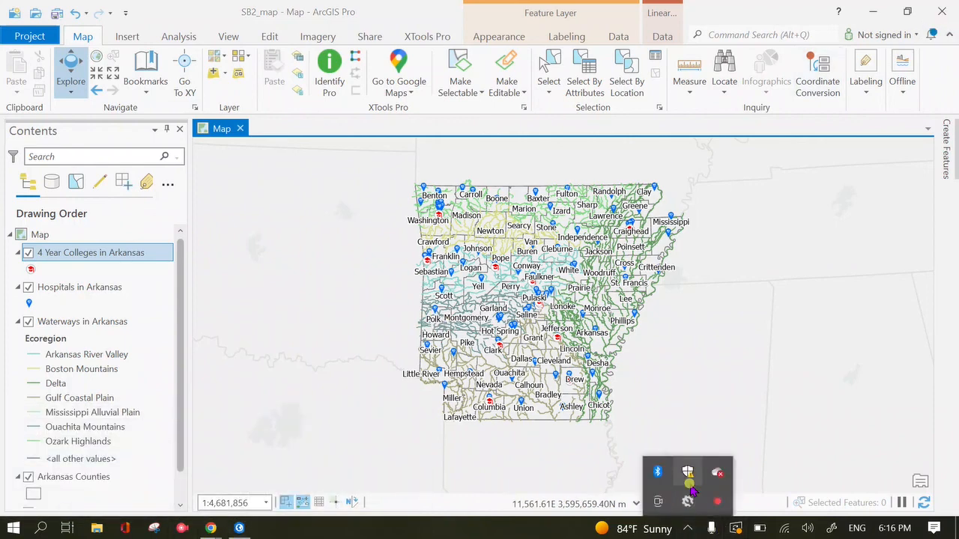
left_click(690, 501)
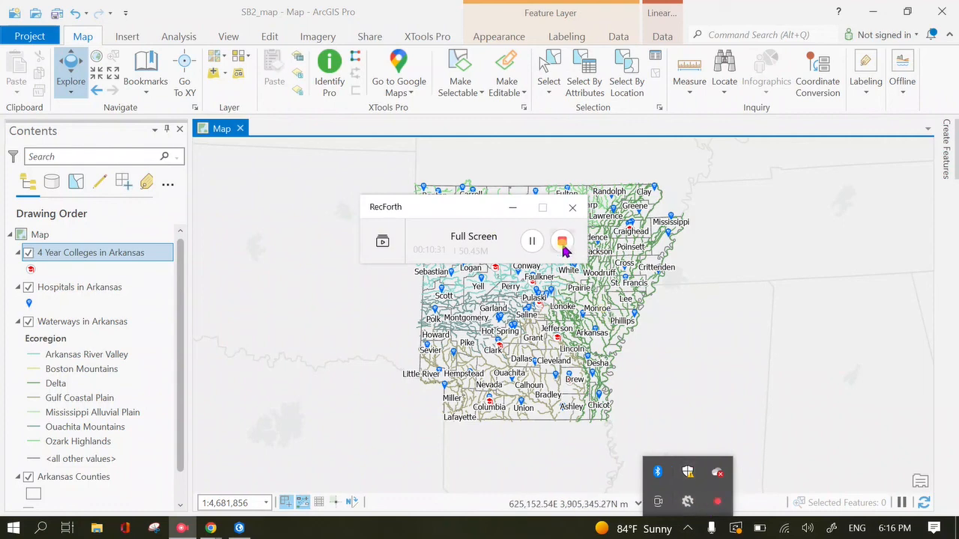